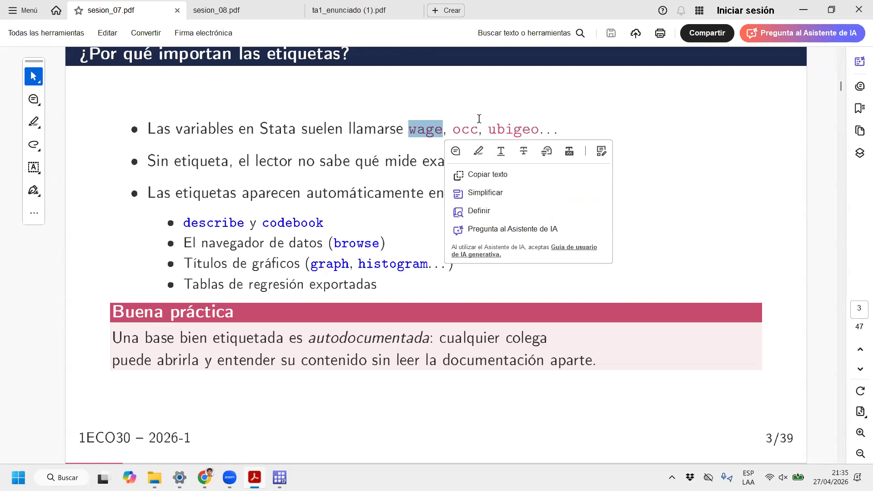
Read the slide on why labels matter, marking the variable names wage and occ and the word etiqueta.
{"action": "left_click", "coordinate": [459, 133]}
{"action": "left_click_drag", "start_coordinate": [455, 134], "coordinate": [477, 135]}
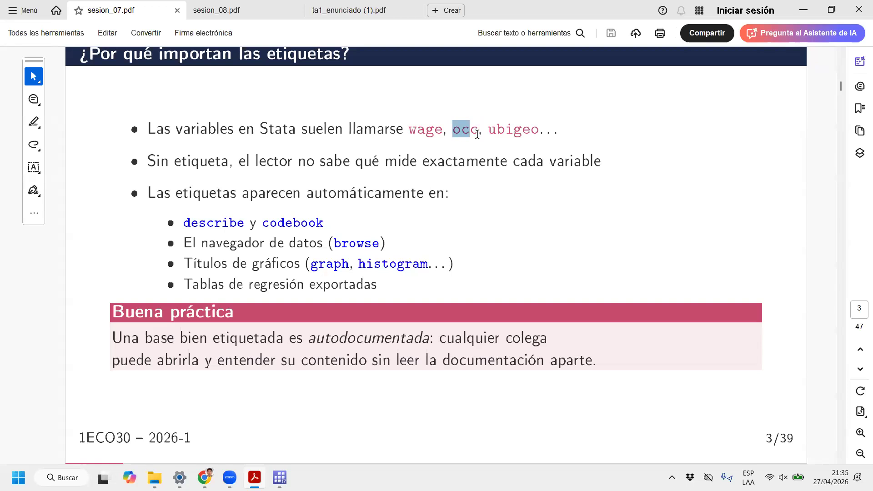
{"action": "mouse_move", "coordinate": [477, 134]}
{"action": "left_mouse_down"}
{"action": "mouse_move", "coordinate": [540, 132]}
{"action": "mouse_move", "coordinate": [478, 133]}
{"action": "left_mouse_up"}
{"action": "left_click", "coordinate": [490, 131]}
{"action": "double_click", "coordinate": [428, 129]}
{"action": "left_click_drag", "start_coordinate": [407, 132], "coordinate": [408, 135]}
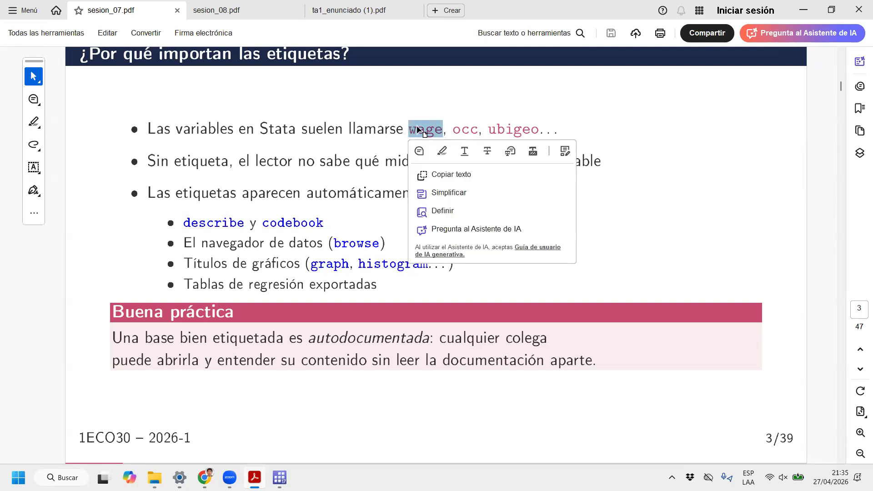
{"action": "left_click", "coordinate": [247, 169]}
{"action": "left_click_drag", "start_coordinate": [229, 163], "coordinate": [174, 167]}
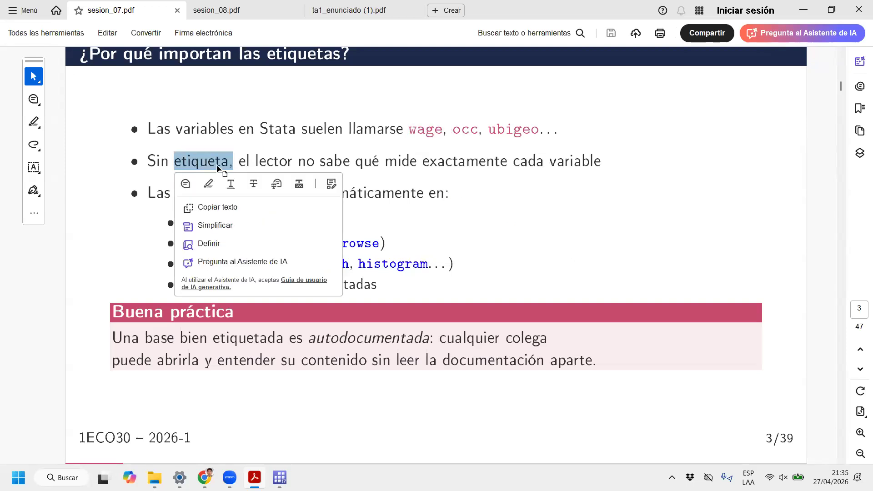
{"action": "left_click_drag", "start_coordinate": [429, 193], "coordinate": [436, 193]}
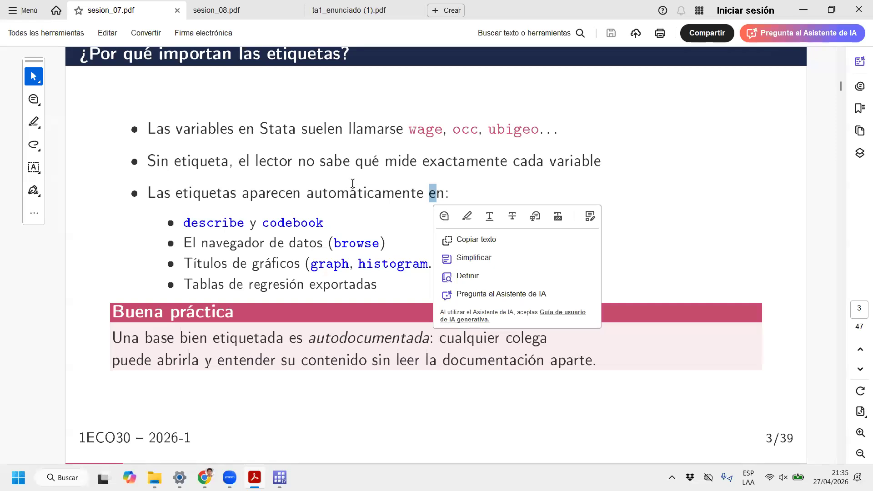
Read the Buena práctica note about self-documented datasets, marking its two lines and then clearing the selection.
{"action": "left_click_drag", "start_coordinate": [114, 341], "coordinate": [601, 352]}
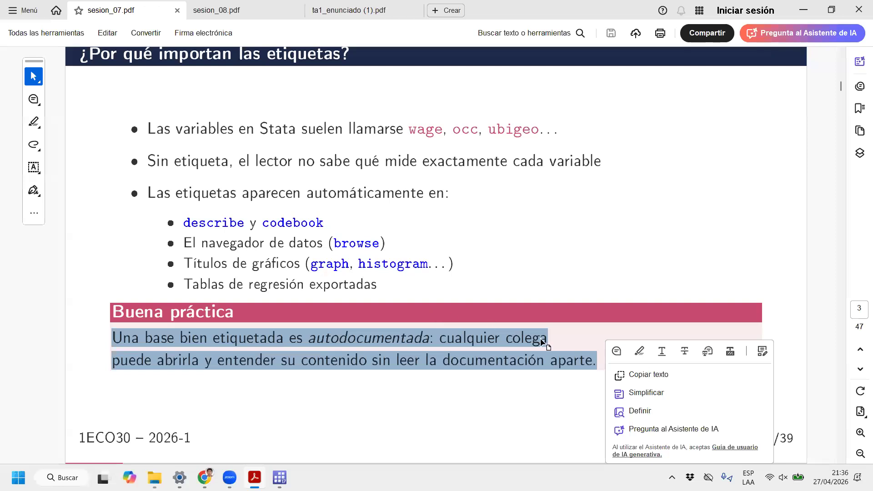
{"action": "left_click", "coordinate": [559, 359]}
{"action": "left_click_drag", "start_coordinate": [602, 364], "coordinate": [118, 341]}
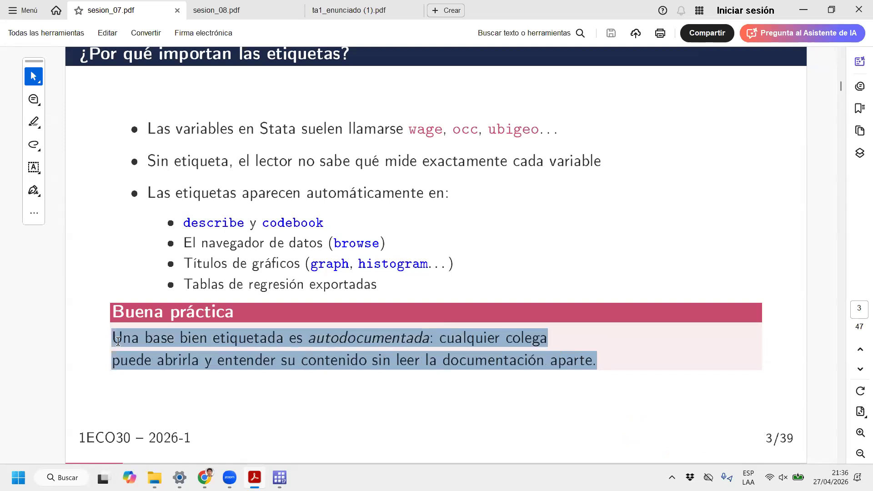
{"action": "left_click_drag", "start_coordinate": [117, 340], "coordinate": [114, 342]}
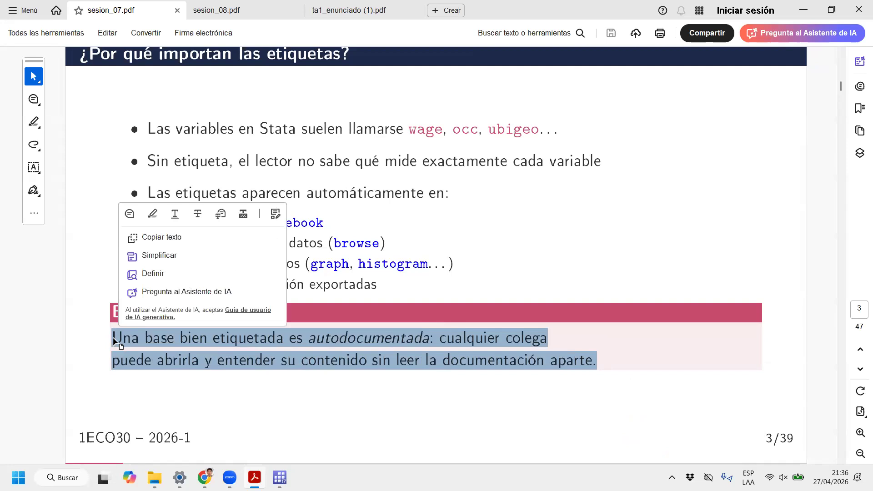
{"action": "left_click", "coordinate": [706, 357]}
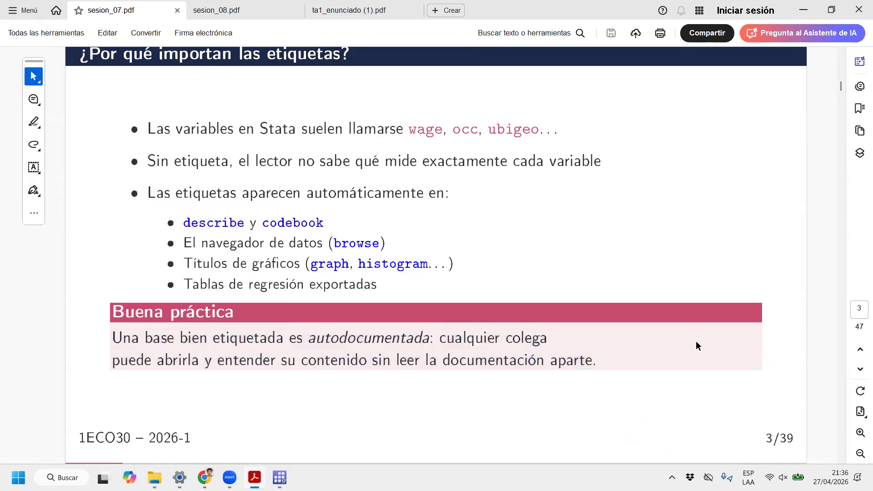
Go to the label variable syntax slide and examine the command for wage with its descriptive text.
{"action": "scroll", "coordinate": [634, 316], "scroll_direction": "down", "scroll_amount": 1}
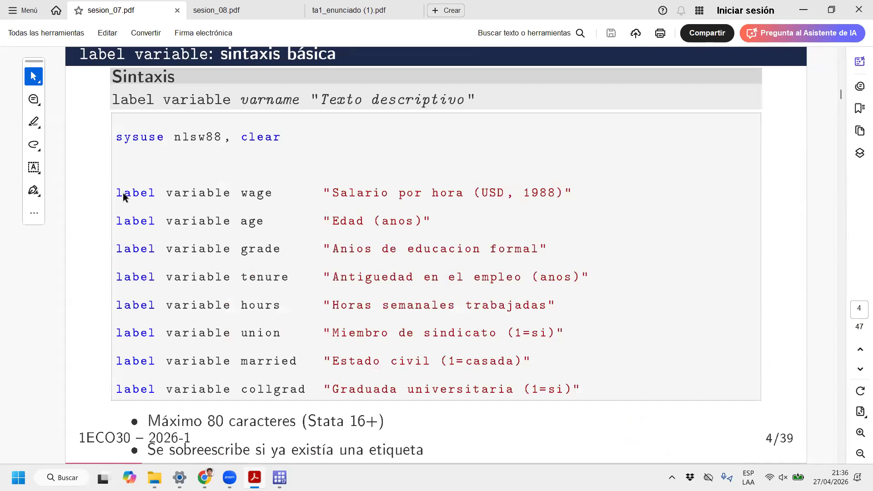
{"action": "double_click", "coordinate": [158, 190]}
{"action": "left_click_drag", "start_coordinate": [233, 192], "coordinate": [174, 193]}
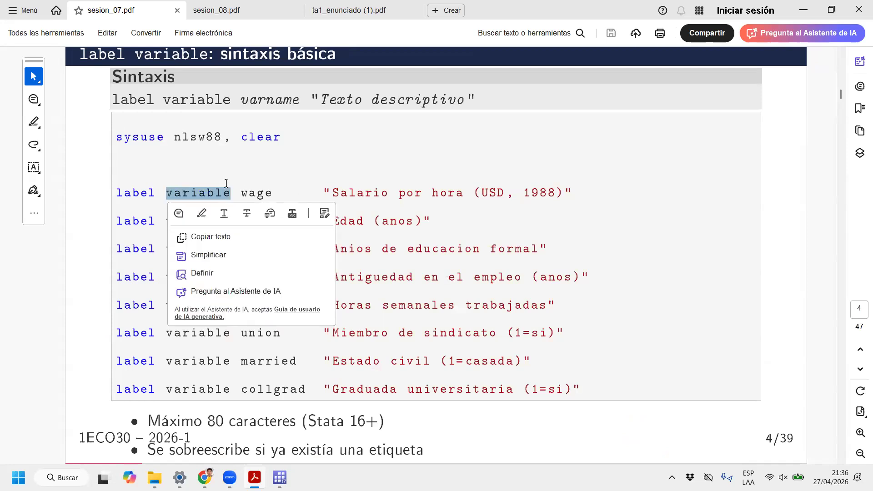
{"action": "left_click_drag", "start_coordinate": [241, 192], "coordinate": [585, 187]}
{"action": "left_click", "coordinate": [234, 134]}
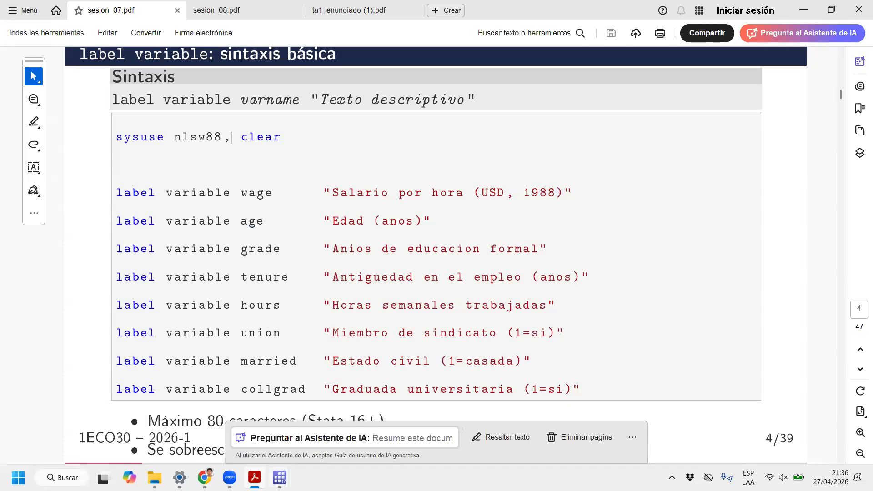
Switch to Stata and place its main window side by side with the sesion_07.do editor.
{"action": "mouse_move", "coordinate": [279, 476]}
{"action": "left_click", "coordinate": [328, 423]}
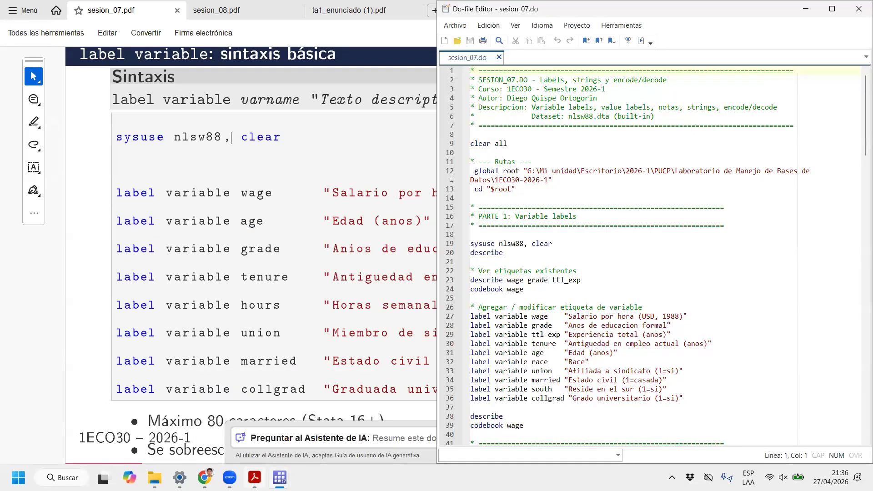
{"action": "left_click", "coordinate": [247, 431]}
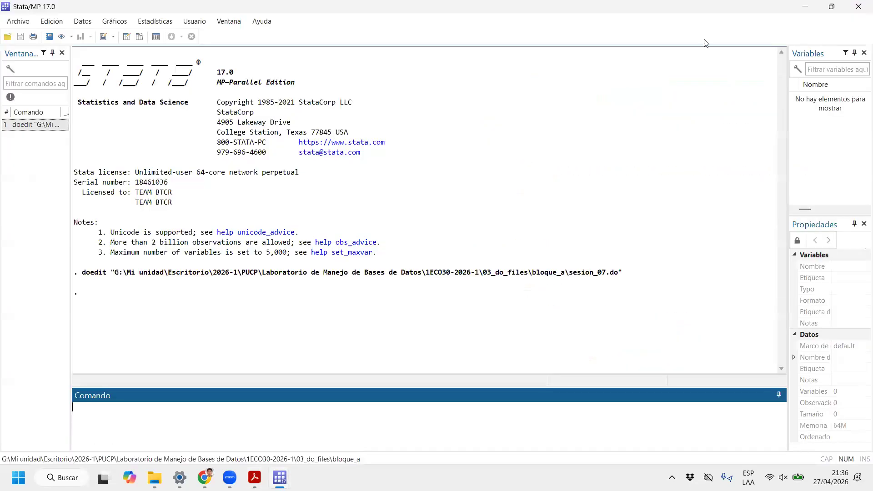
{"action": "double_click", "coordinate": [667, 8]}
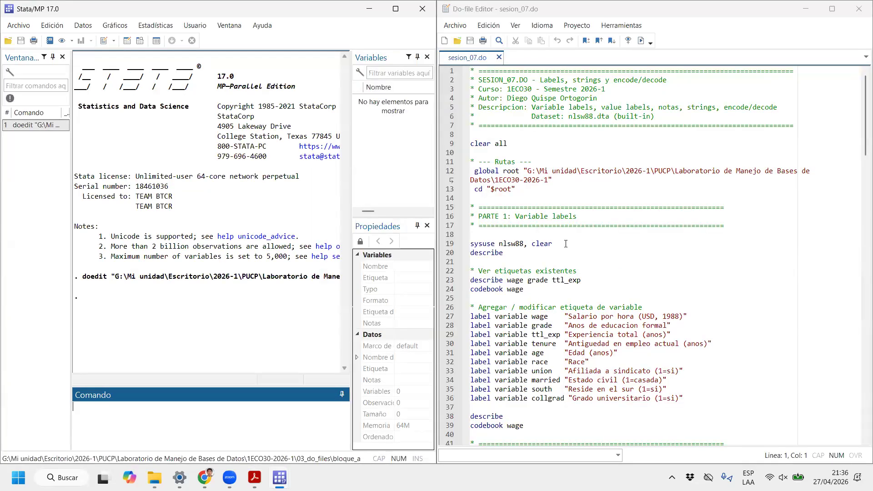
Run the do-file from its header through "sysuse nlsw88, clear" and widen the Variables pane to show the labels.
{"action": "left_click_drag", "start_coordinate": [571, 245], "coordinate": [712, 74]}
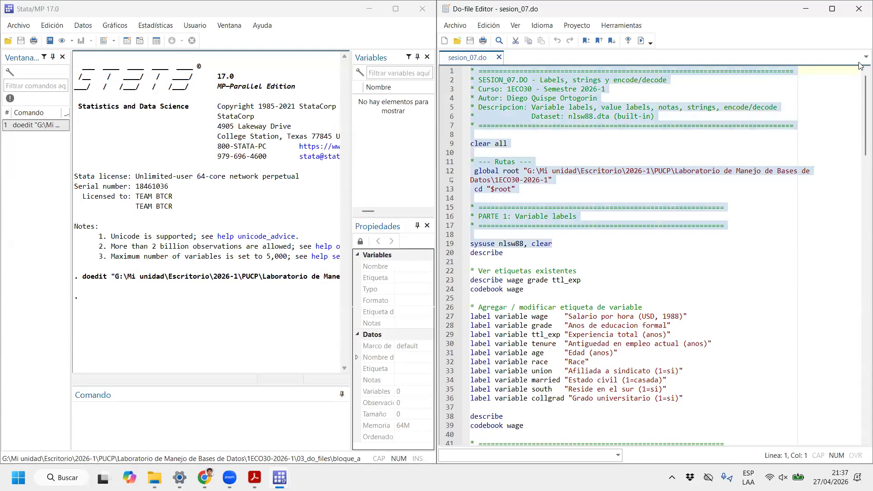
{"action": "key", "text": "ctrl+d"}
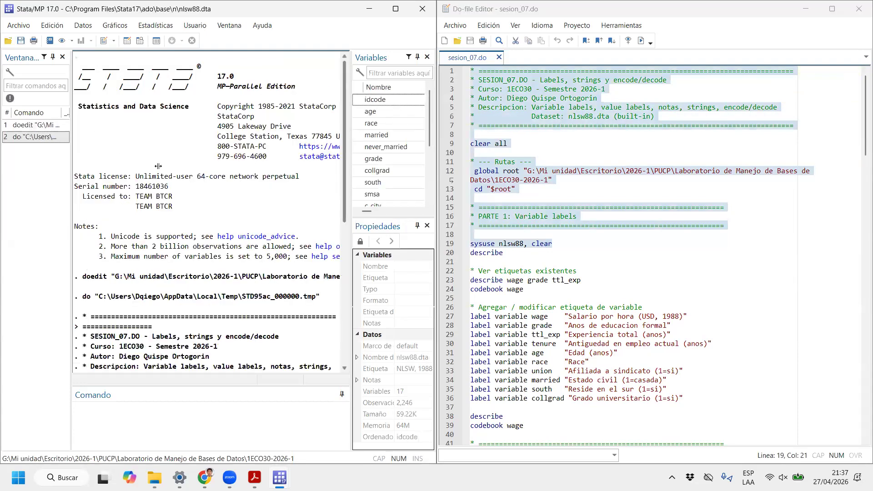
{"action": "left_click_drag", "start_coordinate": [157, 166], "coordinate": [162, 166]}
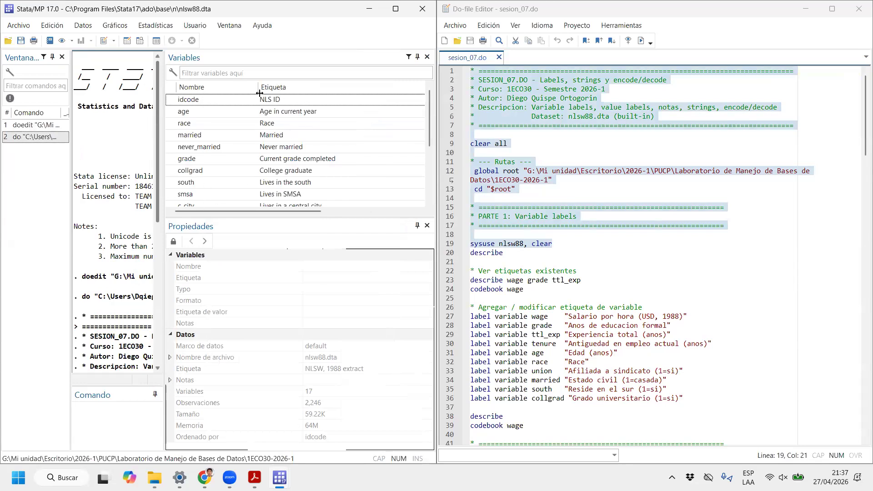
Look through the dataset's variable labels and compare wage's current label with the new one in the do-file.
{"action": "scroll", "coordinate": [299, 136], "scroll_direction": "down", "scroll_amount": 3}
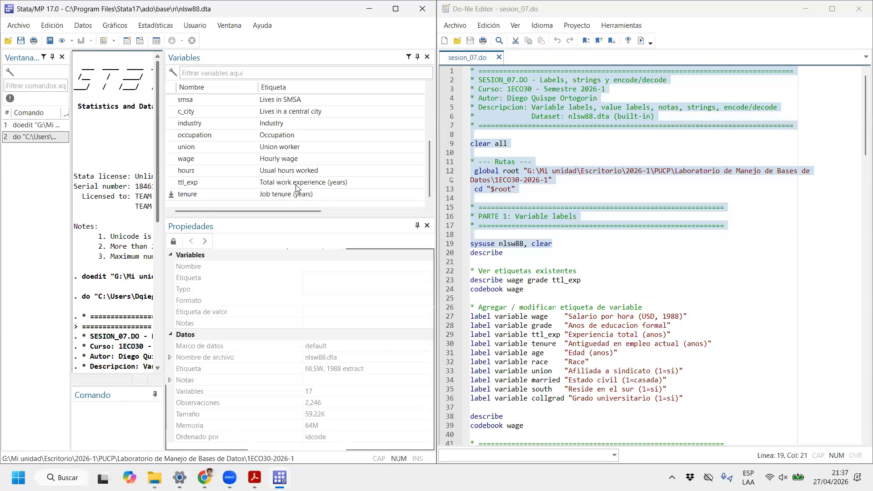
{"action": "scroll", "coordinate": [295, 184], "scroll_direction": "up", "scroll_amount": 2}
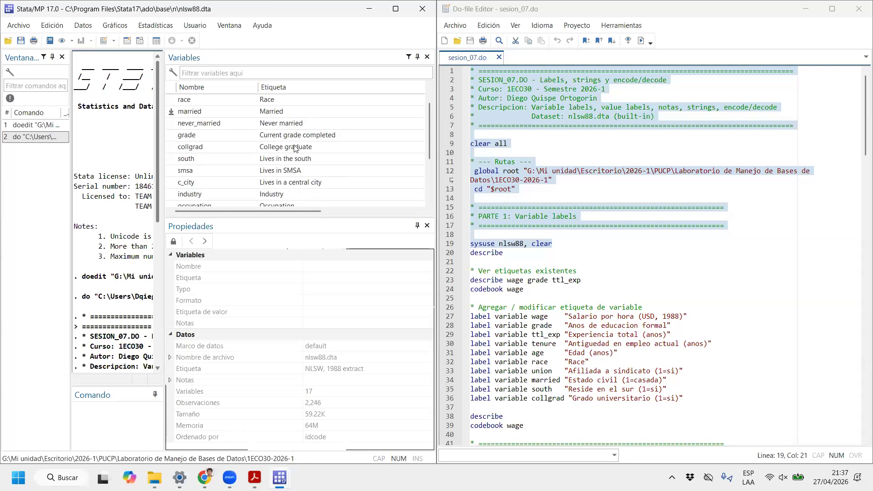
{"action": "scroll", "coordinate": [218, 186], "scroll_direction": "down", "scroll_amount": 1}
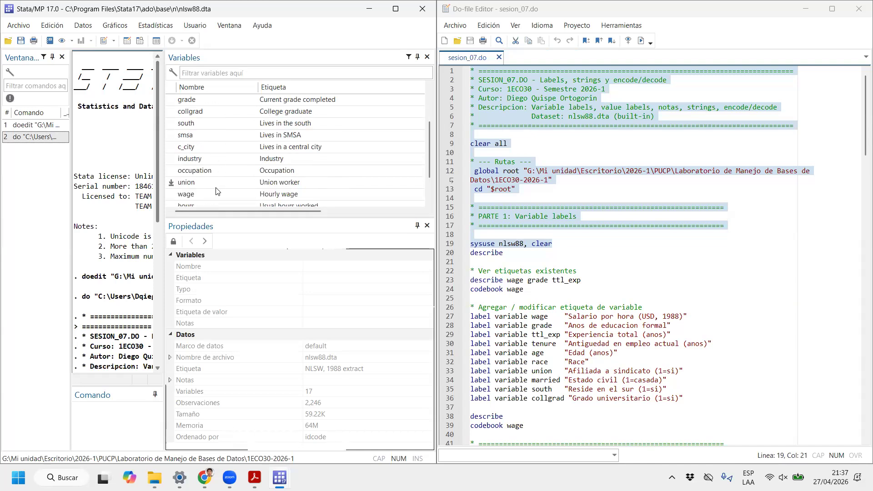
{"action": "left_click", "coordinate": [205, 194]}
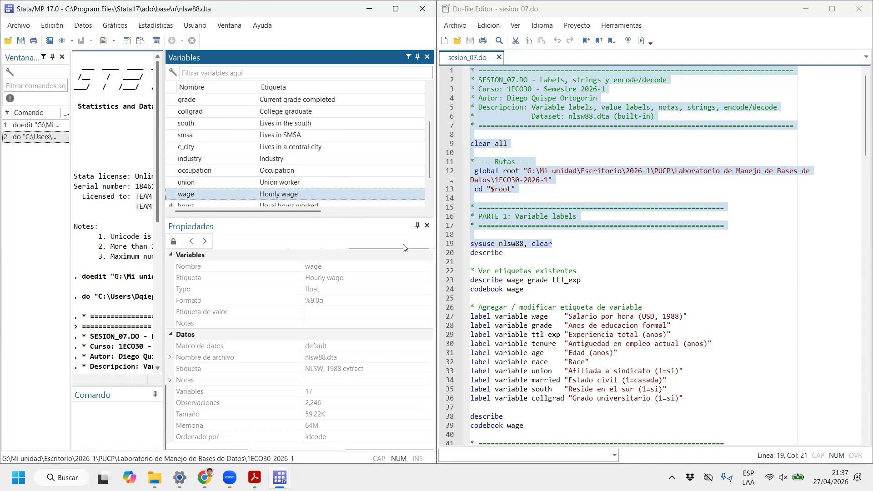
{"action": "left_click_drag", "start_coordinate": [690, 316], "coordinate": [566, 314]}
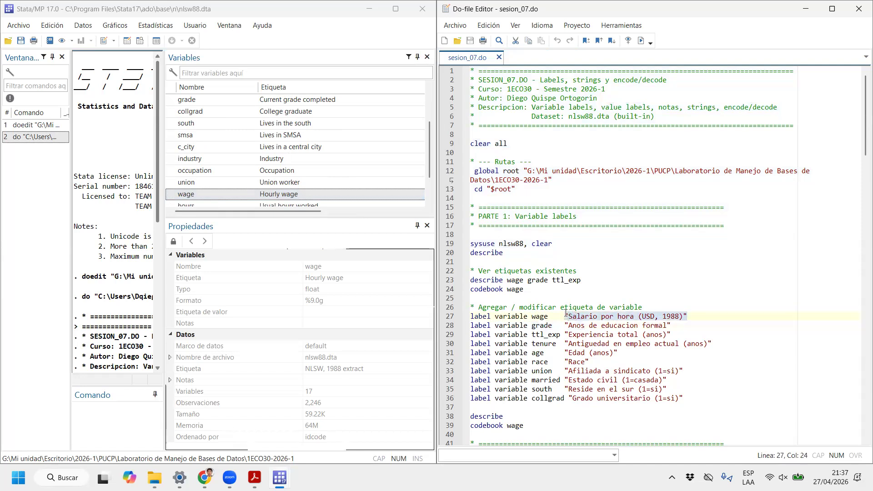
{"action": "left_click_drag", "start_coordinate": [565, 314], "coordinate": [518, 313]}
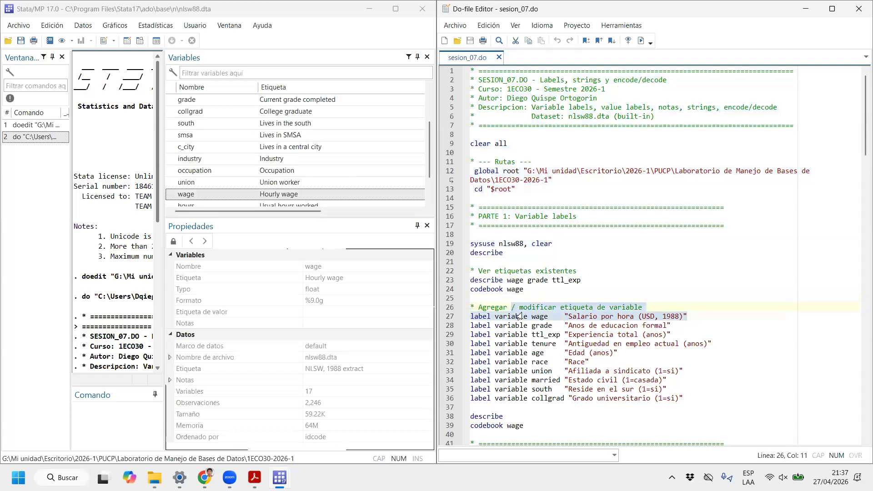
Compare the current labels of grade and ttl_exp with the new ones written in the do-file.
{"action": "scroll", "coordinate": [198, 135], "scroll_direction": "down", "scroll_amount": 1}
{"action": "scroll", "coordinate": [197, 135], "scroll_direction": "up", "scroll_amount": 2}
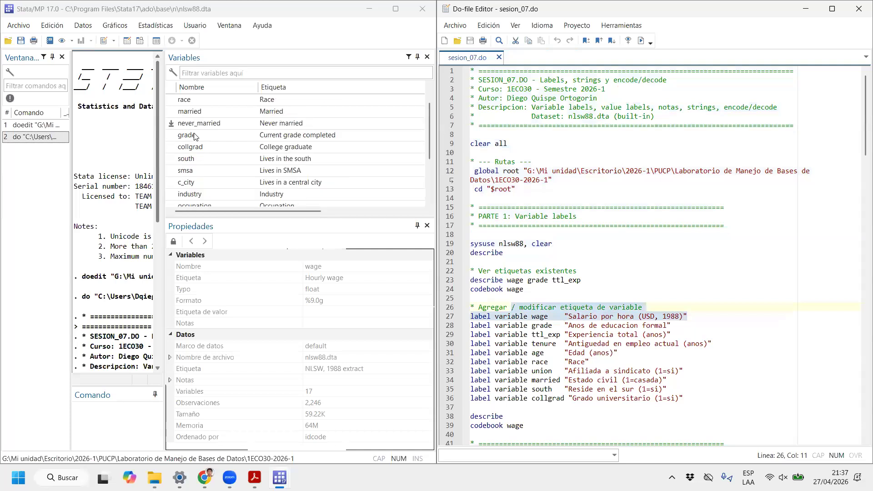
{"action": "left_click", "coordinate": [195, 135]}
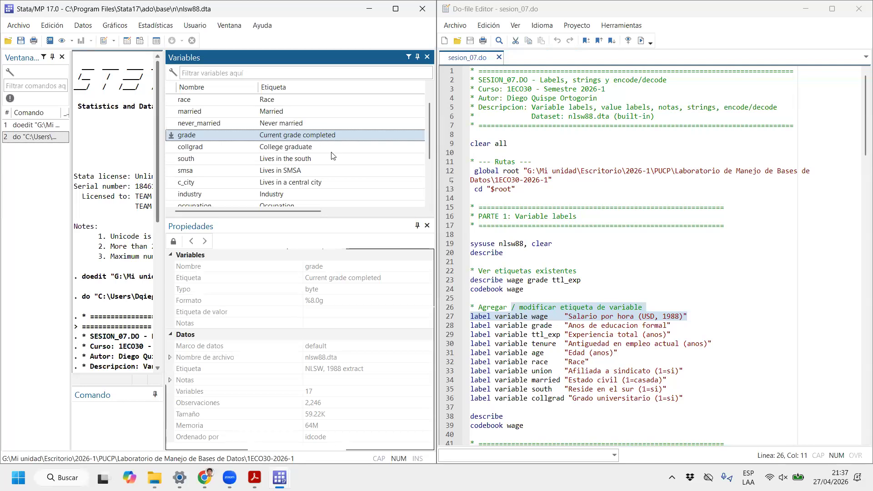
{"action": "left_click_drag", "start_coordinate": [674, 327], "coordinate": [567, 323]}
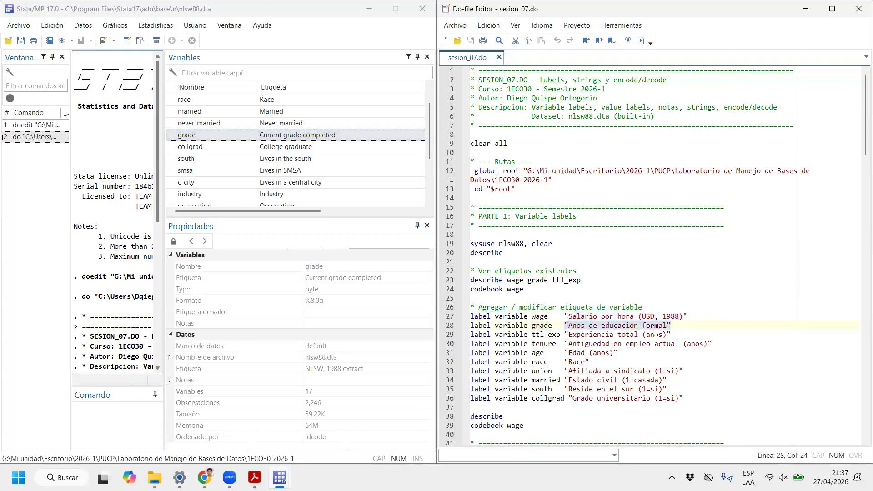
{"action": "left_click", "coordinate": [531, 335]}
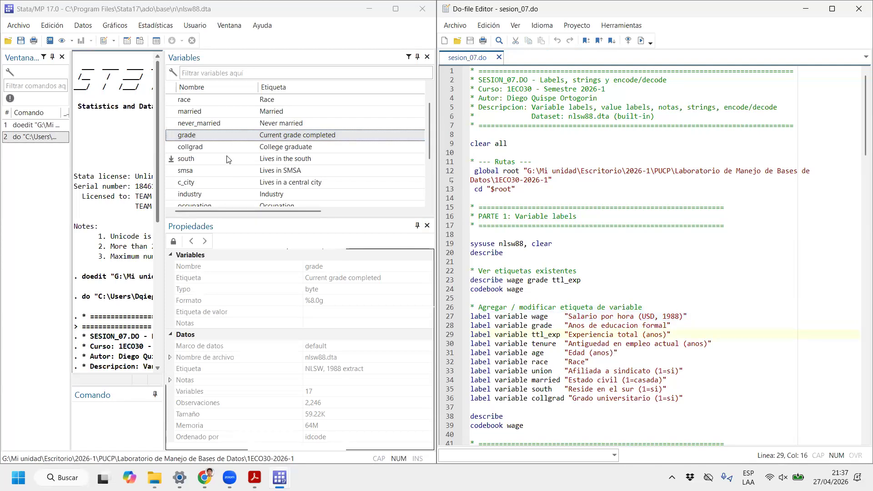
{"action": "scroll", "coordinate": [228, 159], "scroll_direction": "down", "scroll_amount": 2}
{"action": "left_click", "coordinate": [202, 185]}
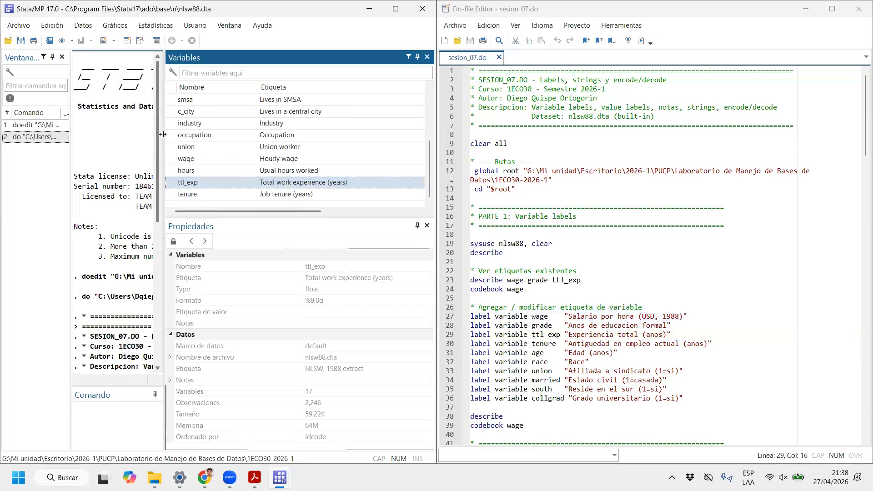
Narrow the Variables pane and run the ten label variable commands on lines 27 to 36, from wage to collgrad.
{"action": "left_click_drag", "start_coordinate": [247, 135], "coordinate": [277, 134]}
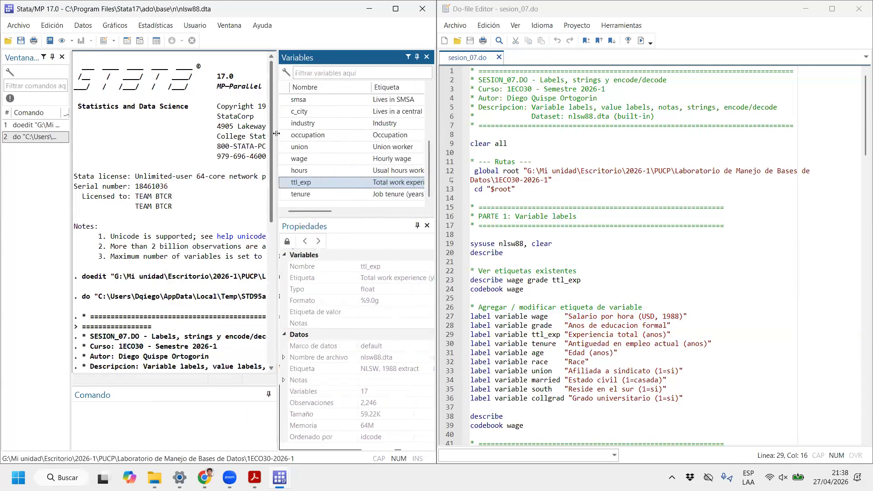
{"action": "scroll", "coordinate": [593, 228], "scroll_direction": "down", "scroll_amount": 3}
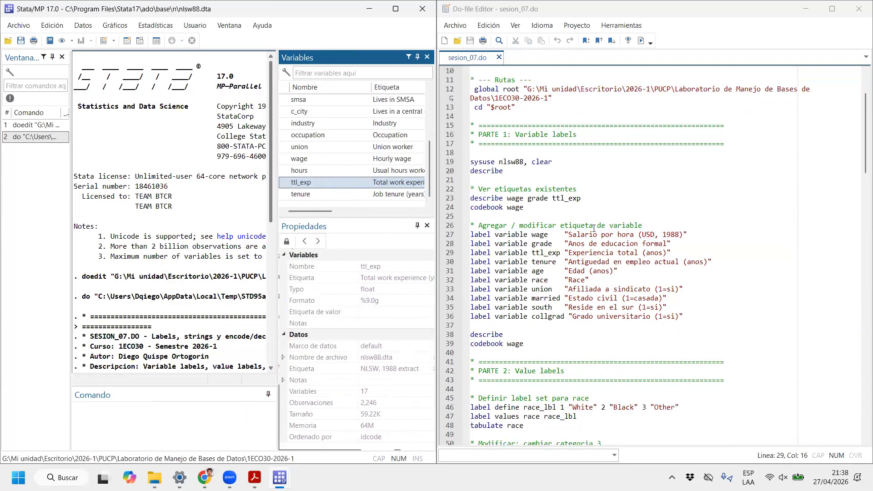
{"action": "left_click_drag", "start_coordinate": [703, 314], "coordinate": [460, 233]}
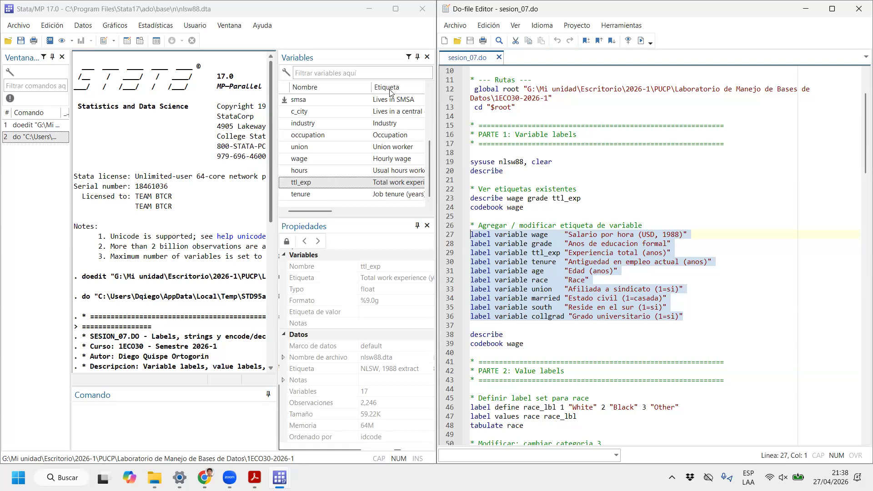
{"action": "left_click", "coordinate": [641, 40]}
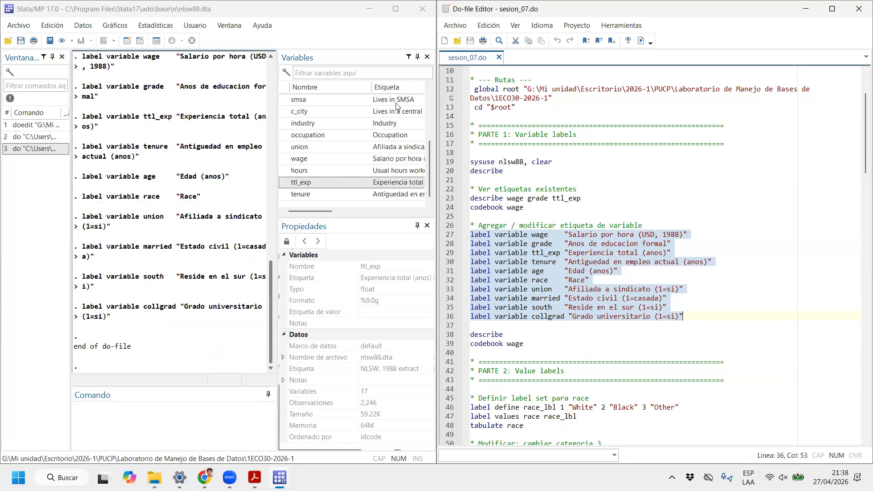
Check the updated variable labels, including wage's, with the Variables pane widened, then enlarge the Results area.
{"action": "left_click", "coordinate": [390, 194]}
{"action": "scroll", "coordinate": [351, 162], "scroll_direction": "up", "scroll_amount": 2}
{"action": "scroll", "coordinate": [334, 168], "scroll_direction": "up", "scroll_amount": 1}
{"action": "scroll", "coordinate": [332, 177], "scroll_direction": "down", "scroll_amount": 3}
{"action": "left_click", "coordinate": [384, 187]}
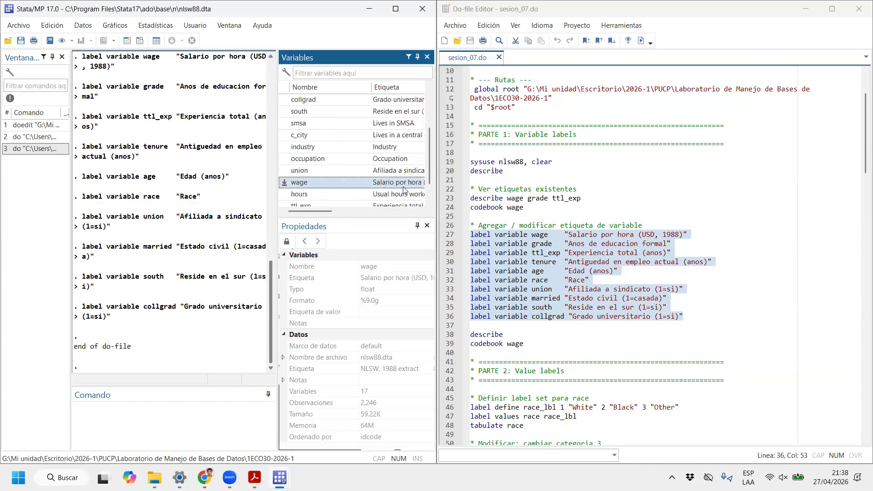
{"action": "left_click_drag", "start_coordinate": [277, 169], "coordinate": [171, 195]}
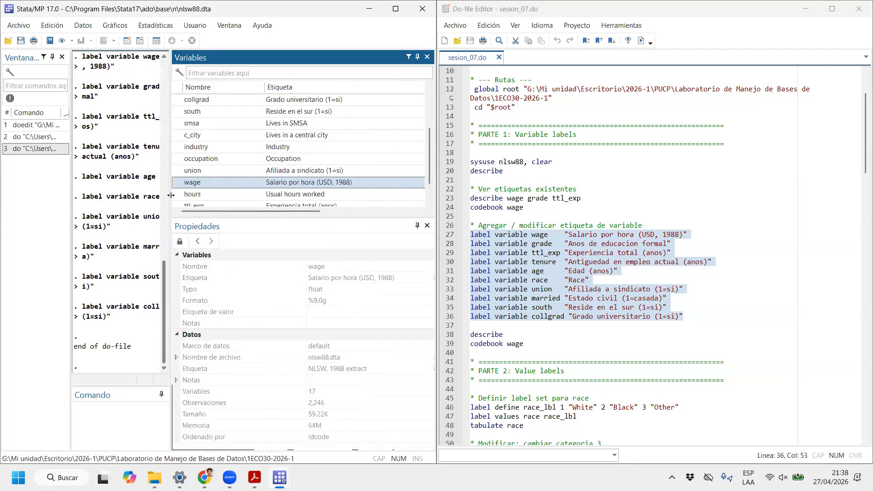
{"action": "left_click_drag", "start_coordinate": [170, 195], "coordinate": [399, 186]}
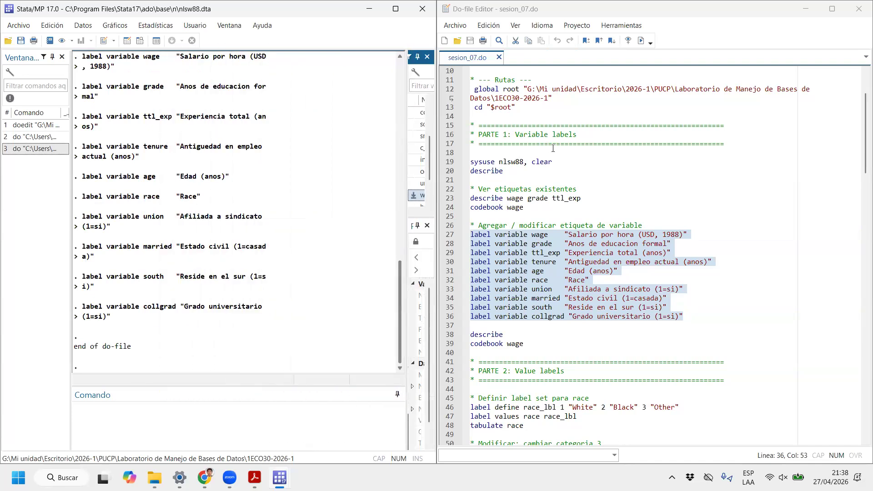
Run the describe command on line 38 and codebook wage on line 39 of the do-file.
{"action": "scroll", "coordinate": [553, 148], "scroll_direction": "down", "scroll_amount": 3}
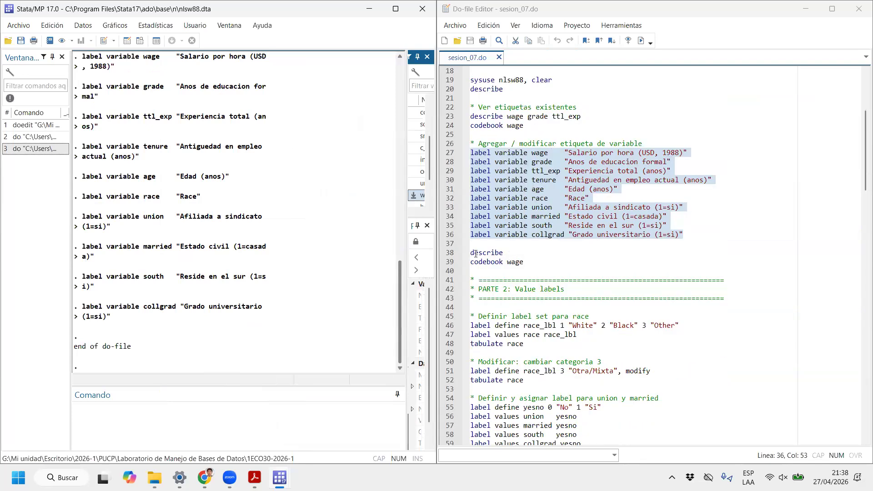
{"action": "double_click", "coordinate": [475, 253]}
{"action": "left_click", "coordinate": [644, 40]}
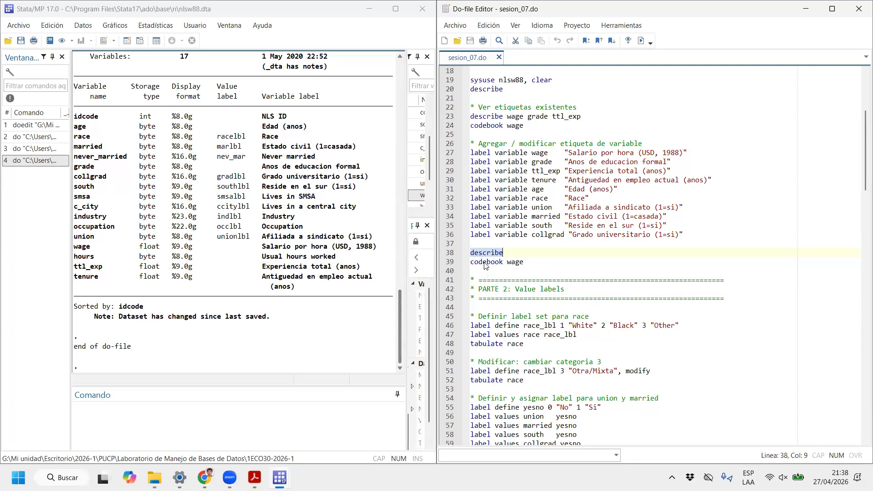
{"action": "left_click_drag", "start_coordinate": [485, 265], "coordinate": [523, 266]}
{"action": "key", "text": "ctrl+d"}
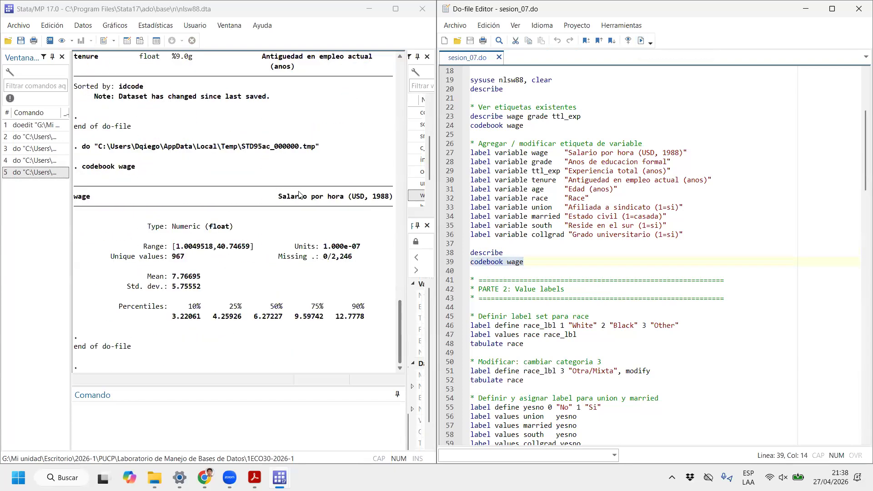
Review wage's new label in the codebook output and the labels listed by describe, and look ahead to the do-file's value labels section.
{"action": "left_click_drag", "start_coordinate": [274, 196], "coordinate": [395, 198]}
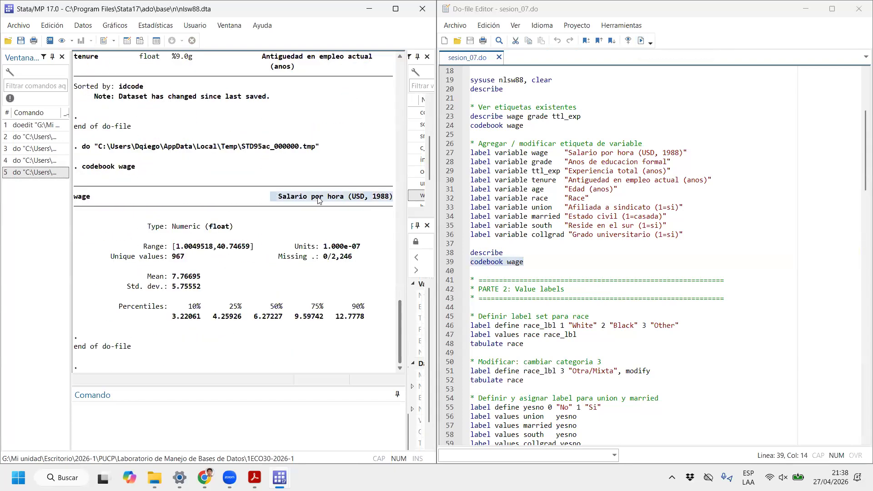
{"action": "scroll", "coordinate": [273, 205], "scroll_direction": "up", "scroll_amount": 8}
{"action": "scroll", "coordinate": [350, 241], "scroll_direction": "down", "scroll_amount": 6}
{"action": "scroll", "coordinate": [350, 241], "scroll_direction": "down", "scroll_amount": 1}
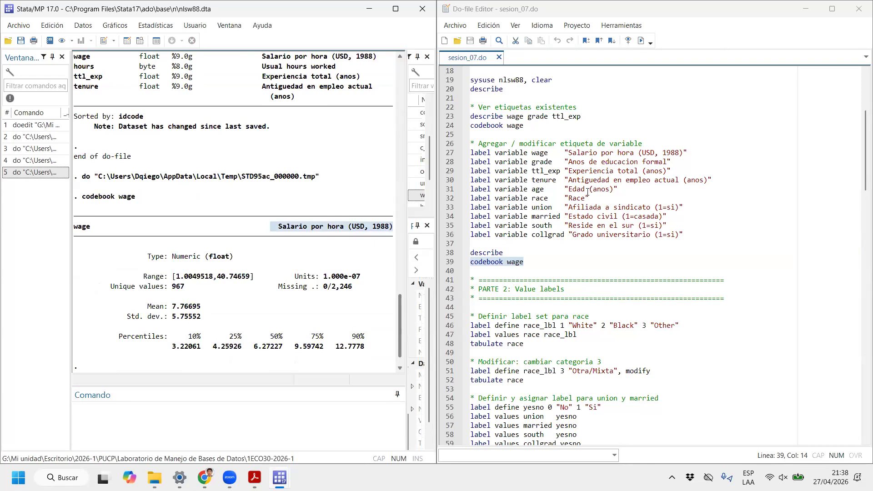
{"action": "scroll", "coordinate": [545, 156], "scroll_direction": "down", "scroll_amount": 3}
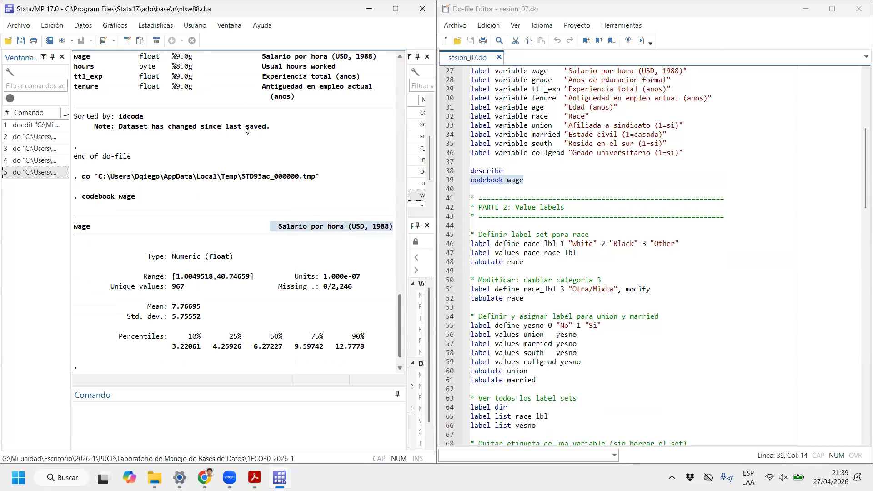
Open the dataset in the Data Editor, filter the variables by race, select that variable and switch to edit mode.
{"action": "left_click", "coordinate": [138, 42]}
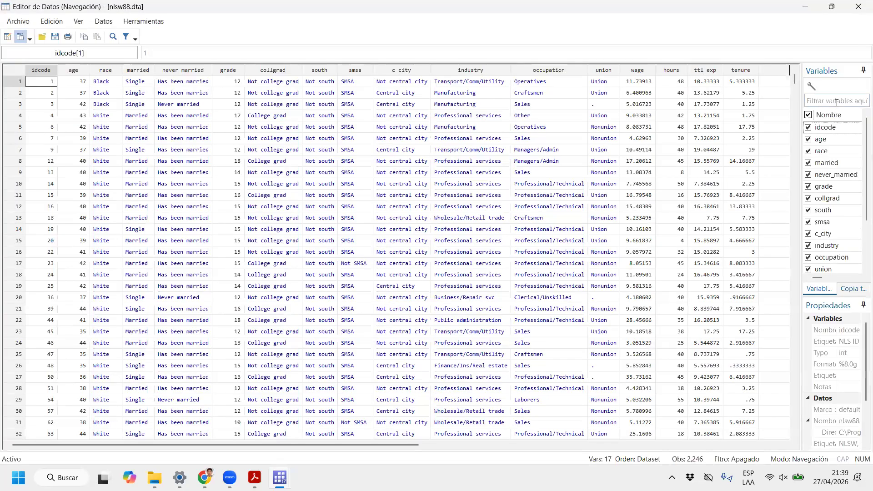
{"action": "left_click", "coordinate": [837, 100]}
{"action": "type", "text": "race"}
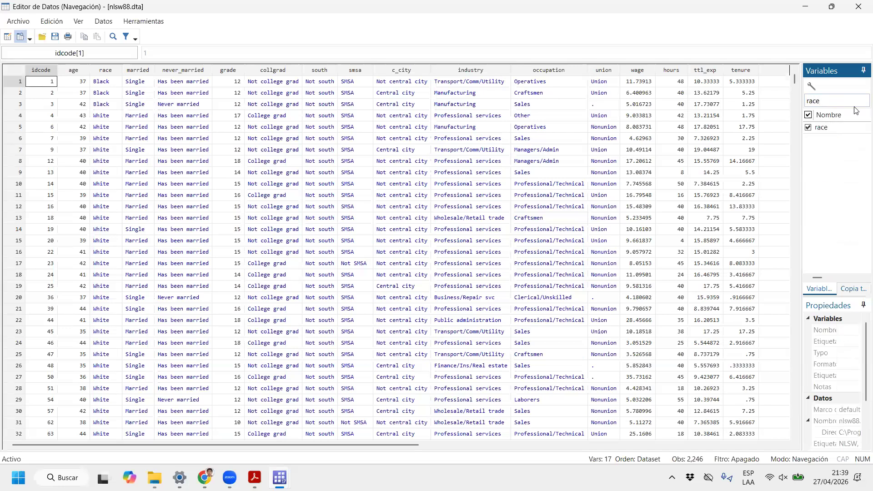
{"action": "left_click", "coordinate": [839, 129]}
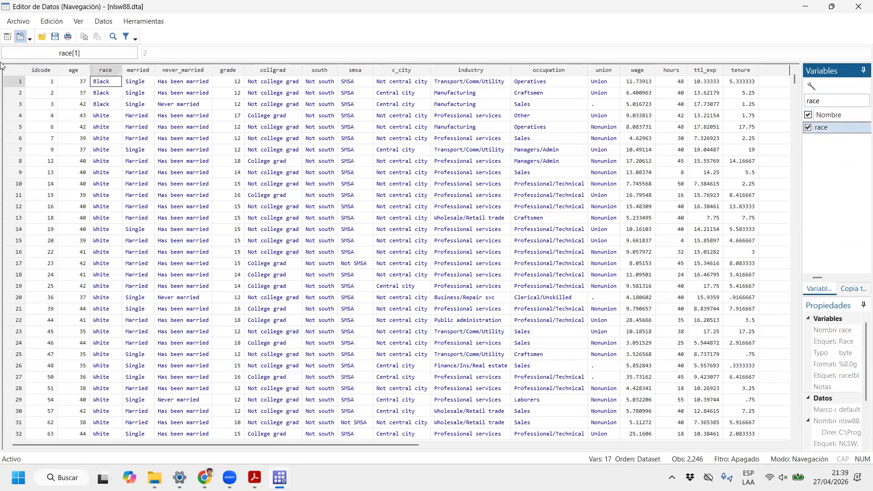
{"action": "left_click", "coordinate": [7, 37]}
{"action": "left_click", "coordinate": [476, 249]}
{"action": "left_click", "coordinate": [104, 115]}
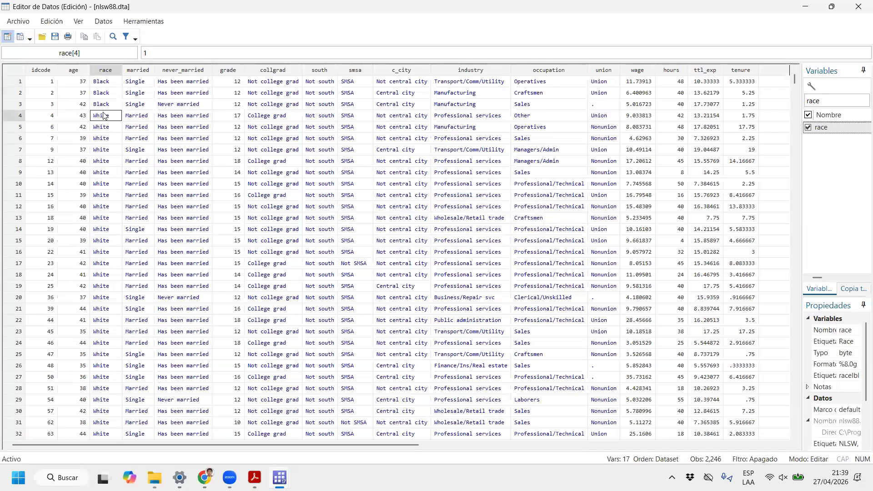
Check the numeric codes stored behind the White entries of race across several observations.
{"action": "double_click", "coordinate": [107, 115]}
{"action": "scroll", "coordinate": [114, 159], "scroll_direction": "down", "scroll_amount": 20}
{"action": "double_click", "coordinate": [103, 206]}
{"action": "scroll", "coordinate": [103, 235], "scroll_direction": "down", "scroll_amount": 3}
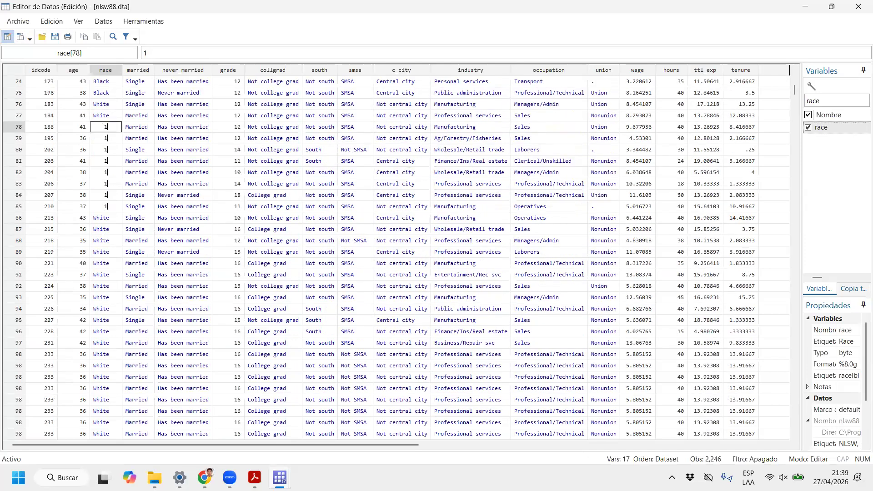
{"action": "scroll", "coordinate": [103, 235], "scroll_direction": "down", "scroll_amount": 6}
{"action": "left_click", "coordinate": [103, 236]}
{"action": "scroll", "coordinate": [100, 214], "scroll_direction": "down", "scroll_amount": 9}
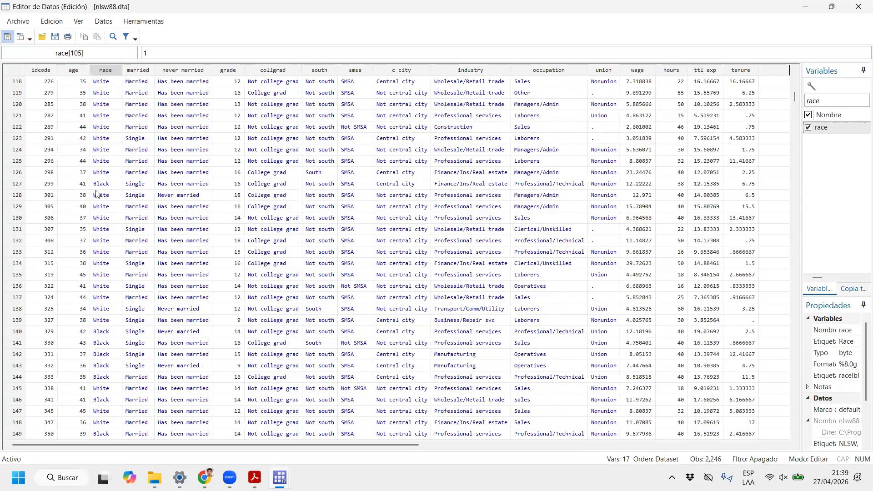
Compare the numeric code behind Black in race's observation 127 with the code behind White in observation 126.
{"action": "double_click", "coordinate": [101, 184]}
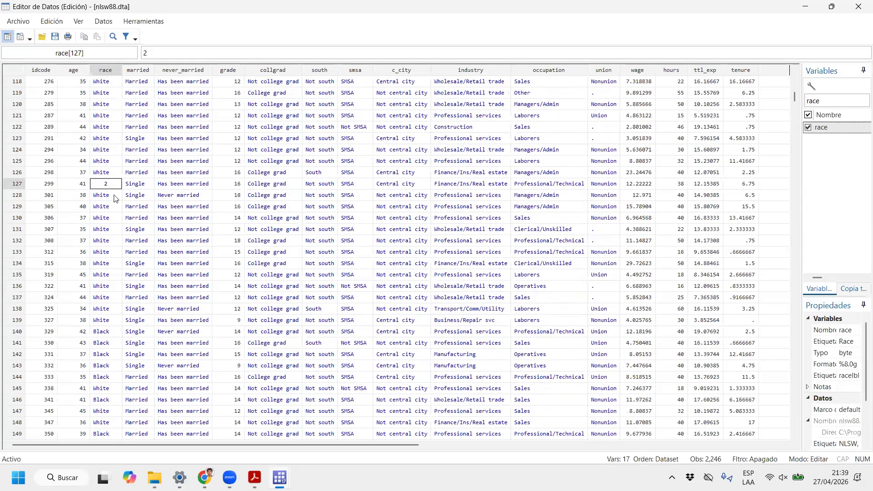
{"action": "double_click", "coordinate": [105, 174]}
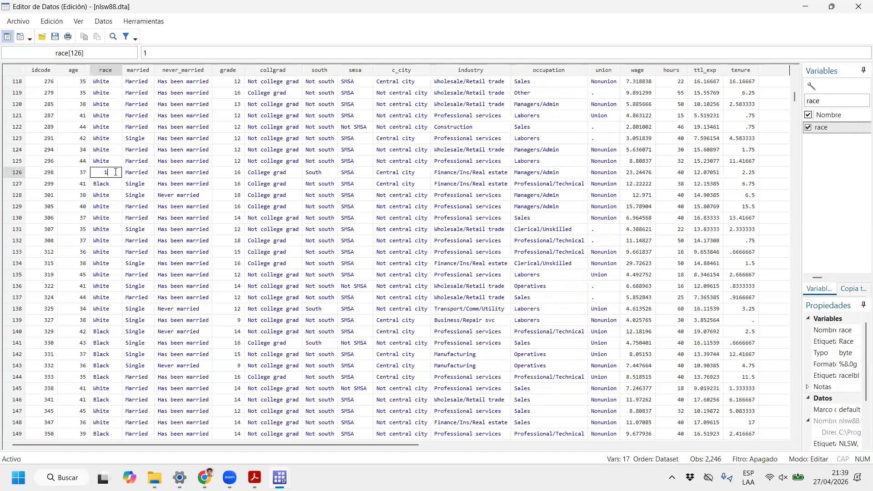
{"action": "left_click", "coordinate": [115, 205]}
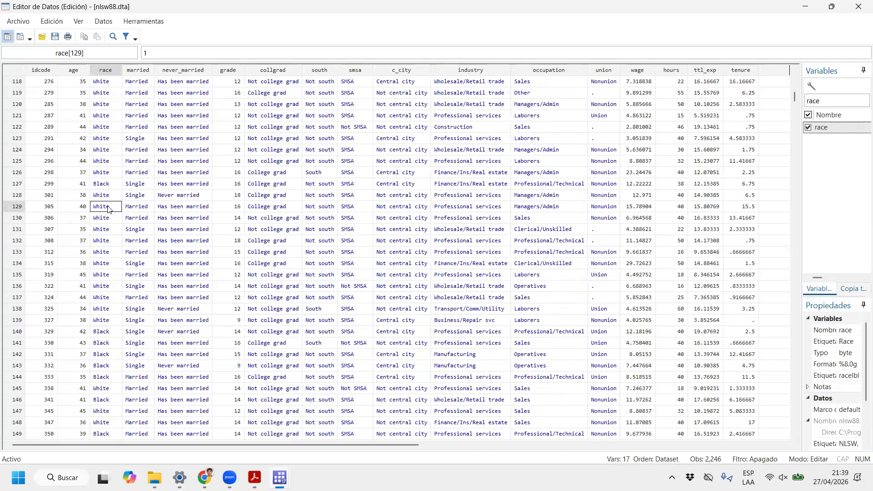
{"action": "double_click", "coordinate": [113, 185]}
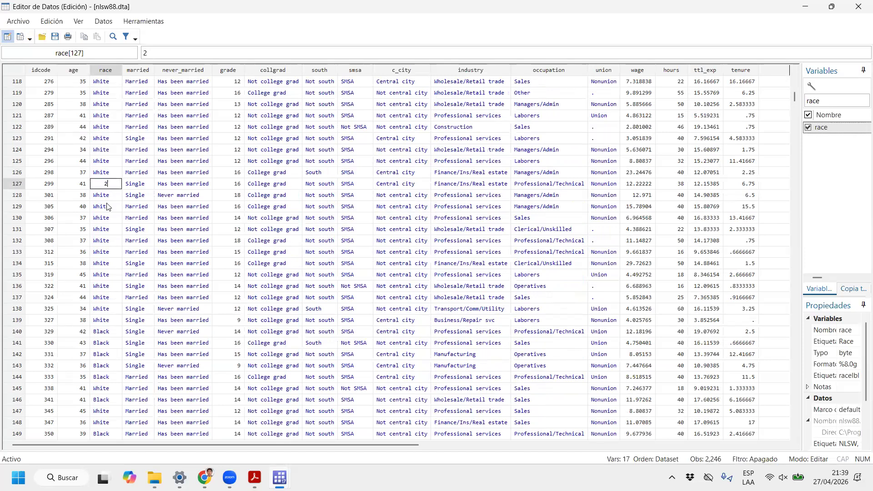
{"action": "key", "text": "Return"}
{"action": "left_click", "coordinate": [112, 183]}
{"action": "double_click", "coordinate": [112, 183]}
Switch to sesion_07.pdf in Acrobat and read from the label variable slide through Part 2 to the two-step define and apply slide.
{"action": "left_click", "coordinate": [256, 477]}
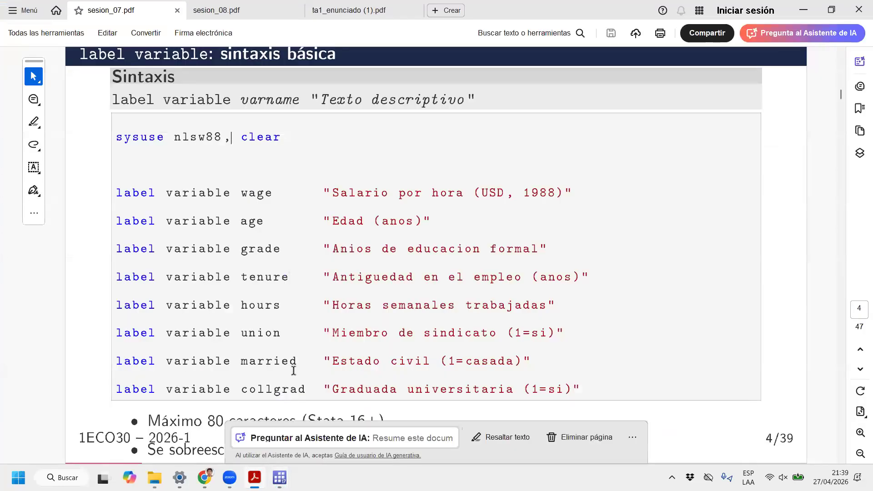
{"action": "scroll", "coordinate": [293, 369], "scroll_direction": "down", "scroll_amount": 2}
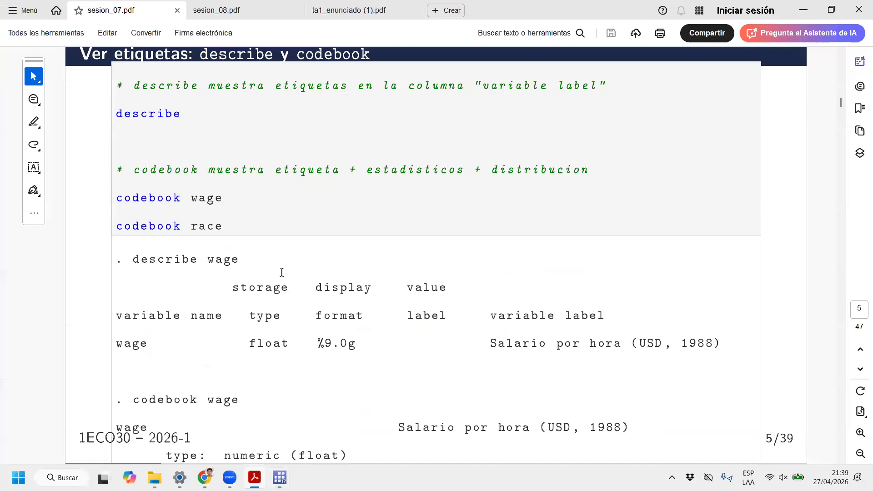
{"action": "scroll", "coordinate": [289, 236], "scroll_direction": "down", "scroll_amount": 4}
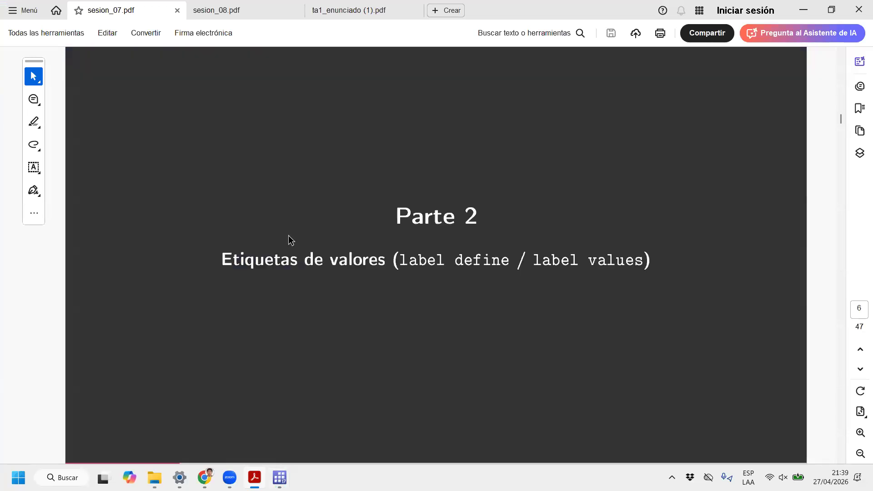
{"action": "left_click_drag", "start_coordinate": [226, 260], "coordinate": [379, 263]}
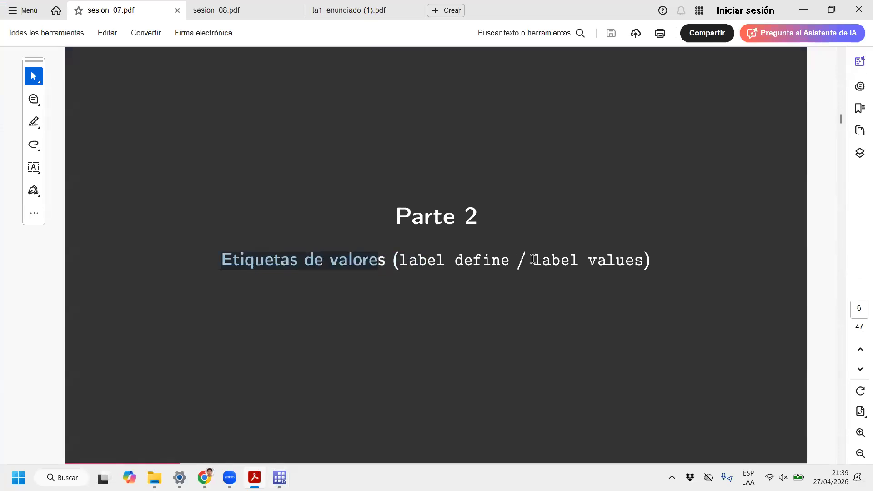
{"action": "left_click_drag", "start_coordinate": [512, 262], "coordinate": [401, 260]}
{"action": "left_click_drag", "start_coordinate": [532, 263], "coordinate": [644, 261]}
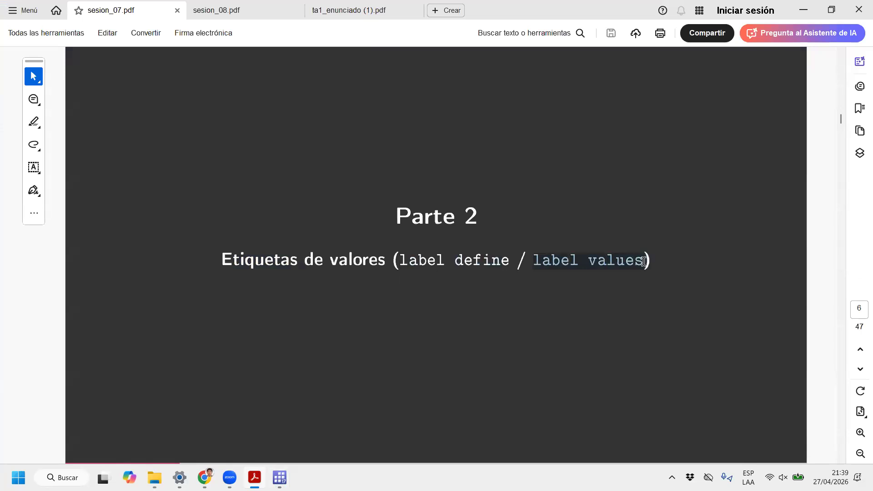
{"action": "scroll", "coordinate": [644, 261], "scroll_direction": "down", "scroll_amount": 1}
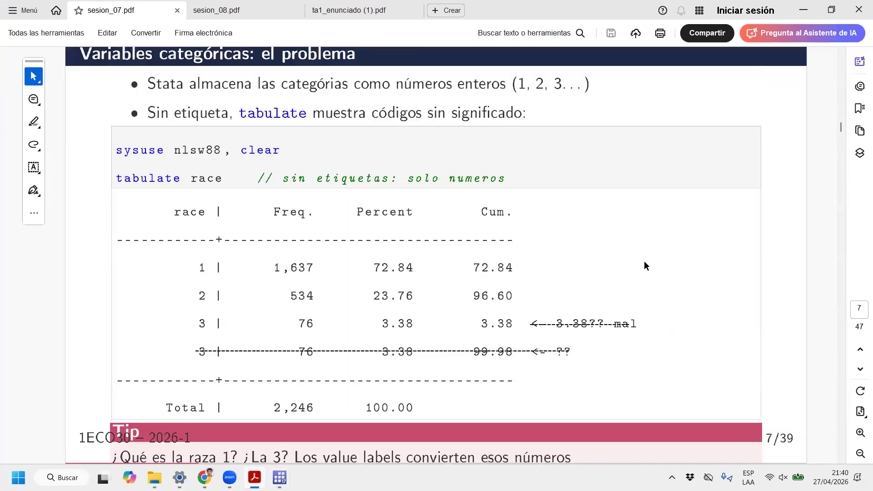
{"action": "scroll", "coordinate": [446, 253], "scroll_direction": "down", "scroll_amount": 1}
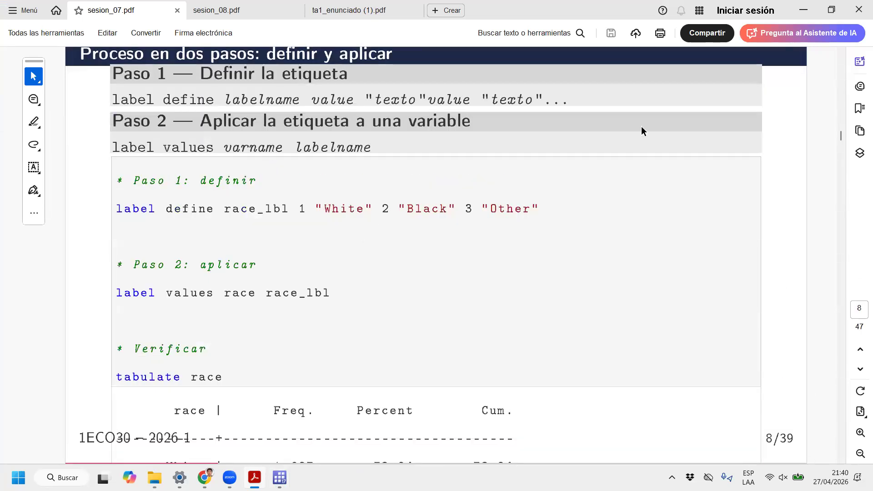
Return to the do-file in Stata and examine line 46's label define syntax, its race_lbl name and its value-text pairs.
{"action": "left_click", "coordinate": [803, 9]}
{"action": "left_click_drag", "start_coordinate": [578, 225], "coordinate": [446, 215]}
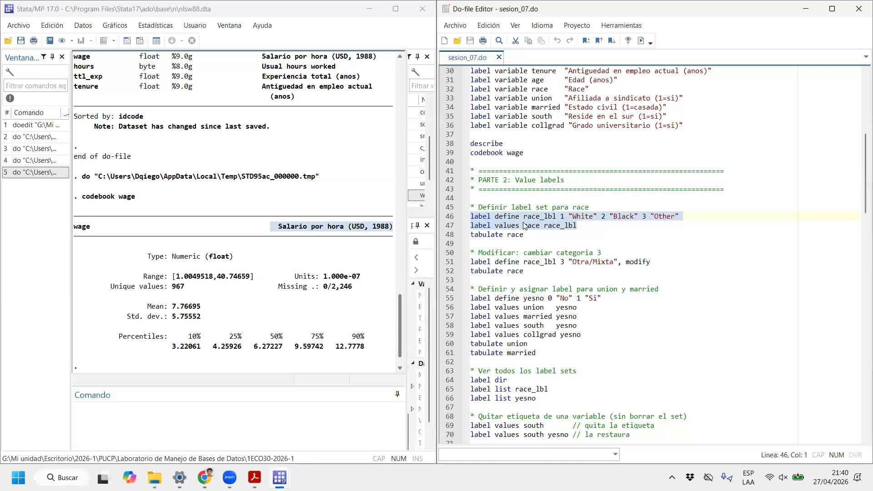
{"action": "left_click", "coordinate": [679, 216]}
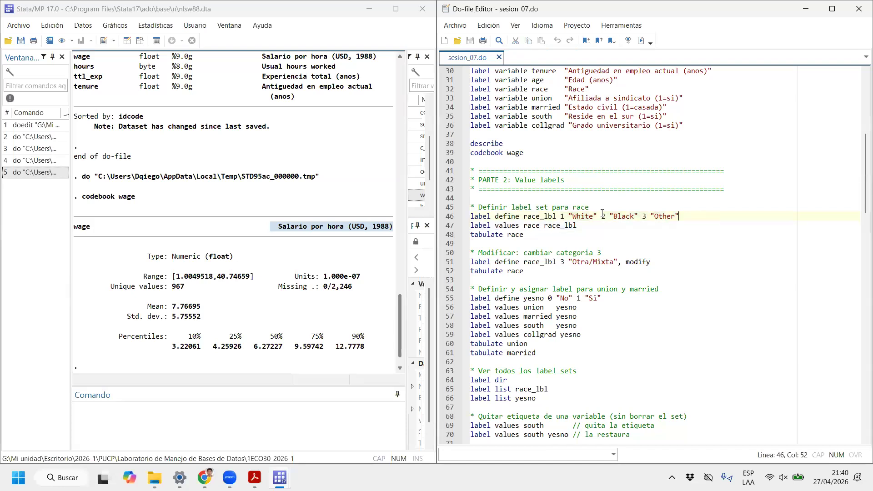
{"action": "left_click_drag", "start_coordinate": [679, 216], "coordinate": [463, 217]}
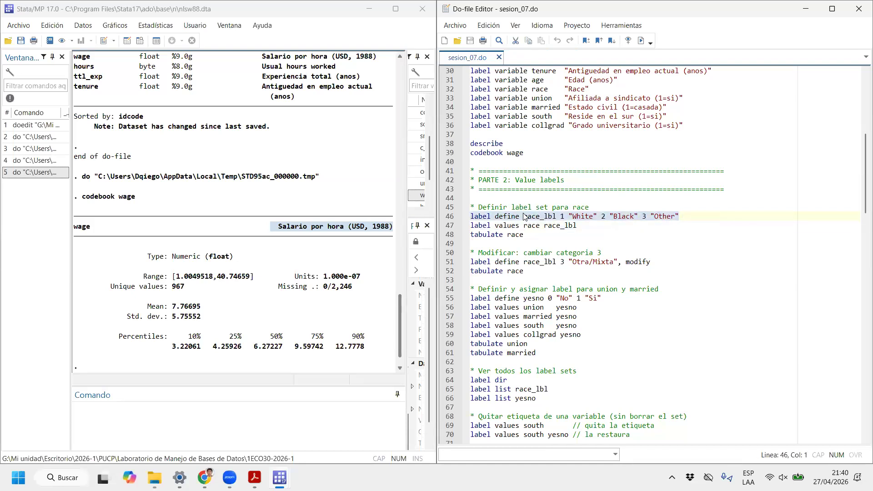
{"action": "left_click_drag", "start_coordinate": [521, 220], "coordinate": [471, 216]}
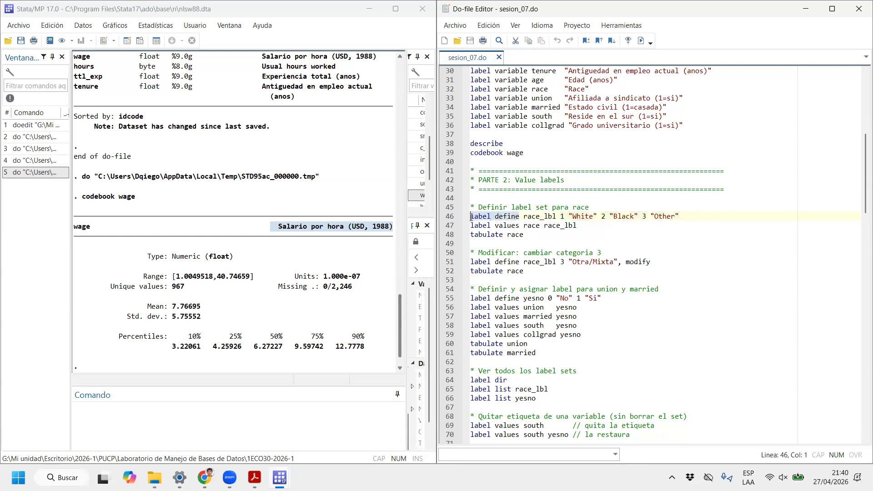
{"action": "left_click", "coordinate": [565, 217]}
{"action": "left_click_drag", "start_coordinate": [596, 216], "coordinate": [565, 216]}
{"action": "double_click", "coordinate": [605, 216]}
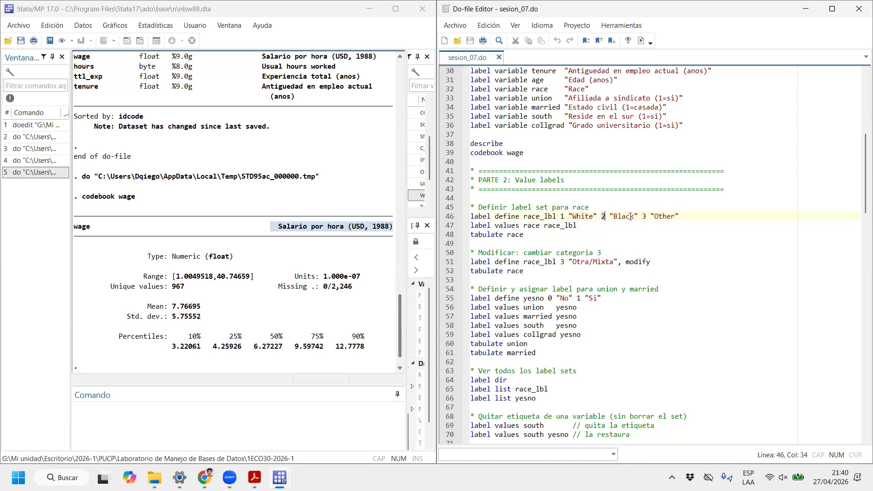
{"action": "left_click_drag", "start_coordinate": [638, 216], "coordinate": [559, 217]}
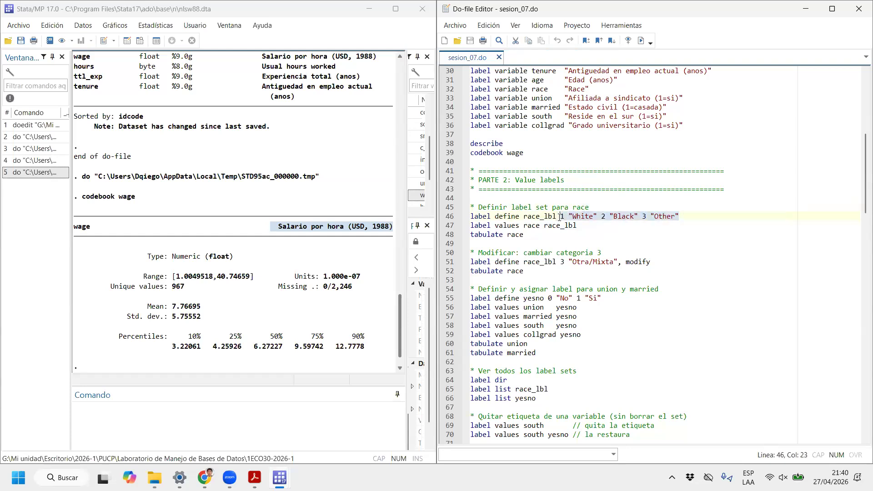
{"action": "left_click_drag", "start_coordinate": [523, 218], "coordinate": [558, 218]}
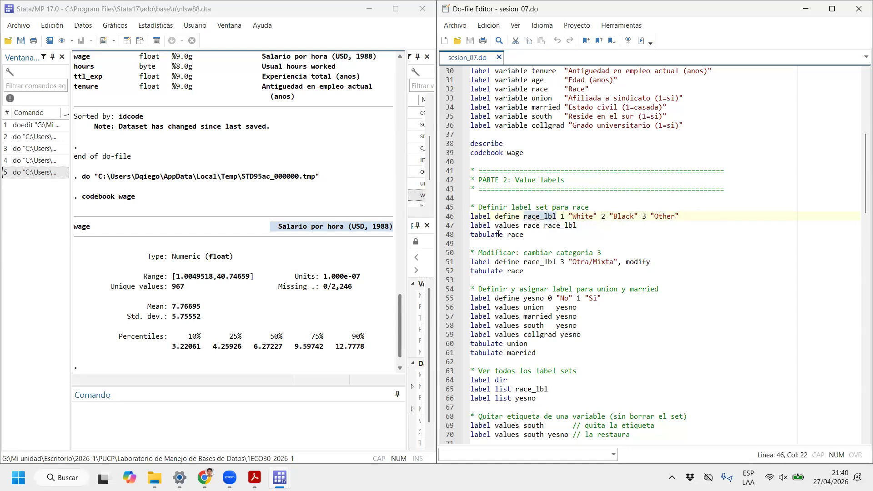
Run lines 46 and 47 to define race_lbl as 1 "White", 2 "Black", 3 "Other" and assign it to race.
{"action": "left_click_drag", "start_coordinate": [596, 228], "coordinate": [544, 226]}
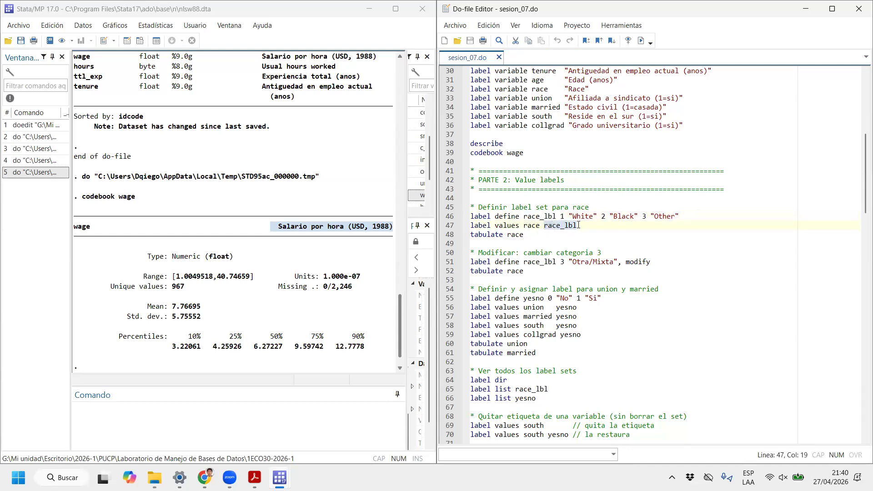
{"action": "left_click_drag", "start_coordinate": [540, 226], "coordinate": [474, 226]}
{"action": "left_click_drag", "start_coordinate": [576, 226], "coordinate": [525, 226]}
{"action": "left_click", "coordinate": [483, 217], "text": "shift"}
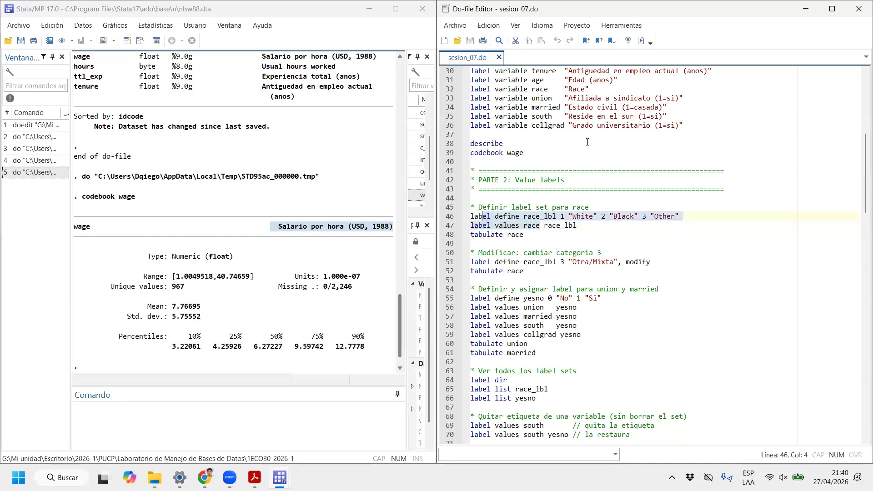
{"action": "left_click", "coordinate": [641, 41]}
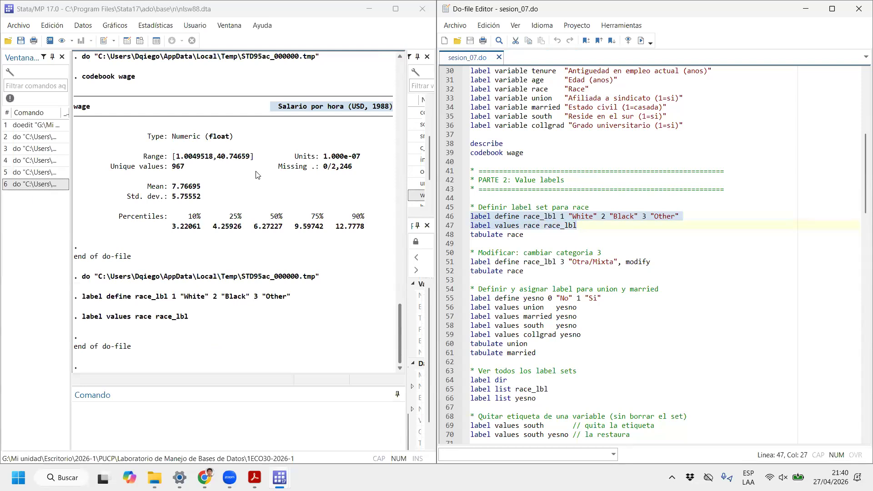
Run line 47 again to assign race_lbl to race and run line 48 to tabulate race.
{"action": "left_click", "coordinate": [696, 216]}
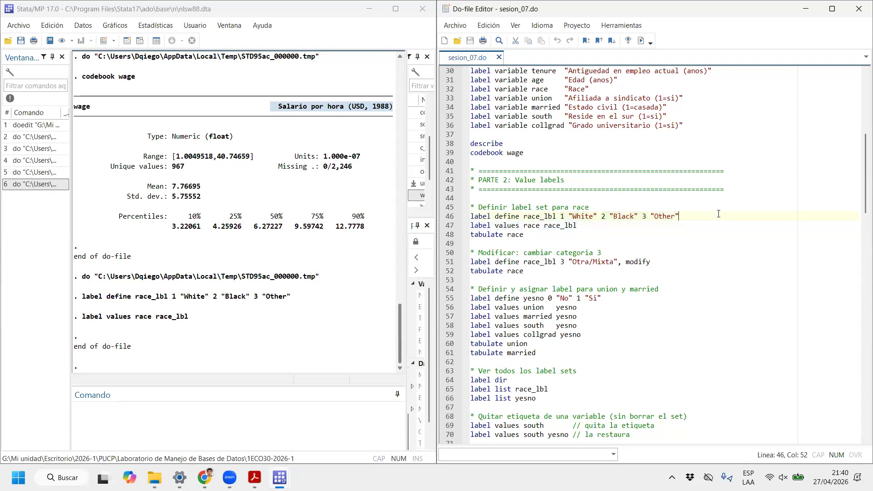
{"action": "left_click", "coordinate": [460, 215], "text": "shift"}
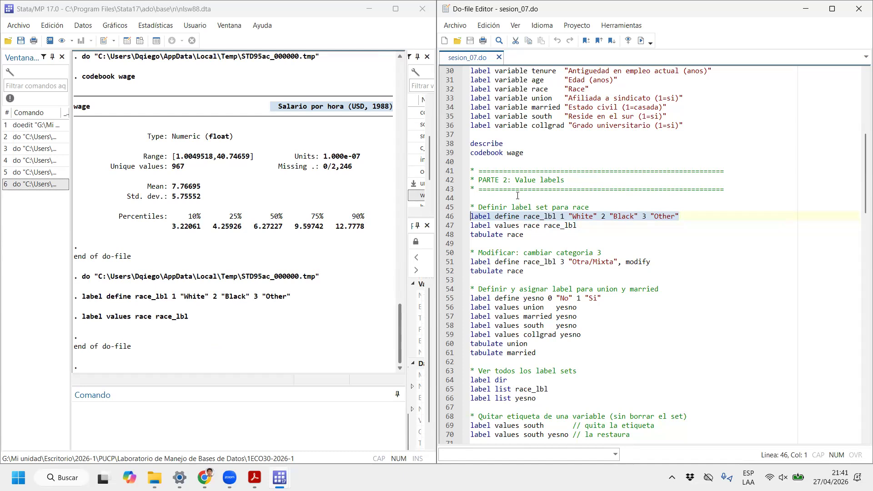
{"action": "triple_click", "coordinate": [599, 226]}
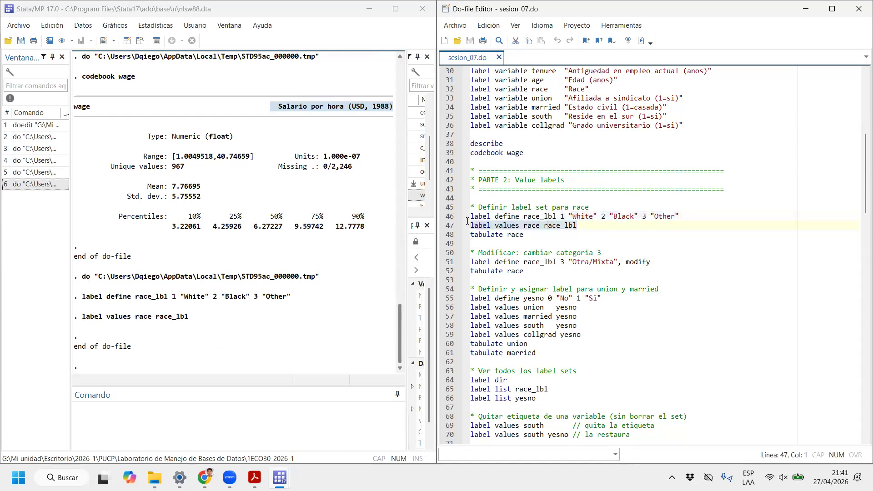
{"action": "key", "text": "ctrl+d"}
{"action": "left_click", "coordinate": [447, 239]}
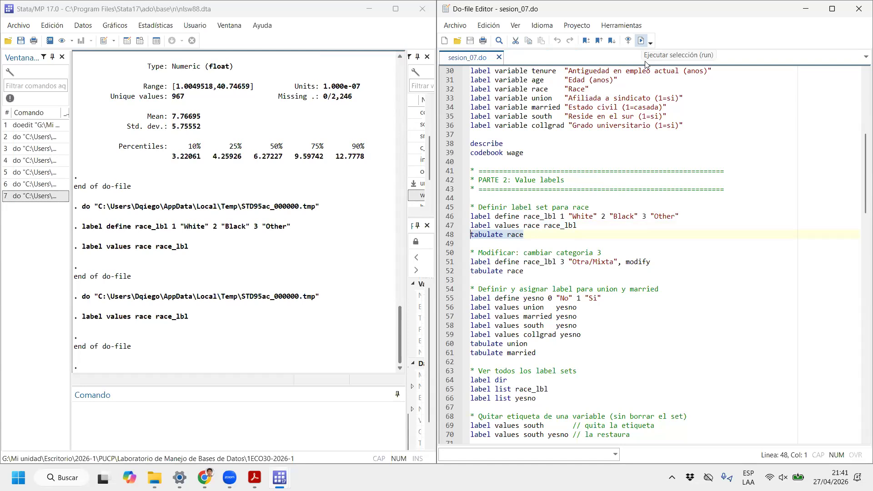
{"action": "left_click", "coordinate": [642, 42]}
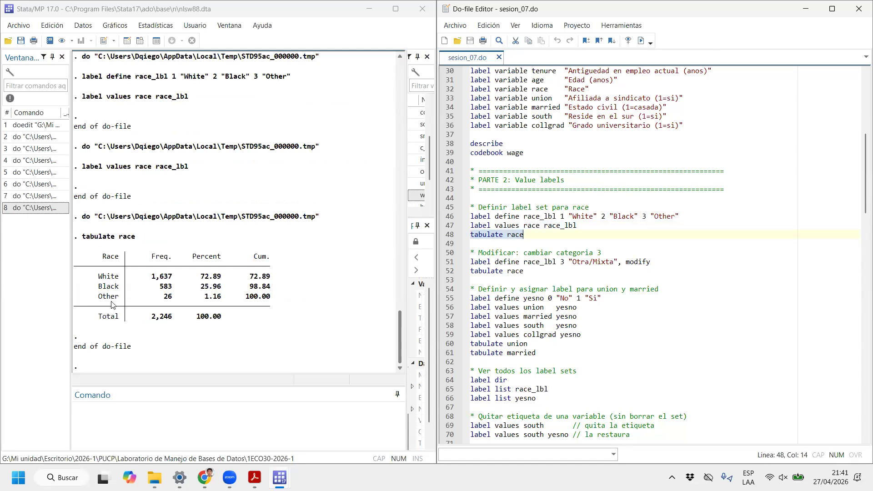
Open the nlsw88 data in the Data Editor, keep edit mode, filter the variables by "marr" and select married.
{"action": "scroll", "coordinate": [568, 267], "scroll_direction": "down", "scroll_amount": 3}
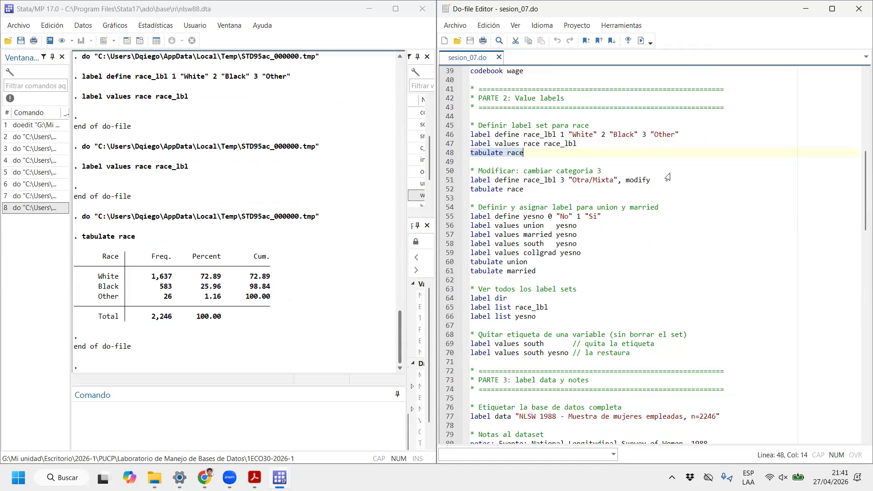
{"action": "scroll", "coordinate": [637, 190], "scroll_direction": "down", "scroll_amount": 1}
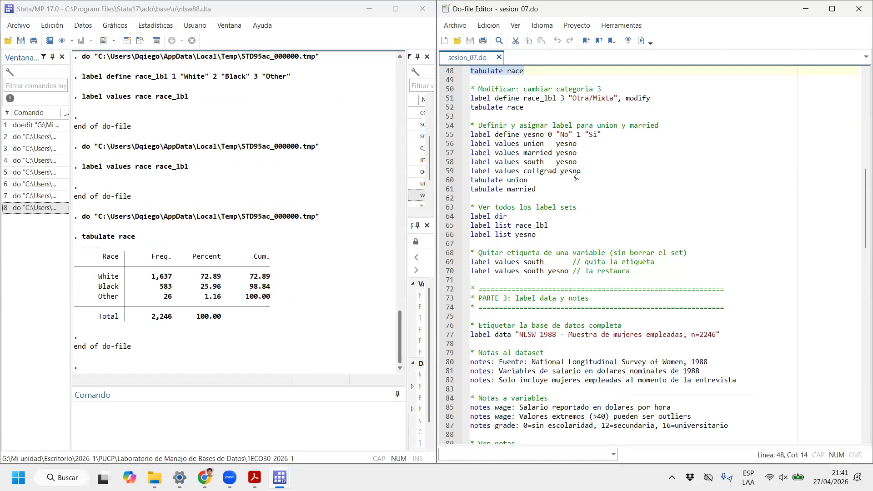
{"action": "left_click", "coordinate": [131, 41]}
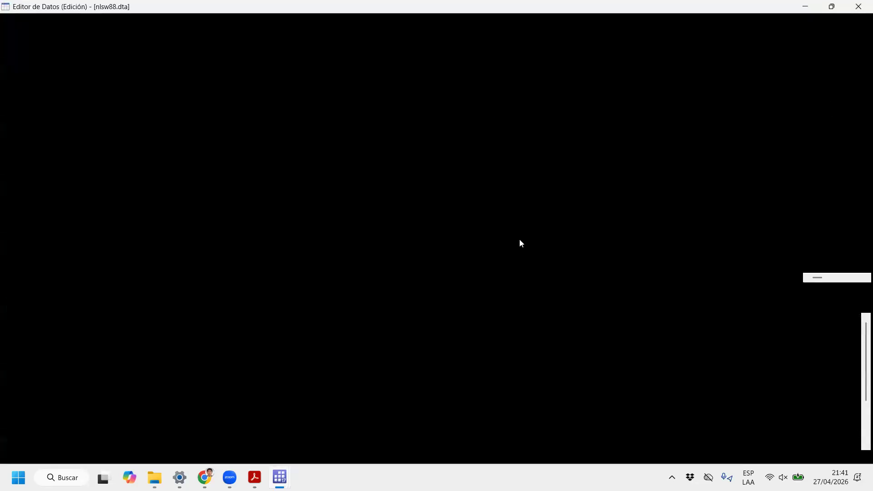
{"action": "left_click", "coordinate": [510, 247]}
{"action": "double_click", "coordinate": [849, 103]}
{"action": "type", "text": "marr"}
{"action": "left_click", "coordinate": [849, 132]}
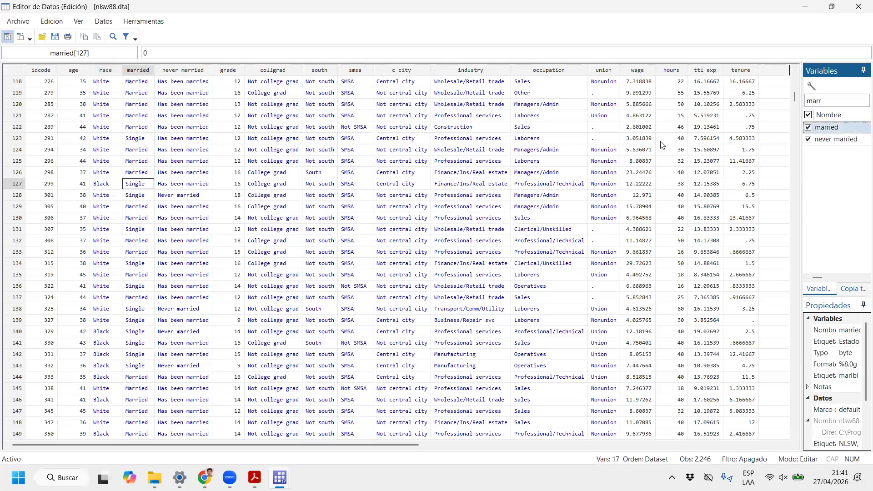
Compare the numeric codes behind Married and Single in married's observations 118, 127, 128 and 124, leaving the data unedited, and return to the do-file.
{"action": "left_click", "coordinate": [138, 70]}
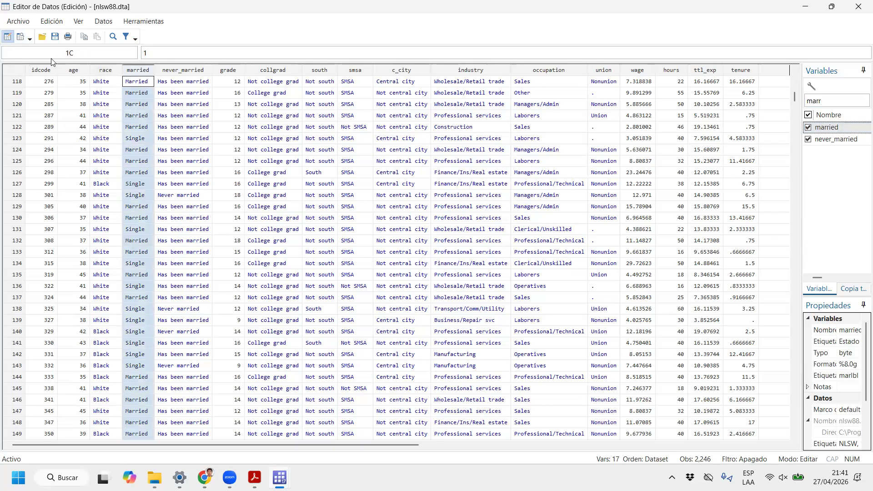
{"action": "double_click", "coordinate": [134, 82]}
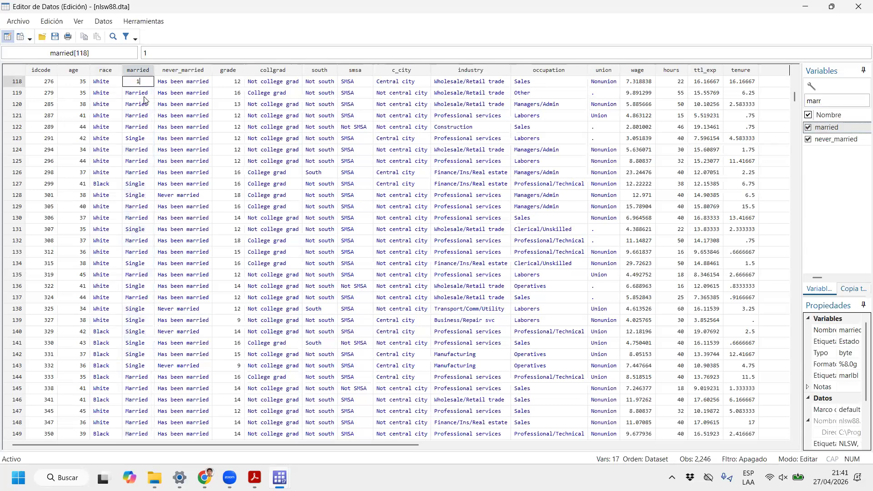
{"action": "double_click", "coordinate": [135, 184]}
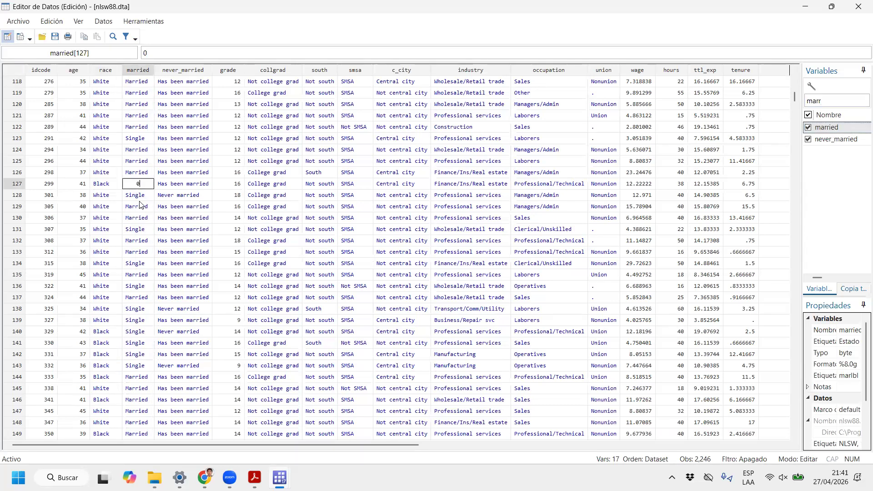
{"action": "double_click", "coordinate": [142, 194]}
{"action": "double_click", "coordinate": [141, 150]}
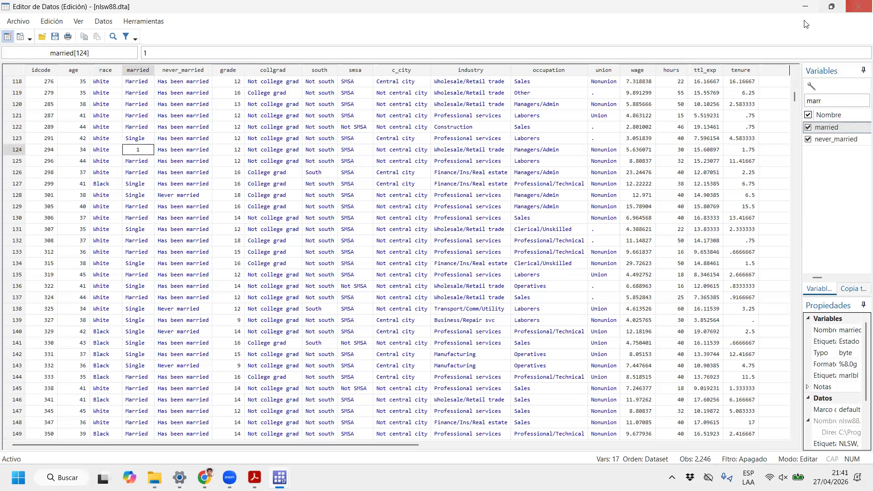
{"action": "left_click", "coordinate": [805, 6]}
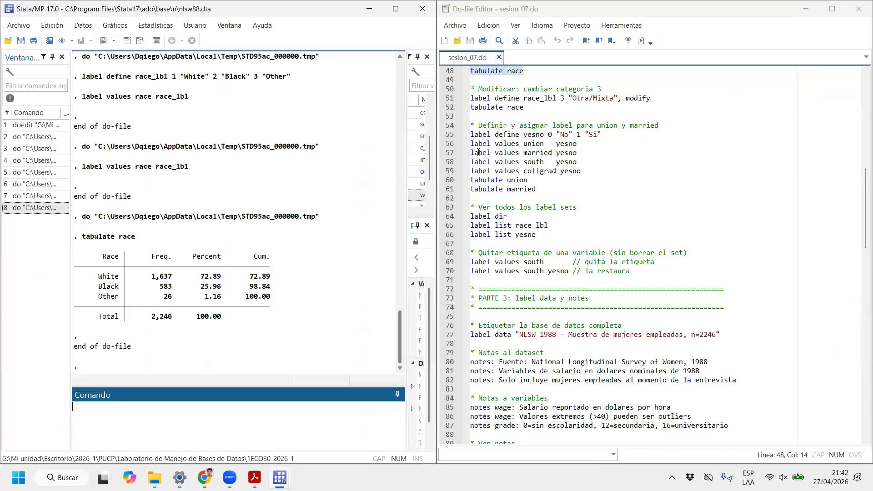
Review the parts of line 55 and run it to define the yesno label set as 0 "No", 1 "Si".
{"action": "left_click_drag", "start_coordinate": [608, 140], "coordinate": [459, 132]}
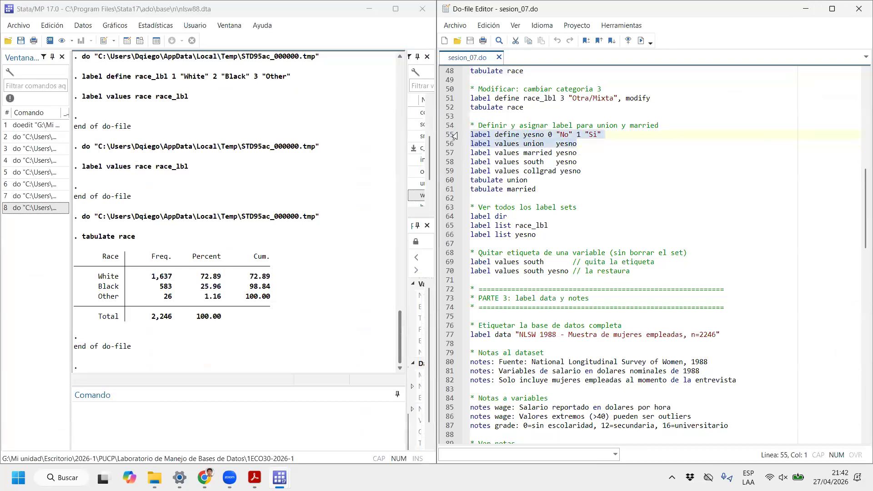
{"action": "left_click", "coordinate": [607, 134]}
{"action": "left_click", "coordinate": [468, 134], "text": "shift"}
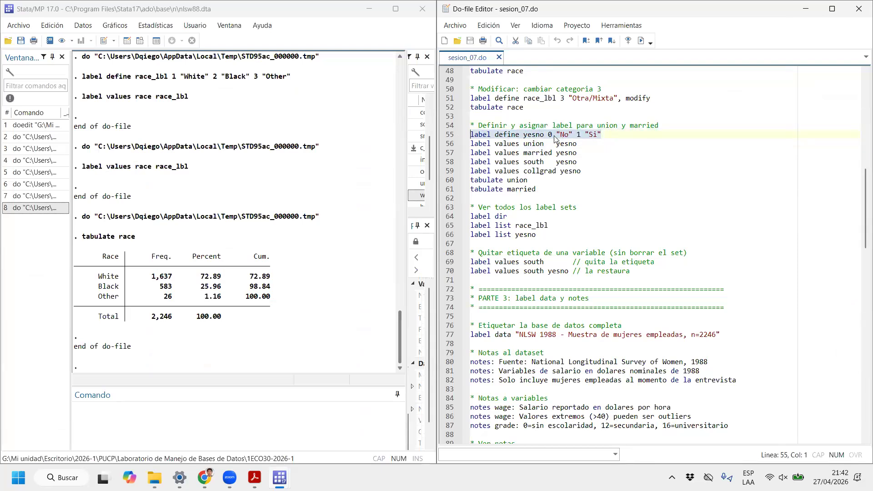
{"action": "left_click", "coordinate": [517, 134]}
{"action": "left_click_drag", "start_coordinate": [517, 134], "coordinate": [474, 134]}
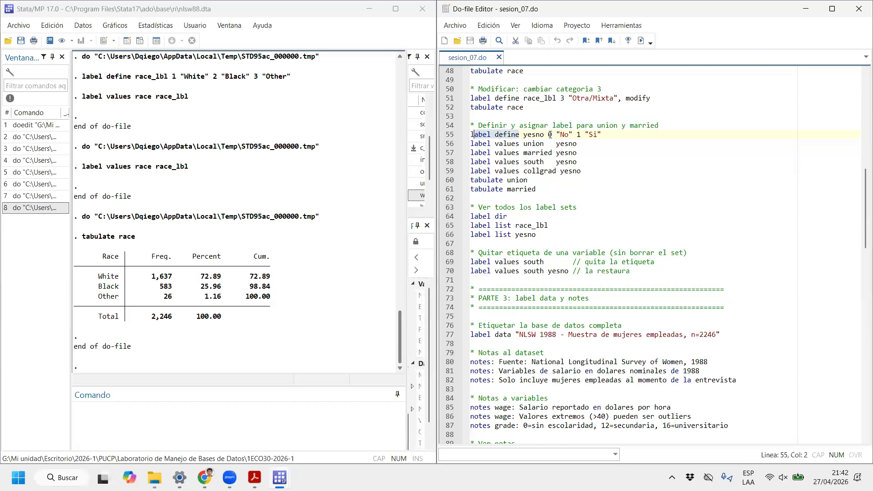
{"action": "left_click_drag", "start_coordinate": [549, 134], "coordinate": [609, 132]}
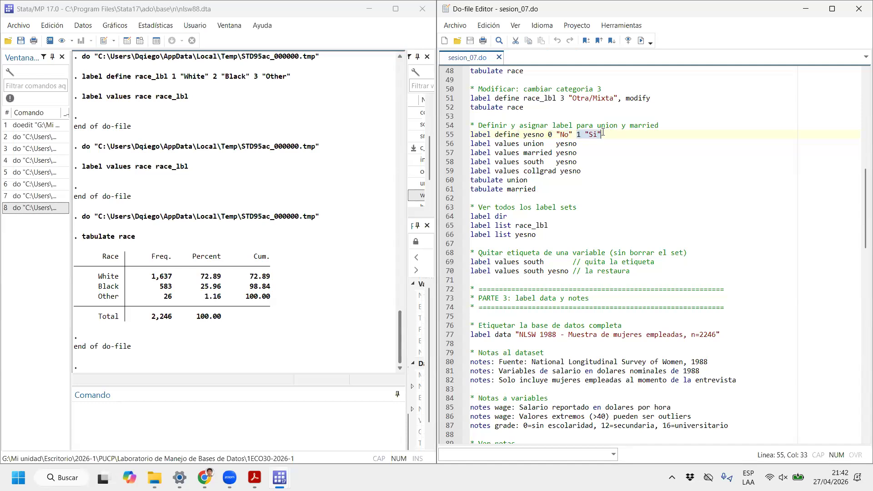
{"action": "left_click_drag", "start_coordinate": [544, 134], "coordinate": [526, 136]}
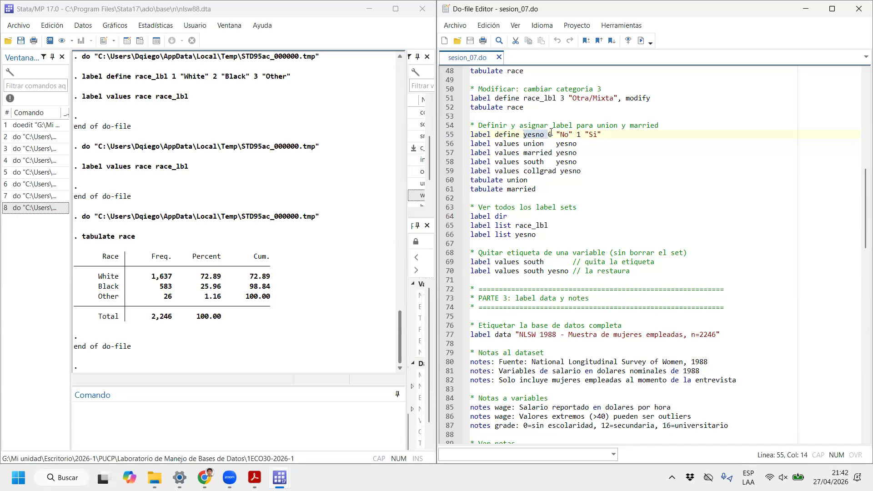
{"action": "left_click_drag", "start_coordinate": [603, 134], "coordinate": [432, 135]}
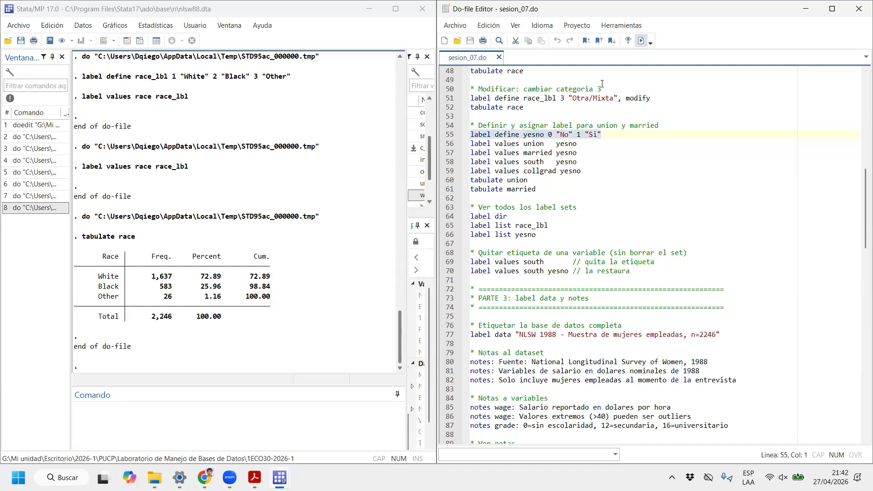
{"action": "left_click", "coordinate": [641, 41]}
Reopen the Data Editor in edit mode, check the married column's displayed values, and close the editor.
{"action": "left_click", "coordinate": [145, 42]}
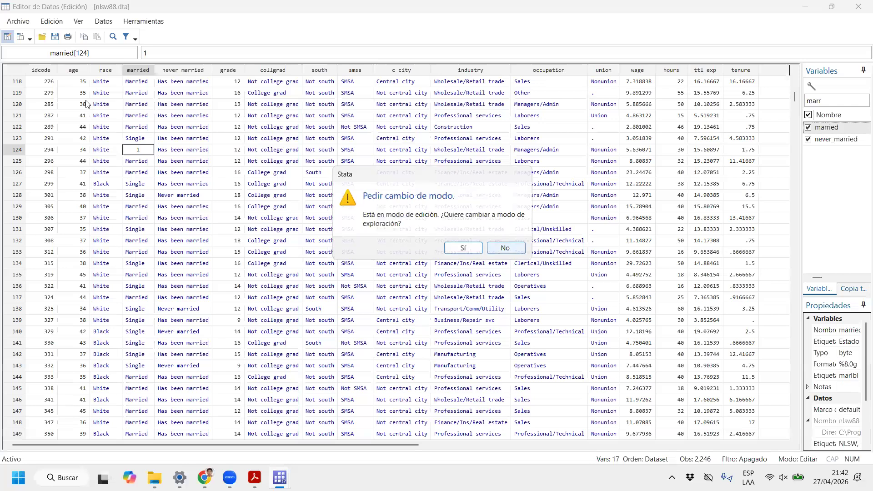
{"action": "left_click", "coordinate": [501, 251]}
{"action": "left_click", "coordinate": [145, 73]}
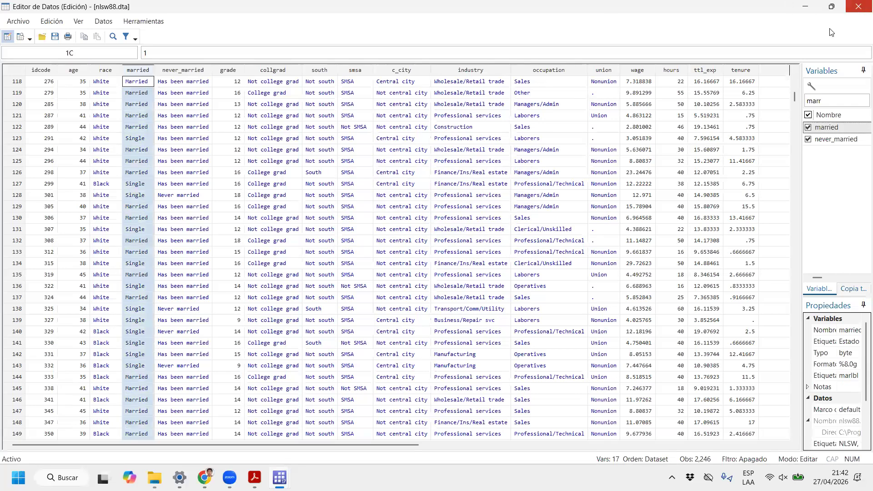
{"action": "left_click", "coordinate": [859, 7]}
Review line 56's union assignment and run line 57 to assign the yesno label set to married.
{"action": "left_click_drag", "start_coordinate": [577, 144], "coordinate": [469, 143]}
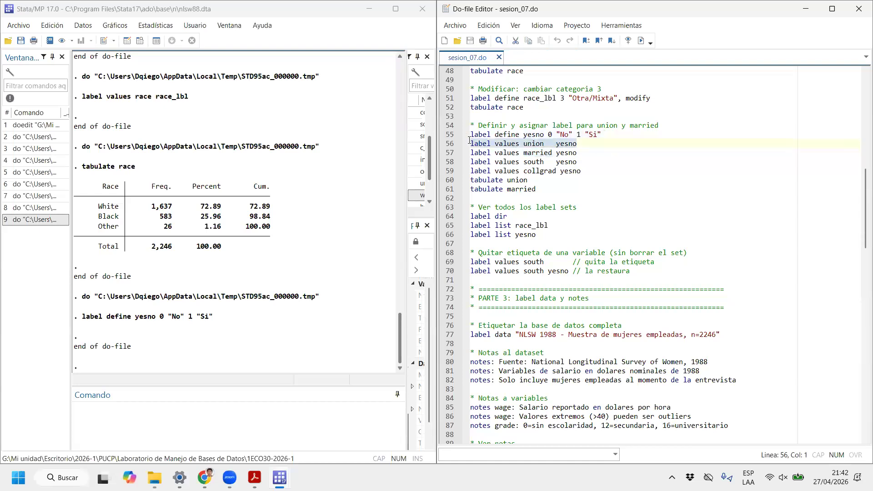
{"action": "left_click", "coordinate": [543, 150]}
{"action": "left_click_drag", "start_coordinate": [545, 144], "coordinate": [526, 143]}
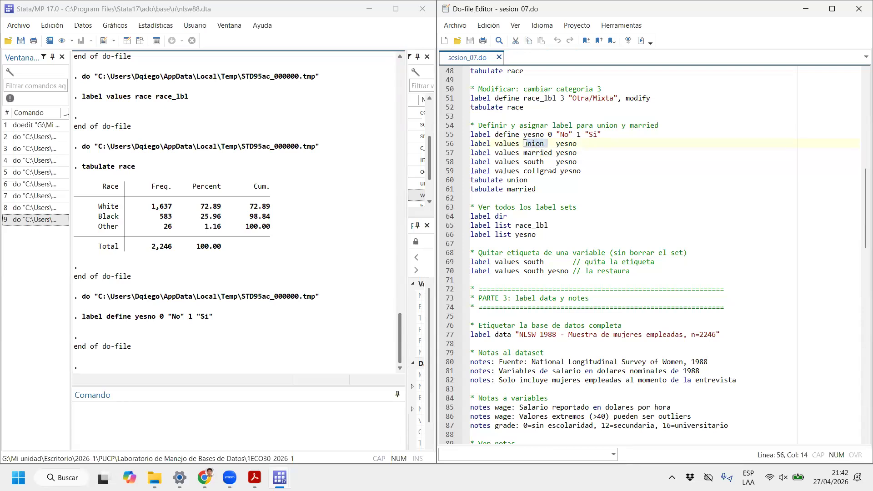
{"action": "left_click", "coordinate": [551, 145]}
{"action": "left_click_drag", "start_coordinate": [558, 153], "coordinate": [502, 155]}
{"action": "left_click", "coordinate": [641, 41]}
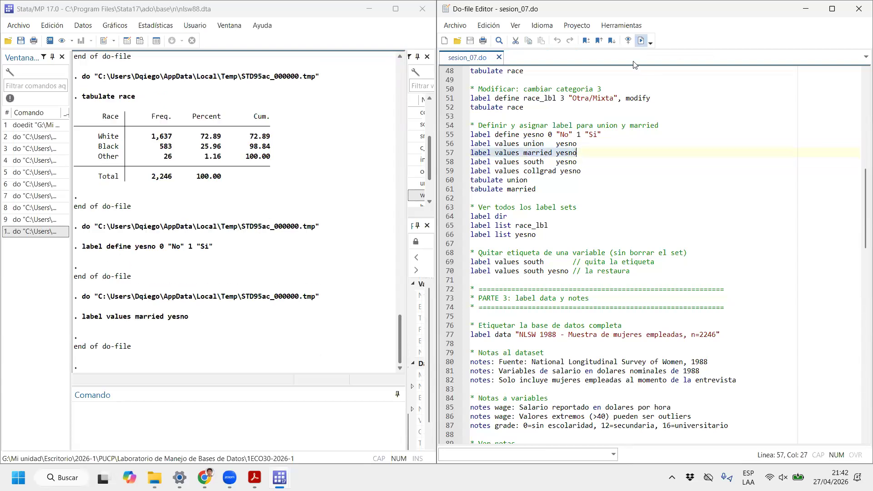
Open the dataset in browse mode and inspect the labels shown in the race and married columns.
{"action": "left_click", "coordinate": [142, 40]}
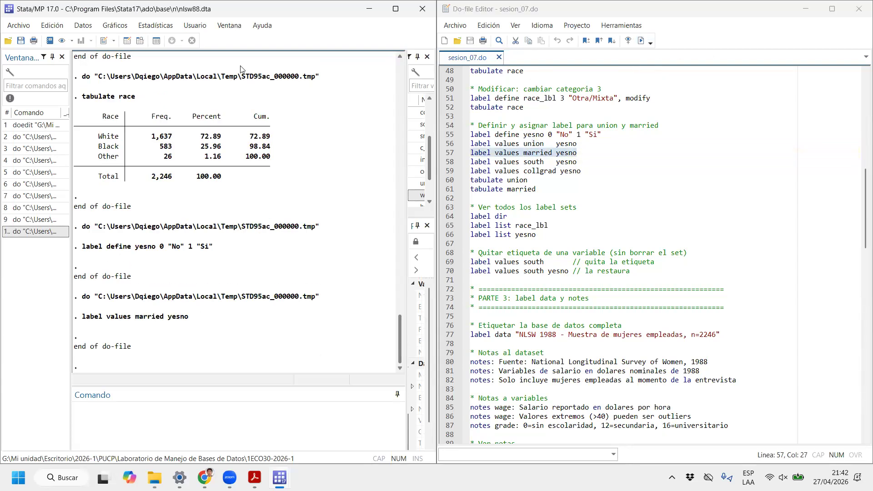
{"action": "left_click", "coordinate": [140, 40]}
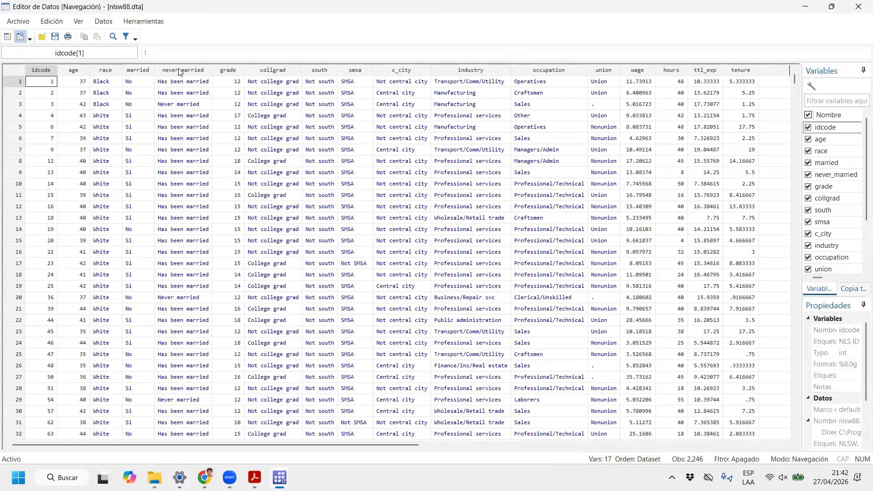
{"action": "left_click", "coordinate": [106, 71]}
{"action": "left_click", "coordinate": [138, 72]}
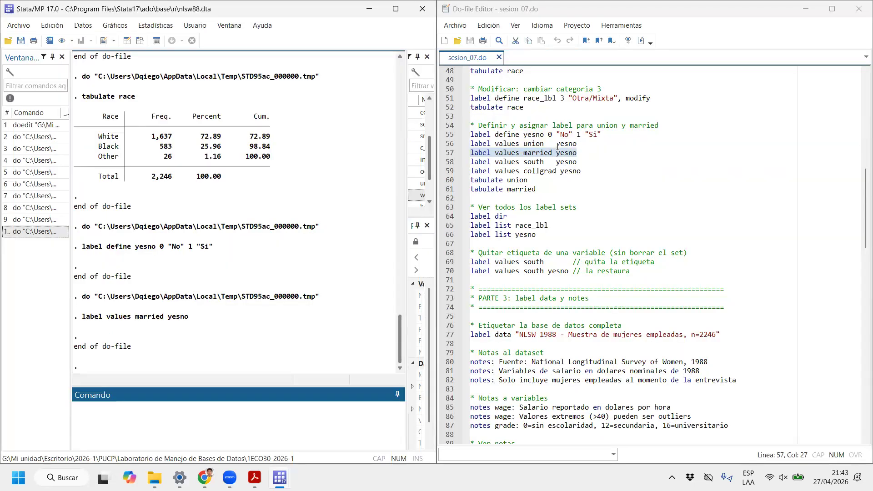
Browse the dataset, filter the variables by "unio" and examine the value labels currently shown for union.
{"action": "left_click_drag", "start_coordinate": [578, 152], "coordinate": [515, 144]}
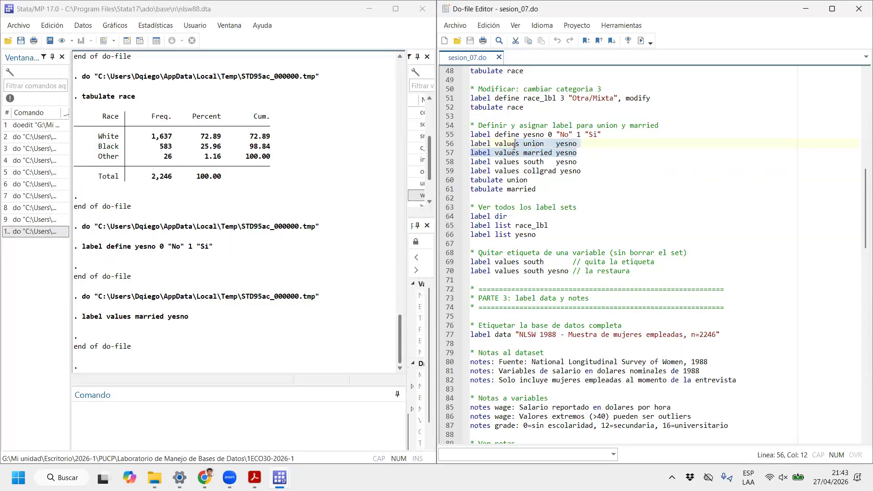
{"action": "left_click", "coordinate": [142, 41]}
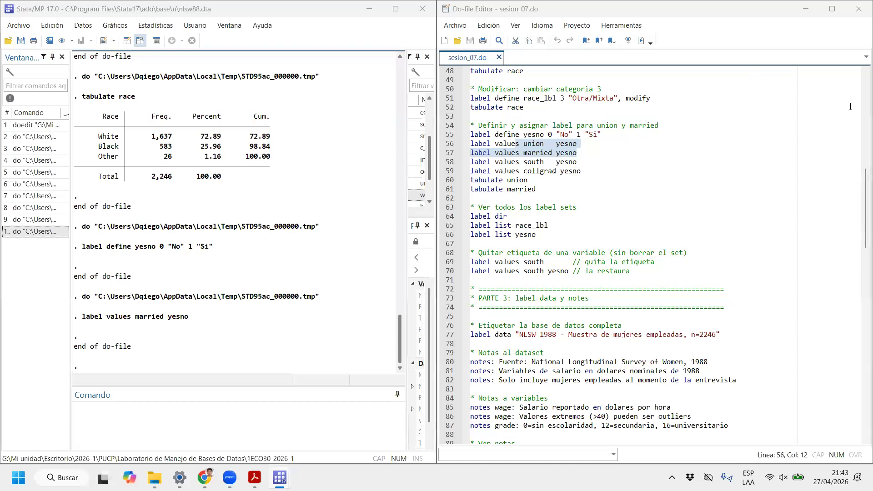
{"action": "type", "text": "unio"}
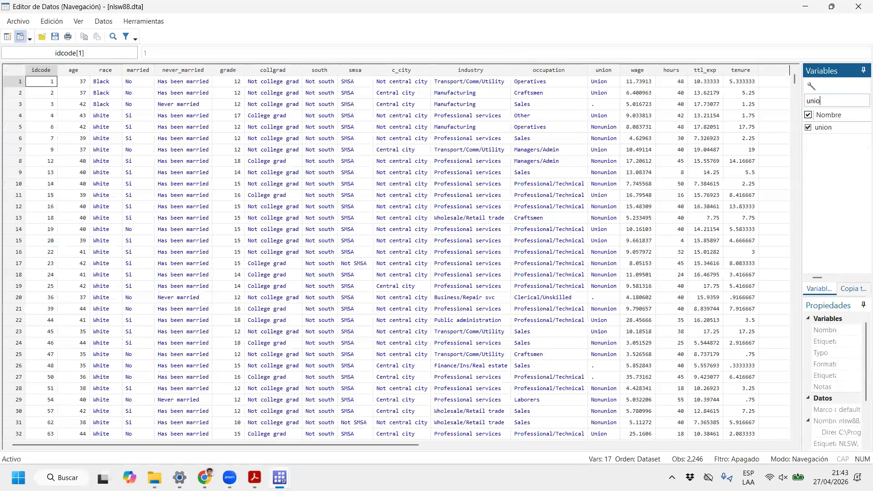
{"action": "left_click", "coordinate": [845, 132]}
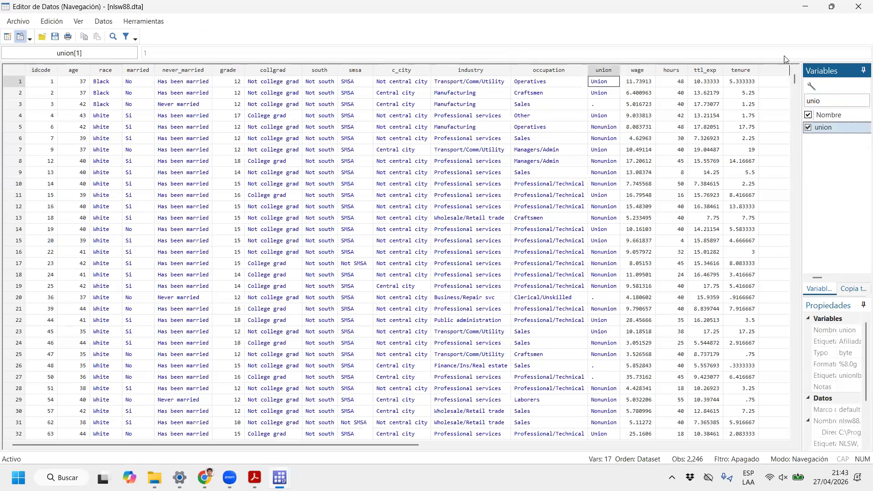
Run line 56 to assign the yesno label set to union and reopen the data browser to check its column.
{"action": "left_click_drag", "start_coordinate": [601, 134], "coordinate": [469, 132]}
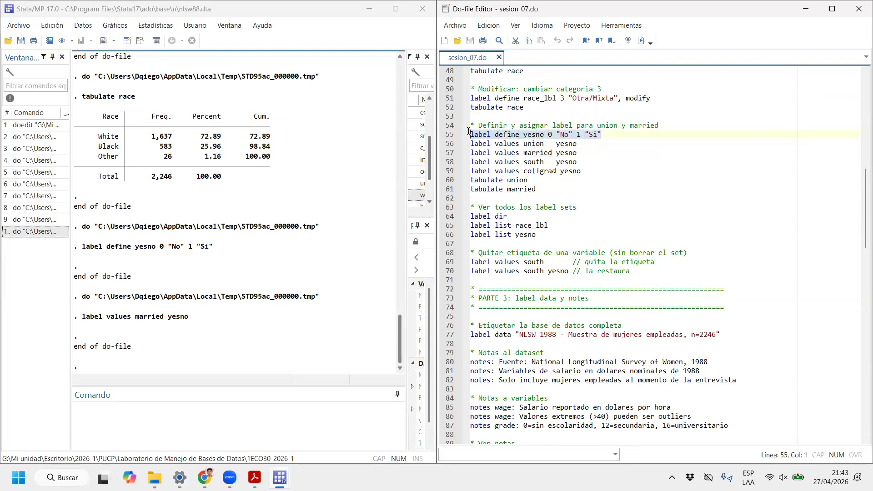
{"action": "left_click", "coordinate": [574, 144]}
{"action": "left_click_drag", "start_coordinate": [600, 143], "coordinate": [476, 144]}
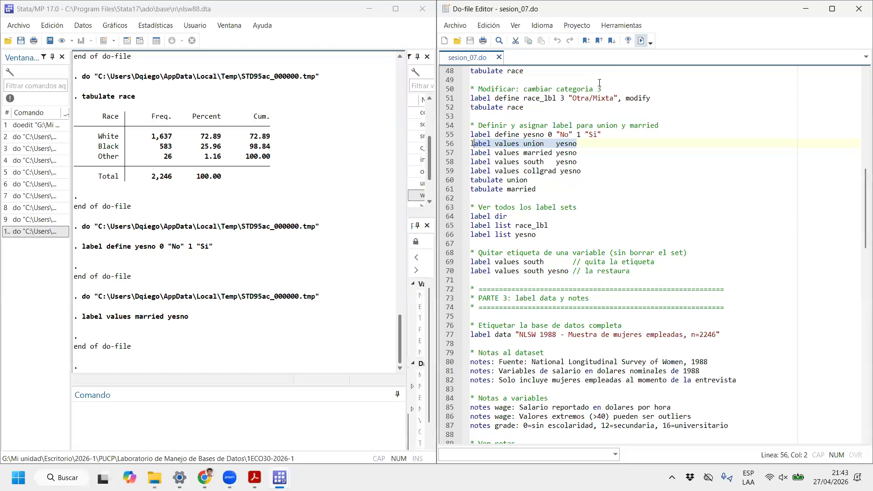
{"action": "left_click", "coordinate": [642, 41]}
{"action": "left_click", "coordinate": [140, 41]}
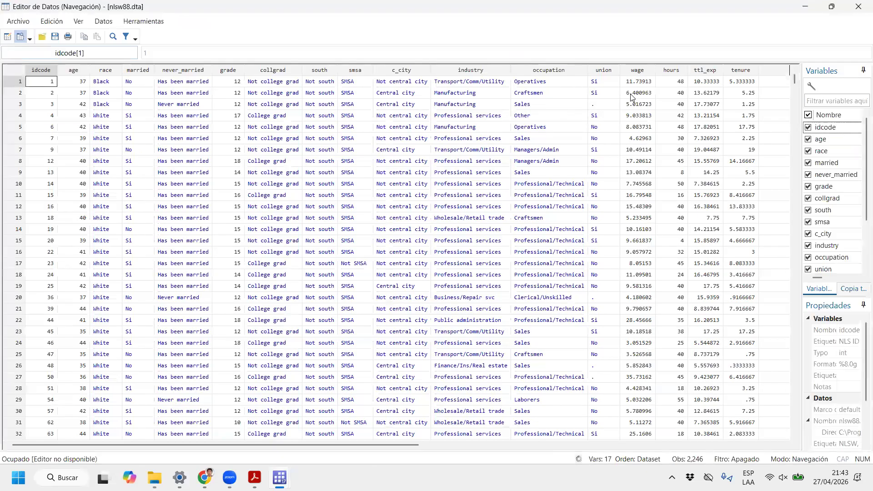
Inspect the union column's labels and close the data browser.
{"action": "left_click", "coordinate": [602, 70]}
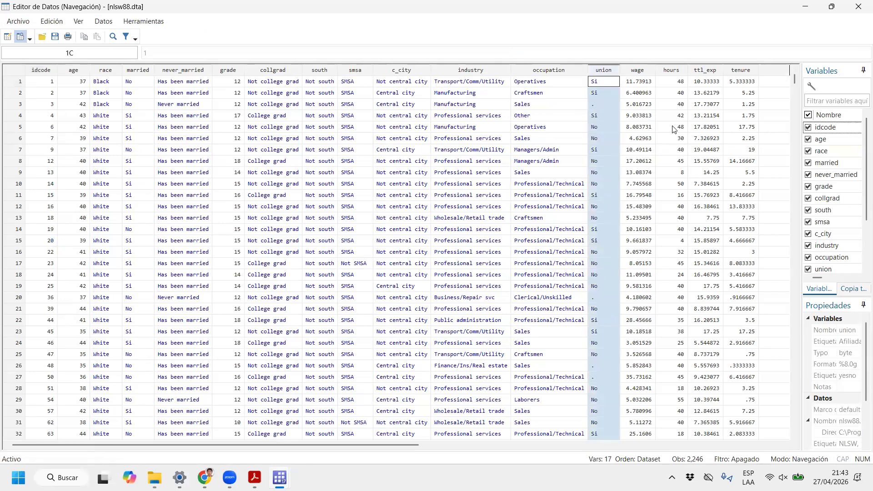
{"action": "left_click", "coordinate": [861, 5]}
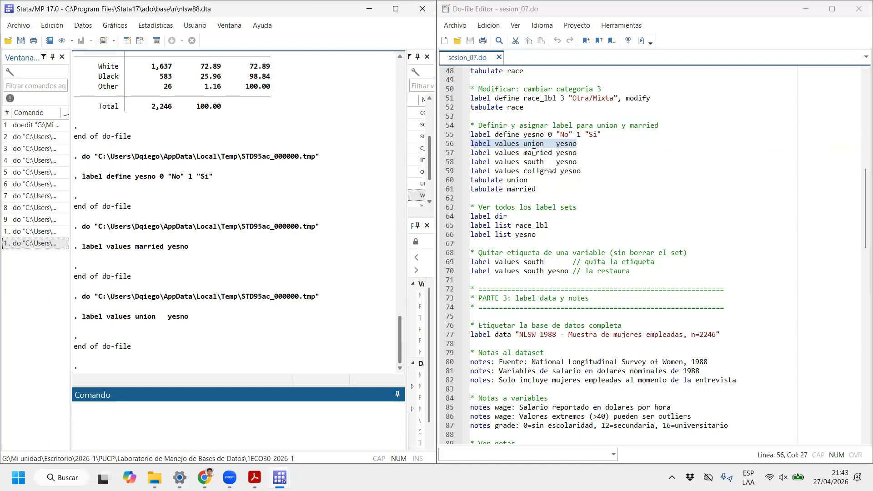
Review line 58's south assignment, browse the dataset with the variables filtered by "so" and examine the value labels currently shown for south.
{"action": "left_click_drag", "start_coordinate": [583, 165], "coordinate": [488, 163]}
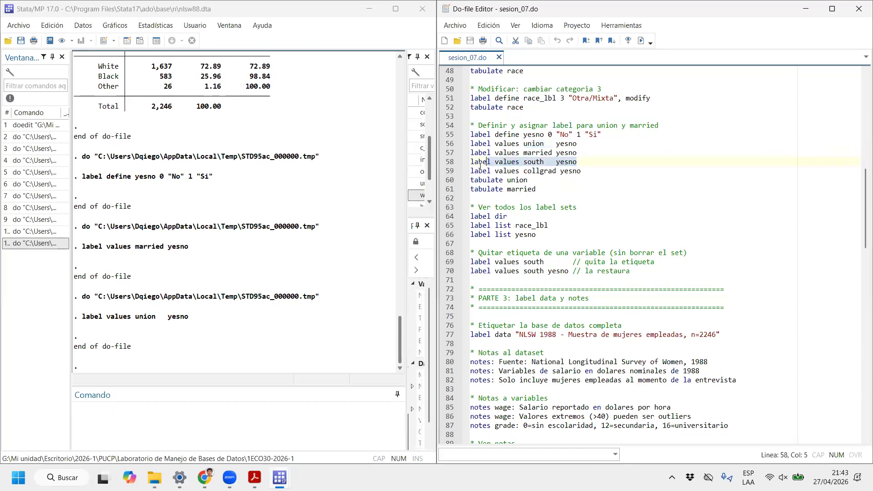
{"action": "left_click", "coordinate": [140, 42]}
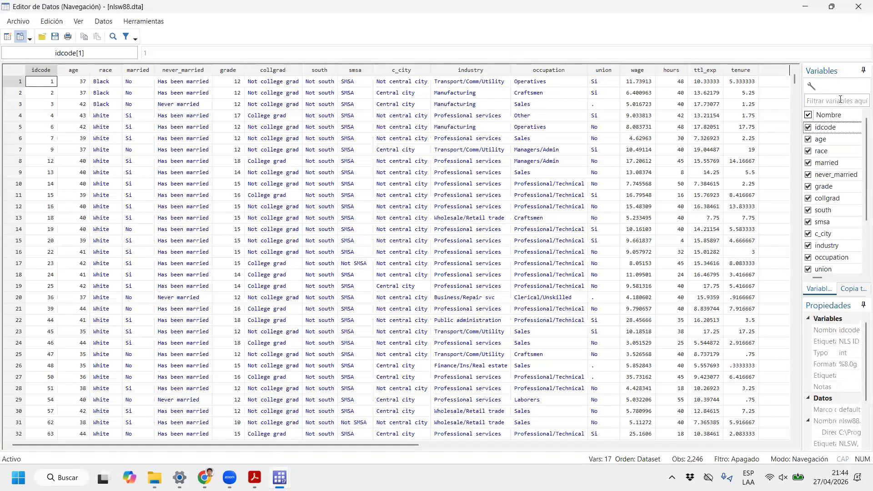
{"action": "left_click", "coordinate": [845, 101]}
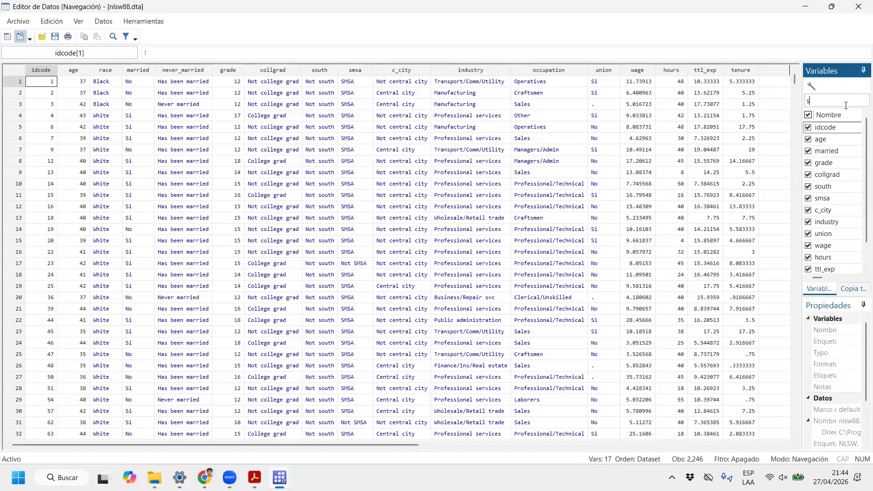
{"action": "type", "text": "so"}
{"action": "left_click", "coordinate": [836, 128]}
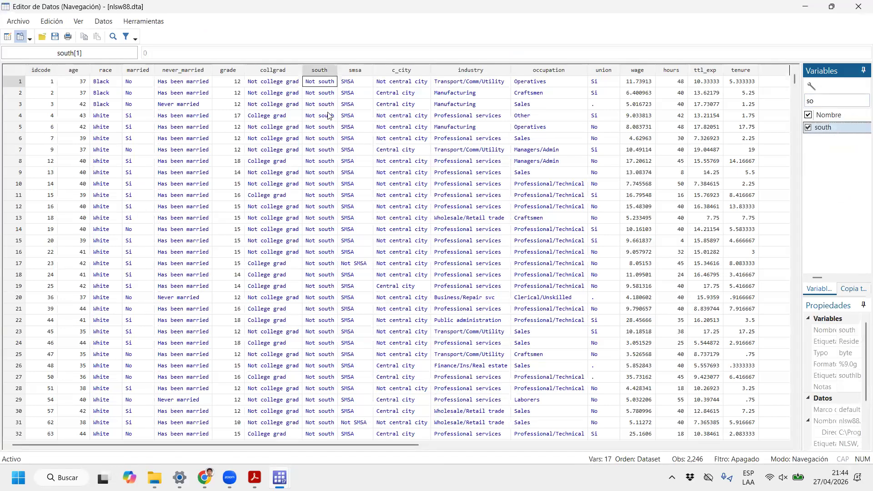
{"action": "scroll", "coordinate": [321, 93], "scroll_direction": "down", "scroll_amount": 6}
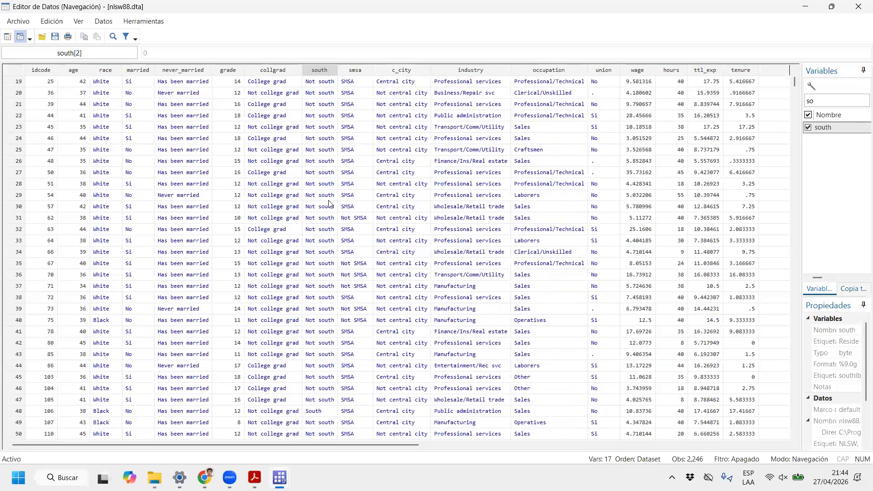
{"action": "right_click", "coordinate": [325, 174]}
{"action": "left_click", "coordinate": [314, 412]}
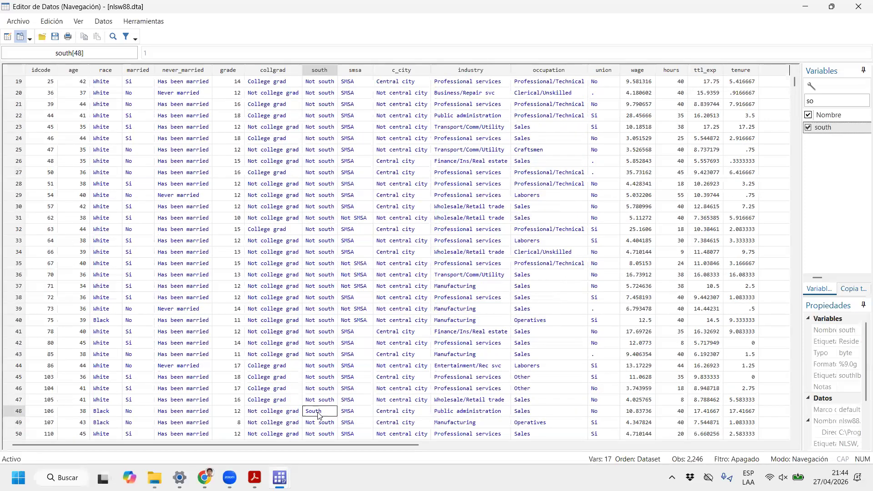
{"action": "left_click", "coordinate": [859, 6]}
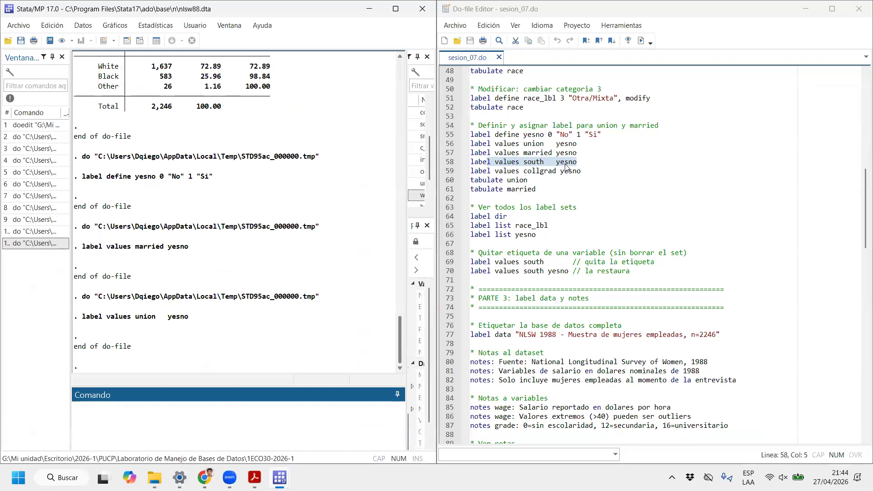
Run line 58 to assign the yesno label set to south and check its column in the data browser.
{"action": "left_click", "coordinate": [641, 40]}
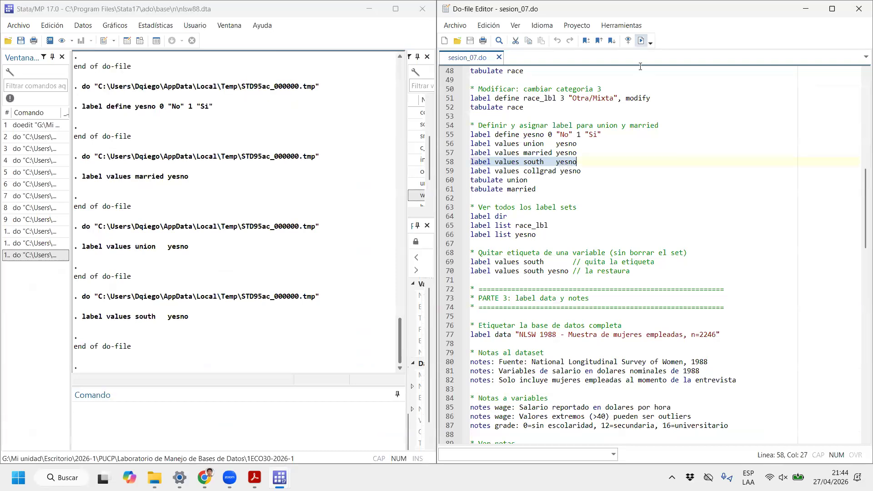
{"action": "left_click", "coordinate": [142, 41]}
{"action": "left_click", "coordinate": [316, 72]}
{"action": "scroll", "coordinate": [322, 146], "scroll_direction": "down", "scroll_amount": 20}
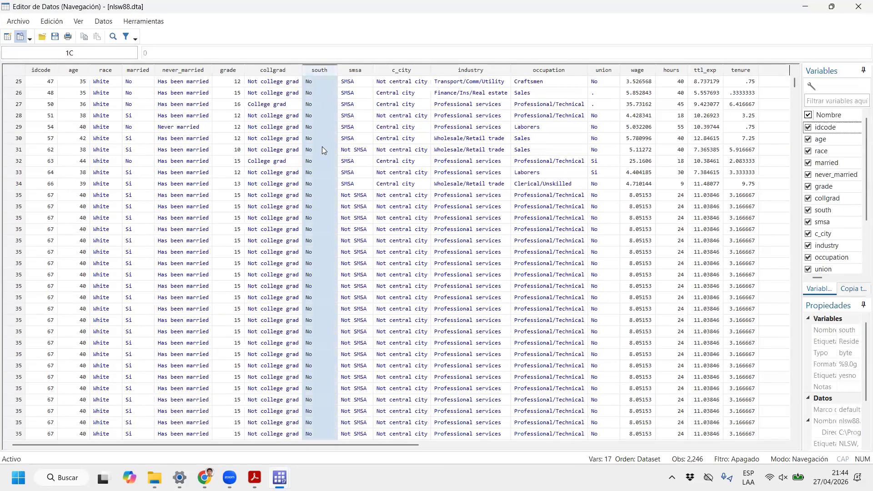
{"action": "scroll", "coordinate": [317, 176], "scroll_direction": "down", "scroll_amount": 2}
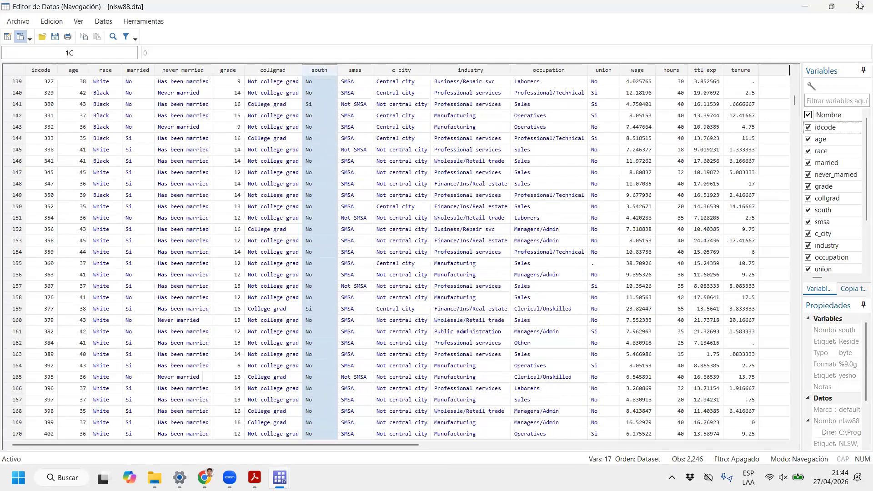
{"action": "left_click", "coordinate": [858, 6]}
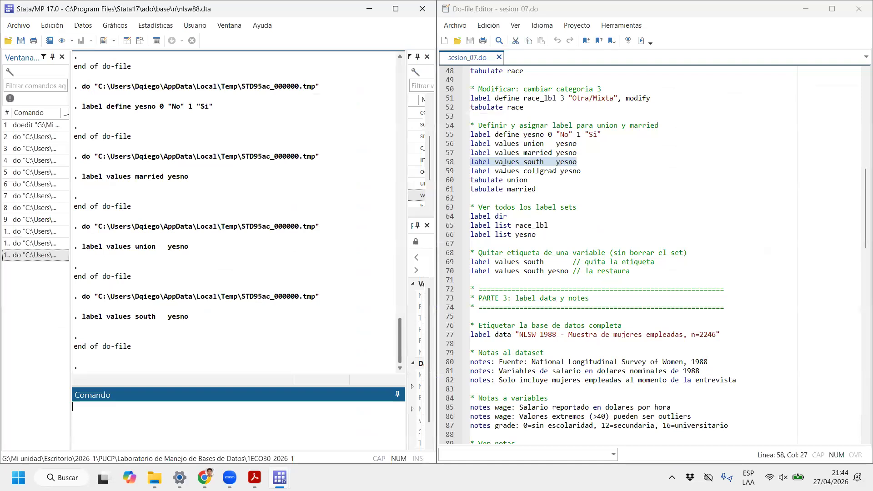
Run line 59 to assign the yesno label set to collgrad and line 64 to list all label sets with label dir.
{"action": "left_click_drag", "start_coordinate": [503, 168], "coordinate": [554, 170]}
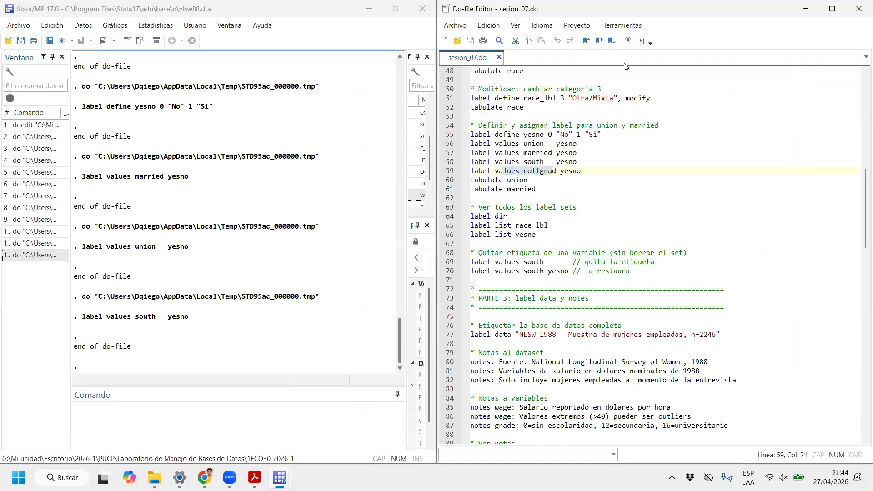
{"action": "left_click", "coordinate": [641, 41]}
{"action": "scroll", "coordinate": [586, 178], "scroll_direction": "down", "scroll_amount": 4}
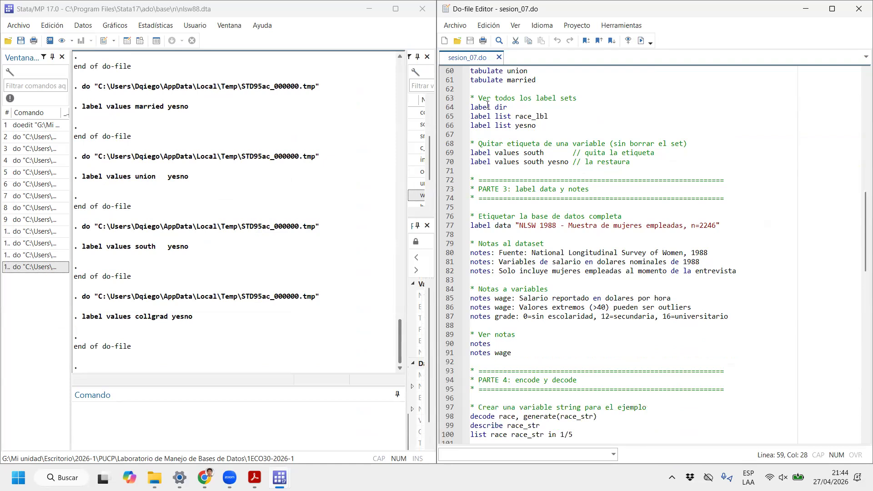
{"action": "left_click_drag", "start_coordinate": [470, 107], "coordinate": [507, 107]}
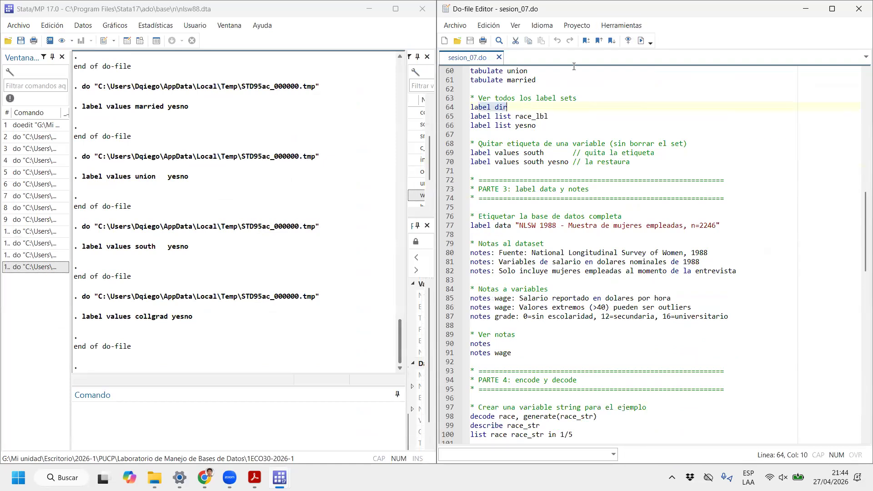
{"action": "key", "text": "ctrl+d"}
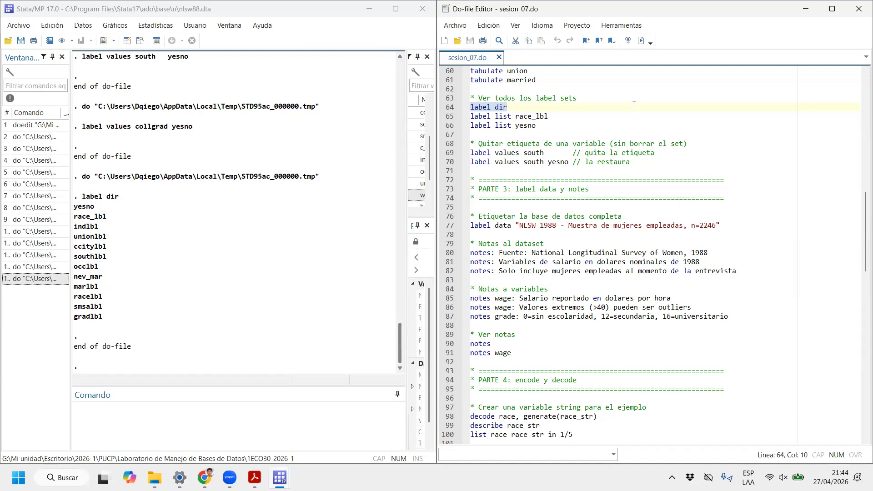
{"action": "scroll", "coordinate": [634, 105], "scroll_direction": "up", "scroll_amount": 3}
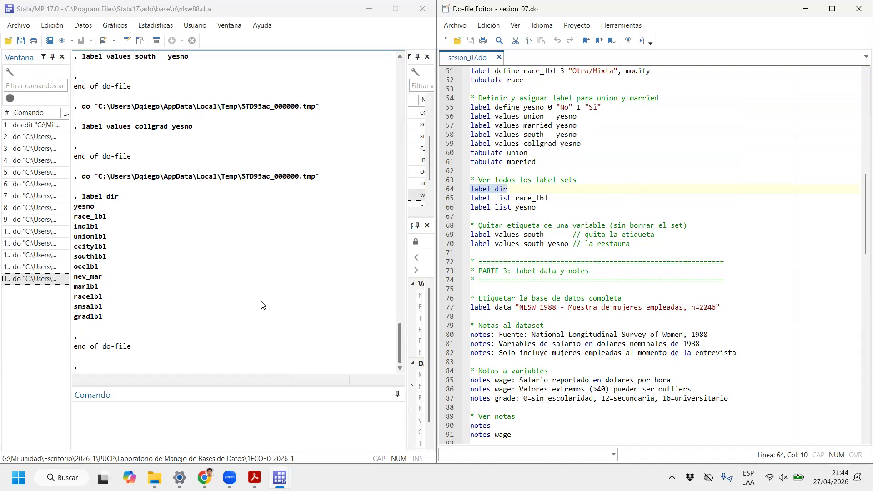
Run line 77 to label the whole dataset "NLSW 1988 - Muestra de mujeres empleadas, n=2246".
{"action": "scroll", "coordinate": [532, 226], "scroll_direction": "down", "scroll_amount": 6}
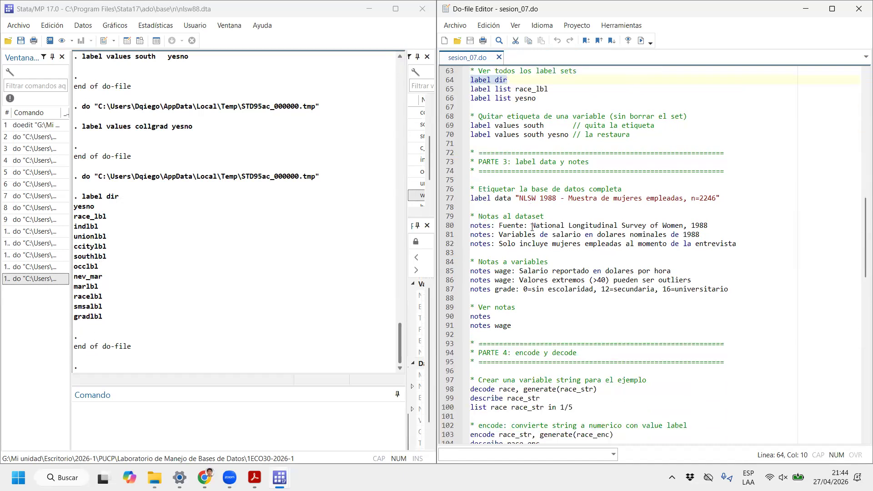
{"action": "scroll", "coordinate": [531, 226], "scroll_direction": "down", "scroll_amount": 1}
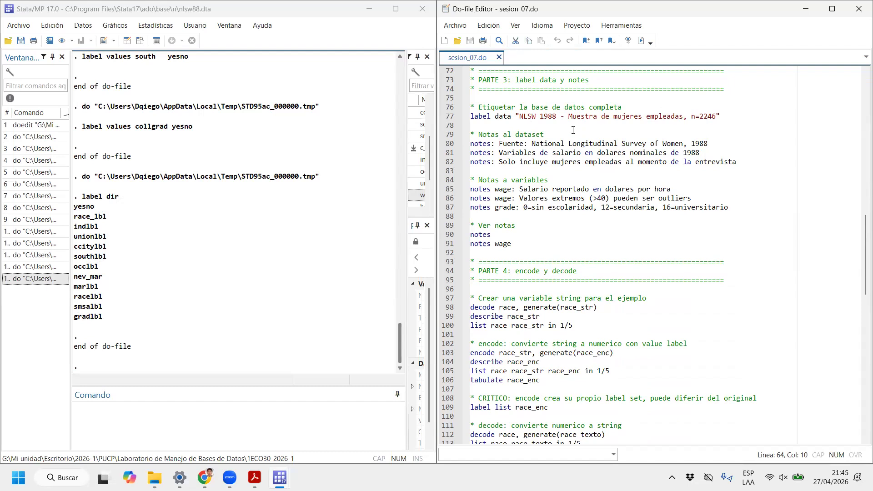
{"action": "left_click_drag", "start_coordinate": [495, 115], "coordinate": [466, 115]}
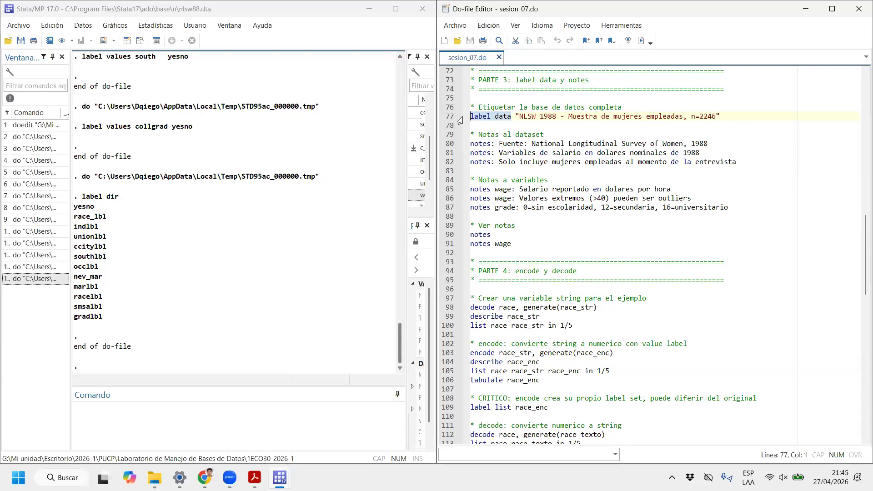
{"action": "left_click_drag", "start_coordinate": [514, 111], "coordinate": [590, 116]}
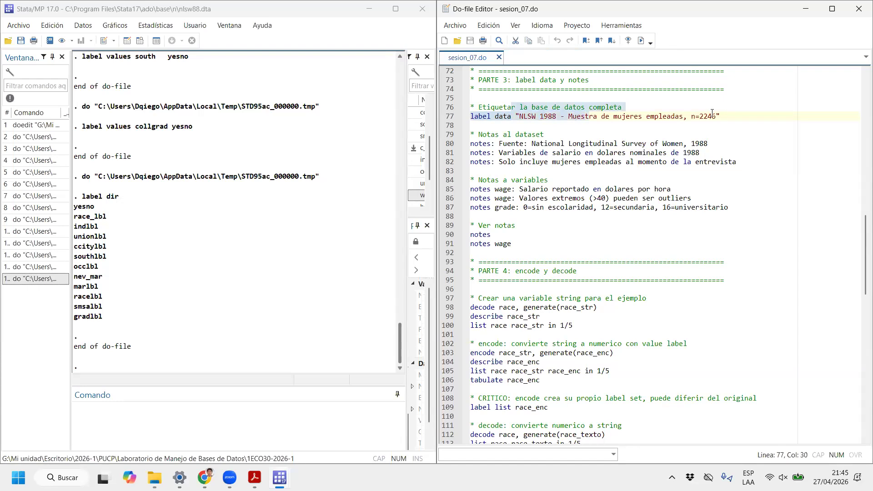
{"action": "left_click", "coordinate": [548, 123]}
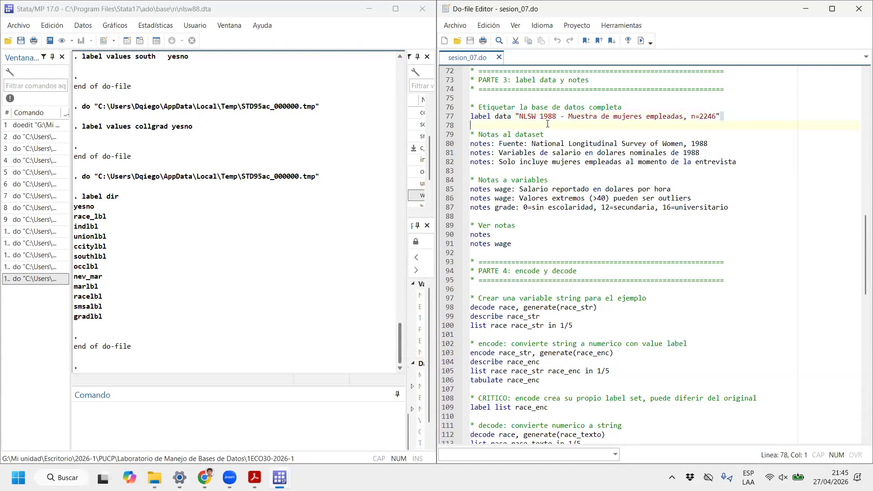
{"action": "left_click", "coordinate": [513, 118], "text": "shift"}
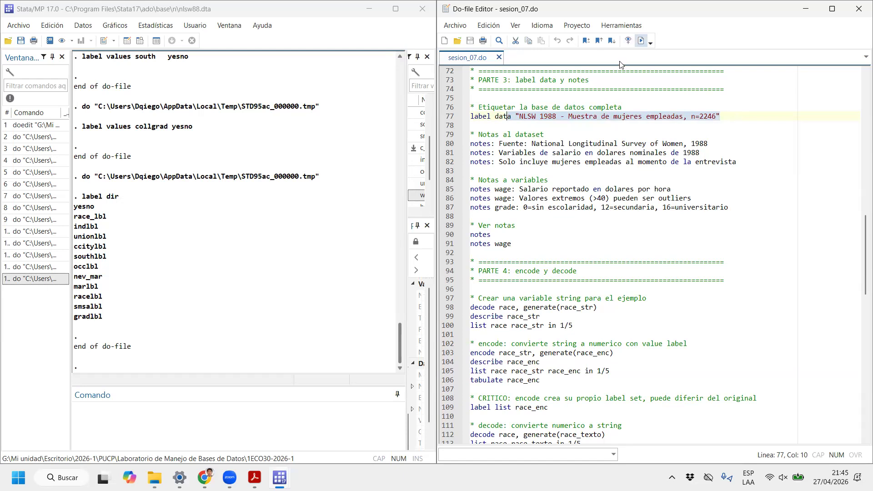
{"action": "left_click", "coordinate": [641, 41]}
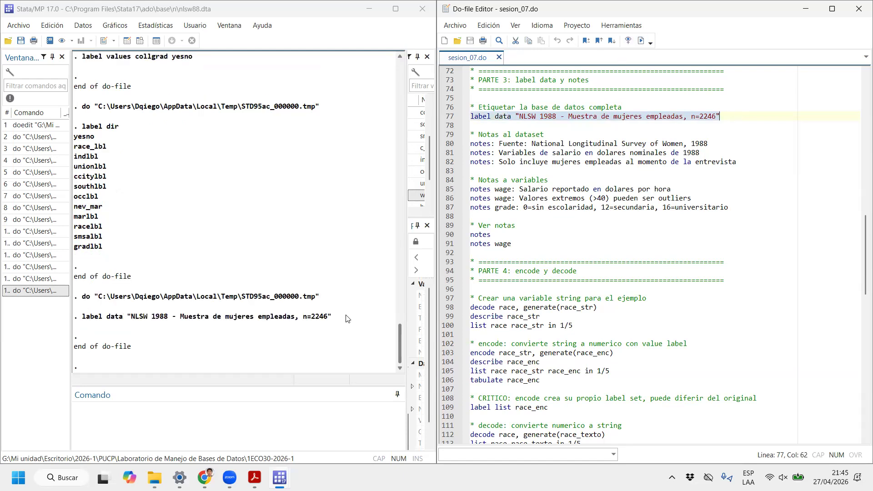
Describe the dataset with the d command and examine the dataset label in the output header.
{"action": "left_click", "coordinate": [253, 432]}
{"action": "type", "text": "d"}
{"action": "key", "text": "Return"}
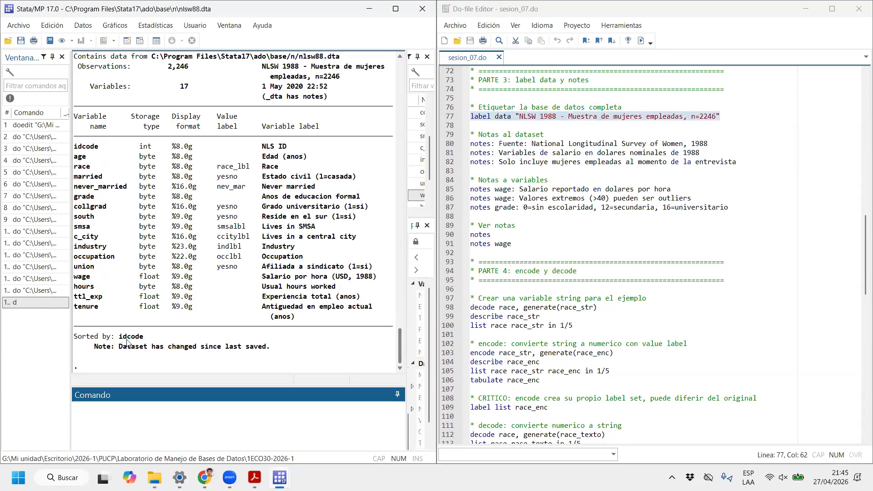
{"action": "scroll", "coordinate": [214, 284], "scroll_direction": "up", "scroll_amount": 3}
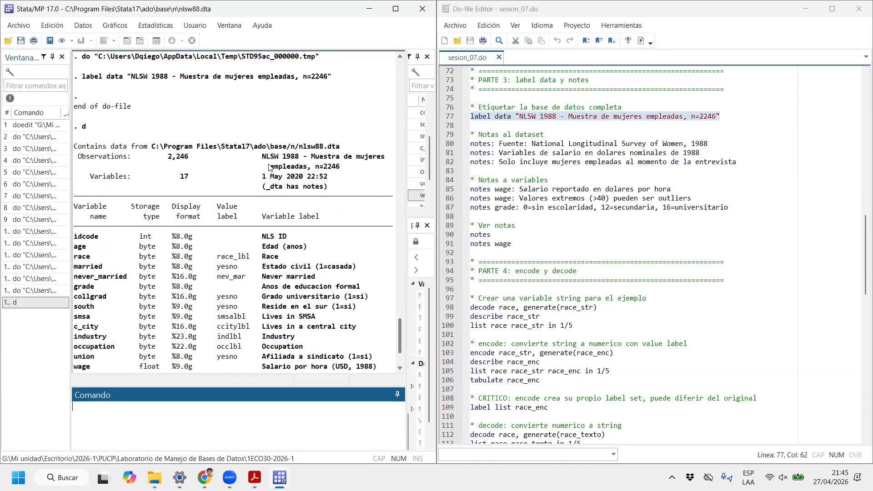
{"action": "left_click_drag", "start_coordinate": [261, 156], "coordinate": [343, 172]}
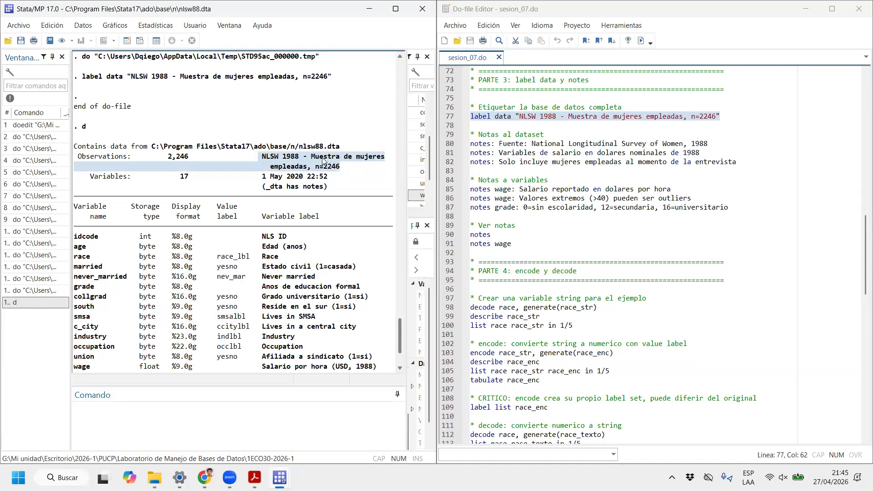
{"action": "left_click", "coordinate": [330, 178]}
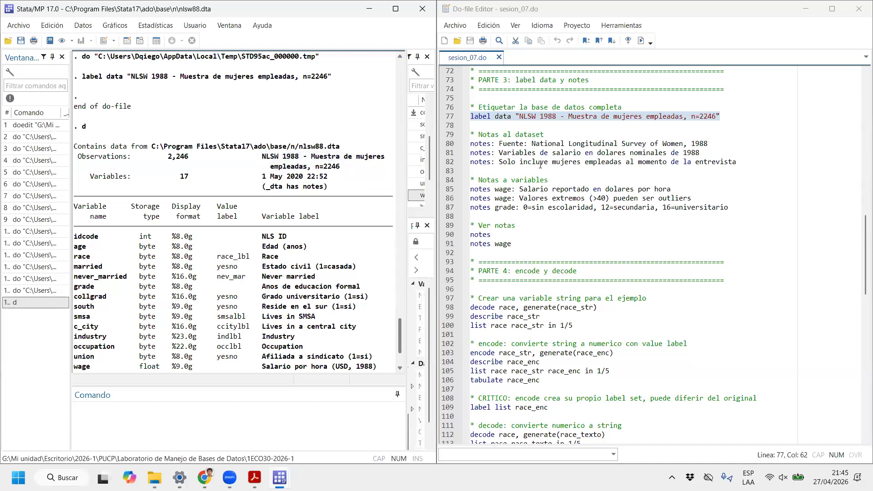
Highlight the dataset notes on lines 80 to 82 of the do-file and review the end of the describe output.
{"action": "left_click_drag", "start_coordinate": [478, 145], "coordinate": [724, 162]}
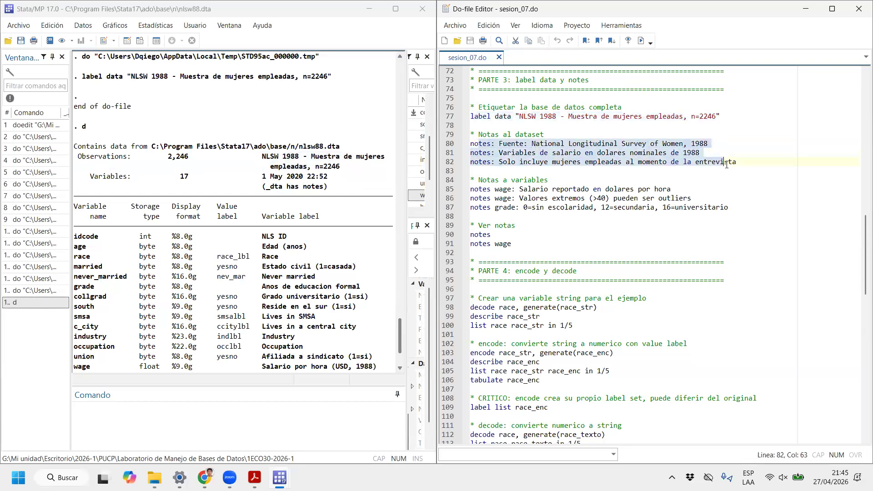
{"action": "scroll", "coordinate": [274, 206], "scroll_direction": "down", "scroll_amount": 3}
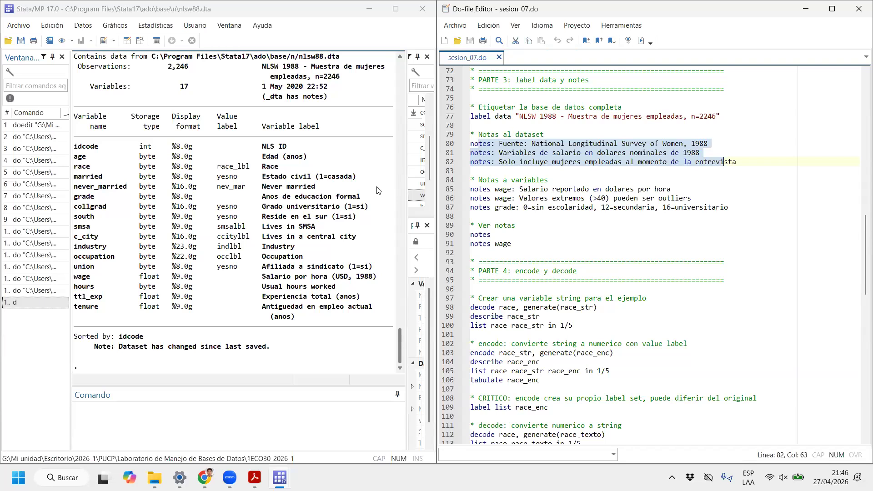
Open the help page for the regress command.
{"action": "left_click", "coordinate": [236, 418]}
{"action": "type", "text": "help weig"}
{"action": "key", "text": "BackSpace"}
{"action": "key", "text": "BackSpace"}
{"action": "key", "text": "BackSpace"}
{"action": "key", "text": "BackSpace"}
{"action": "type", "text": "regress"}
{"action": "key", "text": "Return"}
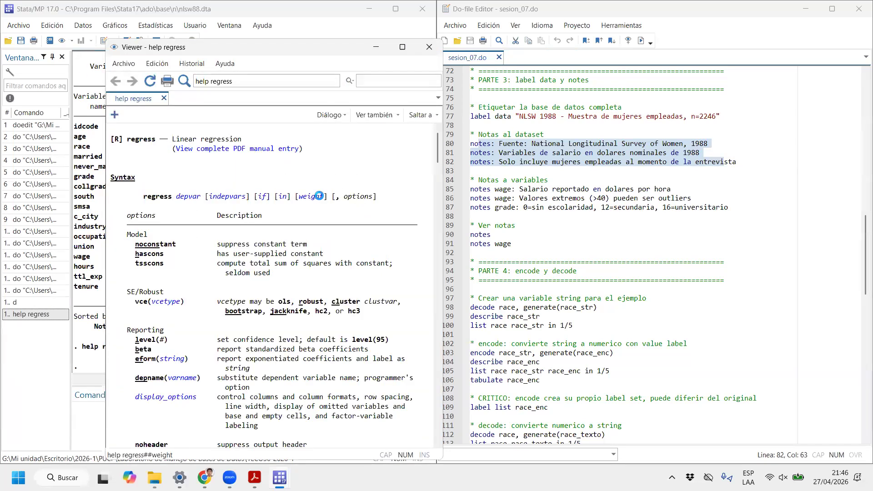
Follow the weight link in the regress syntax, highlight the allowed weight types and move the help window to uncover the describe output.
{"action": "left_click", "coordinate": [311, 196]}
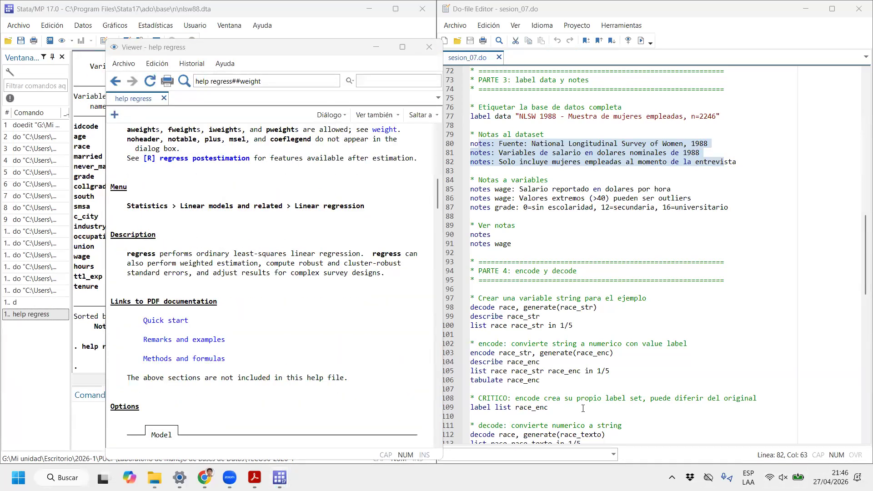
{"action": "left_click_drag", "start_coordinate": [298, 130], "coordinate": [125, 295]}
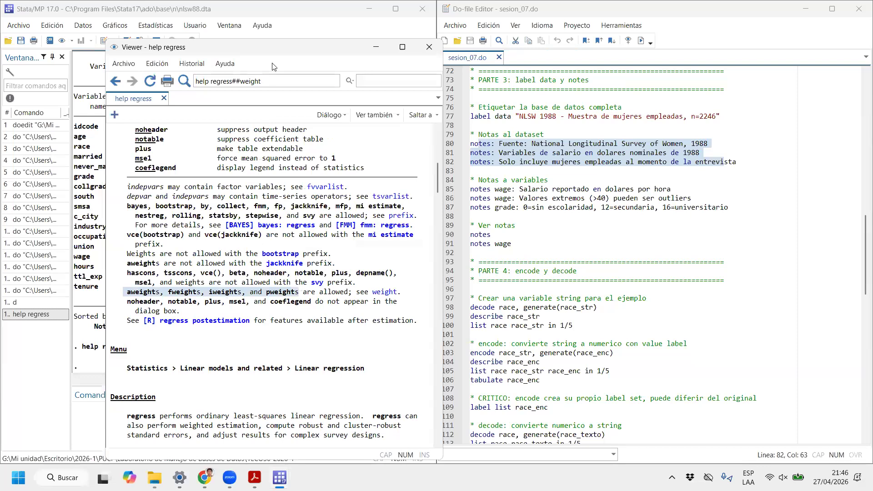
{"action": "left_click_drag", "start_coordinate": [273, 47], "coordinate": [285, 141]}
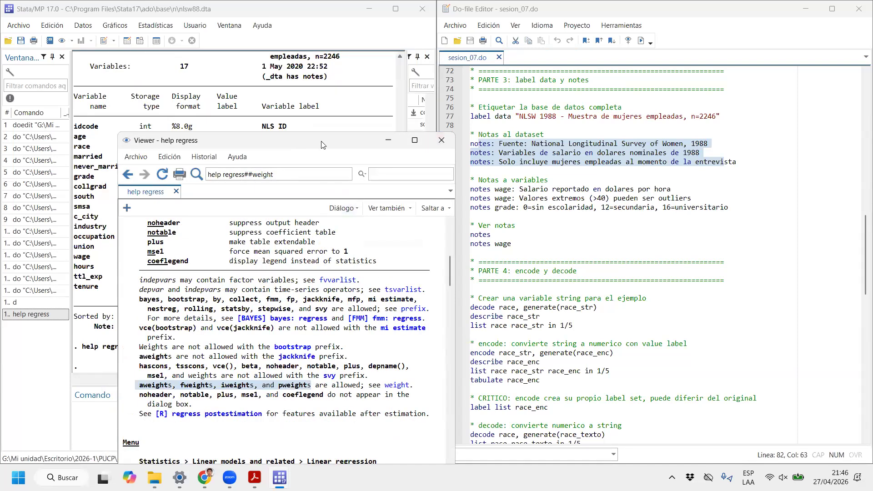
Move the regress help window around the describe output and close it.
{"action": "left_click_drag", "start_coordinate": [321, 145], "coordinate": [263, 58]}
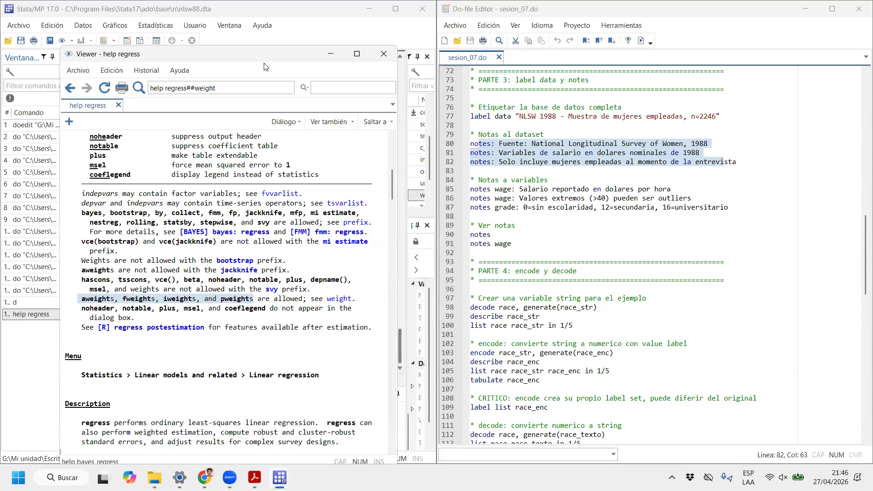
{"action": "left_click_drag", "start_coordinate": [264, 62], "coordinate": [314, 130]}
{"action": "left_click", "coordinate": [433, 120]}
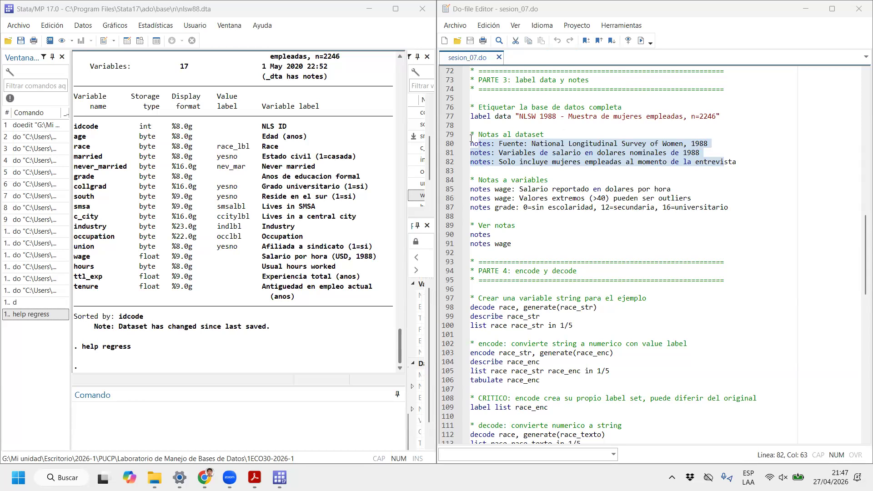
Run lines 80 to 87 of the do-file to add the dataset notes and the notes for wage and grade.
{"action": "left_click", "coordinate": [520, 153]}
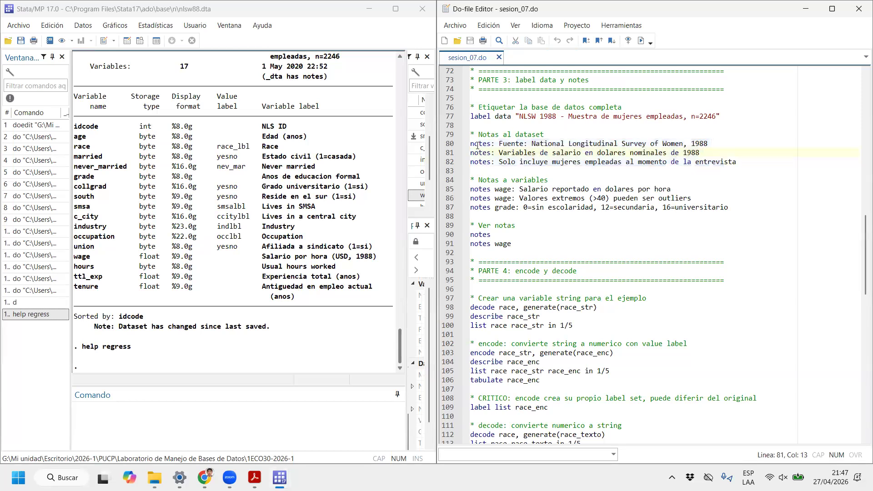
{"action": "left_click_drag", "start_coordinate": [477, 145], "coordinate": [675, 208]}
{"action": "left_click_drag", "start_coordinate": [748, 214], "coordinate": [749, 216]}
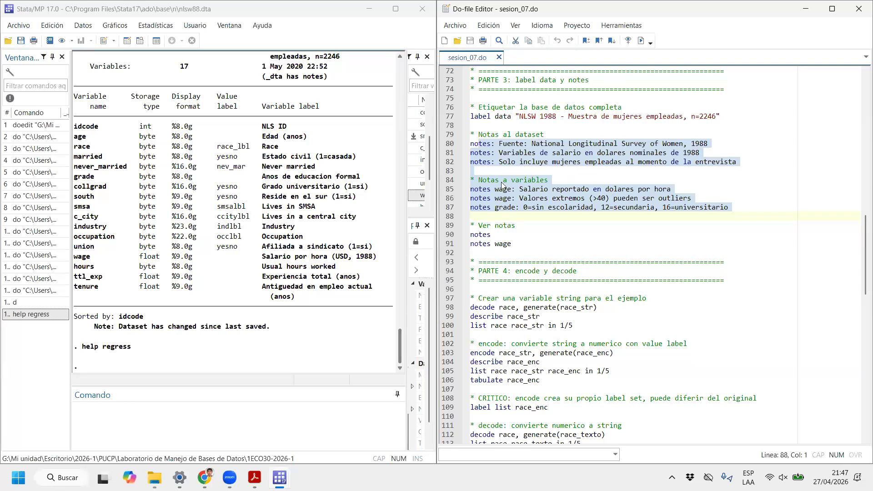
{"action": "left_click", "coordinate": [494, 145]}
{"action": "left_click_drag", "start_coordinate": [506, 144], "coordinate": [695, 212]}
{"action": "left_click", "coordinate": [496, 154]}
{"action": "left_click_drag", "start_coordinate": [524, 143], "coordinate": [537, 212]}
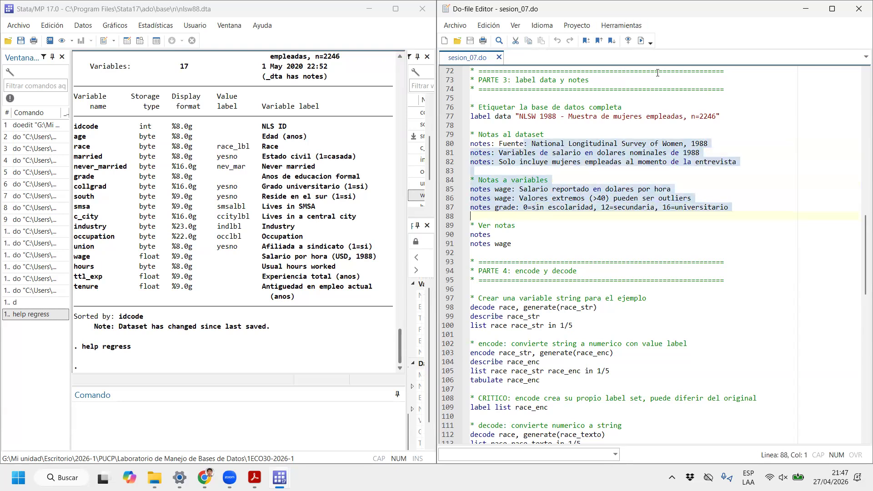
{"action": "left_click", "coordinate": [642, 40]}
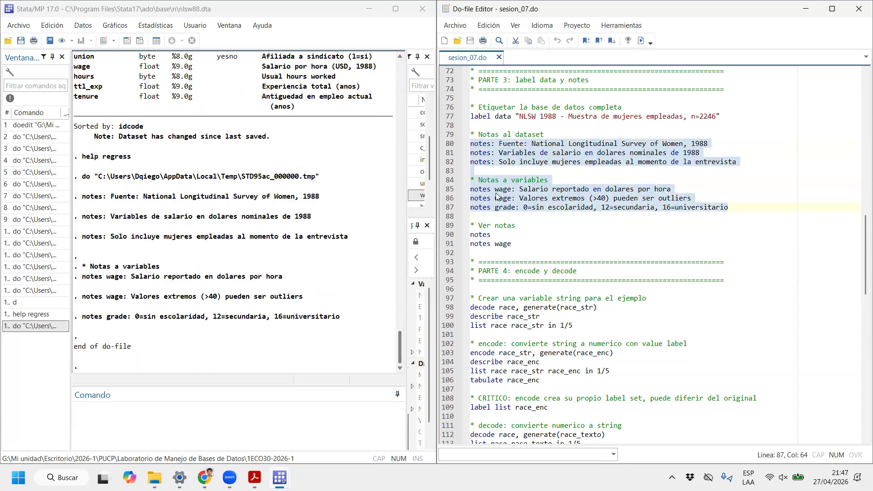
Run lines 90 and 91 separately to list all notes and the wage notes, highlighting each listing in the results.
{"action": "double_click", "coordinate": [478, 235]}
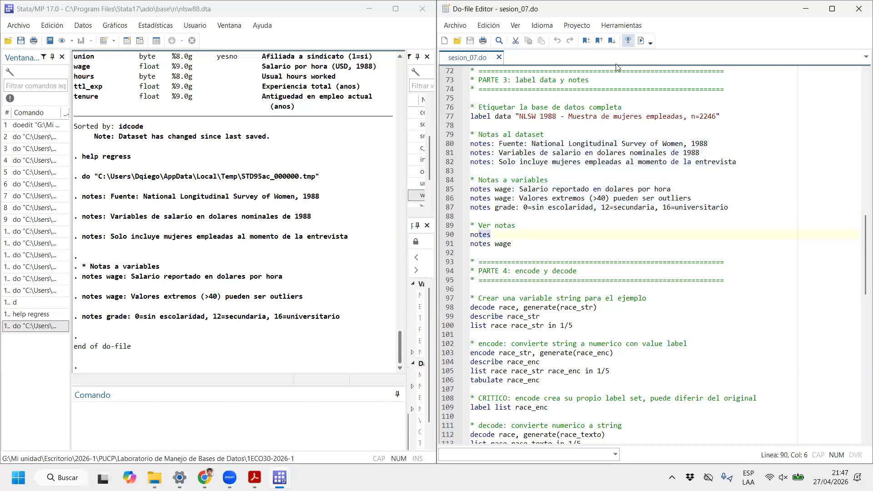
{"action": "left_click", "coordinate": [641, 41]}
{"action": "left_click_drag", "start_coordinate": [80, 164], "coordinate": [325, 358]}
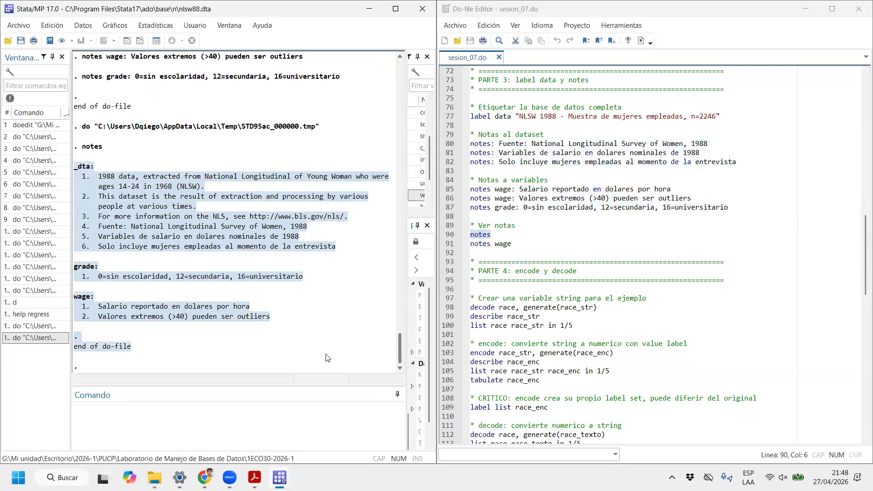
{"action": "left_click_drag", "start_coordinate": [511, 243], "coordinate": [470, 244]}
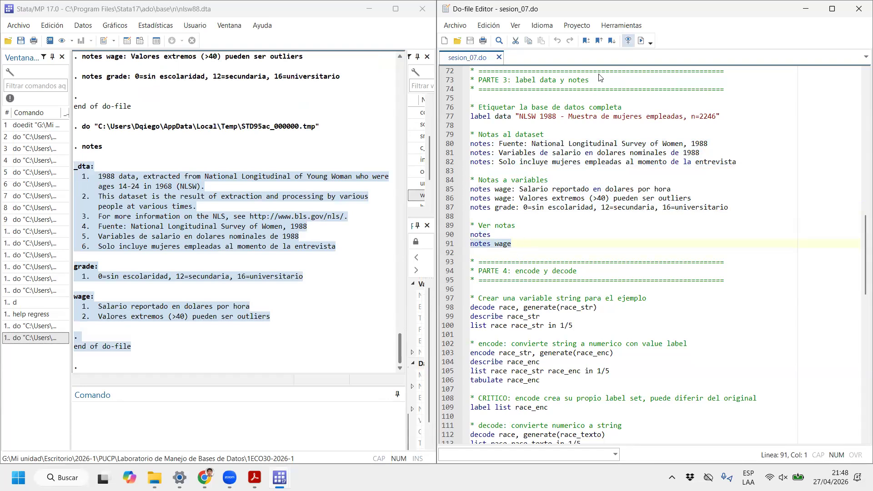
{"action": "left_click", "coordinate": [641, 41]}
{"action": "left_click_drag", "start_coordinate": [96, 305], "coordinate": [293, 323]}
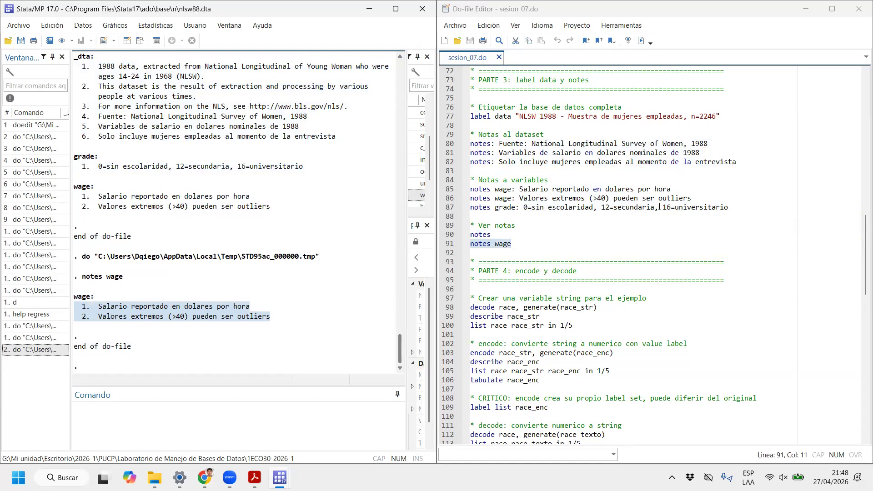
Highlight the variable names wage and grade in the variable-note commands on lines 85 to 87.
{"action": "left_click_drag", "start_coordinate": [729, 207], "coordinate": [515, 190]}
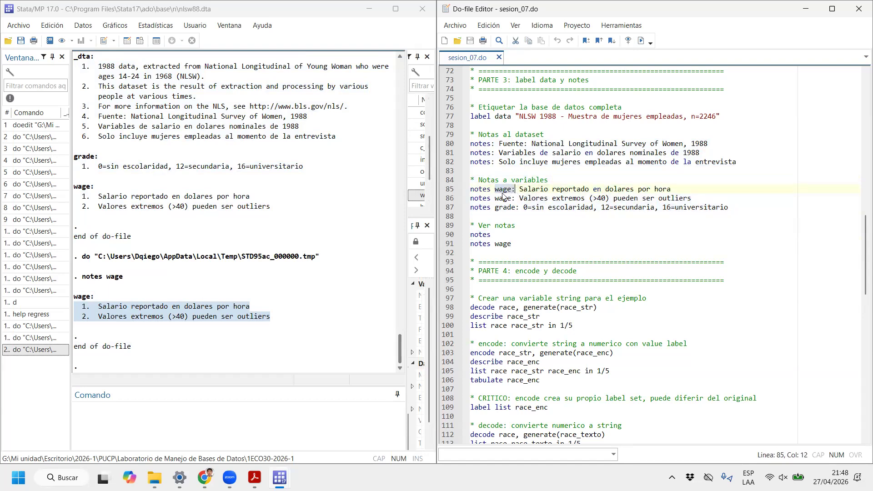
{"action": "left_click", "coordinate": [501, 190]}
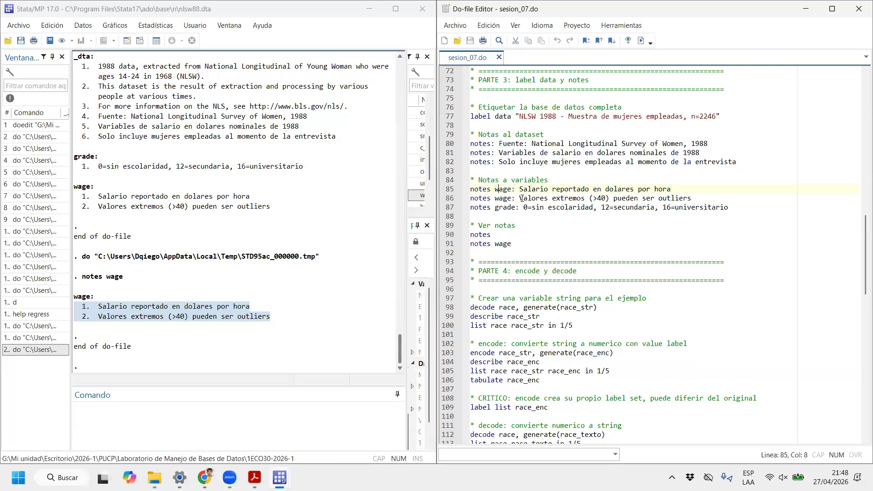
{"action": "left_click_drag", "start_coordinate": [515, 198], "coordinate": [495, 209]}
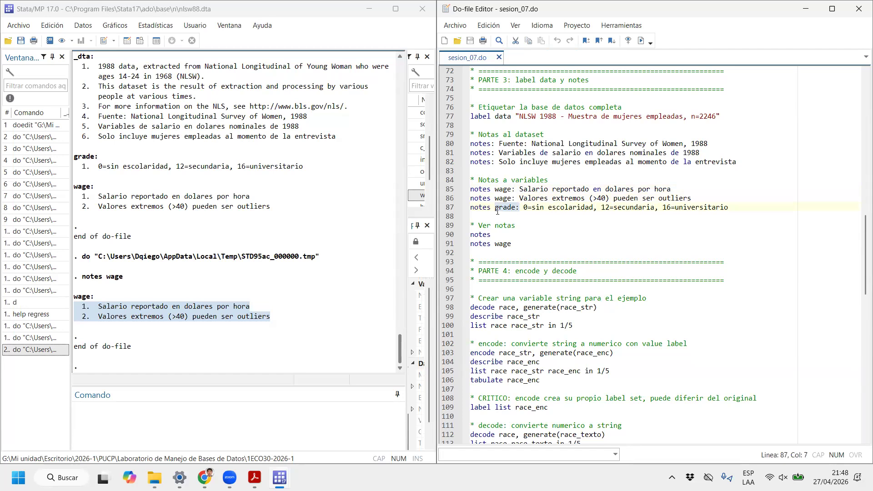
{"action": "left_click", "coordinate": [517, 217]}
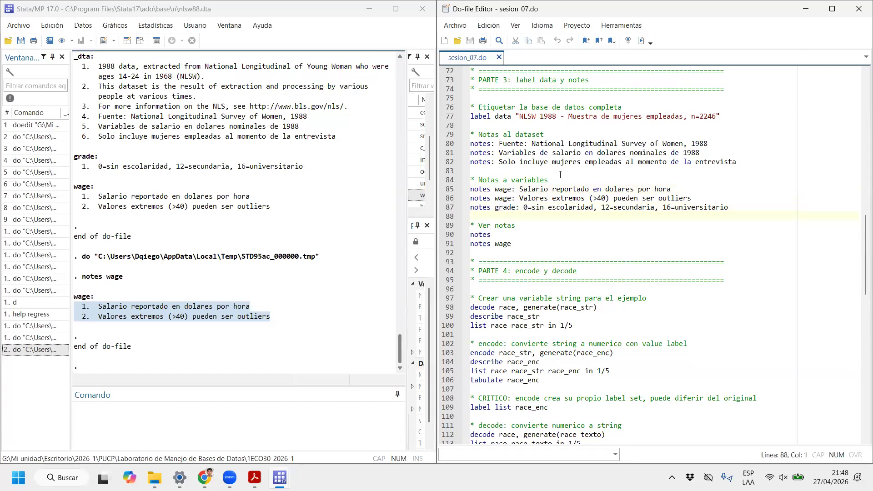
Go to Part 4, encode y decode, in the do-file and highlight the decode race command on line 98.
{"action": "scroll", "coordinate": [560, 175], "scroll_direction": "down", "scroll_amount": 2}
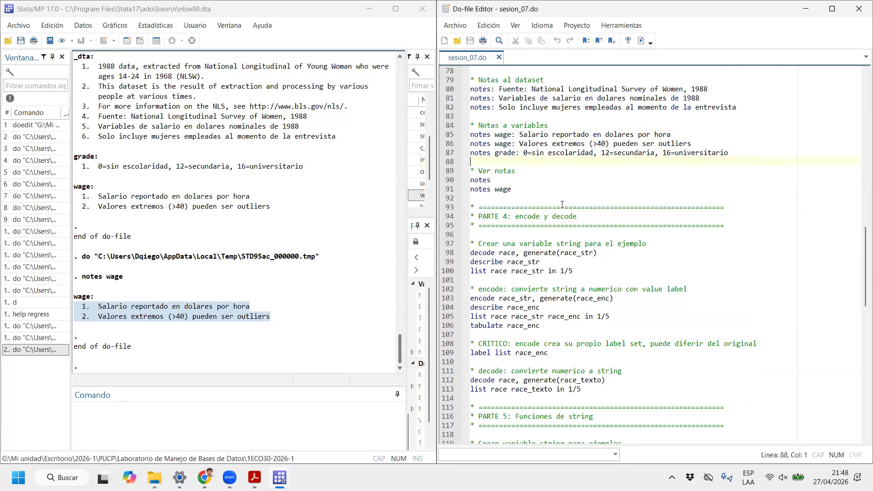
{"action": "scroll", "coordinate": [540, 166], "scroll_direction": "down", "scroll_amount": 2}
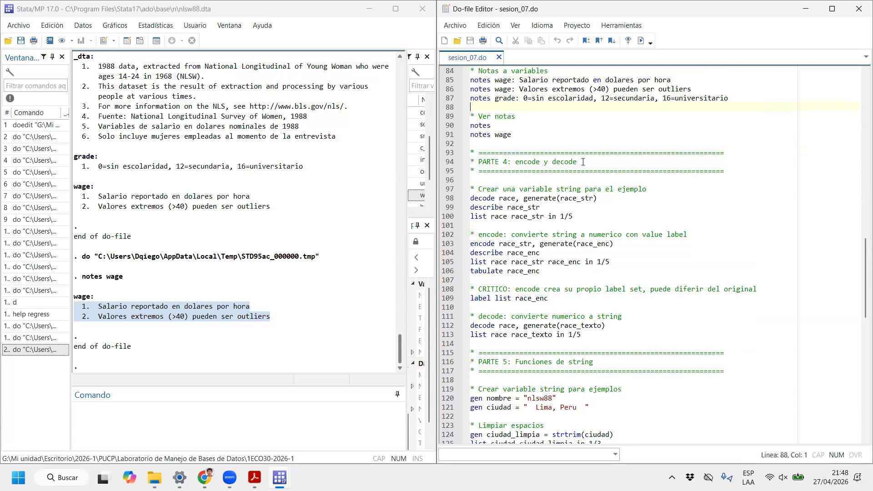
{"action": "scroll", "coordinate": [583, 162], "scroll_direction": "down", "scroll_amount": 2}
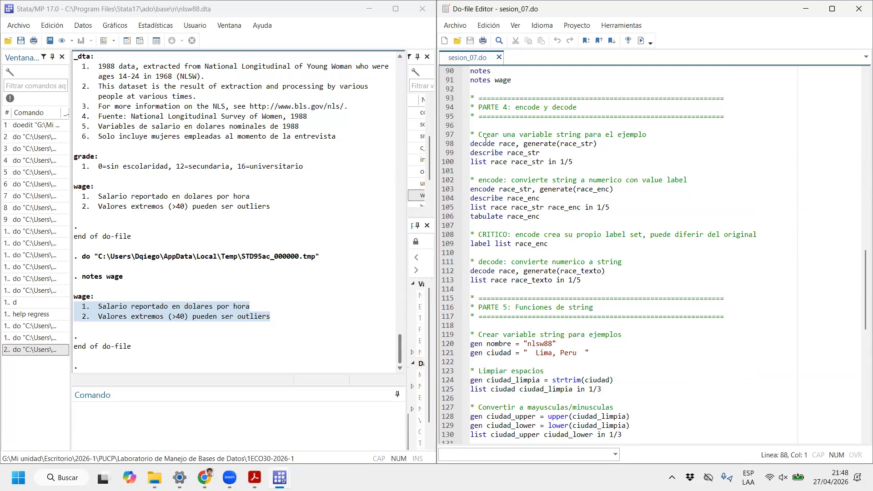
{"action": "left_click_drag", "start_coordinate": [476, 145], "coordinate": [524, 147]}
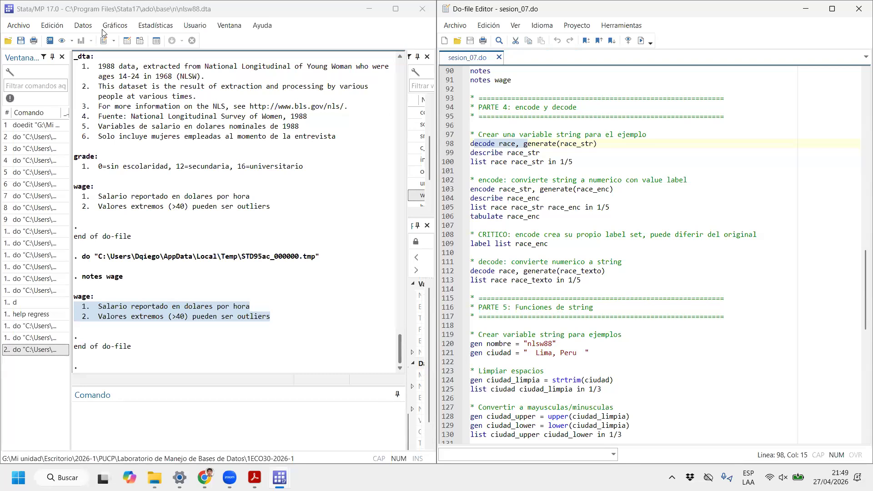
Browse the dataset, select the race column and switch the data view to edit mode.
{"action": "left_click", "coordinate": [140, 41]}
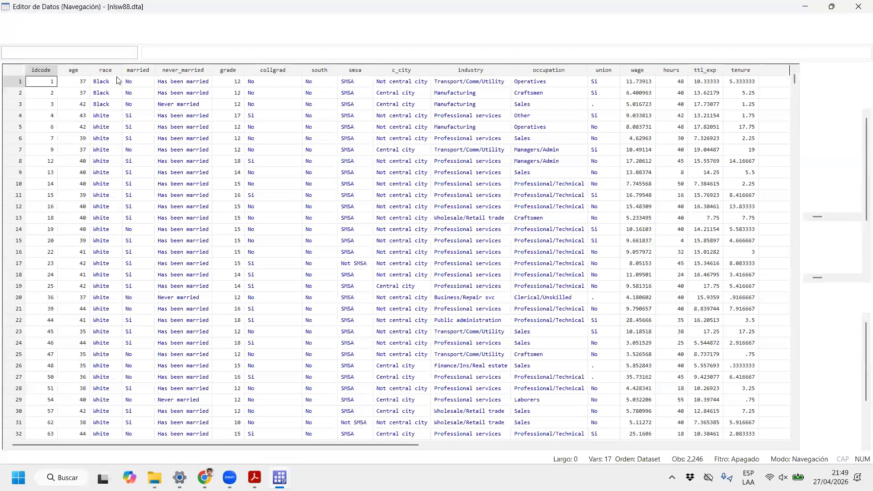
{"action": "left_click", "coordinate": [117, 80]}
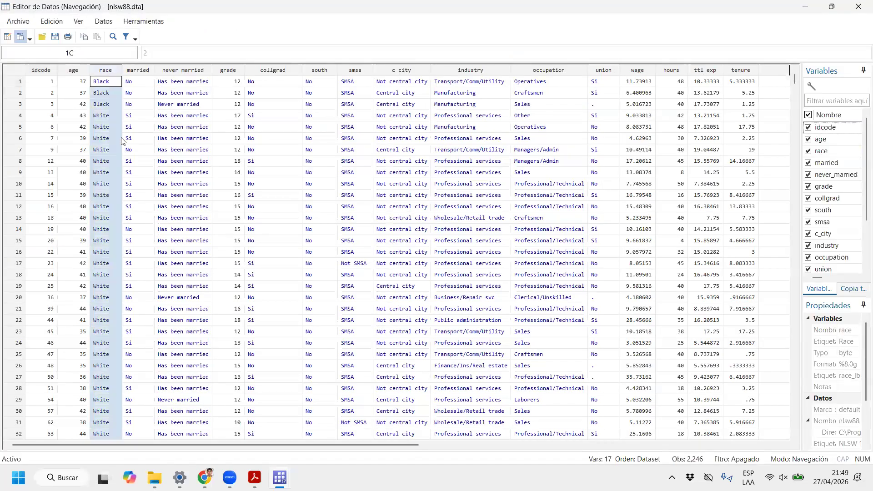
{"action": "left_click", "coordinate": [119, 123]}
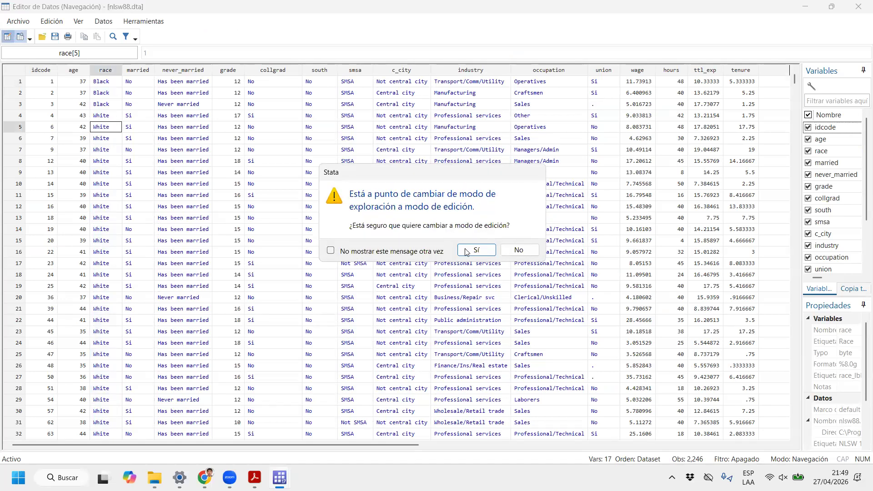
{"action": "left_click", "coordinate": [465, 250]}
Examine the numeric codes behind the Black and White labels in several race cells, then close the data view.
{"action": "double_click", "coordinate": [108, 91]}
{"action": "double_click", "coordinate": [112, 162]}
{"action": "double_click", "coordinate": [109, 195]}
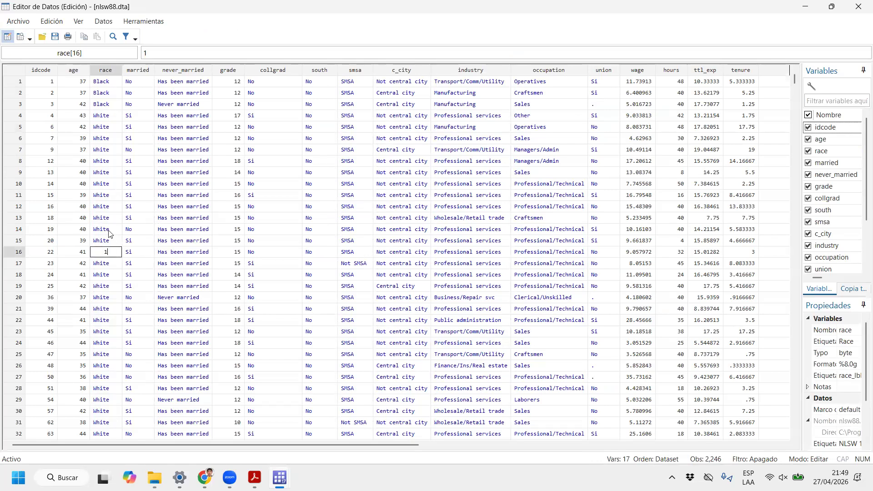
{"action": "left_click", "coordinate": [108, 161]}
{"action": "left_click", "coordinate": [105, 141]}
{"action": "left_click", "coordinate": [105, 118]}
{"action": "left_click", "coordinate": [109, 159]}
{"action": "left_click", "coordinate": [110, 185]}
{"action": "left_click", "coordinate": [107, 139]}
{"action": "left_click", "coordinate": [110, 114]}
{"action": "double_click", "coordinate": [111, 105]}
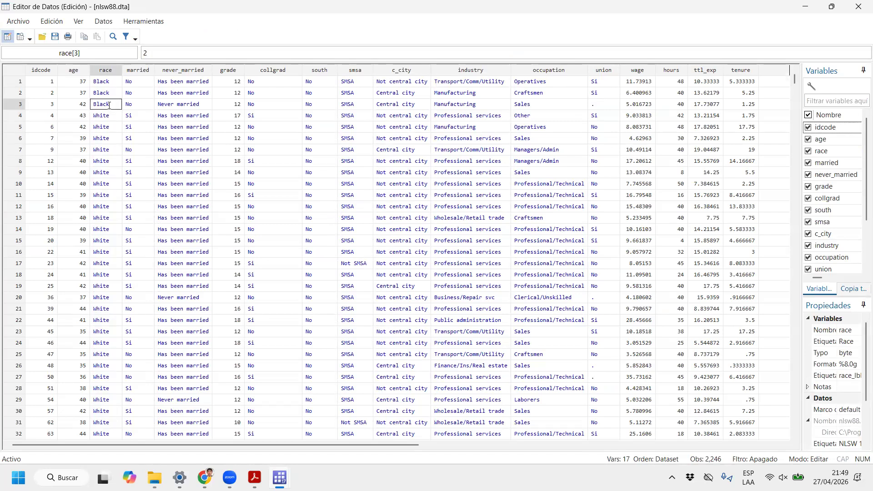
{"action": "left_click", "coordinate": [114, 81]}
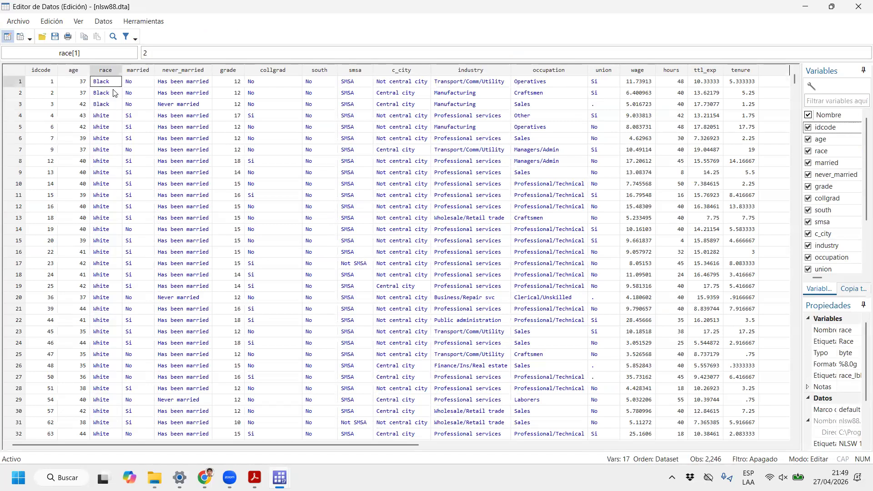
{"action": "left_click", "coordinate": [860, 7]}
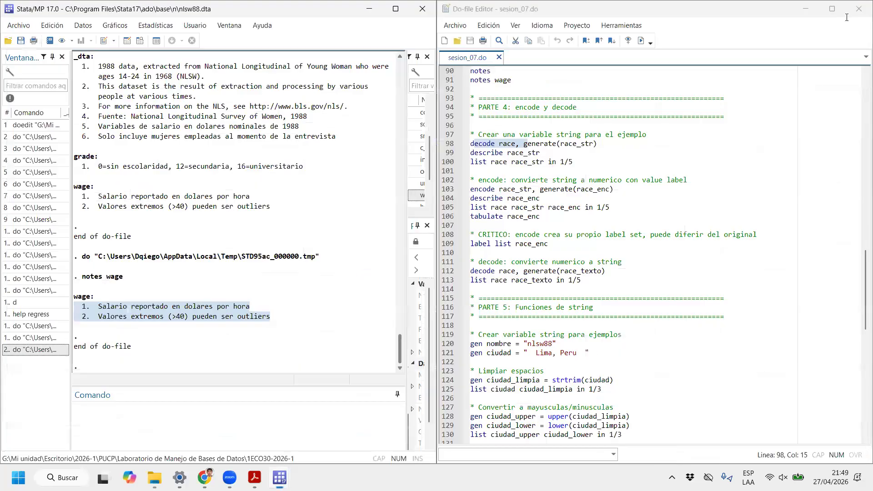
Run line 98, decode race, generate(race_str), to create a string version of race.
{"action": "left_click", "coordinate": [467, 143]}
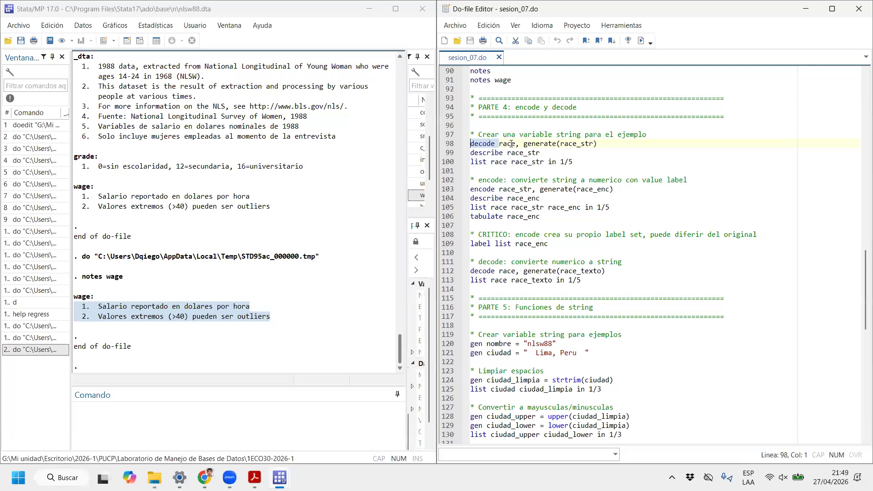
{"action": "left_click_drag", "start_coordinate": [514, 137], "coordinate": [606, 142]}
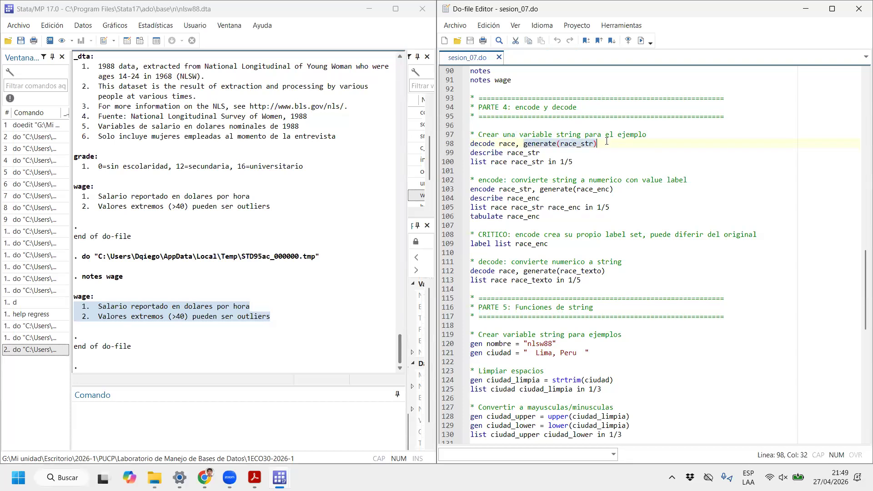
{"action": "mouse_move", "coordinate": [592, 140]}
{"action": "left_mouse_down"}
{"action": "mouse_move", "coordinate": [544, 145]}
{"action": "mouse_move", "coordinate": [598, 152]}
{"action": "mouse_move", "coordinate": [600, 145]}
{"action": "left_mouse_up"}
{"action": "left_click", "coordinate": [642, 41]}
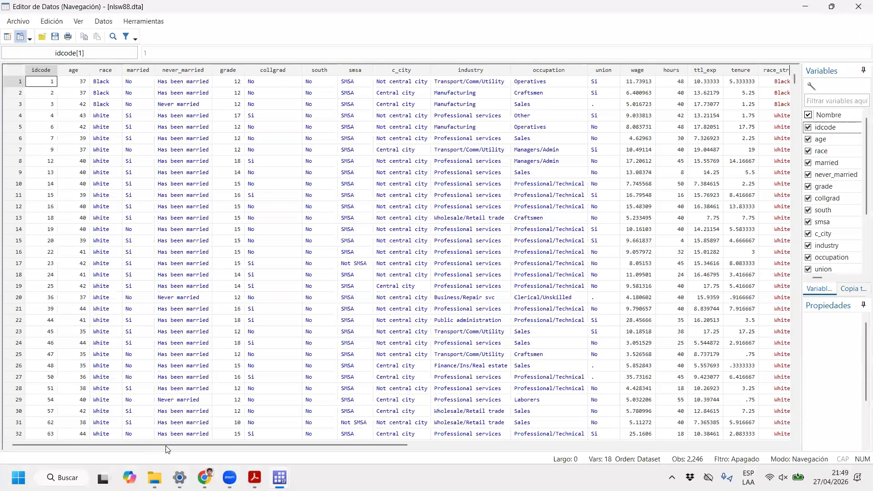
Browse the dataset, examine the values and type of the race_str column, and close the data view.
{"action": "left_click_drag", "start_coordinate": [167, 446], "coordinate": [409, 438]}
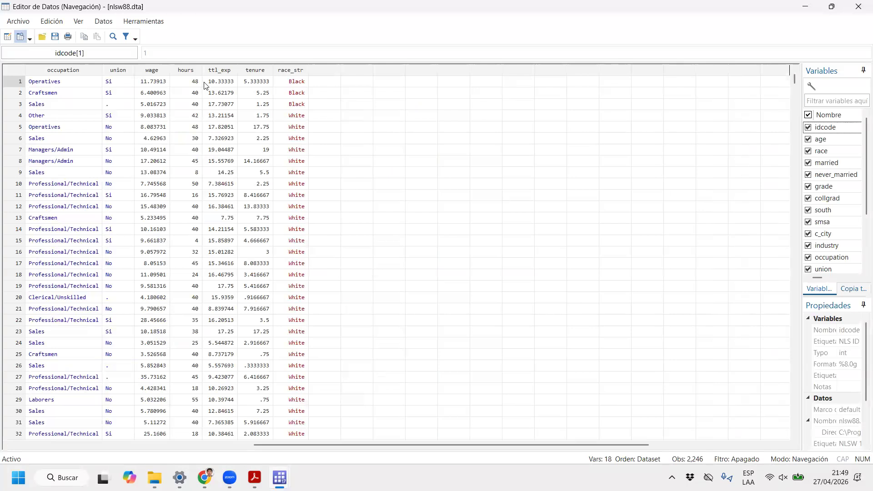
{"action": "left_click", "coordinate": [292, 71]}
{"action": "scroll", "coordinate": [291, 223], "scroll_direction": "down", "scroll_amount": 10}
{"action": "scroll", "coordinate": [291, 221], "scroll_direction": "down", "scroll_amount": 20}
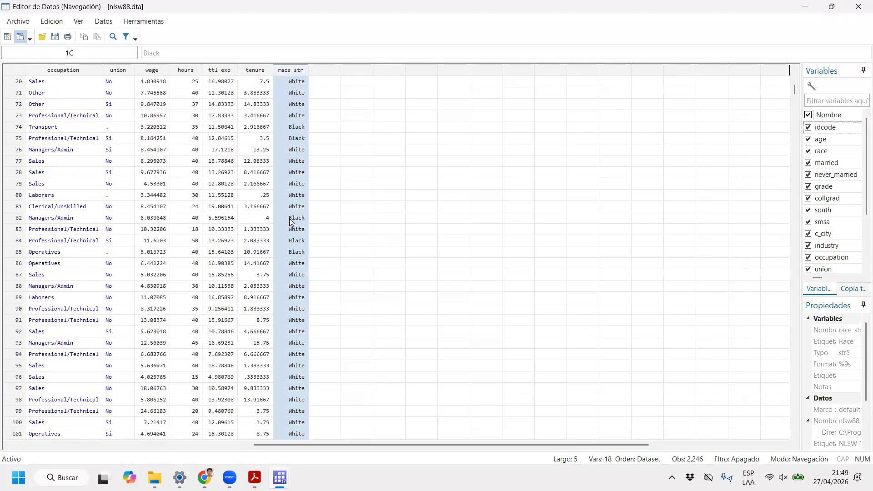
{"action": "left_click", "coordinate": [298, 229]}
{"action": "scroll", "coordinate": [296, 199], "scroll_direction": "down", "scroll_amount": 20}
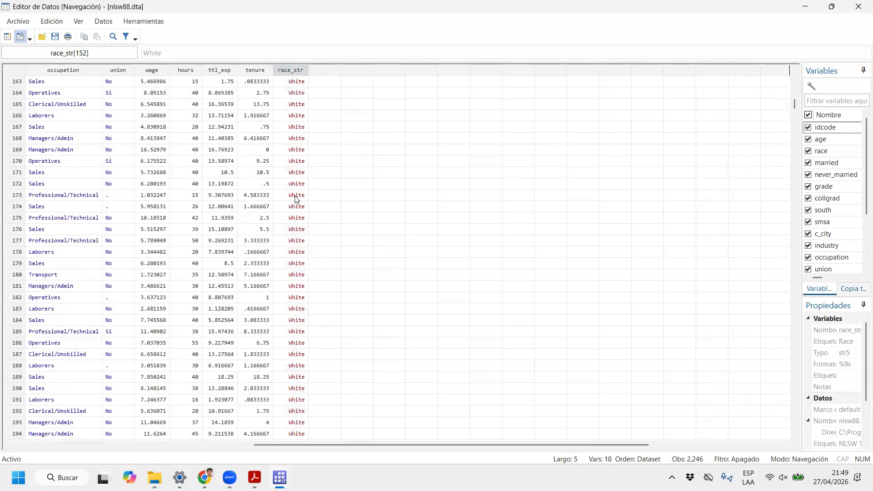
{"action": "scroll", "coordinate": [300, 206], "scroll_direction": "down", "scroll_amount": 18}
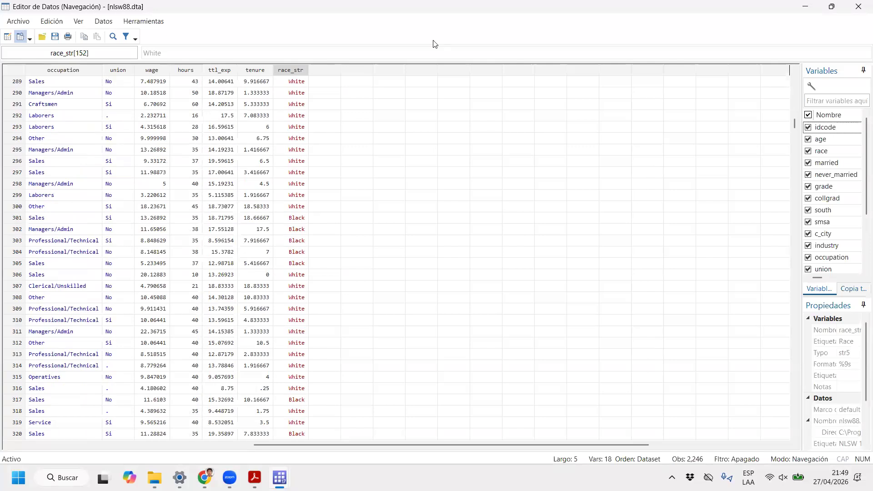
{"action": "left_click", "coordinate": [861, 7]}
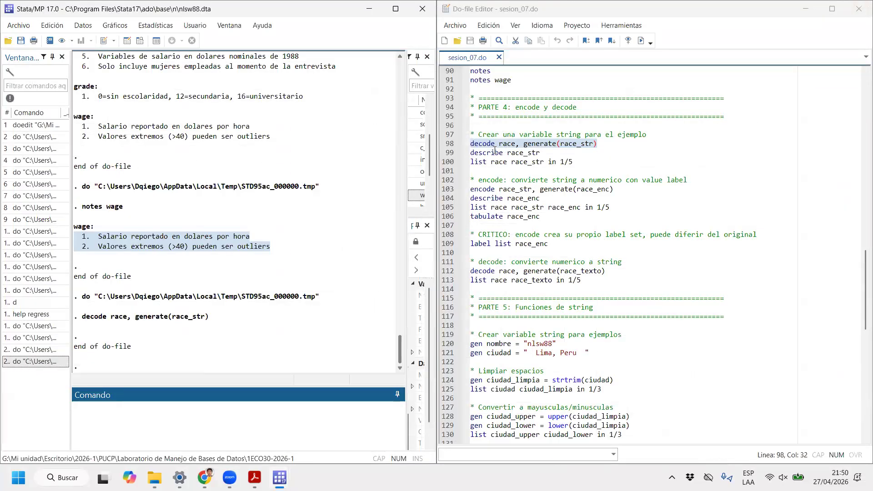
Review the encode command on line 103 and examine its source column race_str in the data browser, then close the data view.
{"action": "scroll", "coordinate": [566, 168], "scroll_direction": "down", "scroll_amount": 2}
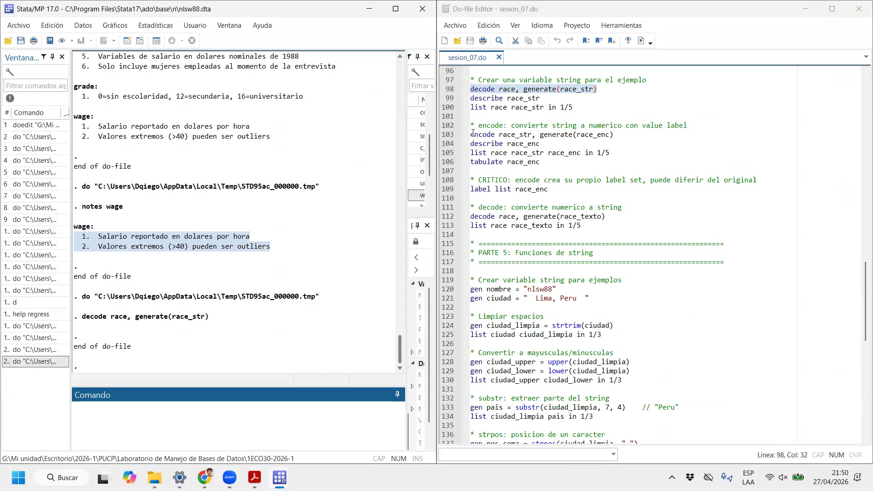
{"action": "left_click_drag", "start_coordinate": [473, 135], "coordinate": [529, 135]}
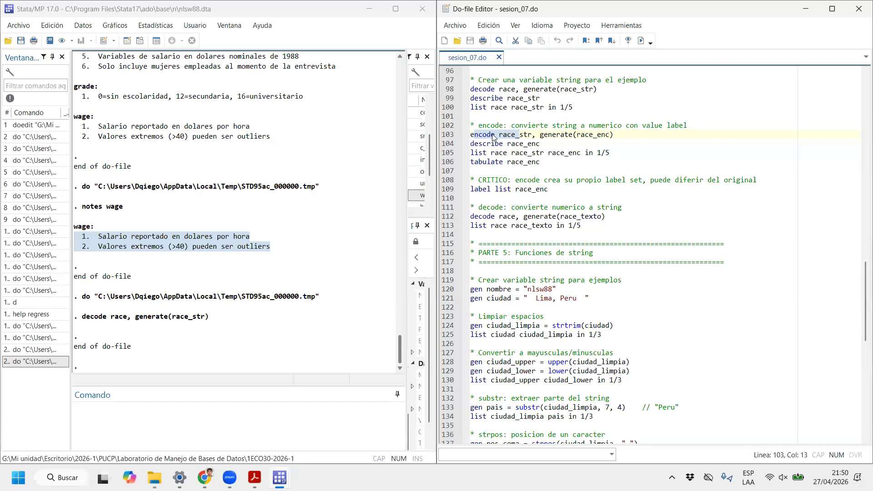
{"action": "left_click", "coordinate": [539, 134]}
{"action": "left_click_drag", "start_coordinate": [529, 134], "coordinate": [499, 134]}
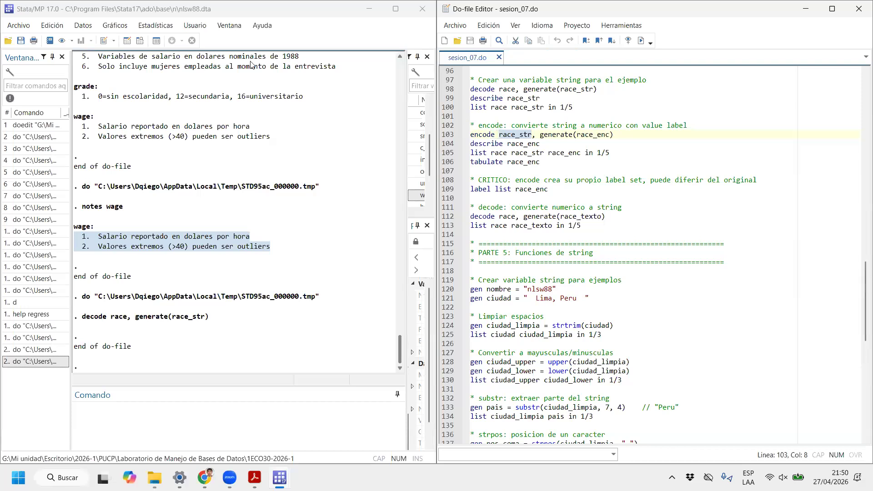
{"action": "left_click", "coordinate": [139, 40]}
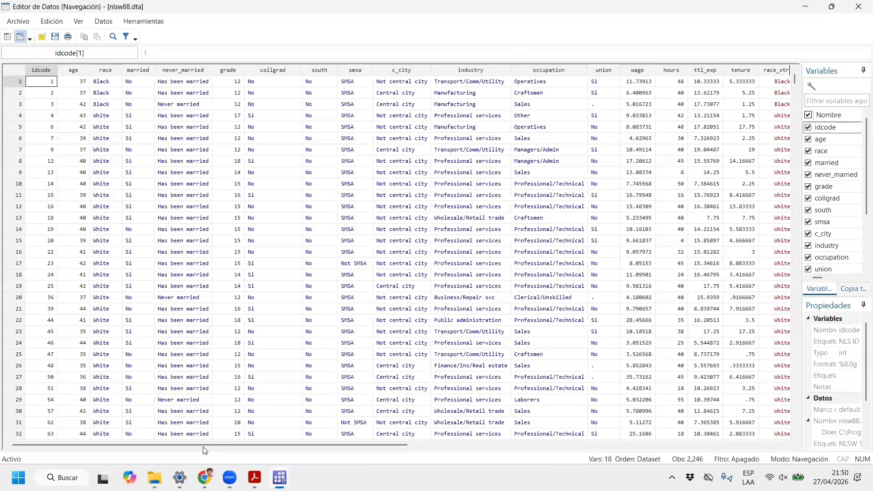
{"action": "left_click_drag", "start_coordinate": [202, 445], "coordinate": [398, 403]}
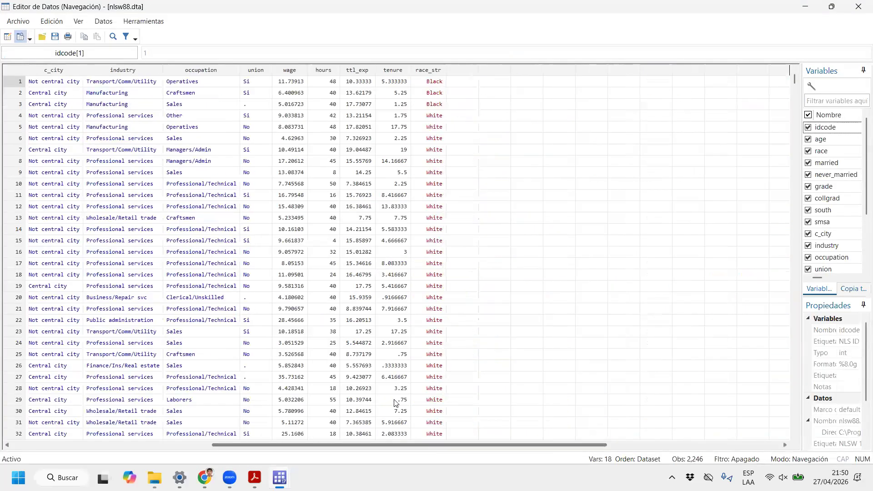
{"action": "left_click", "coordinate": [438, 114]}
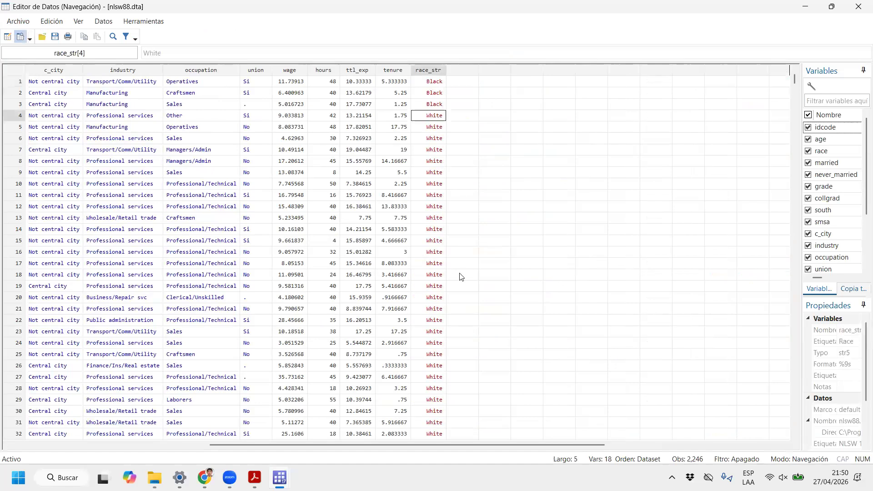
{"action": "left_click", "coordinate": [860, 6]}
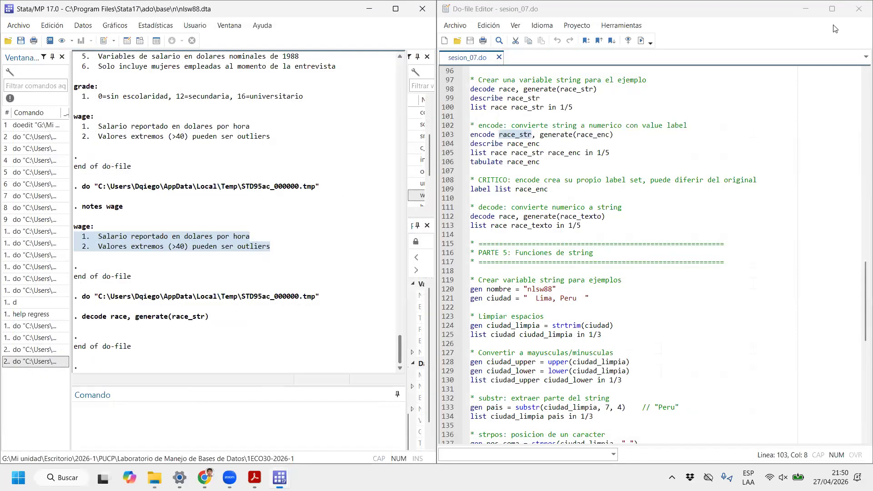
Run line 103, encode race_str, generate(race_enc), and browse the dataset to the resulting race_enc column.
{"action": "left_click_drag", "start_coordinate": [613, 134], "coordinate": [466, 137]}
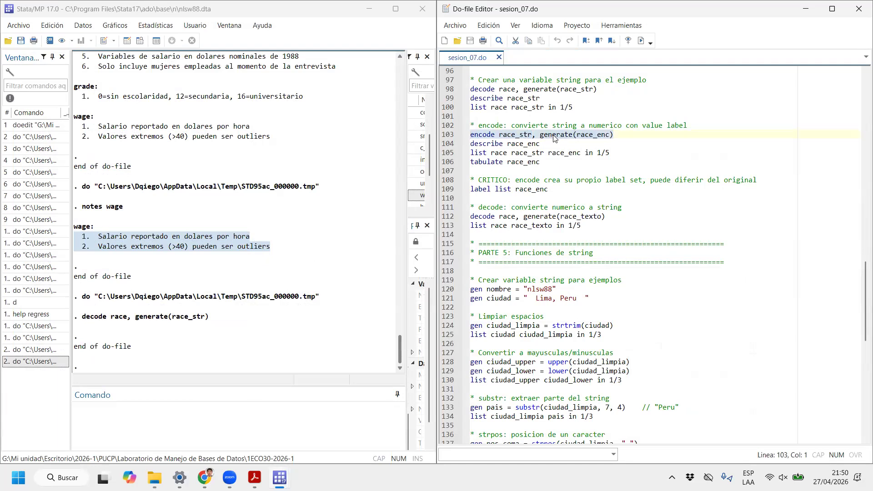
{"action": "key", "text": "ctrl+d"}
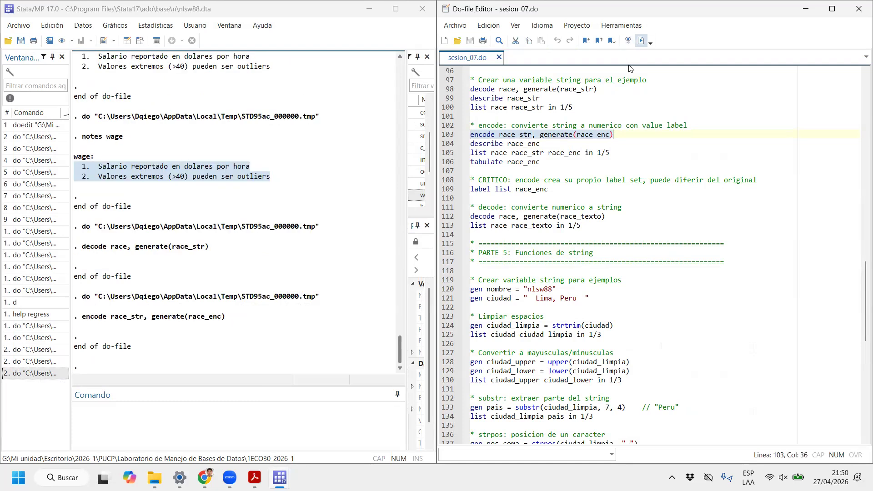
{"action": "left_click", "coordinate": [155, 40]}
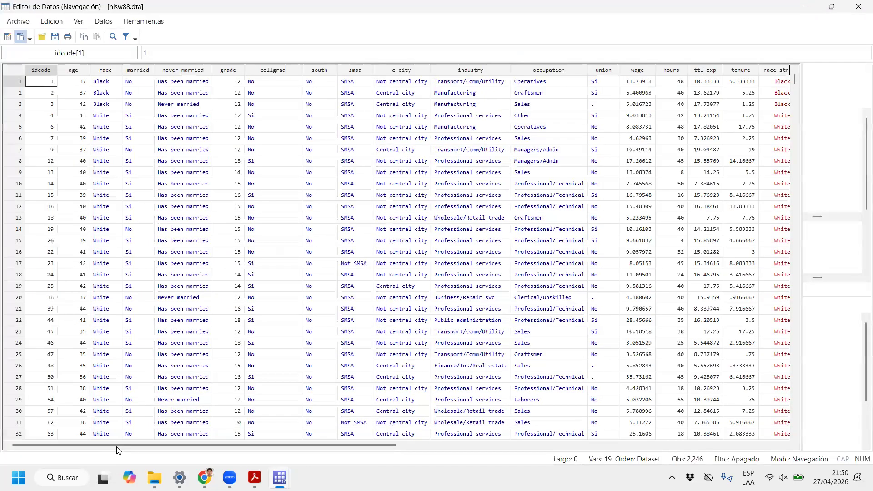
{"action": "left_click_drag", "start_coordinate": [122, 446], "coordinate": [315, 446]}
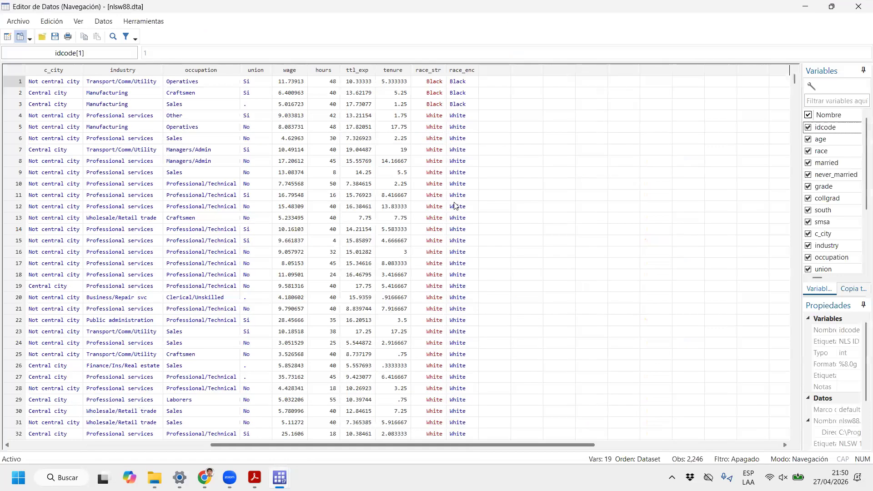
{"action": "left_click", "coordinate": [466, 113]}
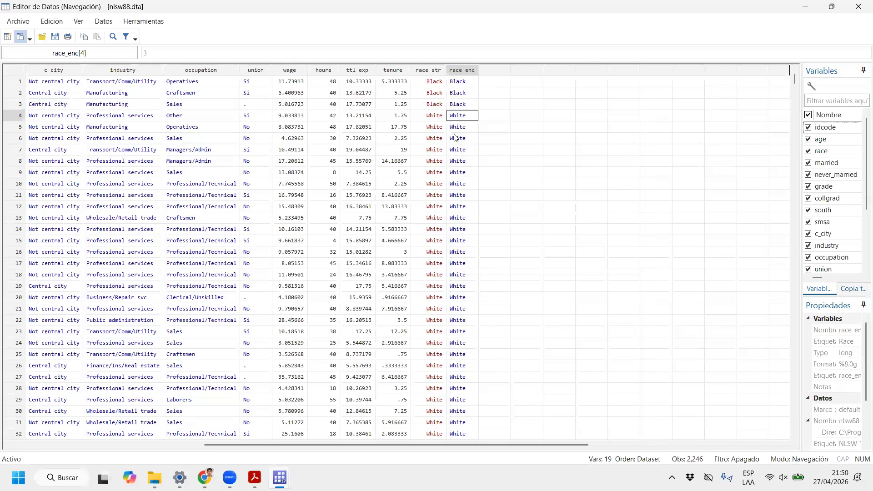
Switch the data view to edit mode and examine the numeric codes behind several White cells in race_enc.
{"action": "left_click", "coordinate": [8, 37]}
{"action": "left_click", "coordinate": [476, 250]}
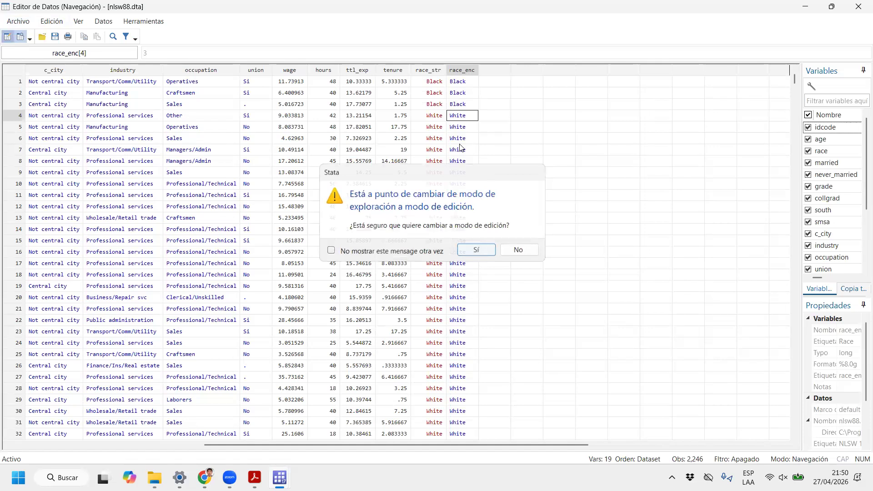
{"action": "left_click", "coordinate": [456, 184]}
{"action": "left_click", "coordinate": [461, 253]}
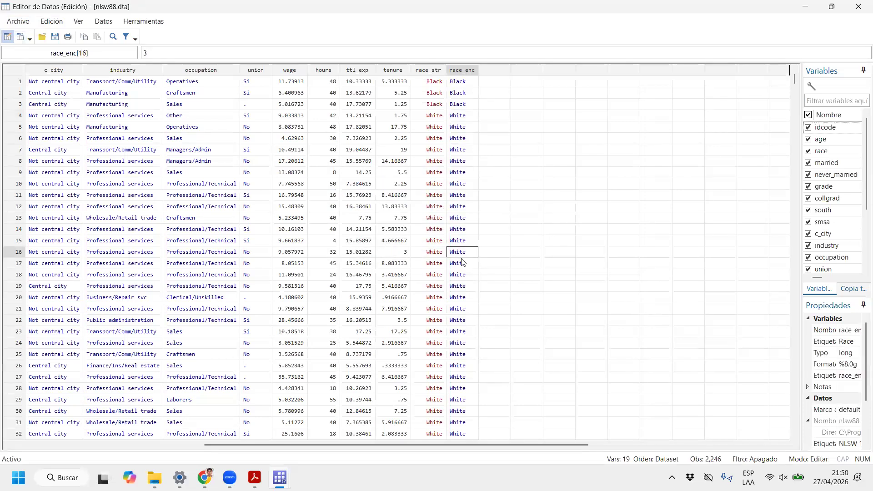
{"action": "left_click", "coordinate": [458, 309]}
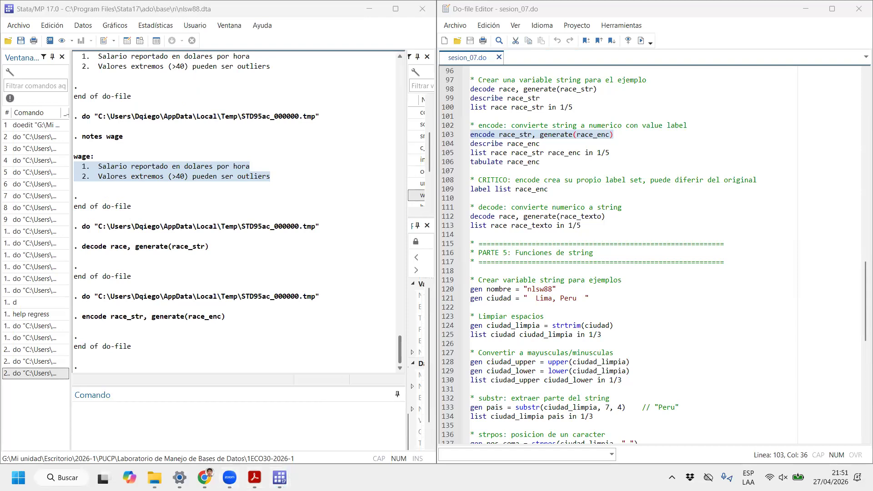
Switch to sesion_07.pdf in Acrobat and page forward from the labelling slides through the string versus numeric and decode slides.
{"action": "left_click", "coordinate": [254, 477]}
{"action": "key", "text": "Right"}
{"action": "key", "text": "Right"}
{"action": "key", "text": "Right"}
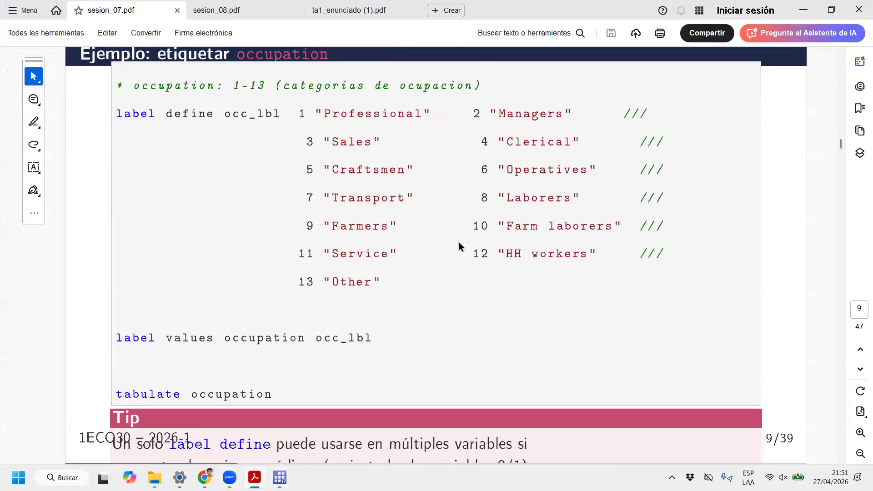
{"action": "key", "text": "Right"}
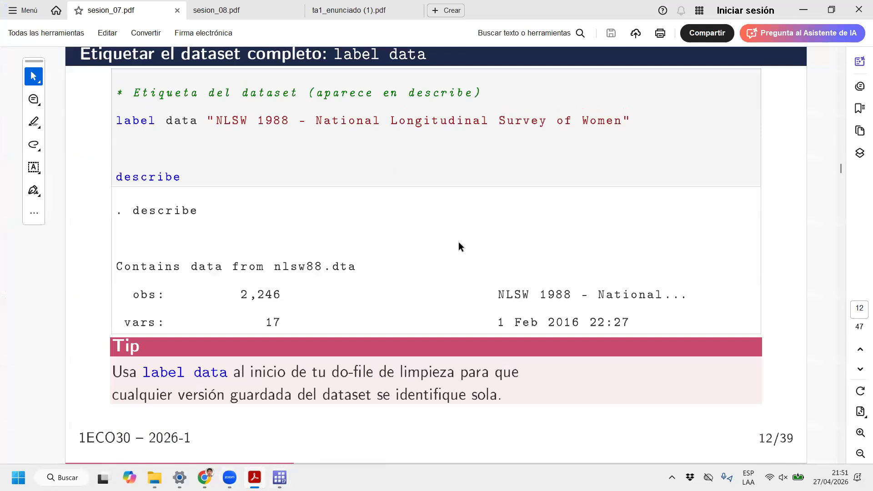
{"action": "key", "text": "Right"}
{"action": "key", "text": "Right"}
{"action": "key", "text": "Right"}
{"action": "key", "text": "Right"}
{"action": "key", "text": "Right"}
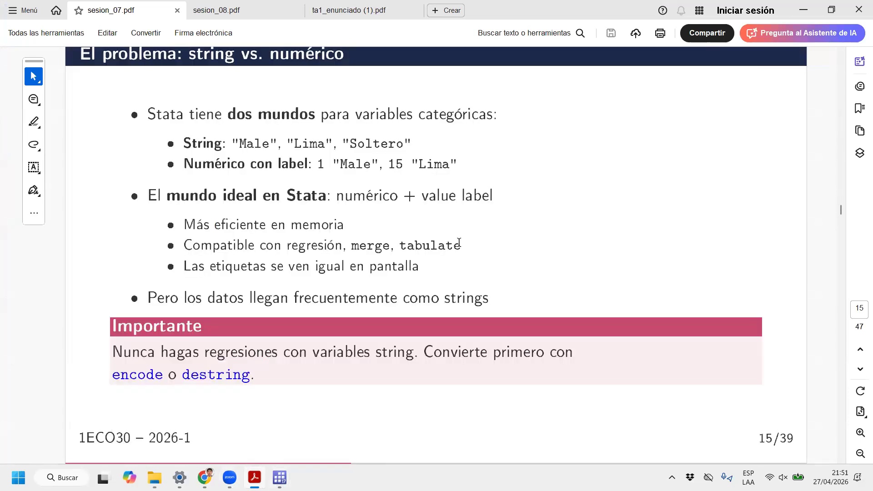
{"action": "key", "text": "Right"}
{"action": "key", "text": "Right"}
{"action": "key", "text": "Right"}
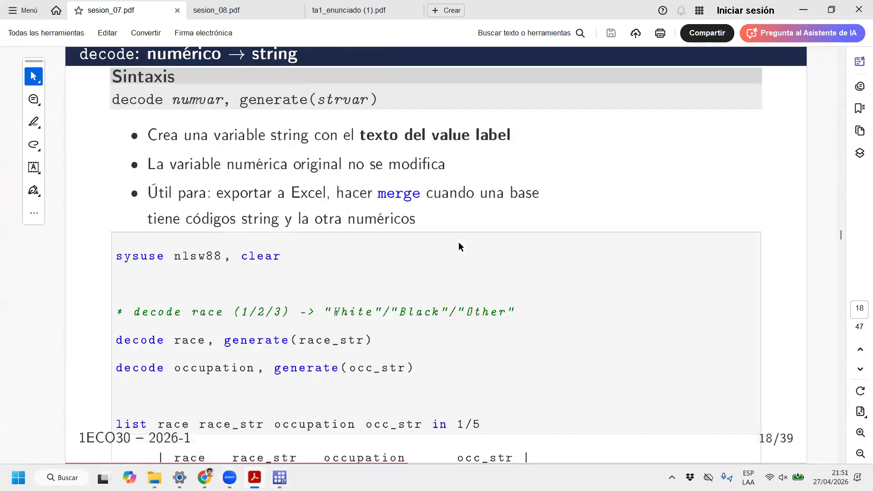
{"action": "key", "text": "Right"}
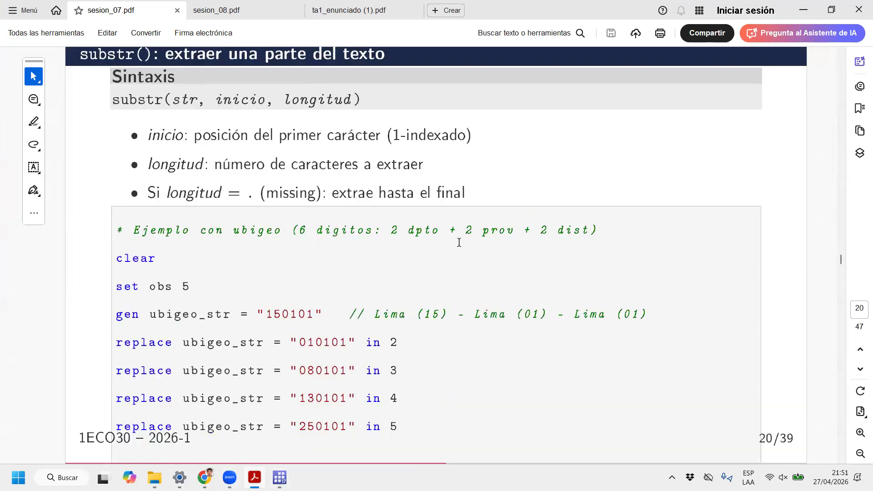
Page back to the decode slide and the one before it, then return to Stata.
{"action": "key", "text": "Left"}
{"action": "key", "text": "Left"}
{"action": "key", "text": "Left"}
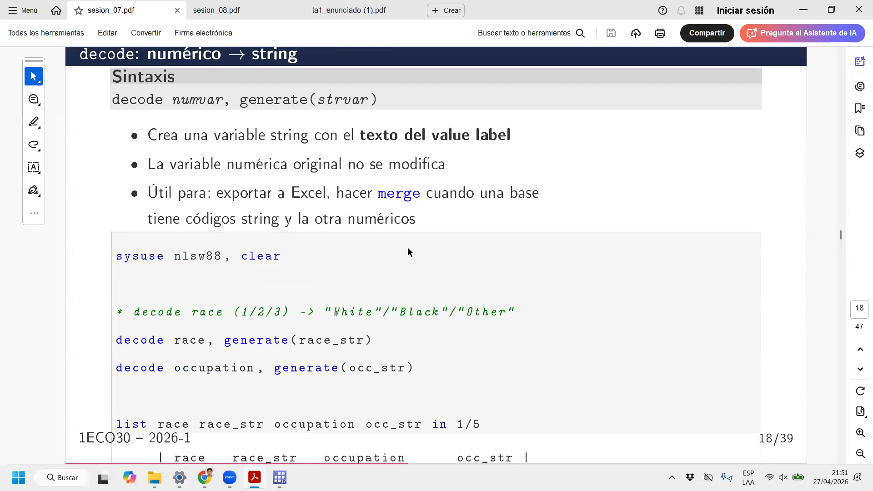
{"action": "key", "text": "Left"}
{"action": "left_click", "coordinate": [832, 10]}
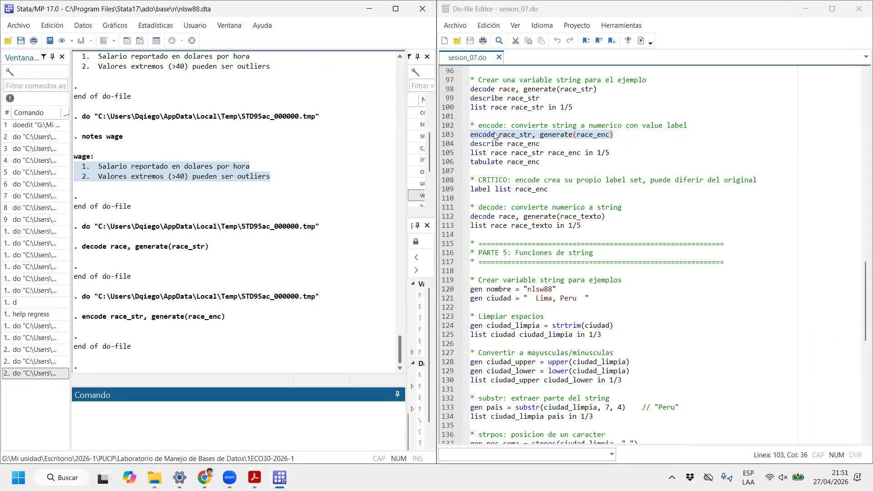
Browse the dataset in edit mode and examine the numeric code behind Black for race in observation 1.
{"action": "left_click", "coordinate": [140, 40]}
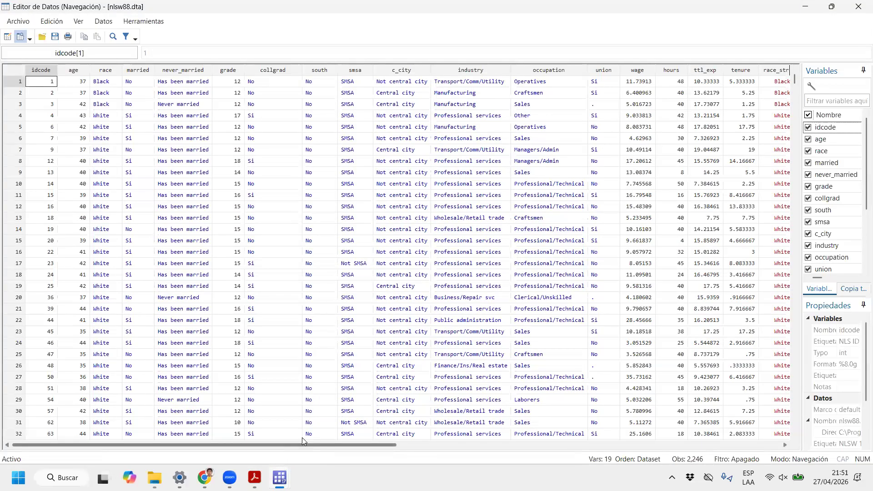
{"action": "left_click", "coordinate": [110, 81]}
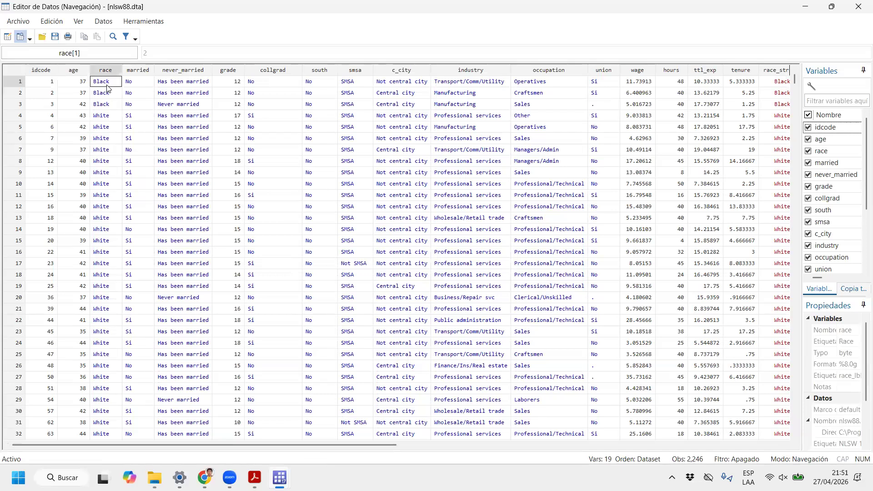
{"action": "left_click", "coordinate": [7, 36]}
{"action": "left_click", "coordinate": [476, 250]}
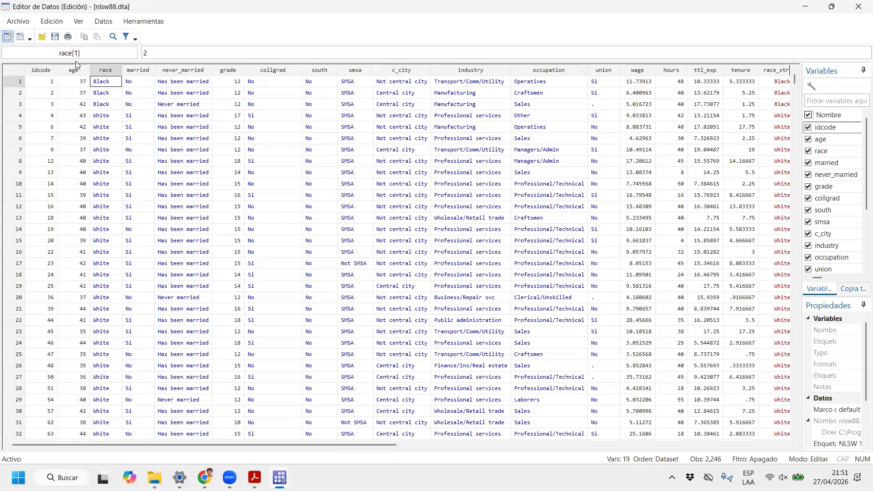
{"action": "type", "text": "2"}
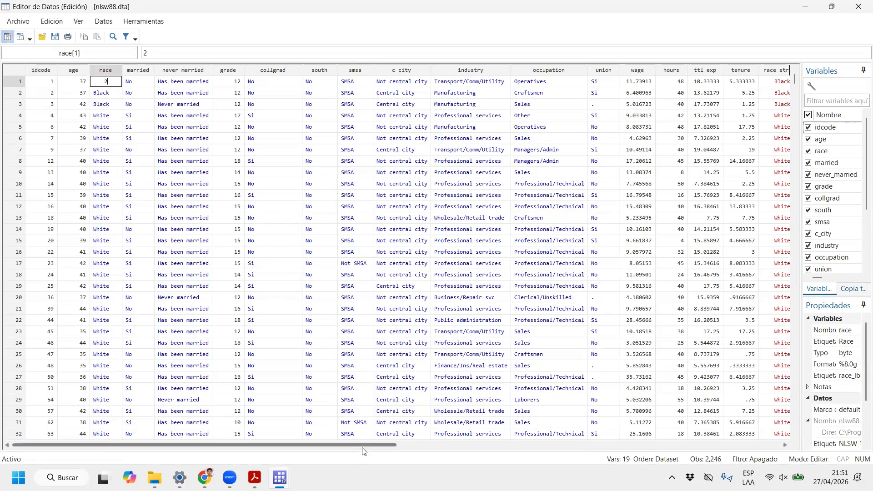
Examine the numeric code behind Black for race_enc in observation 1 to compare it with race.
{"action": "left_click_drag", "start_coordinate": [421, 445], "coordinate": [523, 434]}
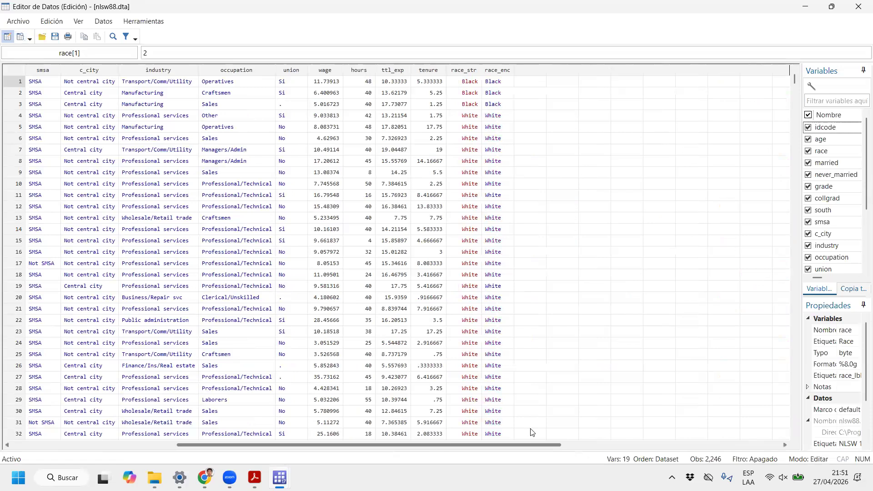
{"action": "scroll", "coordinate": [606, 415], "scroll_direction": "right", "scroll_amount": 5}
{"action": "double_click", "coordinate": [252, 82]}
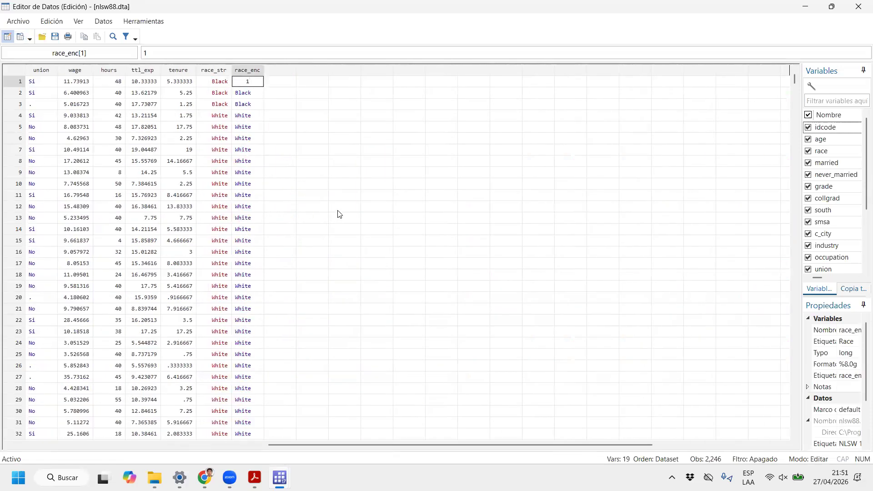
Compare the numeric codes behind White in race and race_enc for observation 4.
{"action": "left_click_drag", "start_coordinate": [533, 449], "coordinate": [278, 449]}
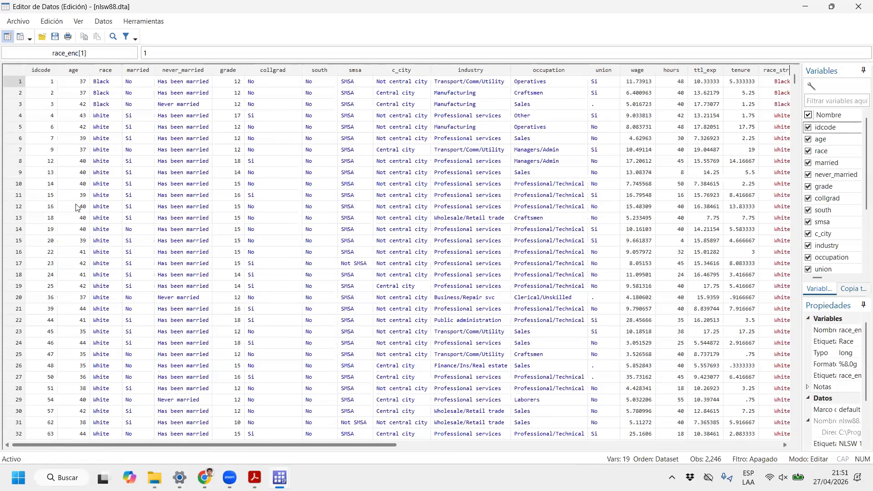
{"action": "left_click", "coordinate": [102, 117]}
{"action": "double_click", "coordinate": [109, 116]}
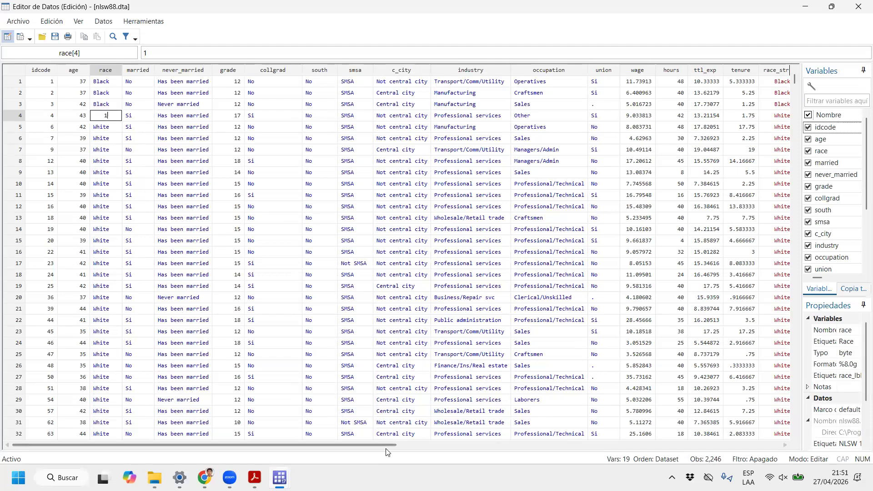
{"action": "left_click", "coordinate": [97, 124]}
{"action": "left_click", "coordinate": [100, 117]}
{"action": "left_click_drag", "start_coordinate": [394, 449], "coordinate": [586, 449]}
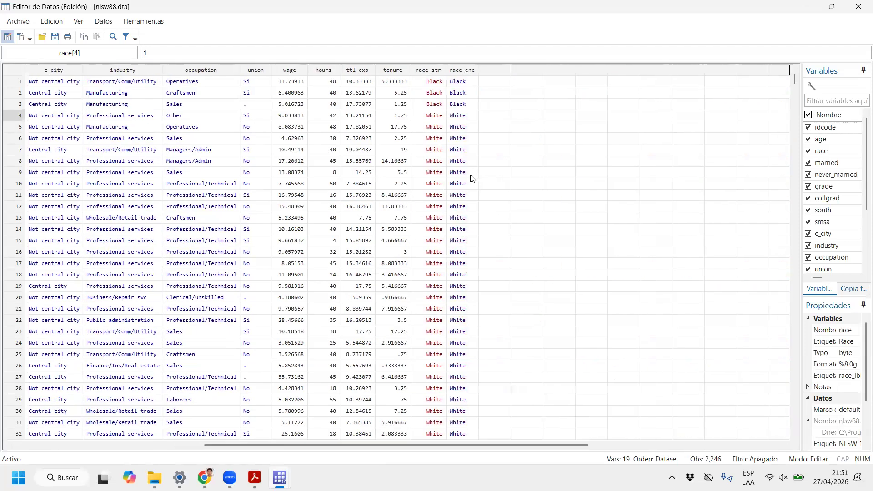
{"action": "left_click", "coordinate": [459, 108]}
{"action": "left_click", "coordinate": [461, 117]}
{"action": "type", "text": "3"}
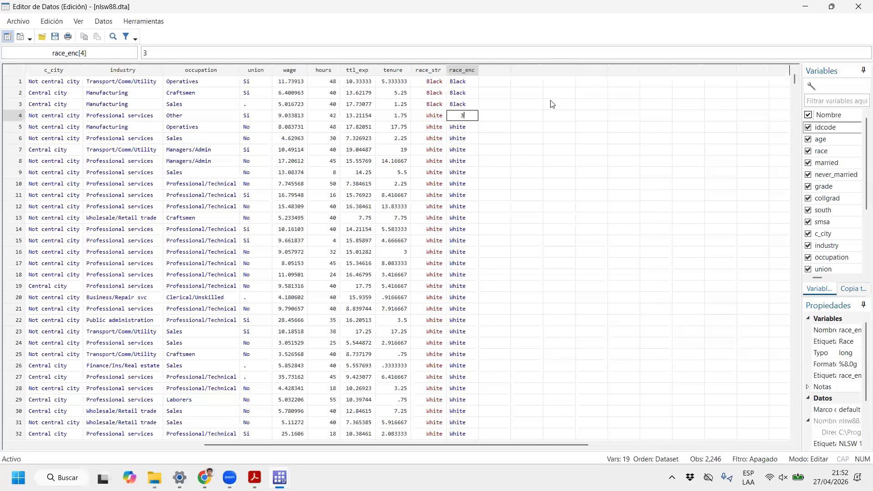
Examine the numeric codes behind the White label in further race_enc cells between observations 5 and 16.
{"action": "key", "text": "Return"}
{"action": "left_click", "coordinate": [468, 106]}
{"action": "left_click", "coordinate": [461, 126]}
{"action": "double_click", "coordinate": [463, 140]}
{"action": "double_click", "coordinate": [468, 173]}
{"action": "double_click", "coordinate": [470, 197]}
{"action": "double_click", "coordinate": [474, 222]}
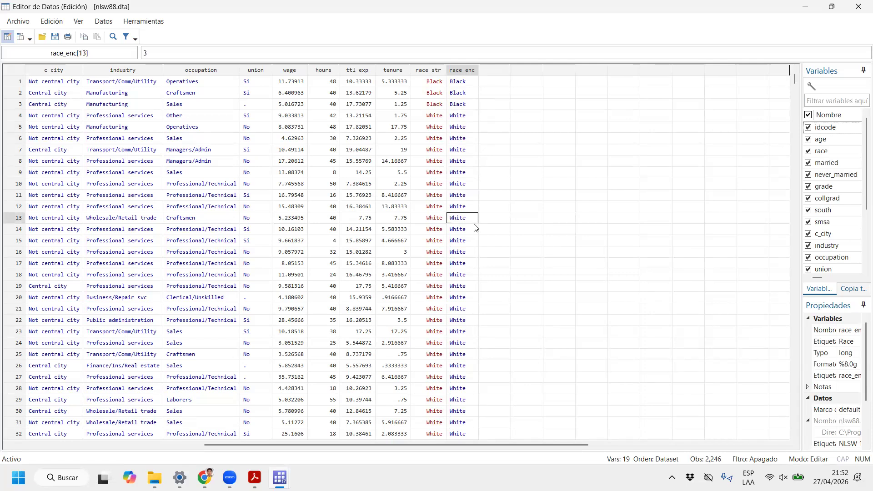
{"action": "double_click", "coordinate": [463, 250]}
{"action": "left_click", "coordinate": [470, 218]}
{"action": "double_click", "coordinate": [468, 184]}
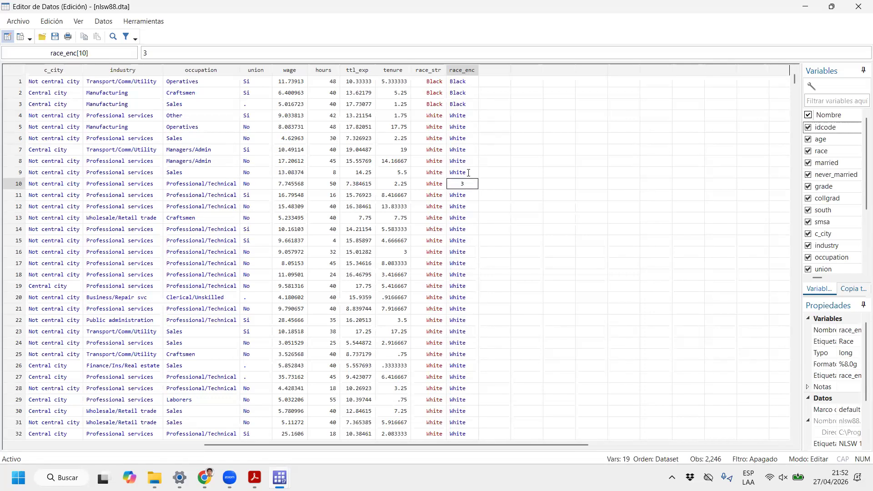
{"action": "double_click", "coordinate": [468, 172]}
{"action": "left_click", "coordinate": [472, 162]}
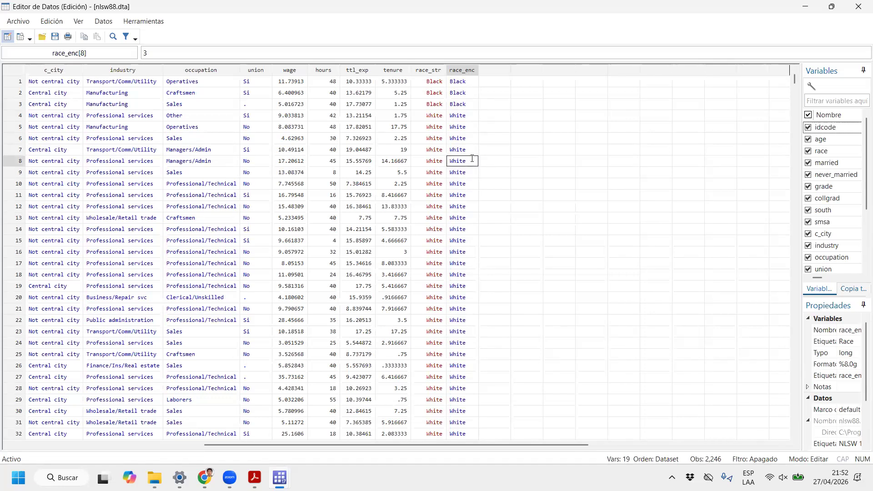
Check the numeric codes behind White in race_enc for observations 5, 4, 7, 10 and 13.
{"action": "left_click", "coordinate": [470, 128]}
{"action": "left_click", "coordinate": [469, 112]}
{"action": "left_click", "coordinate": [469, 149]}
{"action": "double_click", "coordinate": [468, 183]}
{"action": "double_click", "coordinate": [458, 217]}
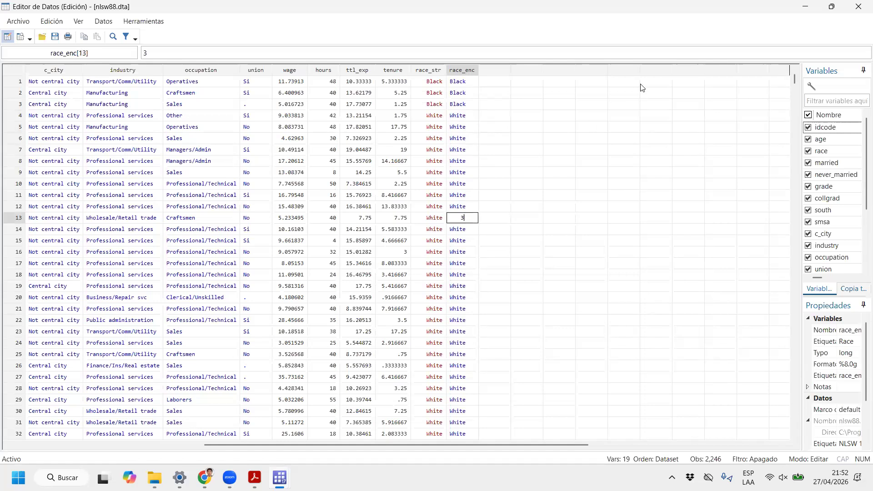
Compare the numeric codes behind Black in race and race_enc for observation 3.
{"action": "double_click", "coordinate": [459, 106]}
{"action": "left_click_drag", "start_coordinate": [460, 447], "coordinate": [265, 453]}
{"action": "double_click", "coordinate": [51, 103]}
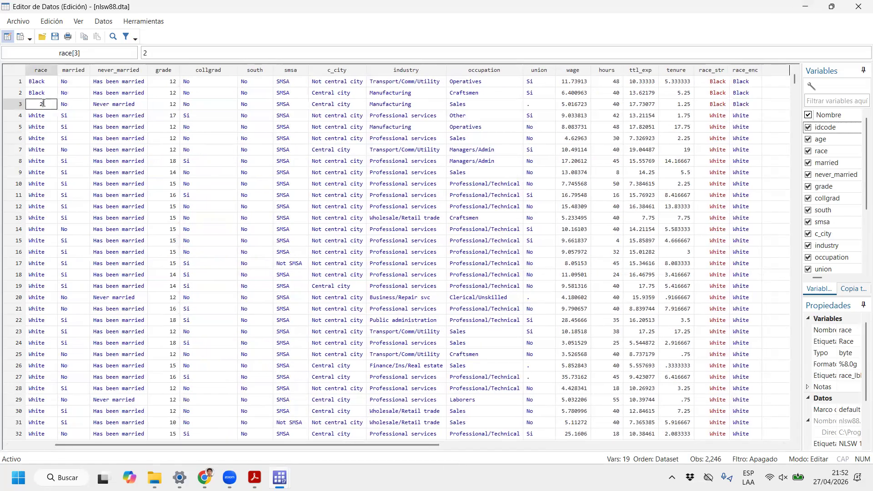
{"action": "left_click_drag", "start_coordinate": [419, 446], "coordinate": [506, 432]}
{"action": "left_click", "coordinate": [586, 103]}
{"action": "left_click", "coordinate": [587, 103]}
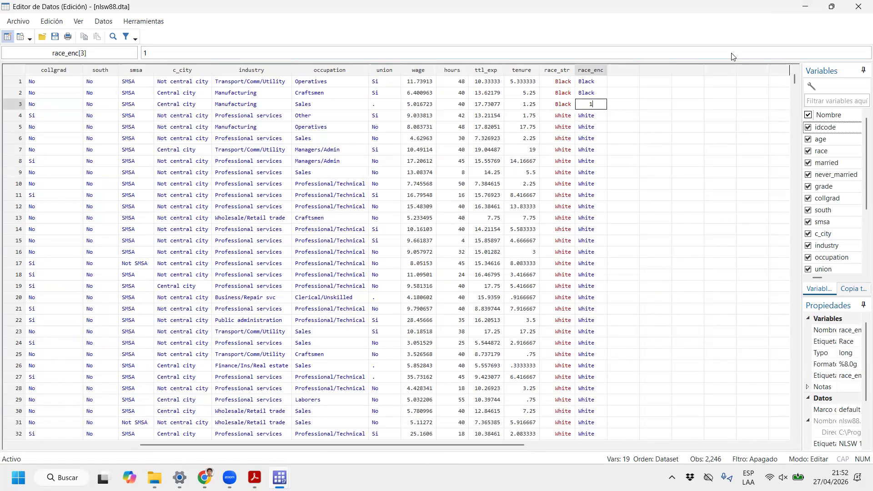
Return to sesion_07.do and look through the PARTE 5 section on string functions.
{"action": "key", "text": "alt+Tab"}
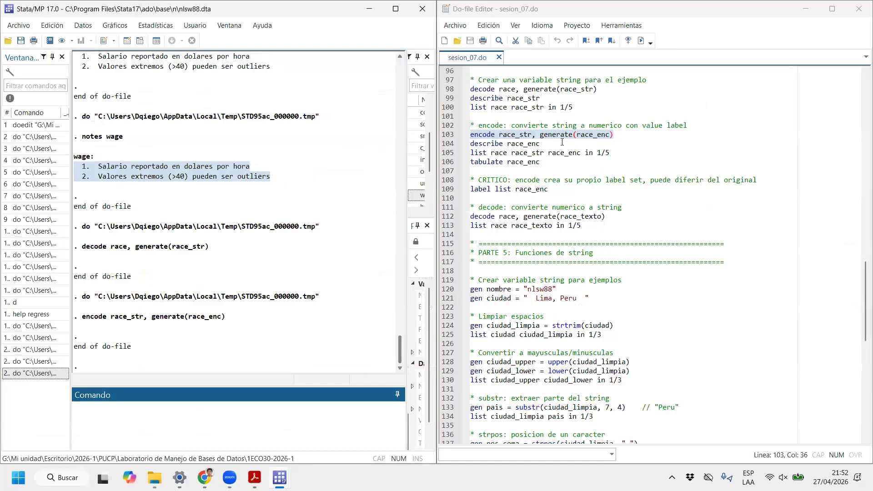
{"action": "scroll", "coordinate": [562, 142], "scroll_direction": "down", "scroll_amount": 4}
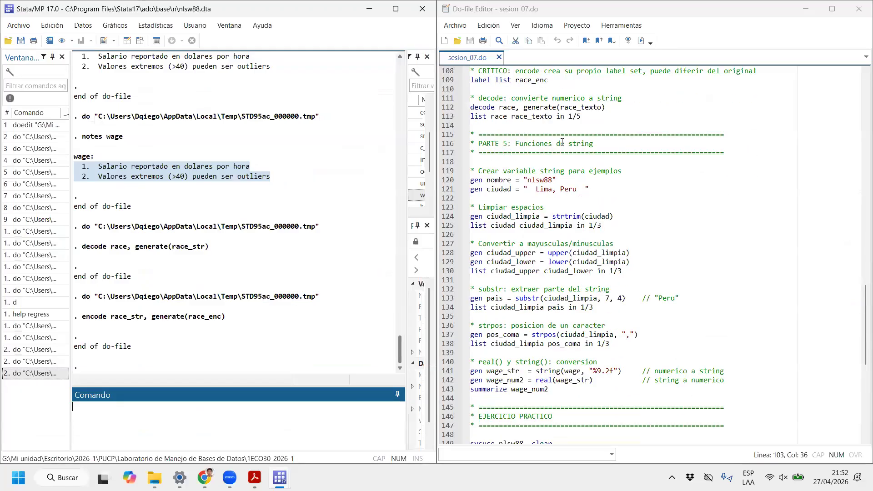
{"action": "scroll", "coordinate": [562, 143], "scroll_direction": "down", "scroll_amount": 1}
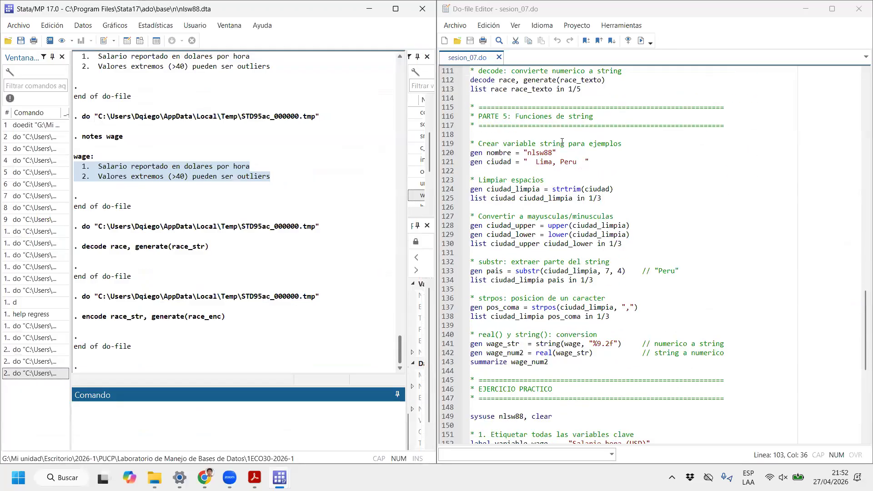
Review the PARTE 5 string-function code in sesion_07.do, highlighting the section and the substr line that generates pais.
{"action": "left_click_drag", "start_coordinate": [490, 133], "coordinate": [608, 361]}
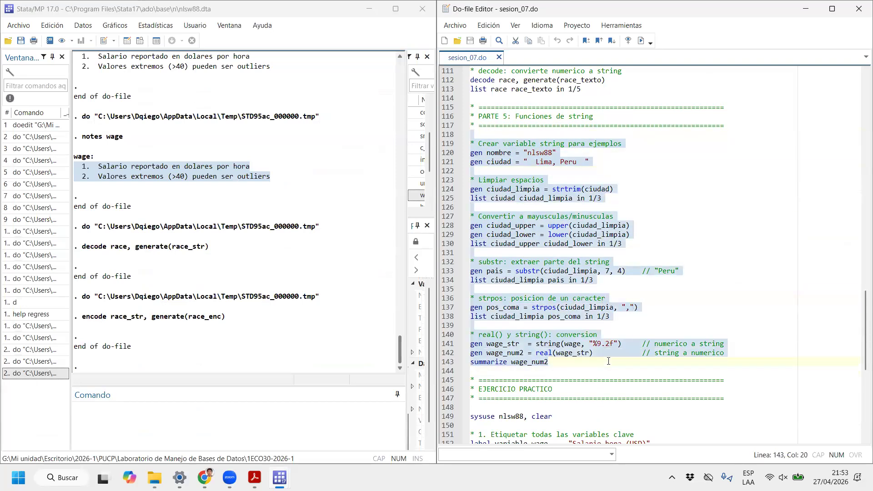
{"action": "left_click", "coordinate": [589, 181]}
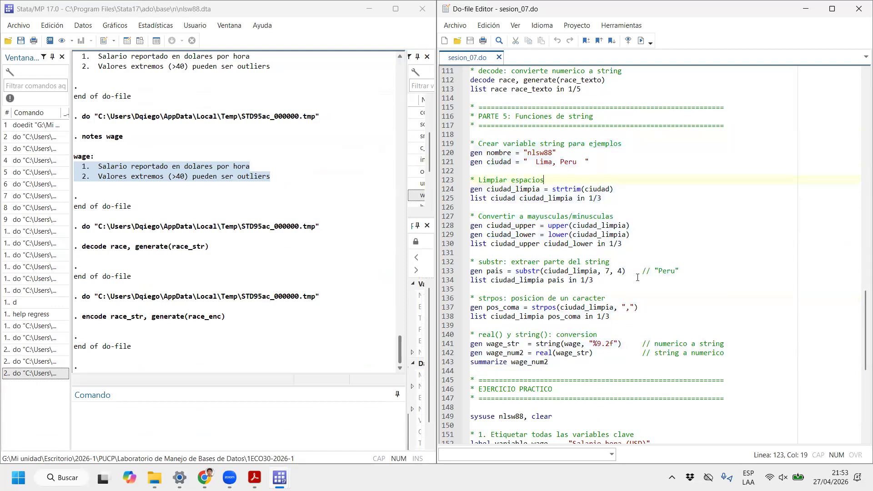
{"action": "left_click_drag", "start_coordinate": [638, 271], "coordinate": [470, 273]}
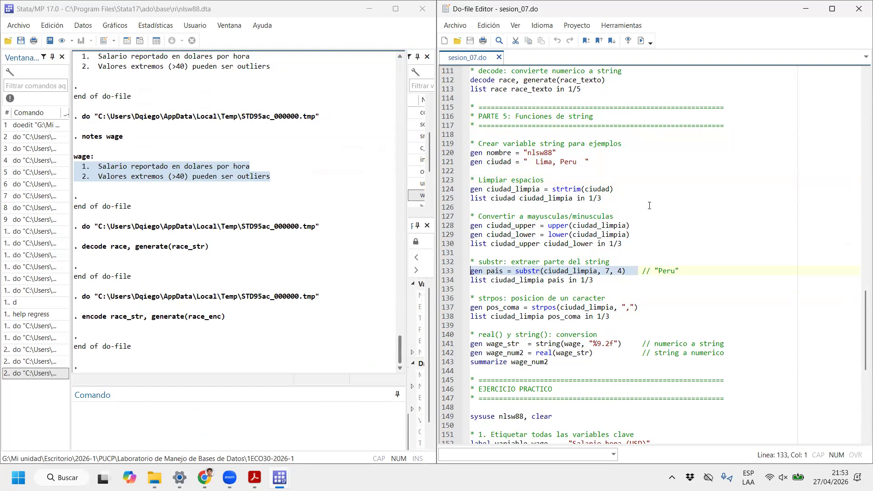
{"action": "scroll", "coordinate": [646, 204], "scroll_direction": "down", "scroll_amount": 2}
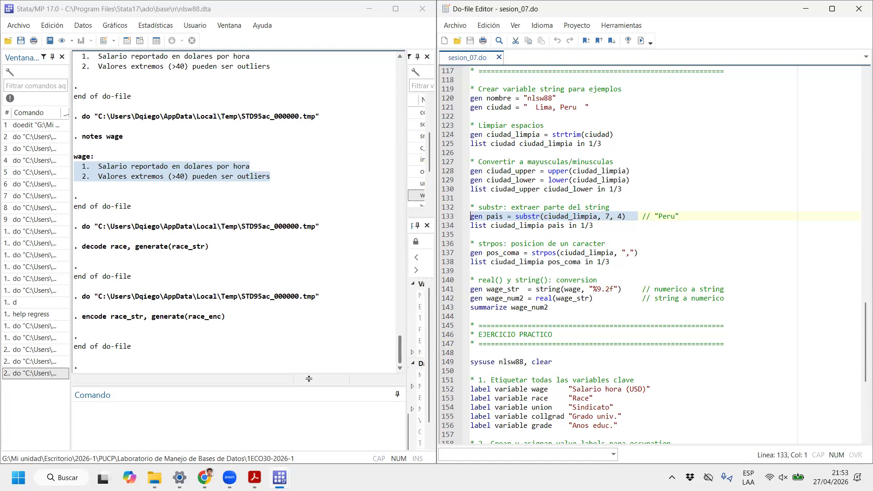
Switch to sesion_07.pdf in Acrobat and skim the slides from Parte 5 on string functions to the exercise's steps 1–2.
{"action": "left_click", "coordinate": [254, 477]}
{"action": "scroll", "coordinate": [376, 230], "scroll_direction": "down", "scroll_amount": 1}
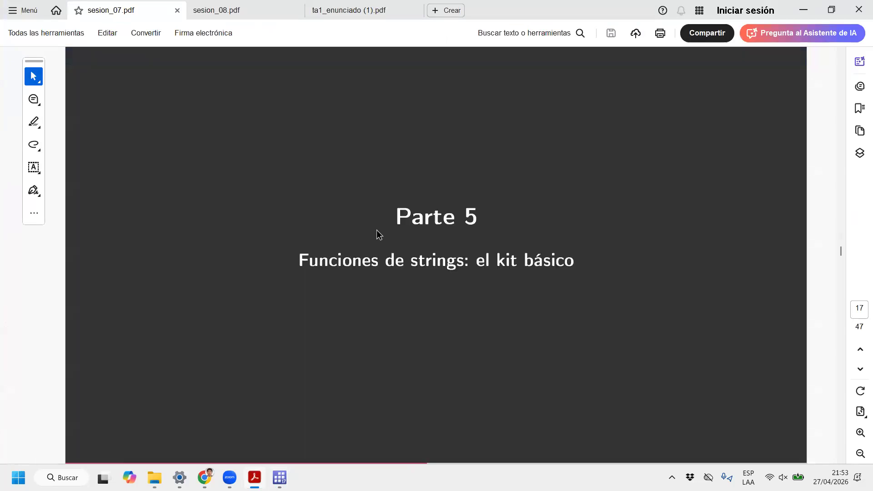
{"action": "scroll", "coordinate": [376, 230], "scroll_direction": "down", "scroll_amount": 1}
{"action": "scroll", "coordinate": [376, 230], "scroll_direction": "down", "scroll_amount": 4}
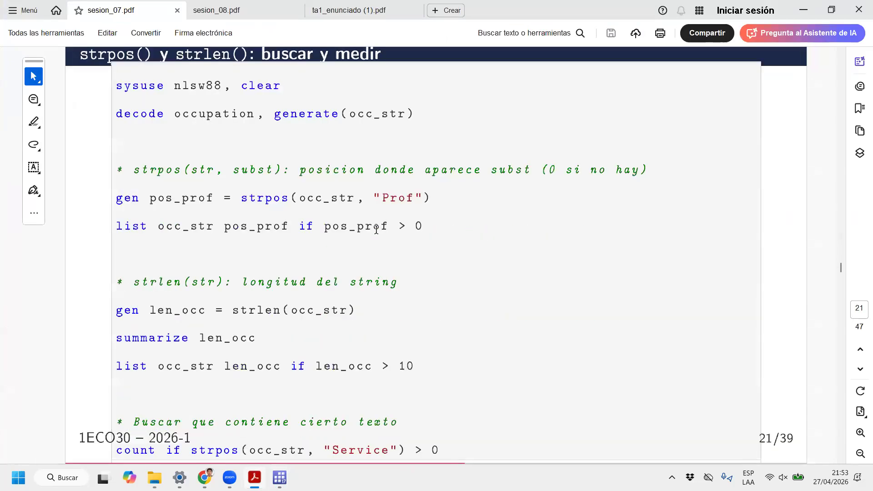
{"action": "scroll", "coordinate": [376, 230], "scroll_direction": "down", "scroll_amount": 1}
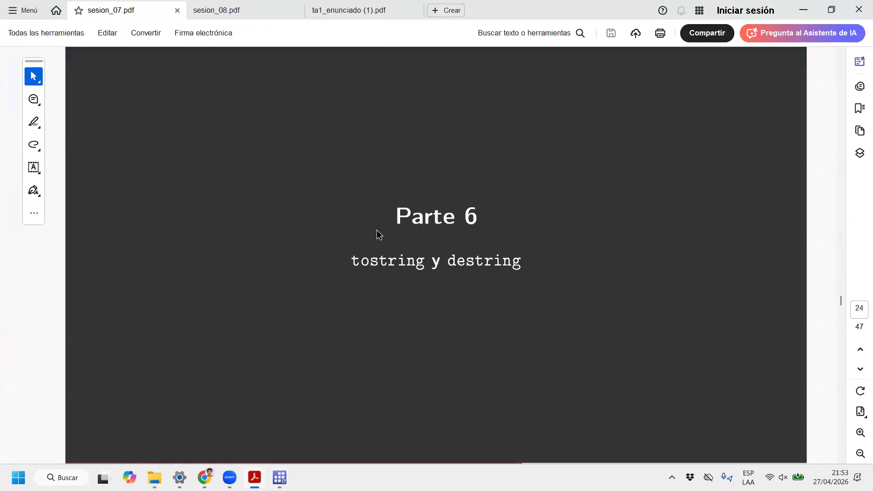
{"action": "scroll", "coordinate": [377, 230], "scroll_direction": "down", "scroll_amount": 6}
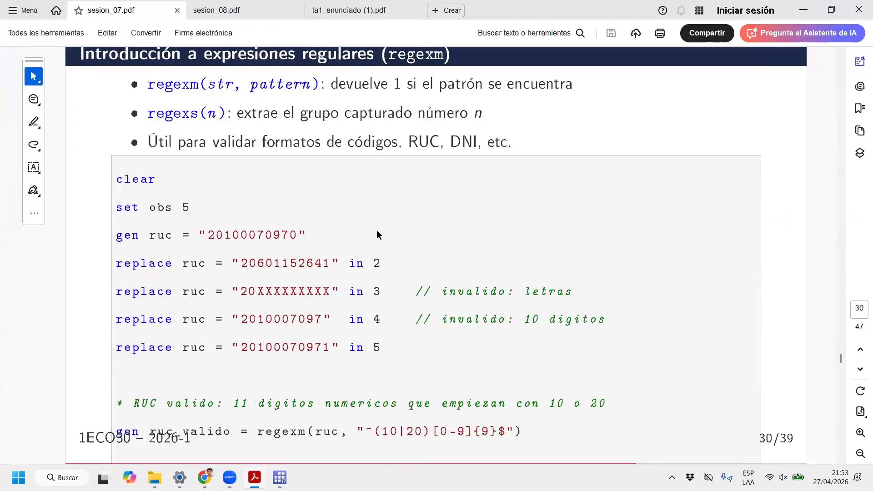
{"action": "scroll", "coordinate": [376, 231], "scroll_direction": "down", "scroll_amount": 1}
{"action": "scroll", "coordinate": [377, 230], "scroll_direction": "down", "scroll_amount": 3}
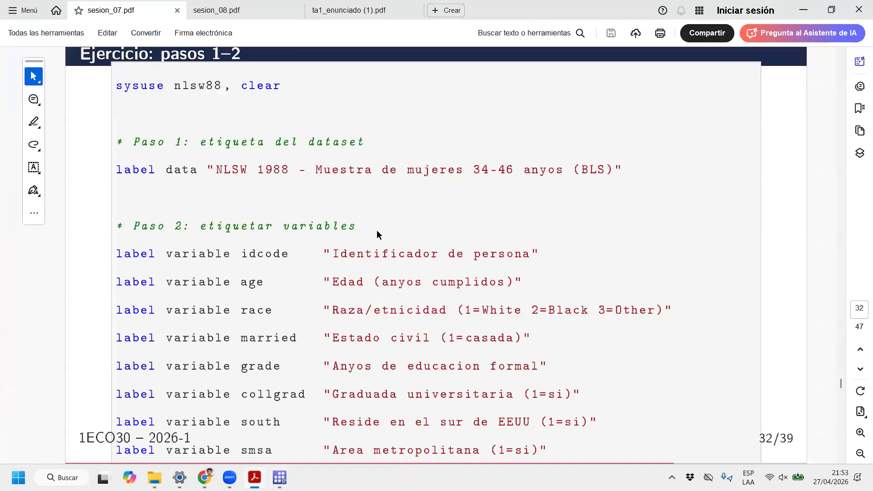
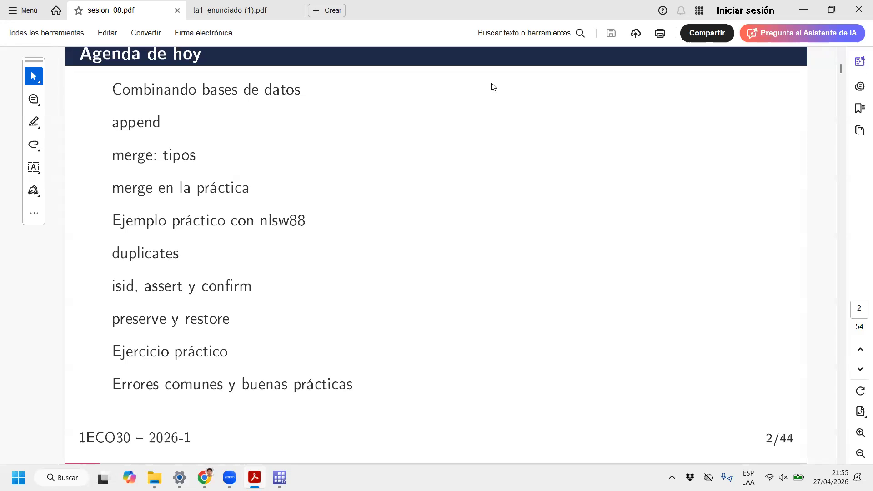
Switch to Chrome, search for "microdatos inei" in a new tab and open INEI's Microdatos site.
{"action": "mouse_move", "coordinate": [204, 478]}
{"action": "left_click", "coordinate": [282, 409]}
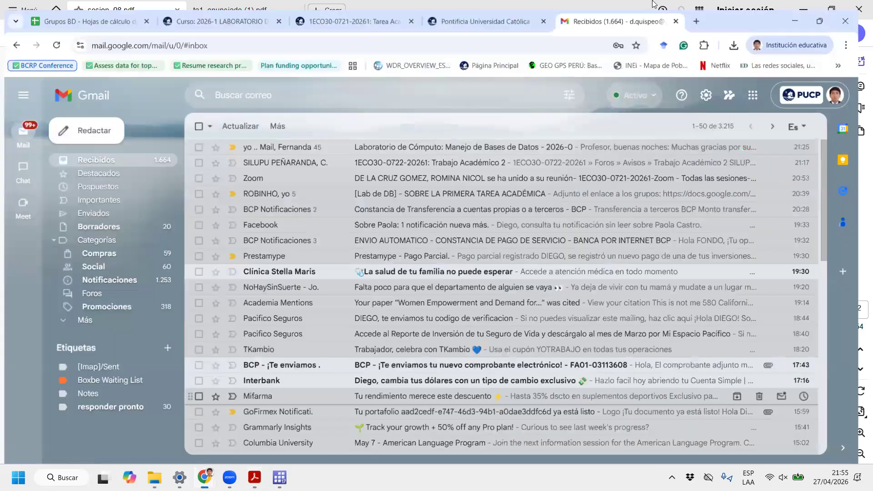
{"action": "left_click", "coordinate": [707, 3]}
{"action": "type", "text": "mic"}
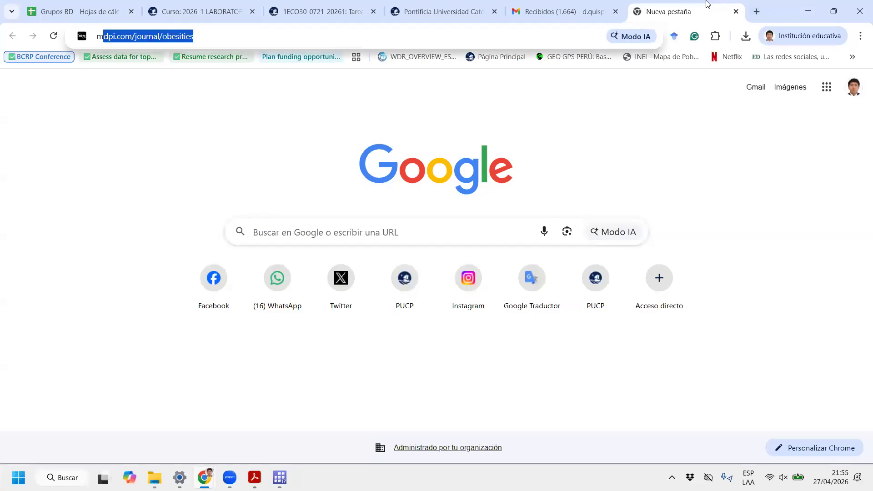
{"action": "type", "text": "rod"}
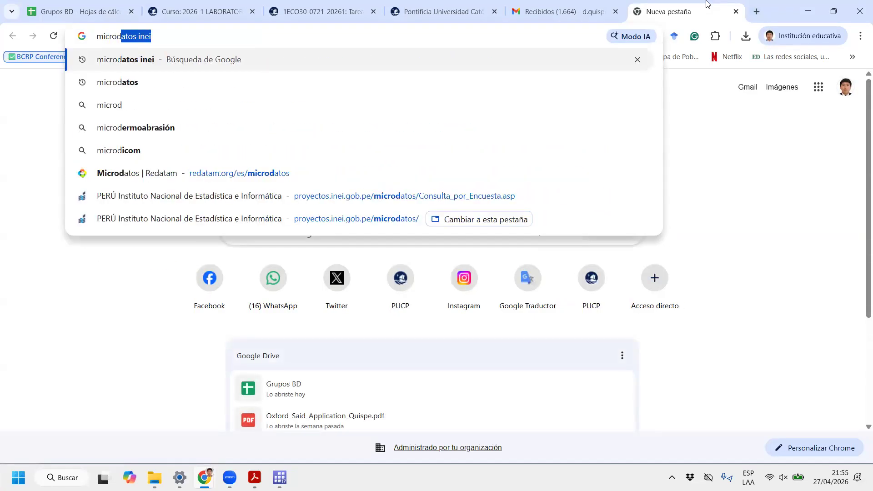
{"action": "key", "text": "Return"}
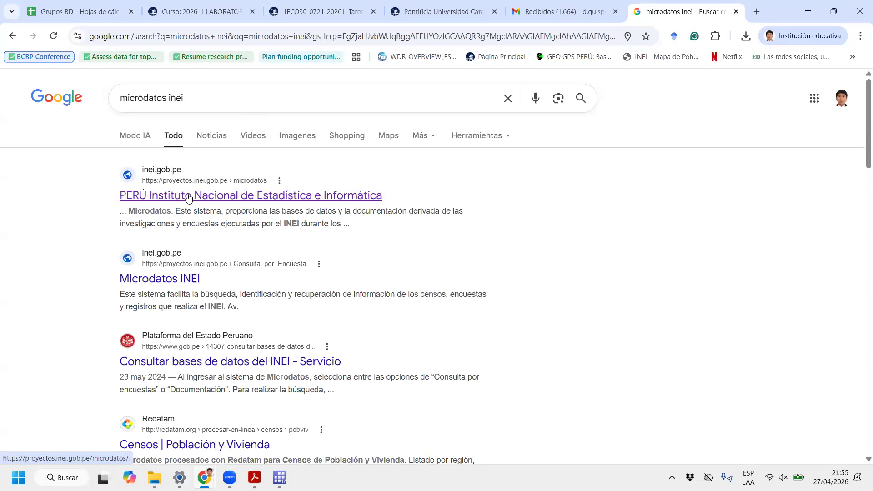
{"action": "left_click", "coordinate": [204, 191]}
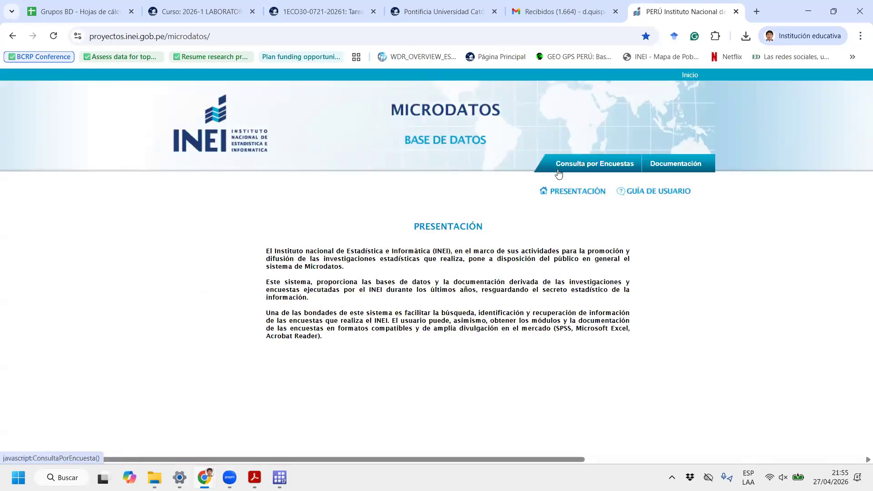
Open the query by survey and choose ENAHO Metodología ACTUALIZADA with the survey Condiciones de Vida y Pobreza - ENAHO.
{"action": "left_click", "coordinate": [580, 172]}
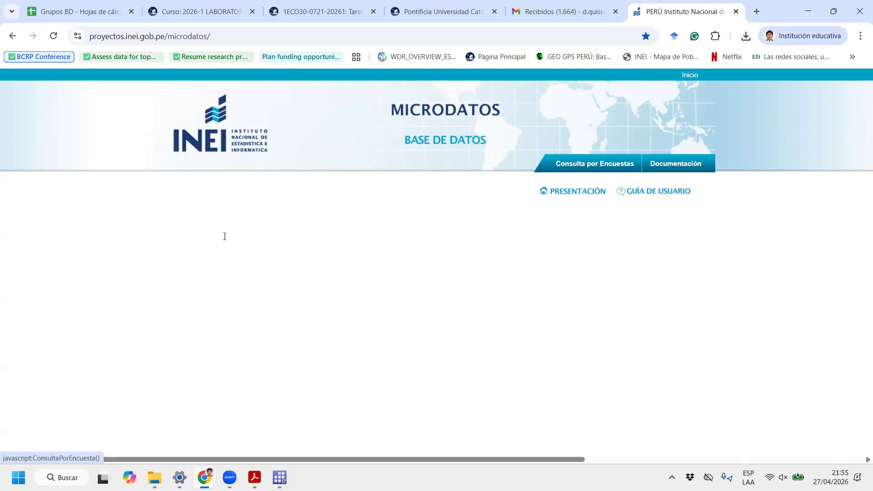
{"action": "left_click", "coordinate": [226, 254]}
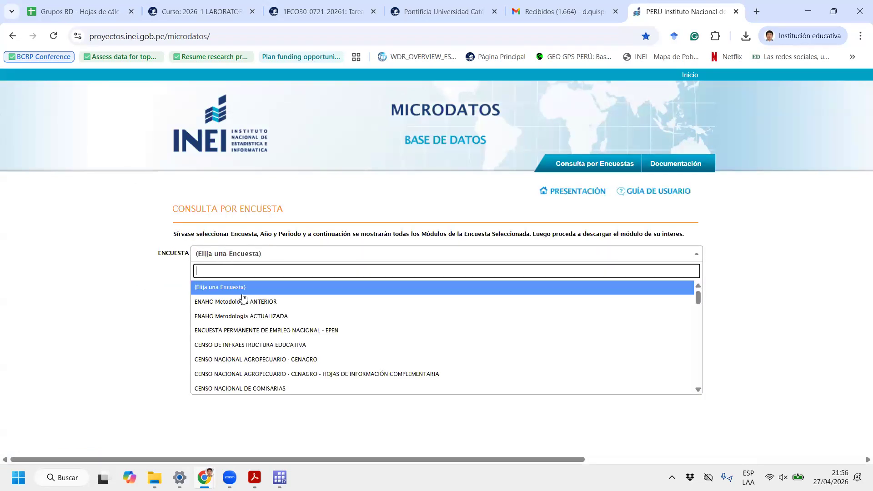
{"action": "left_click", "coordinate": [266, 318]}
{"action": "left_click", "coordinate": [273, 267]}
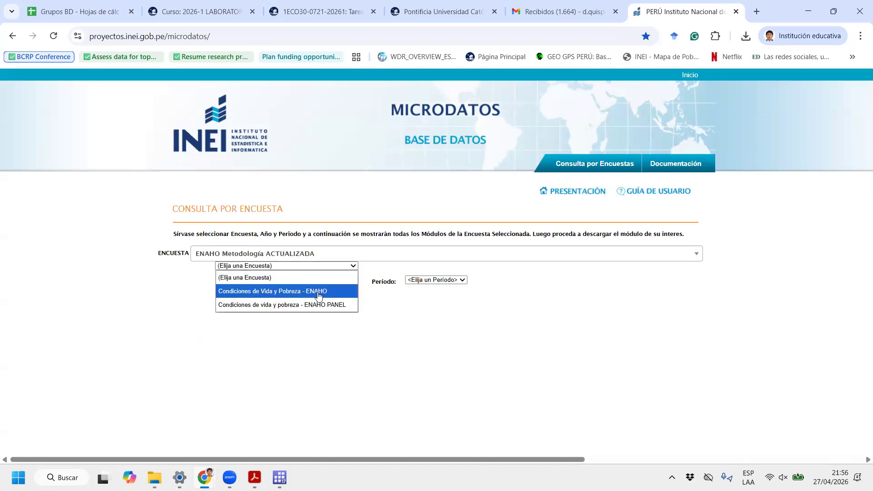
{"action": "left_click", "coordinate": [309, 291]}
Set the survey year to 2024 and the period to Anual - (Ene-Dic) to list its modules.
{"action": "left_click", "coordinate": [273, 280]}
{"action": "scroll", "coordinate": [268, 228], "scroll_direction": "down", "scroll_amount": 1}
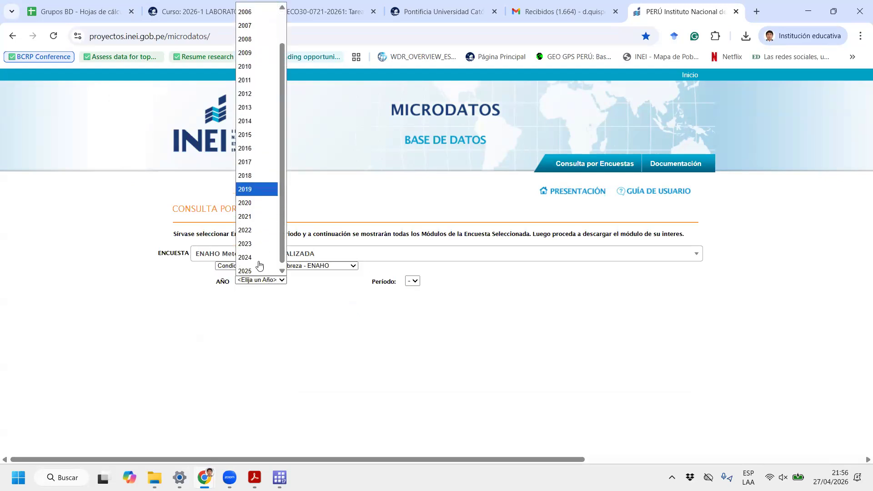
{"action": "left_click", "coordinate": [257, 256]}
{"action": "left_click", "coordinate": [436, 280]}
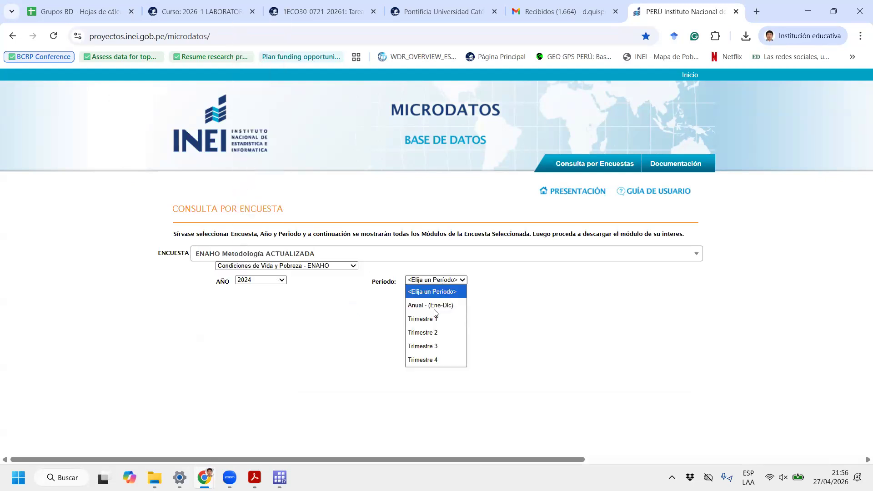
{"action": "left_click", "coordinate": [435, 305]}
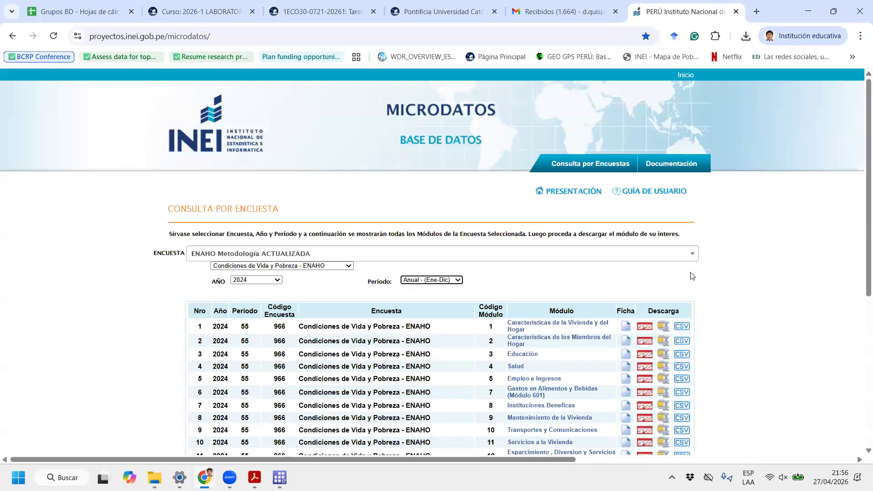
Look through the full list of 2024 ENAHO modules, from the housing characteristics module to the last entry.
{"action": "scroll", "coordinate": [691, 275], "scroll_direction": "down", "scroll_amount": 5}
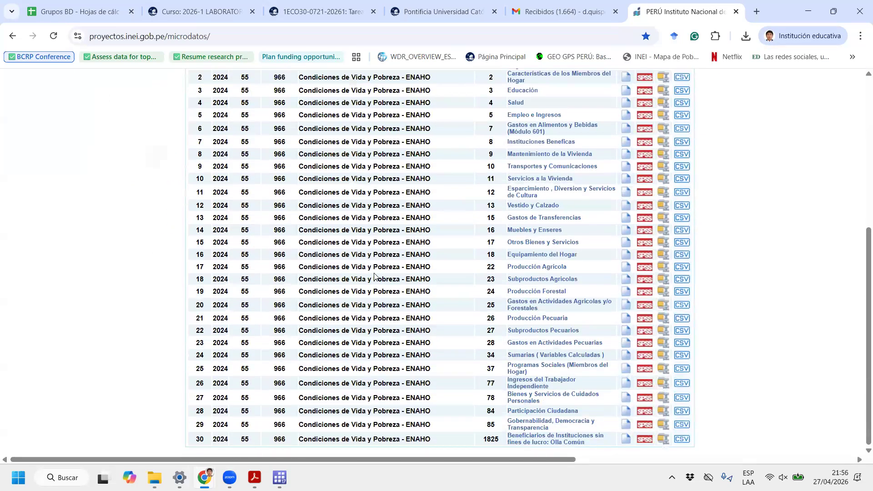
{"action": "scroll", "coordinate": [375, 276], "scroll_direction": "up", "scroll_amount": 1}
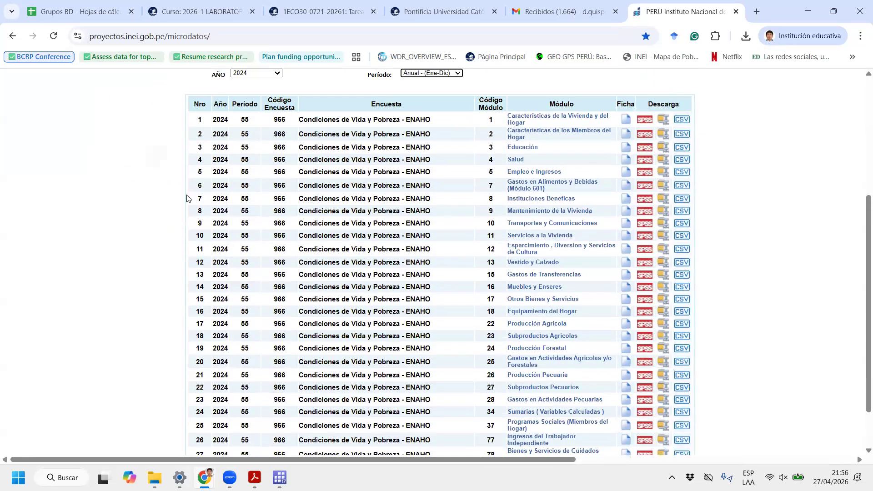
{"action": "scroll", "coordinate": [187, 199], "scroll_direction": "down", "scroll_amount": 1}
{"action": "left_click_drag", "start_coordinate": [200, 439], "coordinate": [111, 202]}
{"action": "scroll", "coordinate": [111, 202], "scroll_direction": "up", "scroll_amount": 2}
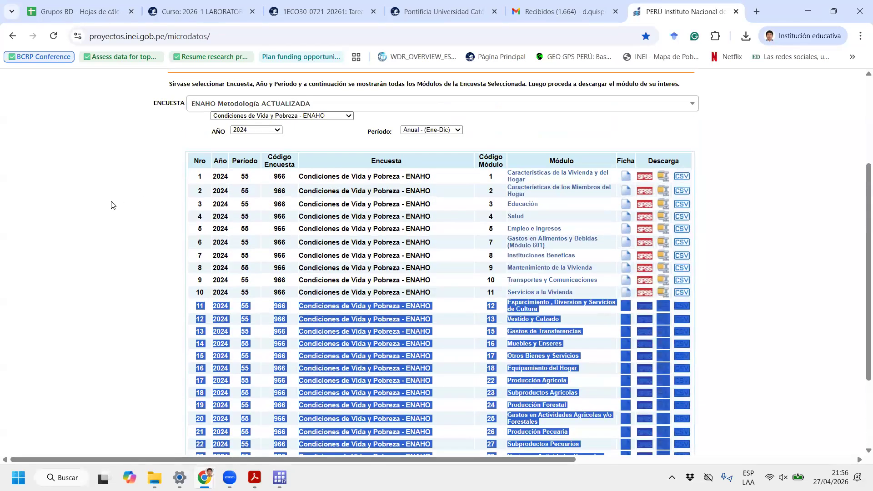
{"action": "left_click", "coordinate": [112, 205]}
{"action": "scroll", "coordinate": [113, 206], "scroll_direction": "up", "scroll_amount": 3}
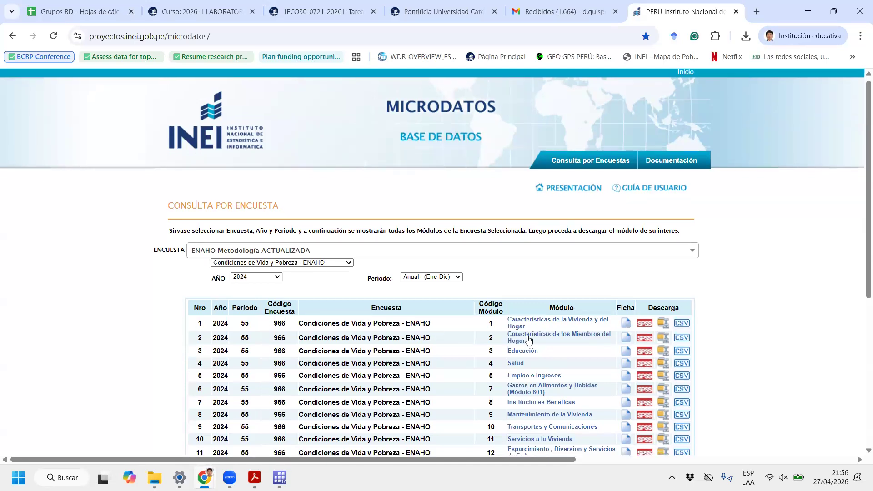
Examine the Salud, Participación Ciudadana and Gobernabilidad, Democracia y Transparencia modules in the list, highlighting their names.
{"action": "scroll", "coordinate": [523, 255], "scroll_direction": "down", "scroll_amount": 3}
{"action": "left_click_drag", "start_coordinate": [538, 246], "coordinate": [506, 254]}
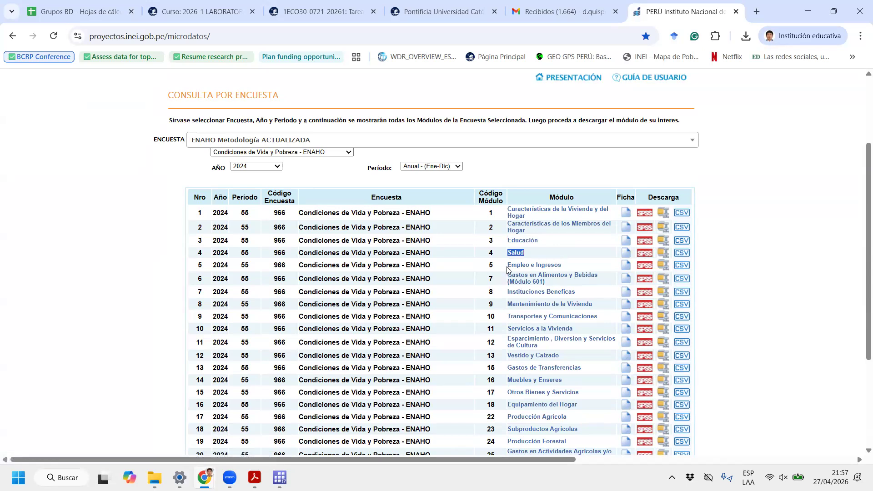
{"action": "scroll", "coordinate": [591, 287], "scroll_direction": "down", "scroll_amount": 1}
{"action": "scroll", "coordinate": [587, 294], "scroll_direction": "down", "scroll_amount": 2}
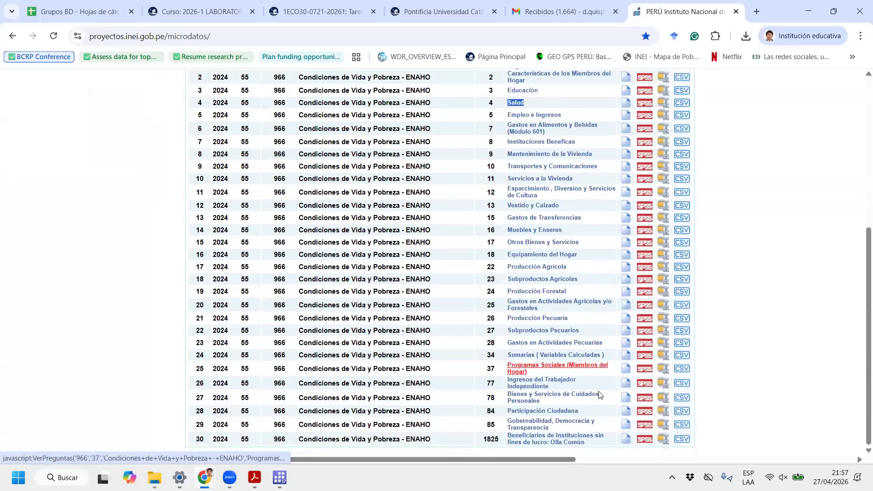
{"action": "left_click", "coordinate": [556, 403]}
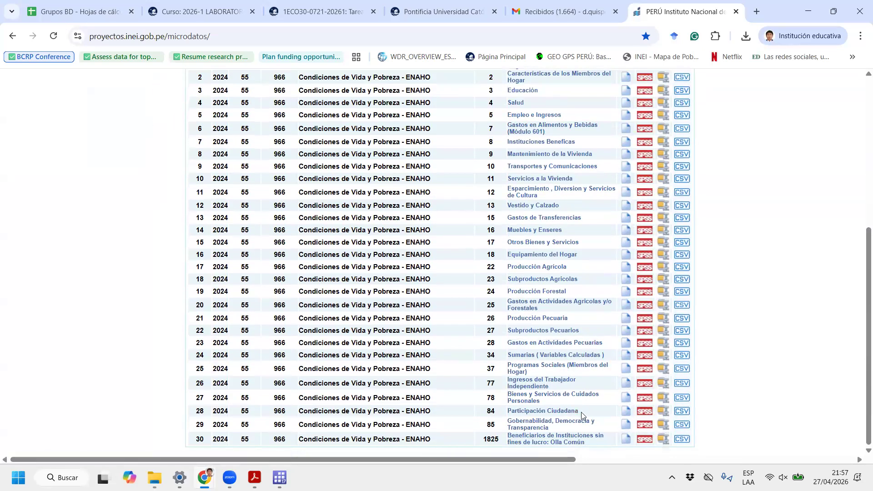
{"action": "left_click_drag", "start_coordinate": [579, 412], "coordinate": [505, 418]}
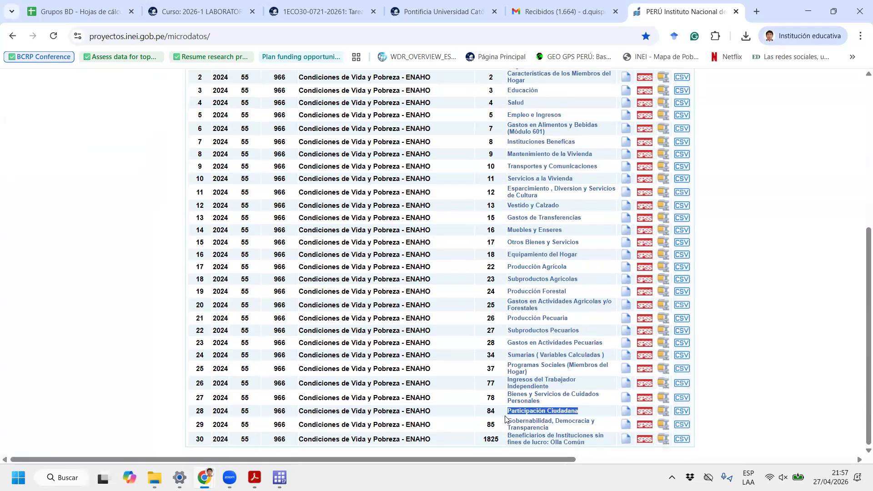
{"action": "left_click_drag", "start_coordinate": [569, 430], "coordinate": [508, 422]}
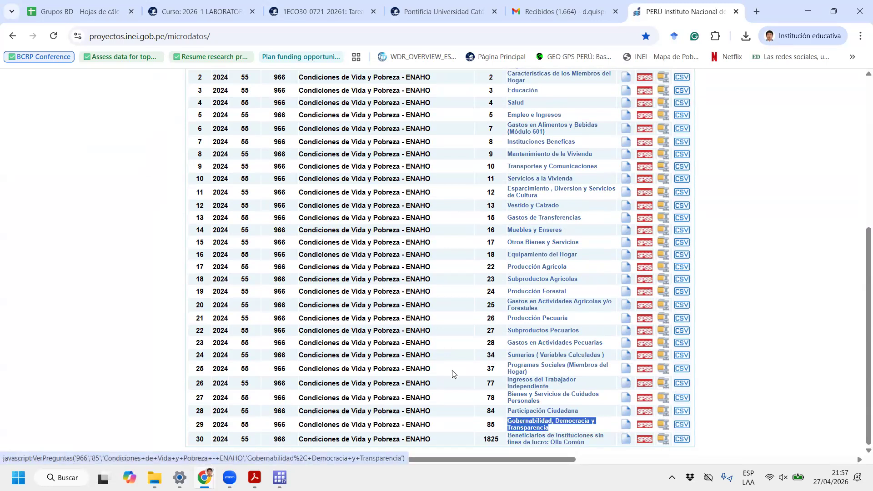
Point out the Módulo column heading, the Sumarias ( Variables Calculadas ) module and the Educación module by highlighting them.
{"action": "scroll", "coordinate": [501, 332], "scroll_direction": "up", "scroll_amount": 1}
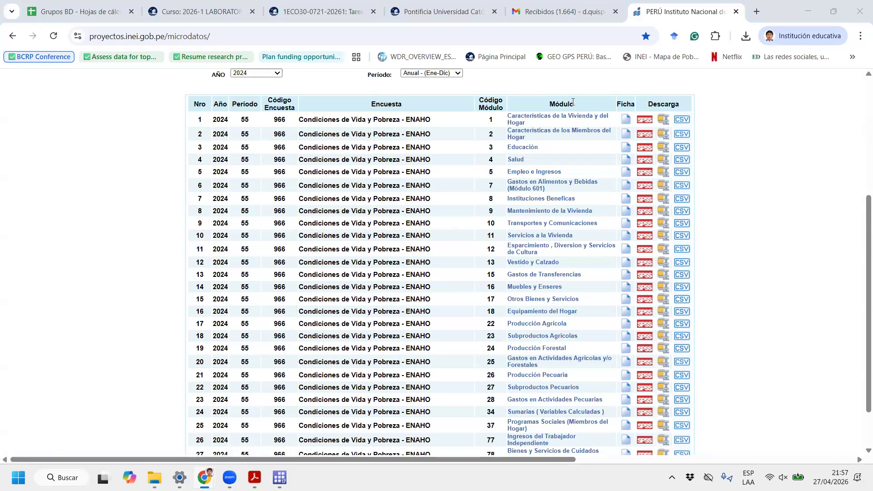
{"action": "left_click_drag", "start_coordinate": [588, 104], "coordinate": [541, 105]}
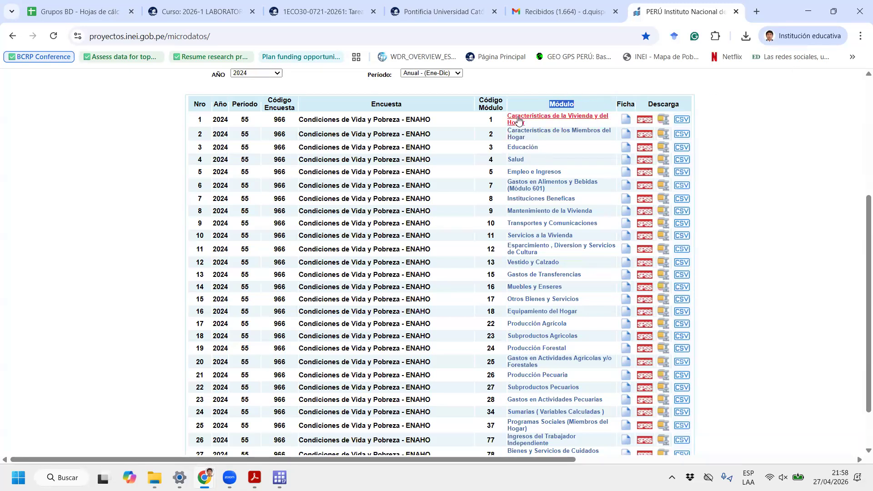
{"action": "left_click", "coordinate": [720, 122]}
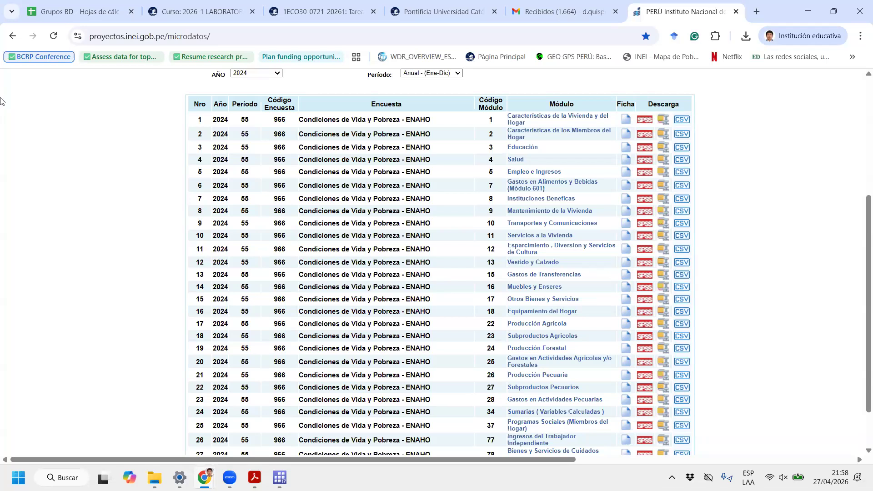
{"action": "left_click_drag", "start_coordinate": [482, 416], "coordinate": [645, 412]}
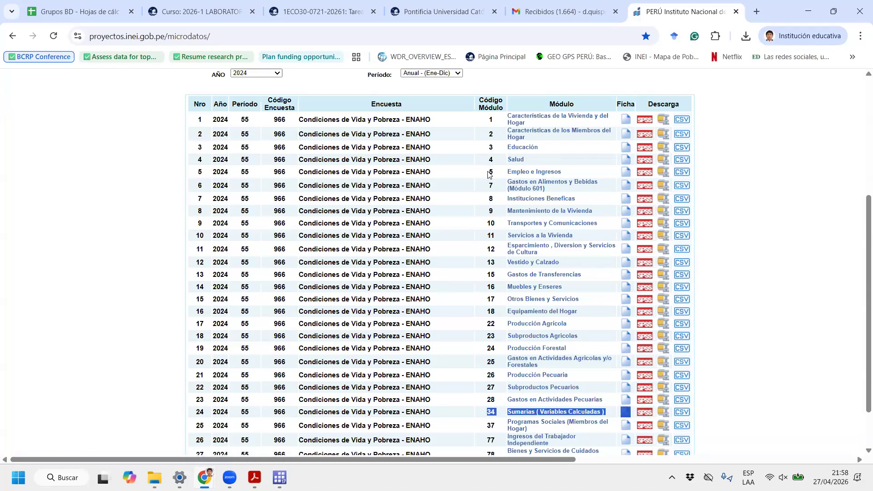
{"action": "left_click_drag", "start_coordinate": [493, 148], "coordinate": [547, 151]}
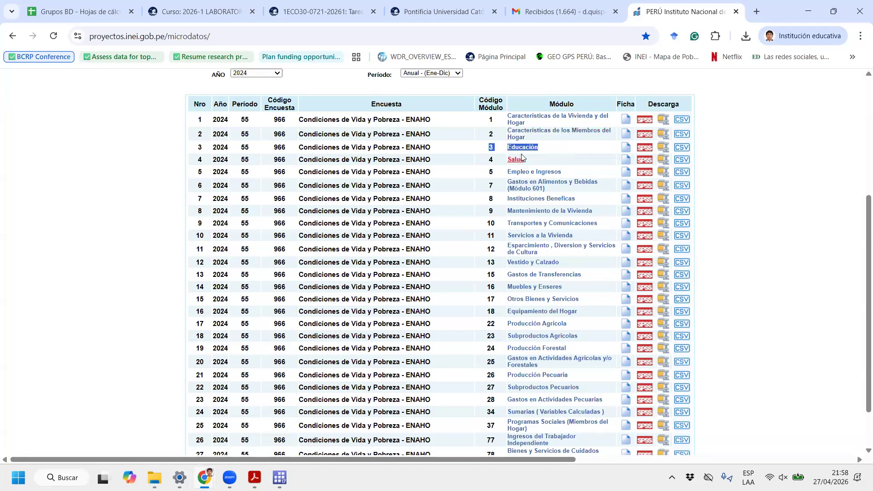
Point out the Características de los Miembros del Hogar and Empleo e Ingresos modules by highlighting them, clearing the highlight at the end.
{"action": "left_click_drag", "start_coordinate": [567, 139], "coordinate": [491, 135]}
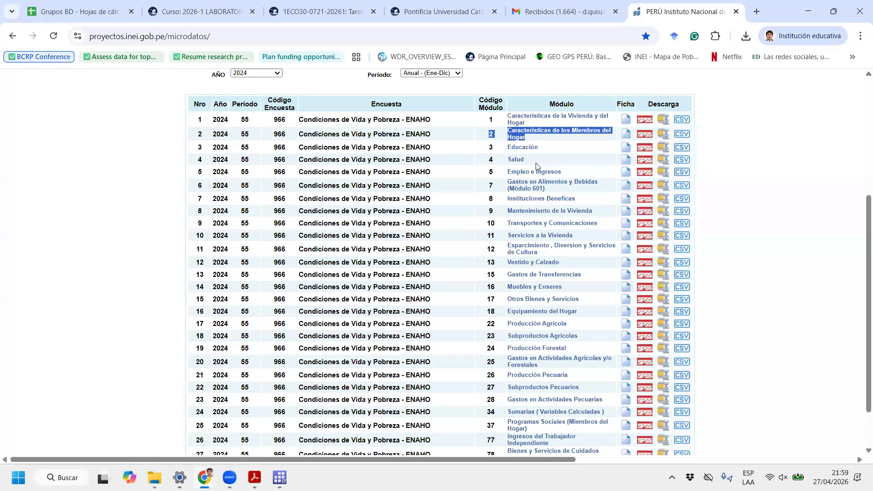
{"action": "scroll", "coordinate": [536, 166], "scroll_direction": "down", "scroll_amount": 1}
{"action": "scroll", "coordinate": [585, 201], "scroll_direction": "up", "scroll_amount": 3}
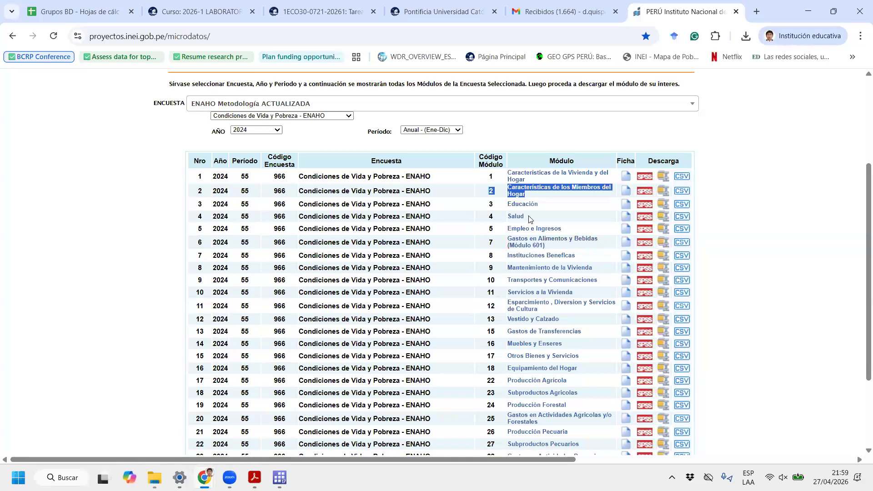
{"action": "left_click_drag", "start_coordinate": [480, 230], "coordinate": [596, 233]}
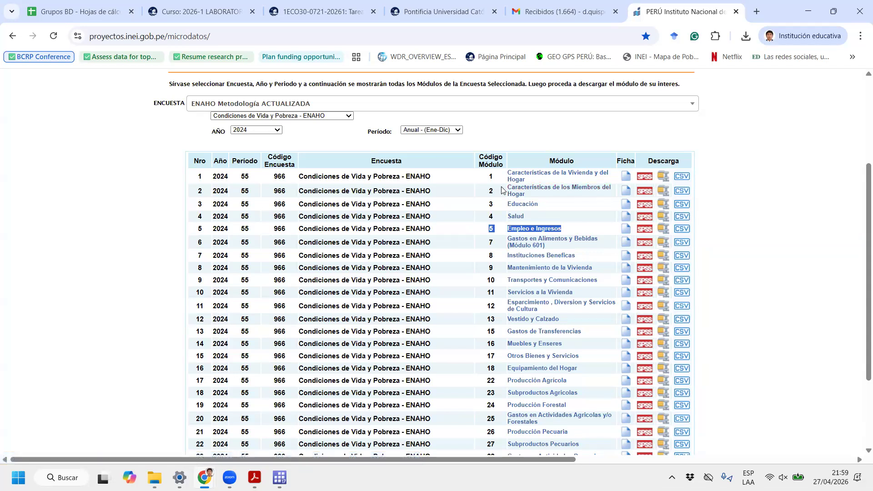
{"action": "left_click", "coordinate": [773, 225]}
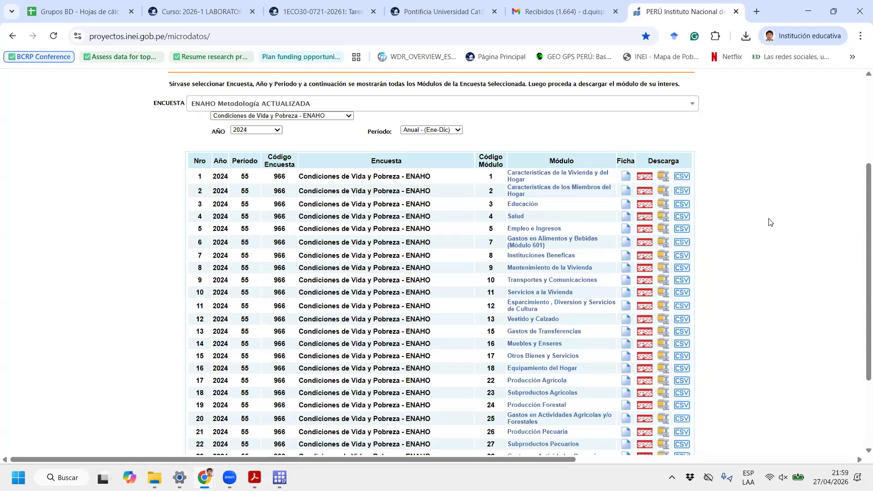
Point out the Programas Sociales, Gastos en Alimentos y Bebidas and Sumarias modules by highlighting each with its module code.
{"action": "scroll", "coordinate": [860, 234], "scroll_direction": "down", "scroll_amount": 1}
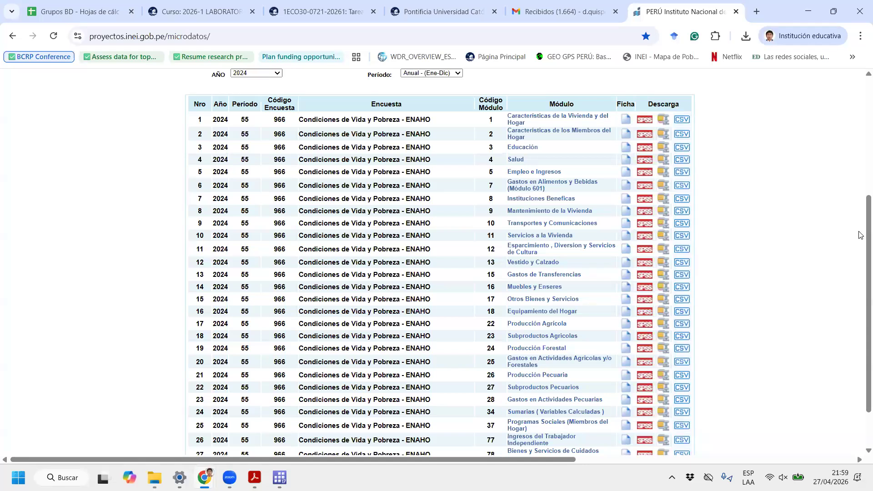
{"action": "scroll", "coordinate": [678, 286], "scroll_direction": "down", "scroll_amount": 1}
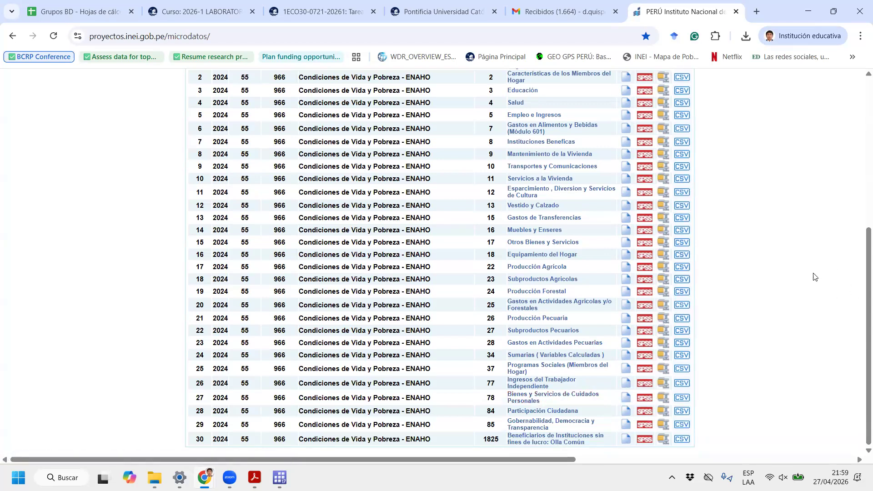
{"action": "left_click_drag", "start_coordinate": [487, 370], "coordinate": [698, 366]}
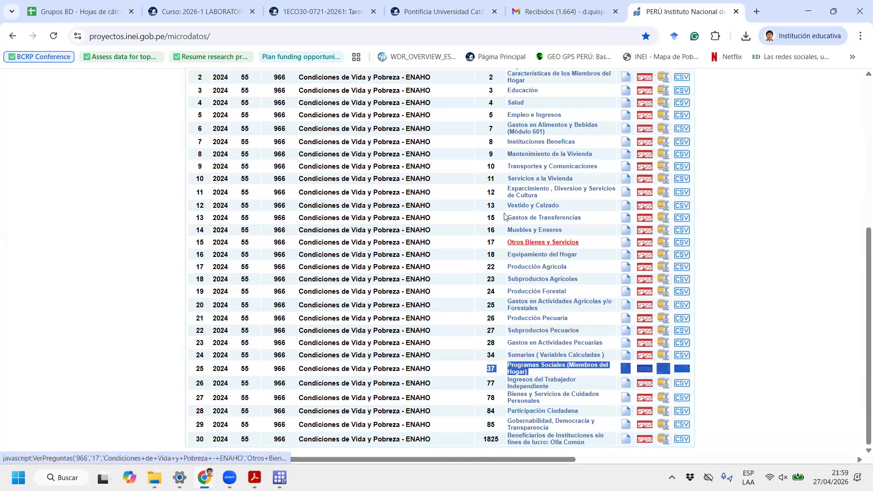
{"action": "left_click", "coordinate": [491, 132]}
{"action": "left_click_drag", "start_coordinate": [528, 129], "coordinate": [693, 130]}
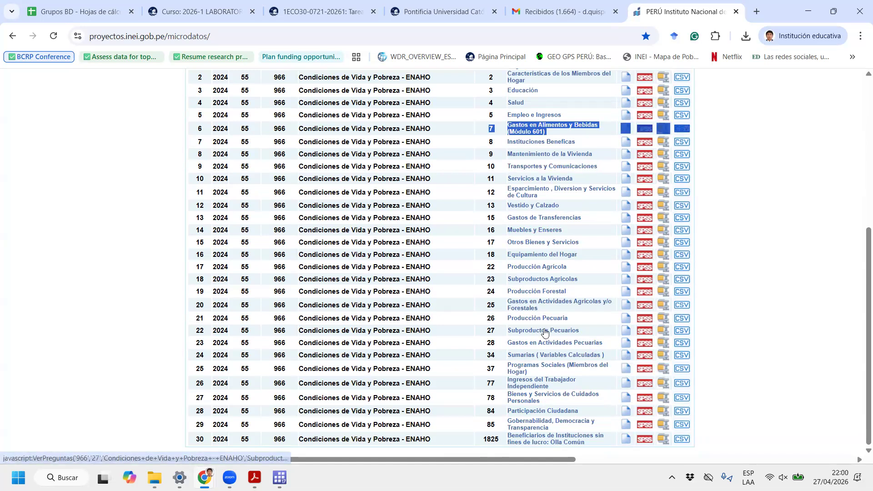
{"action": "left_click_drag", "start_coordinate": [485, 358], "coordinate": [604, 352]}
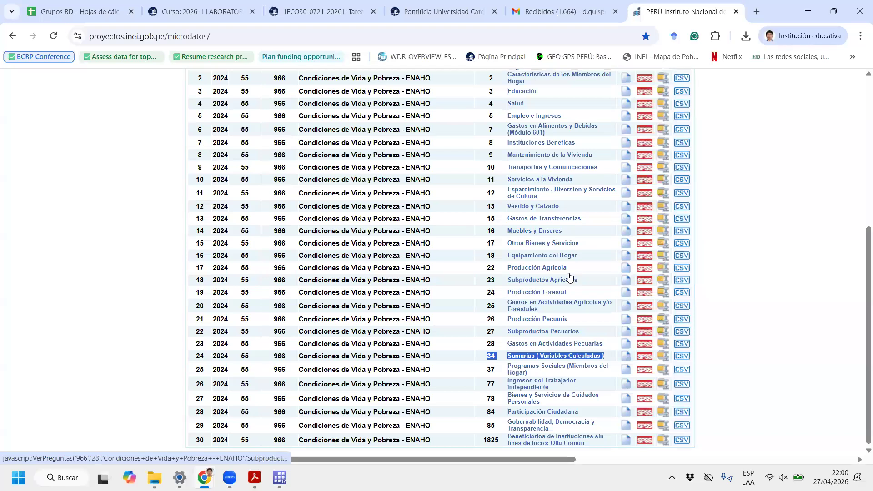
Highlight module 2, Características de los Miembros del Hogar, review the rest of the list down to module 1825, and clear the highlight.
{"action": "scroll", "coordinate": [546, 245], "scroll_direction": "up", "scroll_amount": 2}
{"action": "left_click_drag", "start_coordinate": [472, 201], "coordinate": [551, 195]}
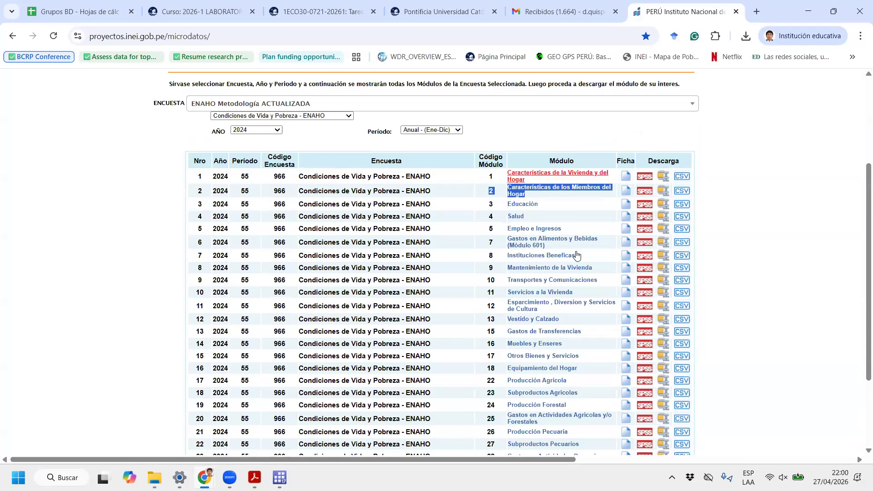
{"action": "scroll", "coordinate": [749, 262], "scroll_direction": "down", "scroll_amount": 1}
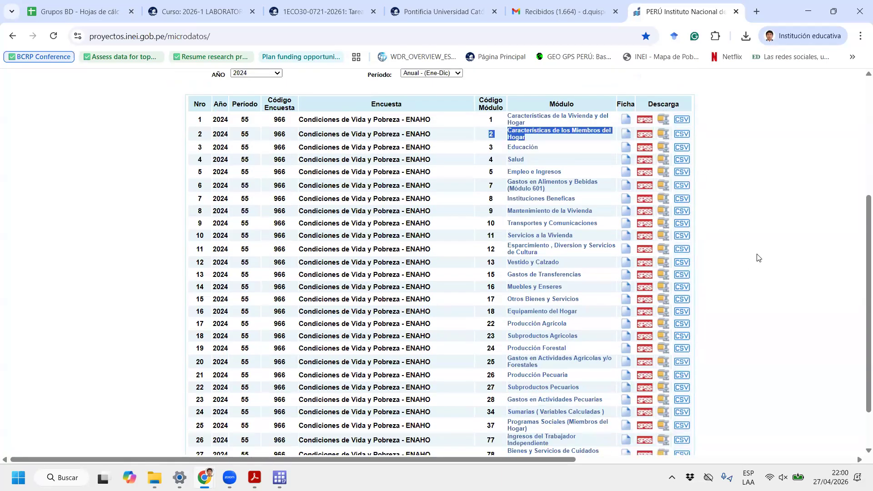
{"action": "scroll", "coordinate": [758, 258], "scroll_direction": "down", "scroll_amount": 1}
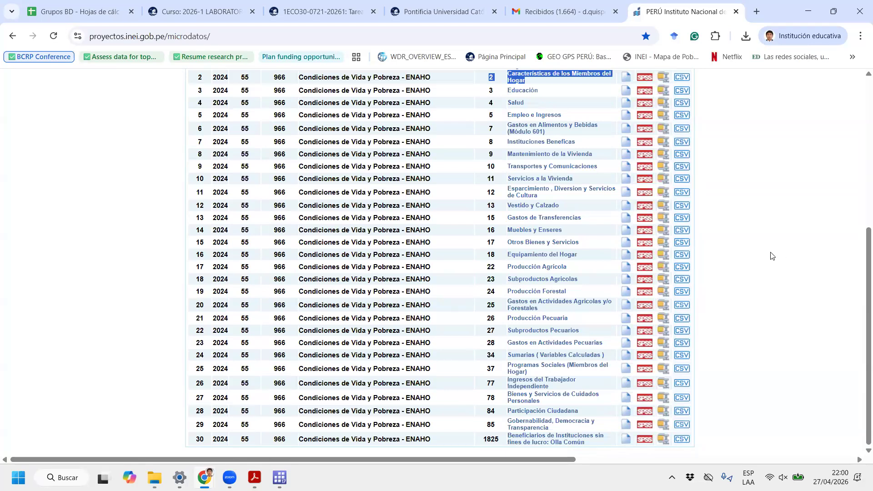
{"action": "left_click", "coordinate": [770, 237]}
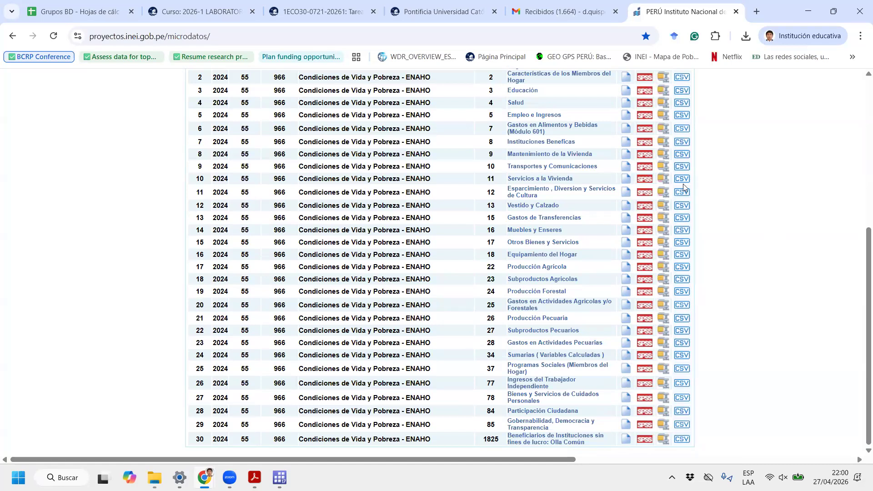
Highlight the Salud, Empleo e Ingresos and Características de los Miembros del Hogar modules in turn as examples of datasets to combine.
{"action": "double_click", "coordinate": [491, 102]}
{"action": "left_click_drag", "start_coordinate": [556, 104], "coordinate": [558, 103]}
{"action": "scroll", "coordinate": [564, 127], "scroll_direction": "up", "scroll_amount": 1}
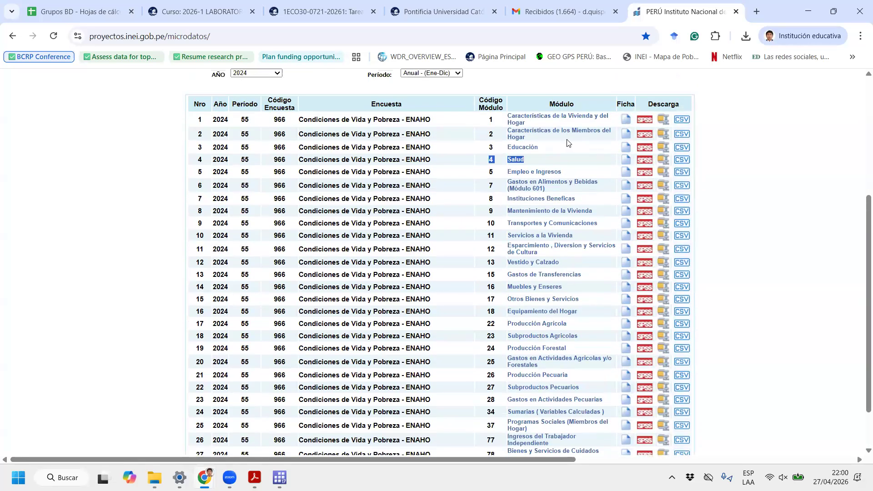
{"action": "left_click_drag", "start_coordinate": [483, 172], "coordinate": [566, 174]}
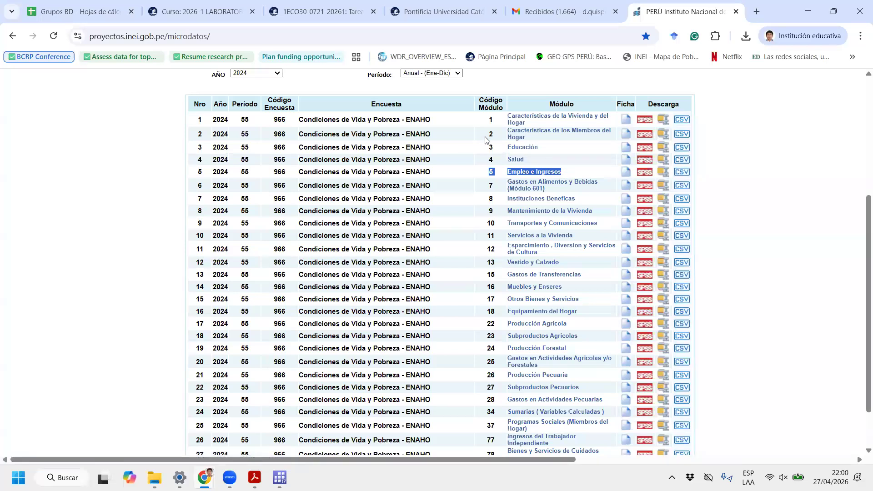
{"action": "left_click_drag", "start_coordinate": [488, 138], "coordinate": [534, 137]}
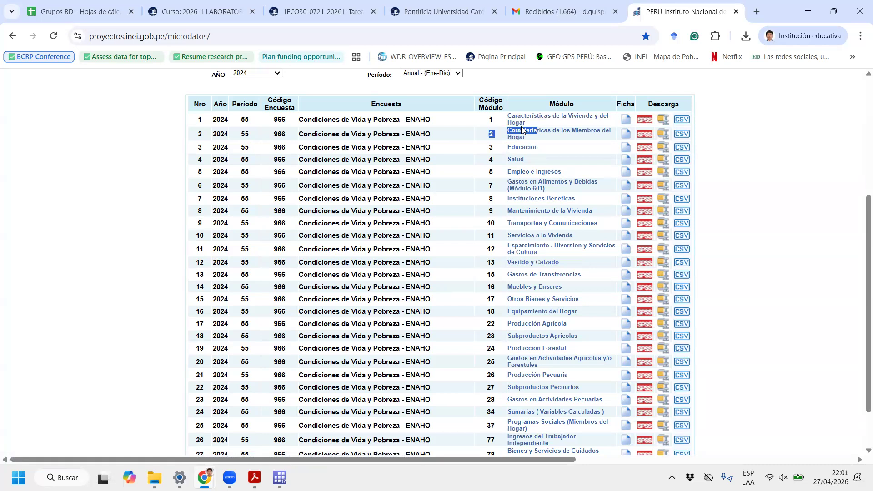
Switch to sesion_08.pdf in Acrobat, highlight the word merge in the title slide, and return to the ENAHO module list.
{"action": "left_click", "coordinate": [253, 476]}
{"action": "scroll", "coordinate": [227, 205], "scroll_direction": "up", "scroll_amount": 3}
{"action": "left_click", "coordinate": [225, 229]}
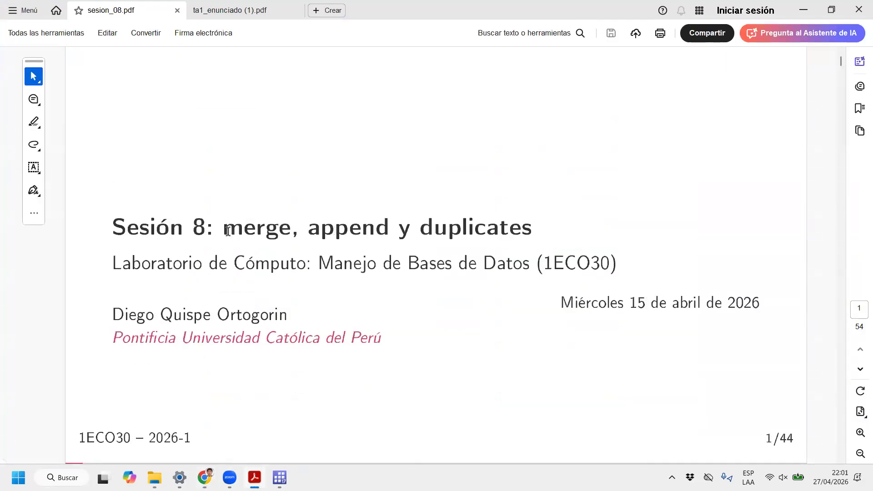
{"action": "double_click", "coordinate": [289, 233]}
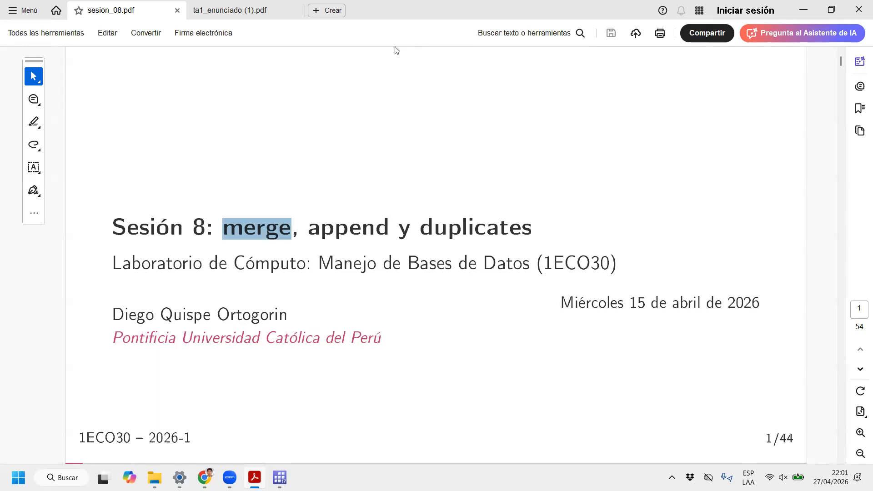
{"action": "left_click", "coordinate": [803, 10]}
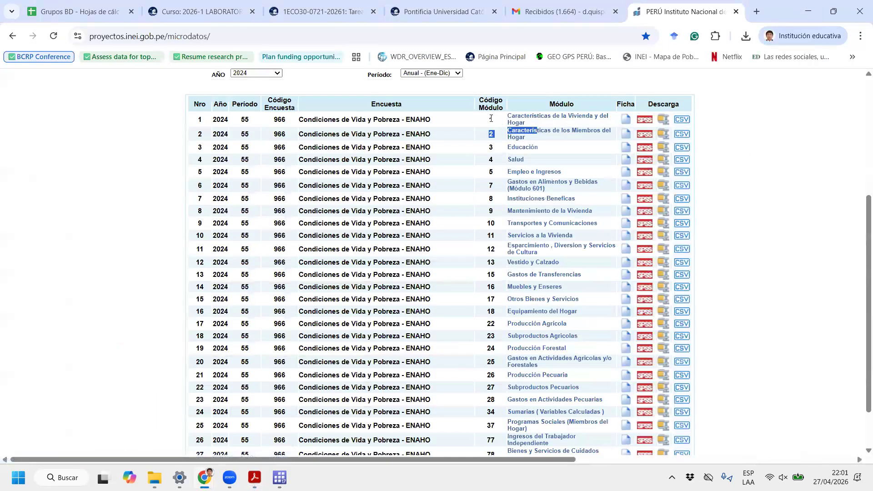
Point out module codes 1, 2 and 4 in the Código Módulo column by highlighting them one after another.
{"action": "double_click", "coordinate": [490, 118]}
{"action": "double_click", "coordinate": [492, 136]}
{"action": "double_click", "coordinate": [491, 159]}
{"action": "double_click", "coordinate": [491, 120]}
{"action": "left_click_drag", "start_coordinate": [485, 135], "coordinate": [500, 161]}
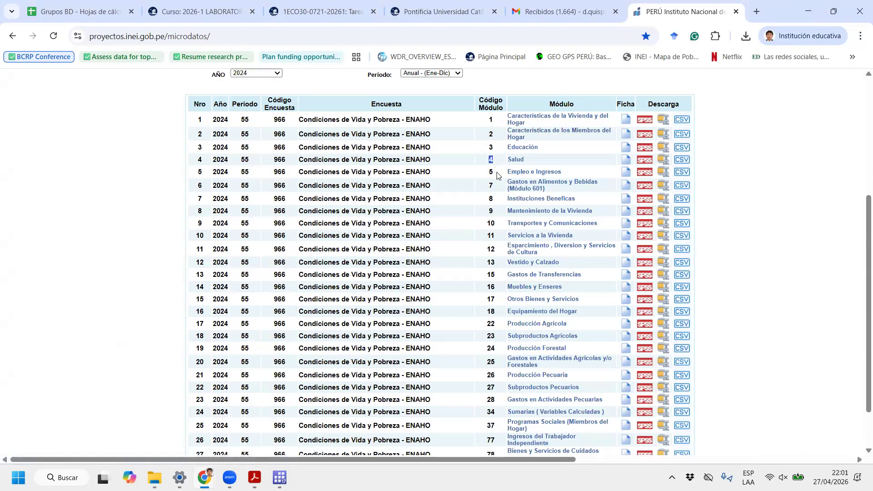
Highlight the Características de la Vivienda y del Hogar entry and module codes 1 and 5, and look over the whole list.
{"action": "left_click_drag", "start_coordinate": [487, 119], "coordinate": [503, 128]}
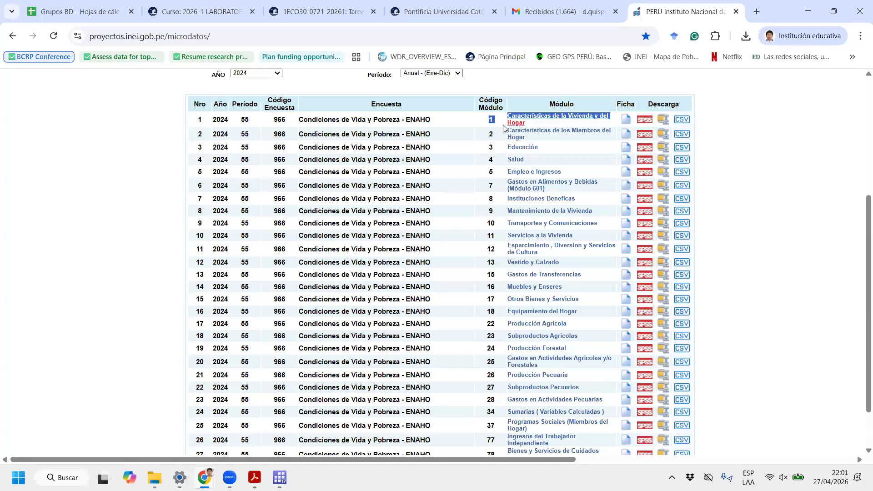
{"action": "left_click", "coordinate": [491, 127]}
{"action": "double_click", "coordinate": [492, 120]}
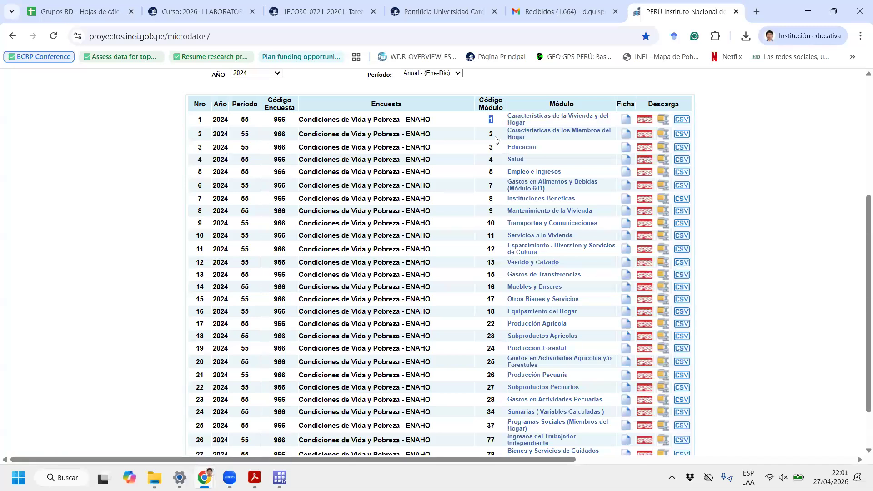
{"action": "left_click_drag", "start_coordinate": [485, 176], "coordinate": [497, 176]}
{"action": "scroll", "coordinate": [521, 242], "scroll_direction": "down", "scroll_amount": 1}
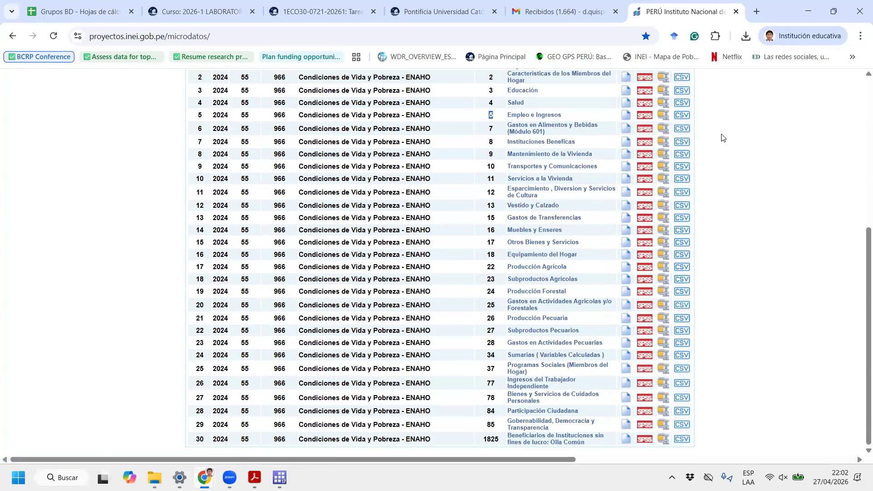
{"action": "scroll", "coordinate": [723, 137], "scroll_direction": "up", "scroll_amount": 3}
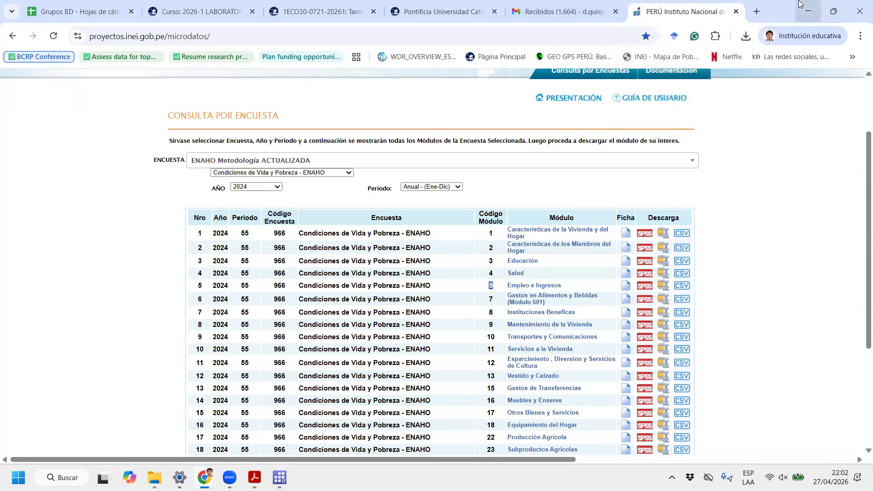
Switch to Stata and run clear all to remove the loaded dataset from memory.
{"action": "left_click", "coordinate": [808, 11]}
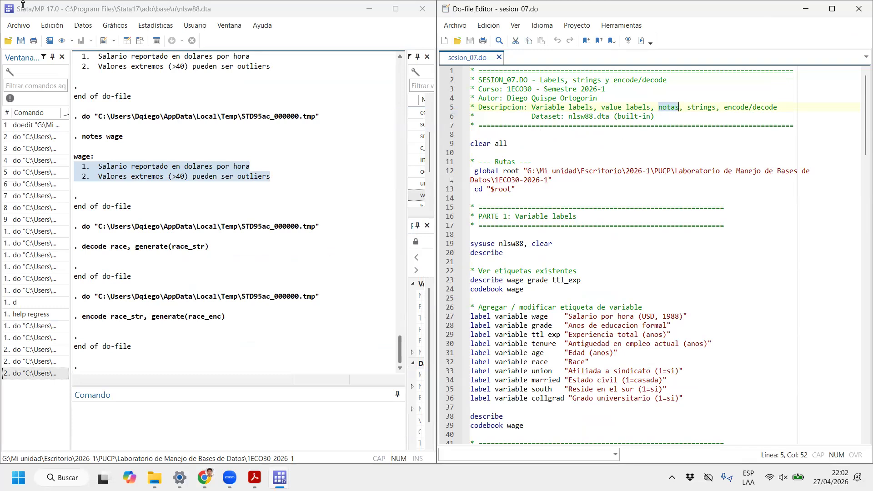
{"action": "left_click", "coordinate": [176, 428]}
{"action": "type", "text": "clear all"}
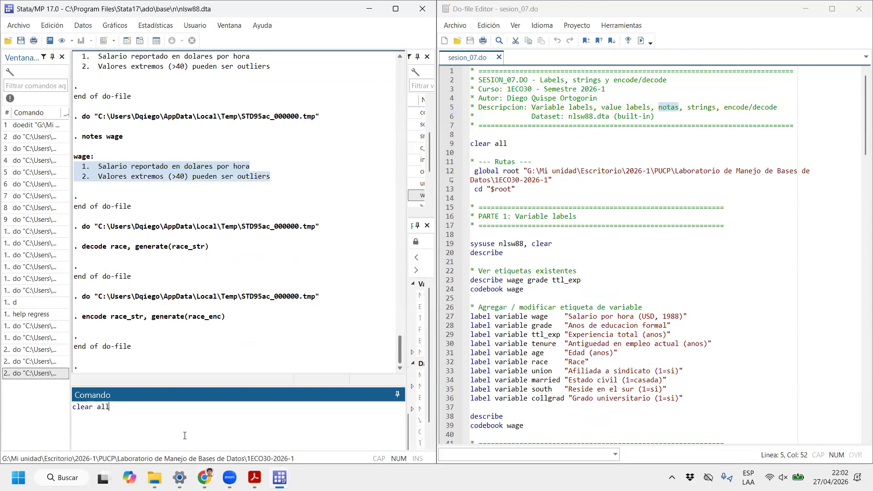
{"action": "key", "text": "Return"}
Open the empty Data Editor in browse mode and select two side-by-side blocks, 29 rows by 9 columns and 29 rows by 10 columns.
{"action": "left_click", "coordinate": [126, 40]}
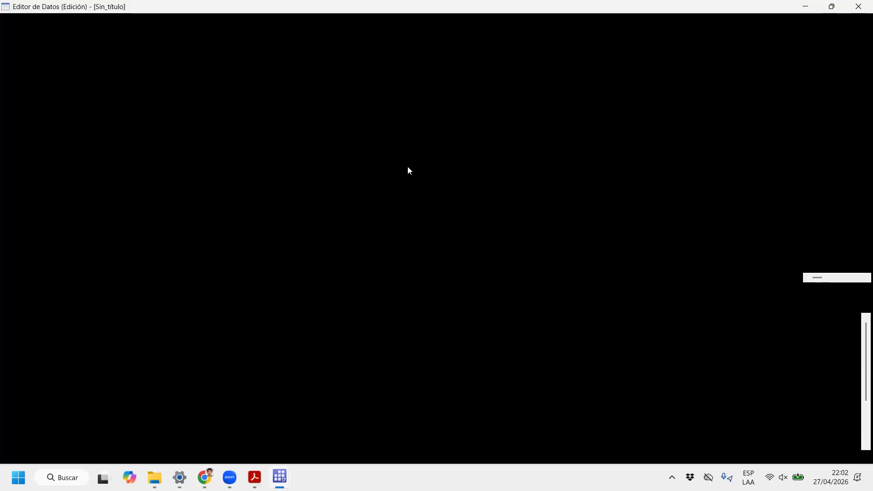
{"action": "left_click", "coordinate": [515, 251]}
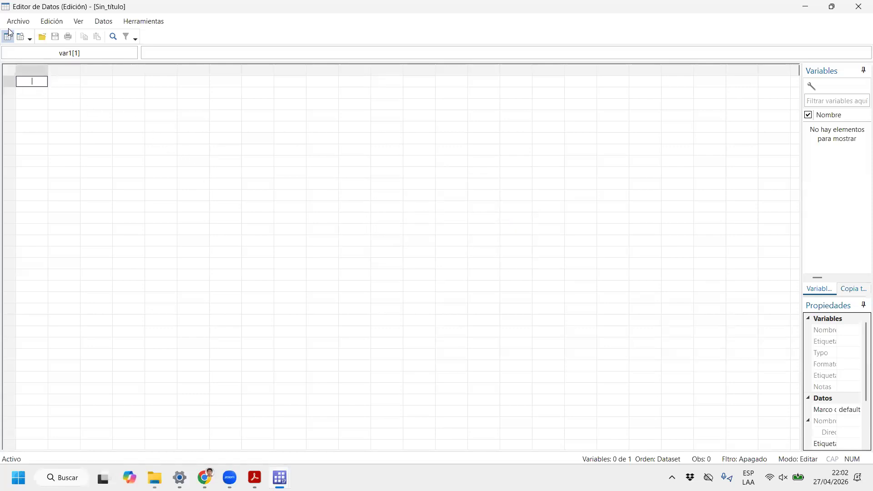
{"action": "left_click", "coordinate": [18, 39]}
{"action": "left_click_drag", "start_coordinate": [28, 81], "coordinate": [302, 404]}
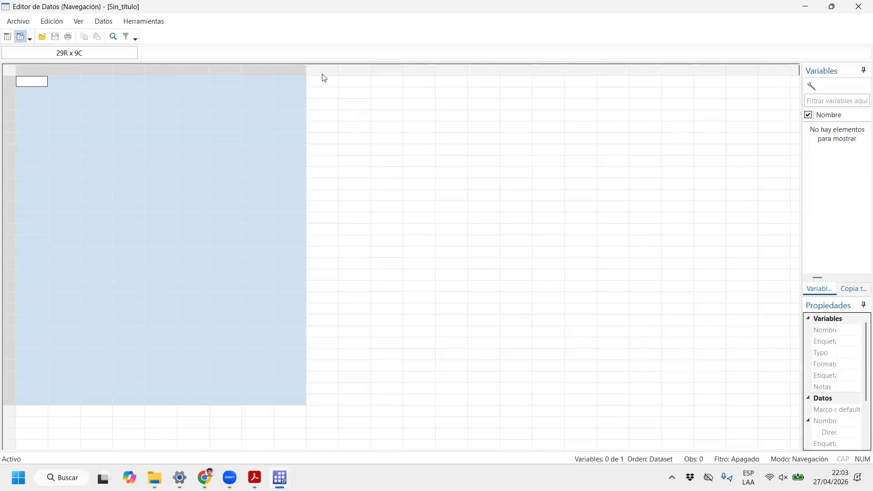
{"action": "left_click_drag", "start_coordinate": [332, 396], "coordinate": [476, 58]}
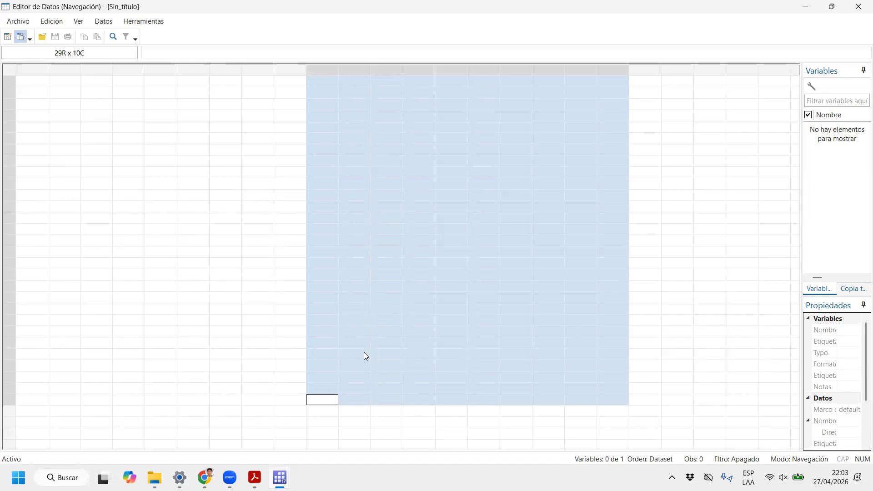
Switch to sesion_08.pdf in Acrobat, highlight the word append in the title slide, and return to Stata's Data Editor.
{"action": "left_click", "coordinate": [255, 477]}
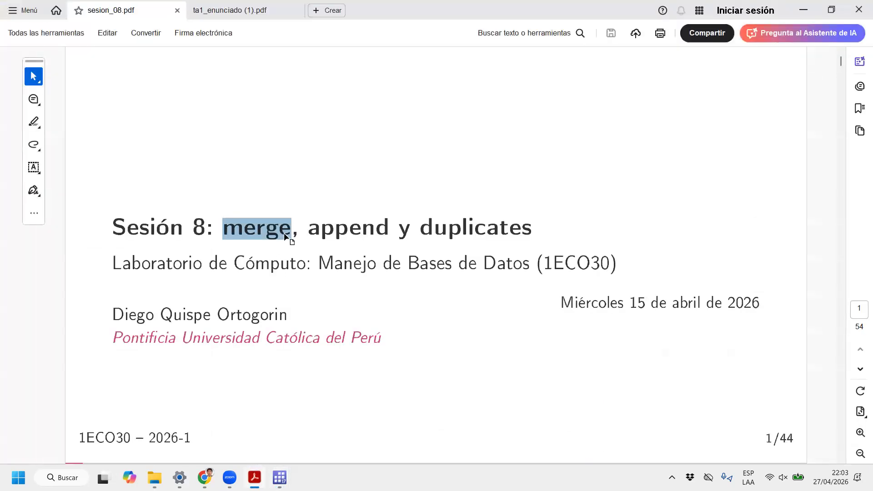
{"action": "left_click_drag", "start_coordinate": [390, 228], "coordinate": [308, 227]}
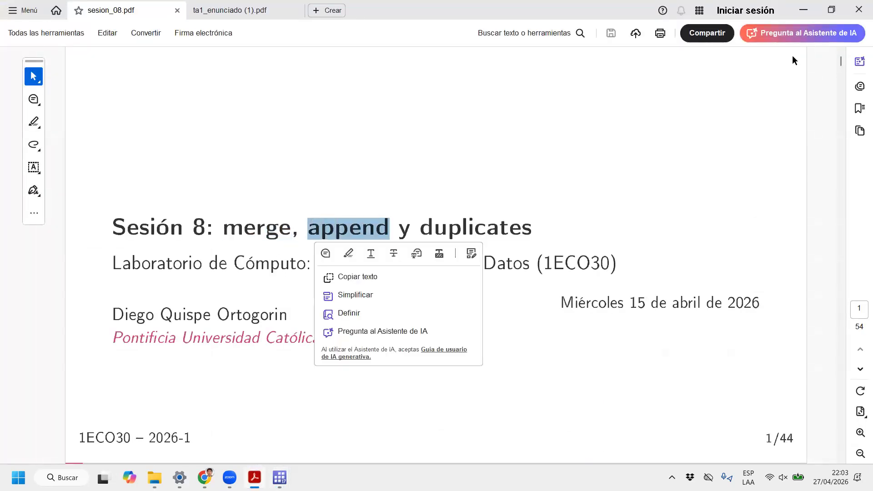
{"action": "left_click", "coordinate": [806, 8]}
{"action": "left_click", "coordinate": [806, 7]}
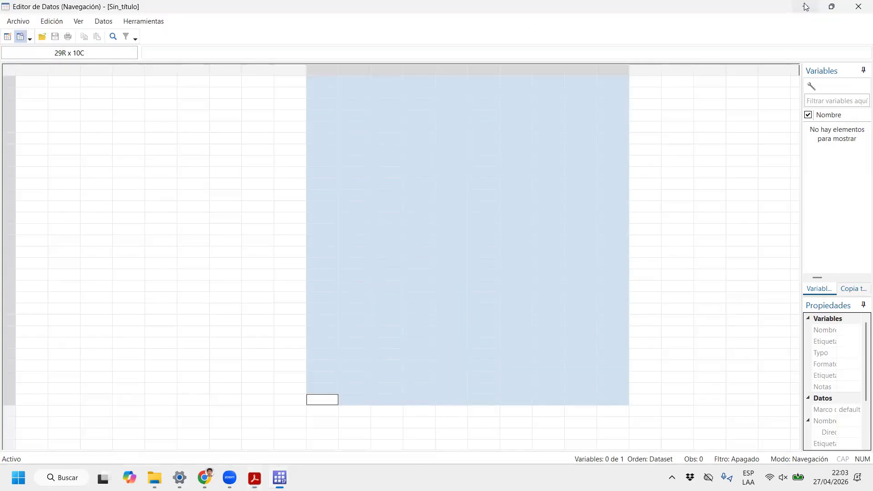
Illustrate append by selecting a block of 17 rows by 4 columns from the first cell, and a 16-row by 4-column block directly beneath it.
{"action": "left_click", "coordinate": [90, 81]}
{"action": "left_click_drag", "start_coordinate": [37, 81], "coordinate": [139, 265]}
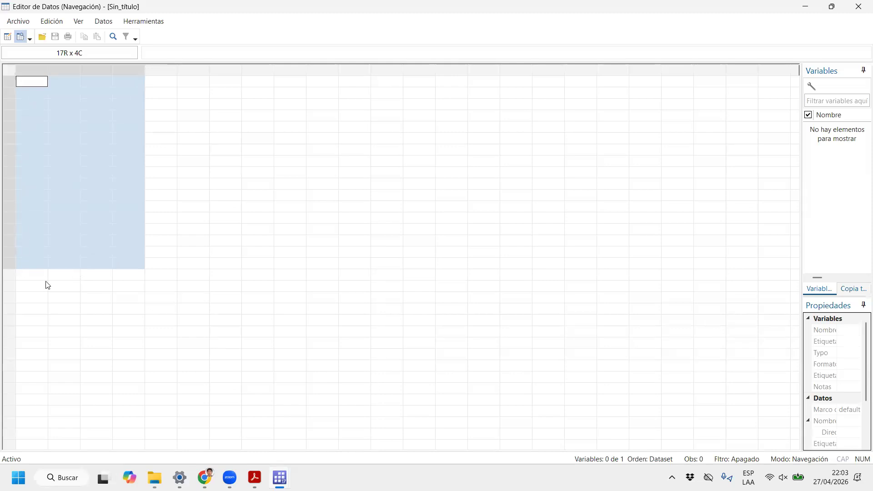
{"action": "left_click_drag", "start_coordinate": [37, 276], "coordinate": [117, 453]}
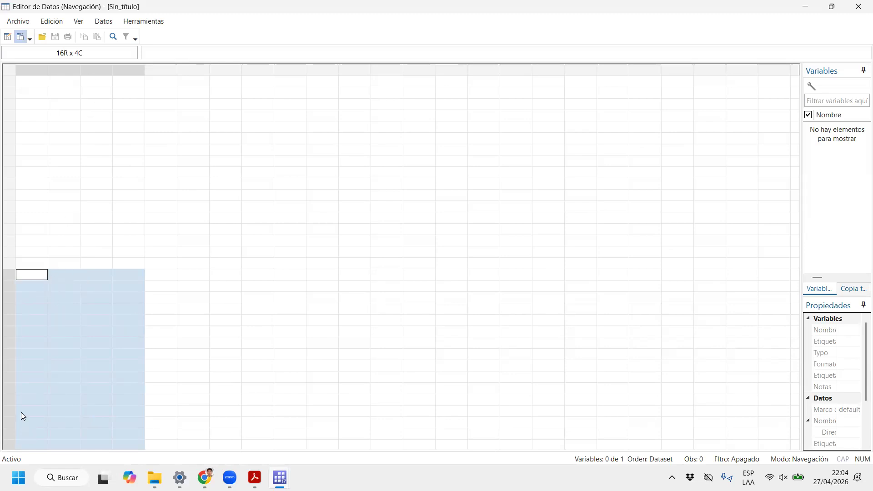
Switch to sesion_08.pdf in Acrobat and highlight the word duplicates in the title slide.
{"action": "left_click", "coordinate": [801, 2]}
{"action": "left_click", "coordinate": [254, 477]}
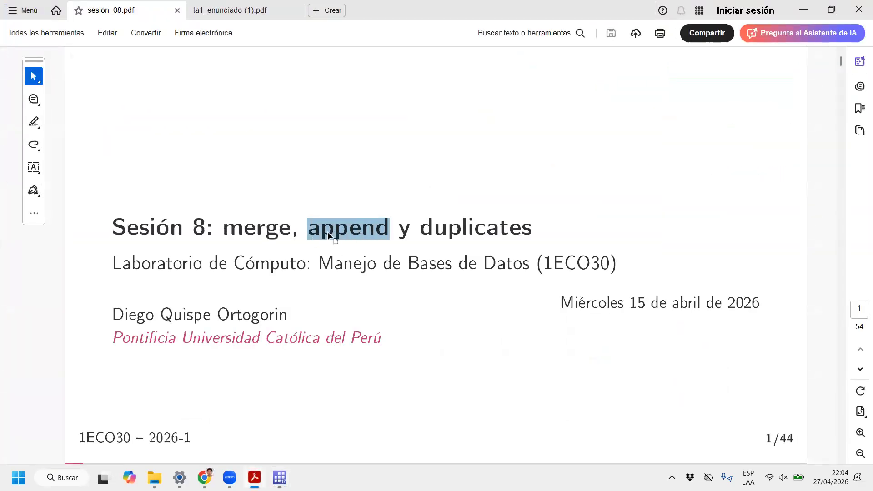
{"action": "left_click_drag", "start_coordinate": [419, 228], "coordinate": [539, 228]}
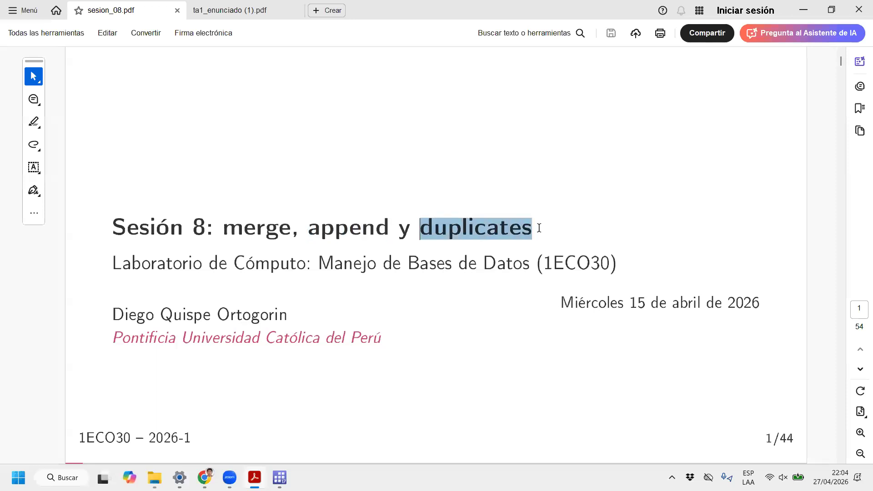
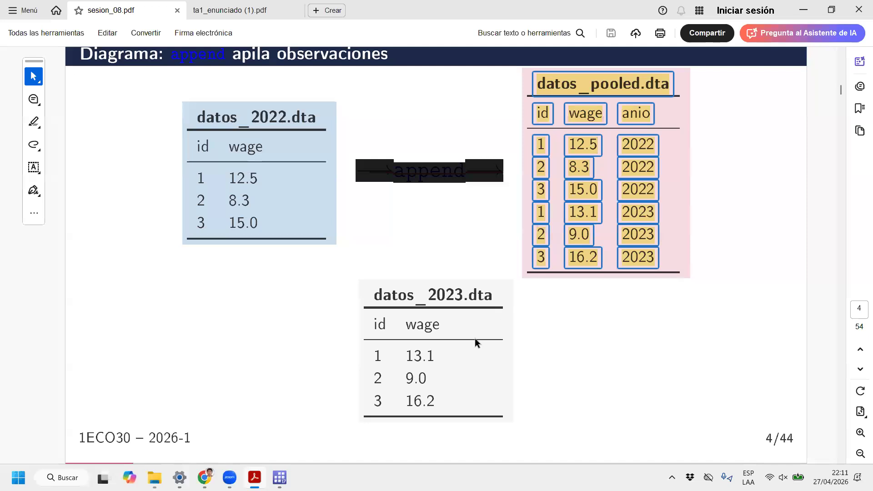
Advance from the append diagram to the Sintaxis de append slide and highlight the generate(newvar) option.
{"action": "left_click", "coordinate": [633, 122]}
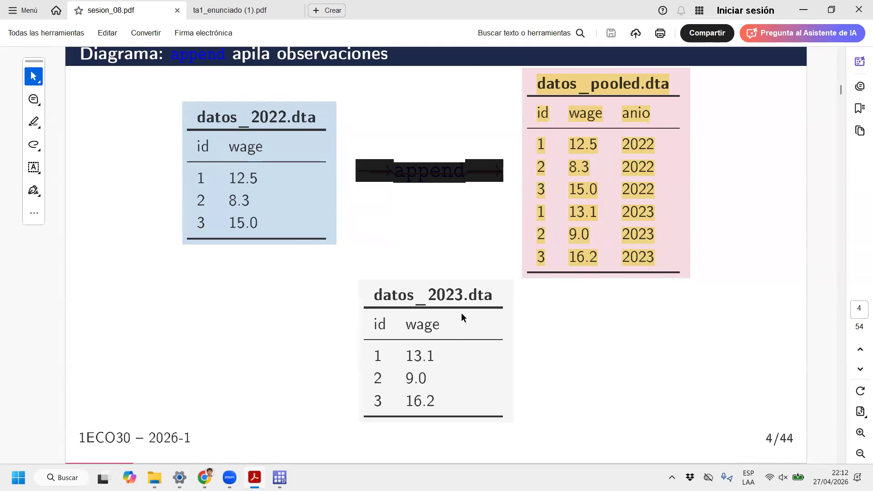
{"action": "key", "text": "Right"}
{"action": "key", "text": "Right"}
{"action": "key", "text": "Right"}
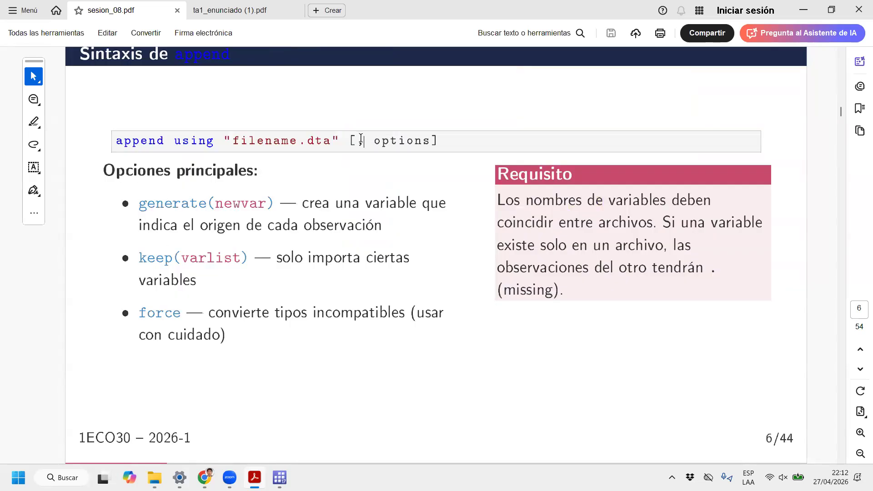
{"action": "left_click", "coordinate": [139, 204]}
{"action": "left_click", "coordinate": [264, 200], "text": "shift"}
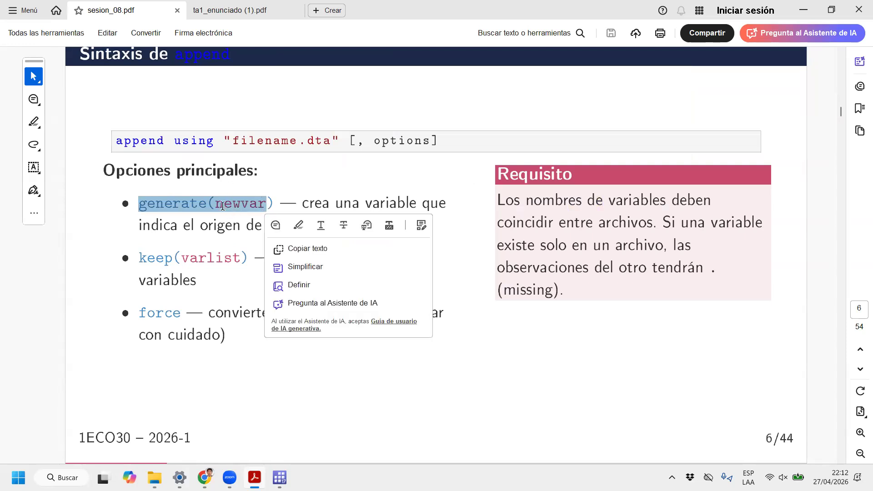
{"action": "left_click", "coordinate": [224, 299]}
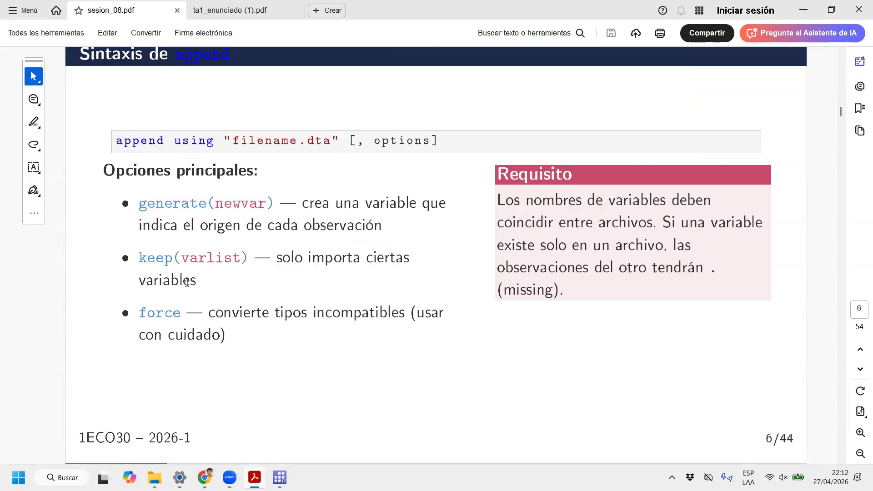
Highlight the keep(varlist) option and the full force bullet on the append syntax slide.
{"action": "left_click_drag", "start_coordinate": [149, 256], "coordinate": [206, 285]}
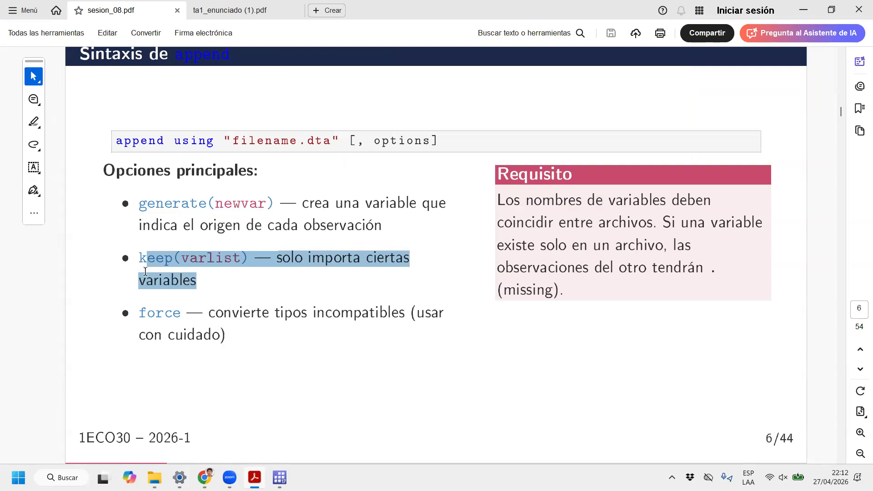
{"action": "left_click", "coordinate": [125, 255]}
{"action": "left_click_drag", "start_coordinate": [139, 258], "coordinate": [173, 261]}
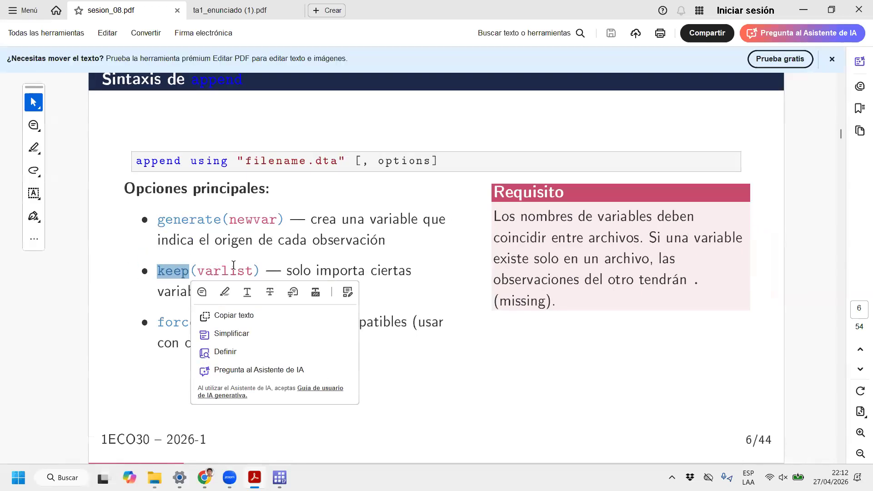
{"action": "left_click_drag", "start_coordinate": [253, 271], "coordinate": [197, 280]}
{"action": "left_click_drag", "start_coordinate": [157, 321], "coordinate": [250, 339]}
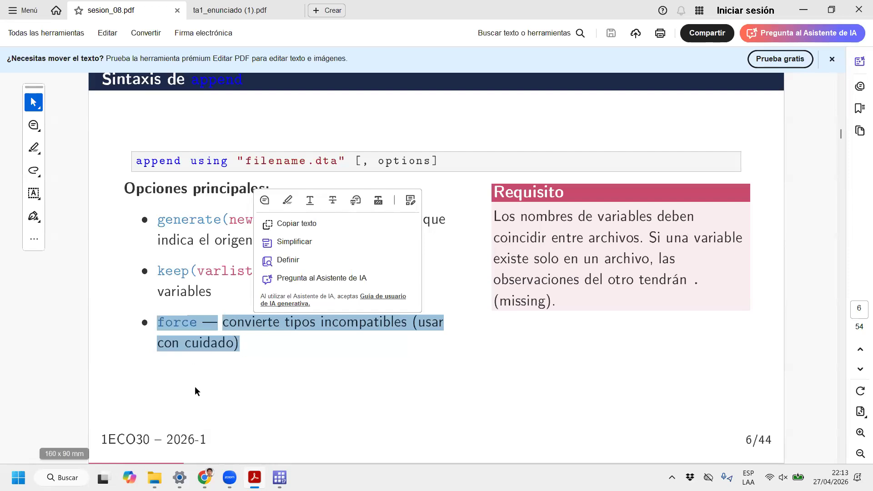
View the slide with the ENAHO year-pooling example, comparing it with the append syntax slide.
{"action": "scroll", "coordinate": [524, 288], "scroll_direction": "down", "scroll_amount": 1}
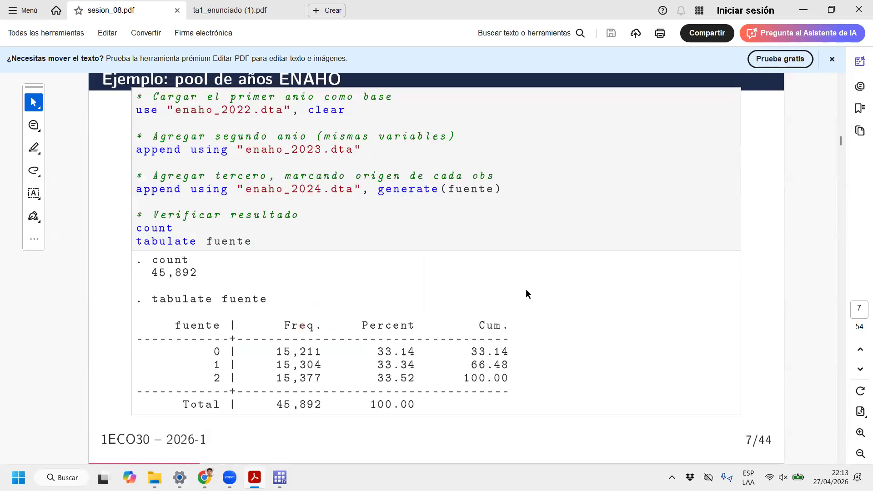
{"action": "scroll", "coordinate": [526, 288], "scroll_direction": "up", "scroll_amount": 1}
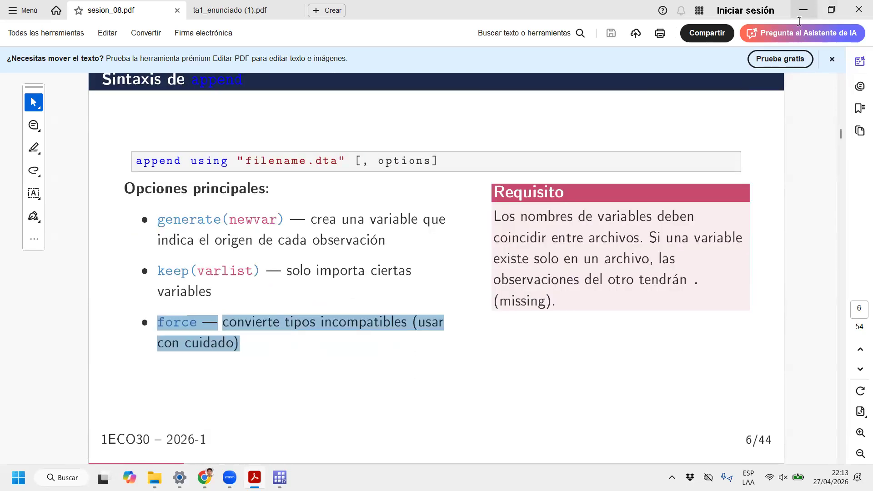
{"action": "scroll", "coordinate": [526, 288], "scroll_direction": "down", "scroll_amount": 1}
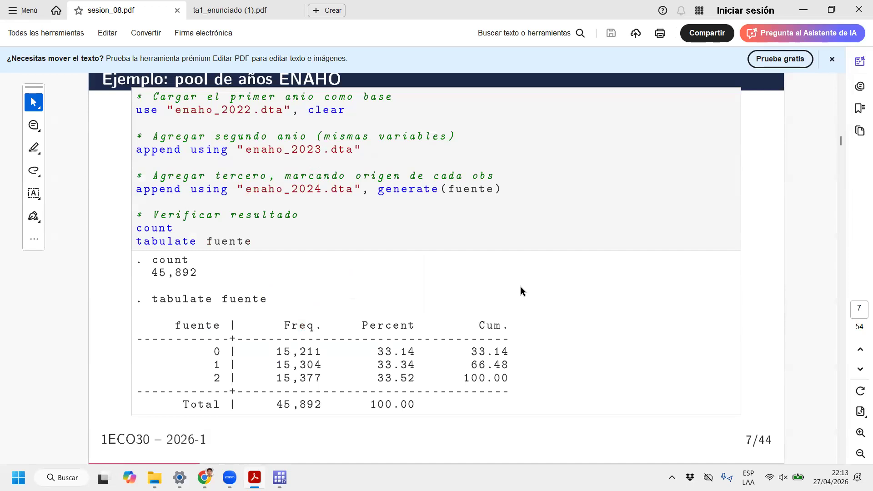
Leave the PDF and open sesion_08.do from the bloque_a folder in Stata.
{"action": "left_click", "coordinate": [803, 9]}
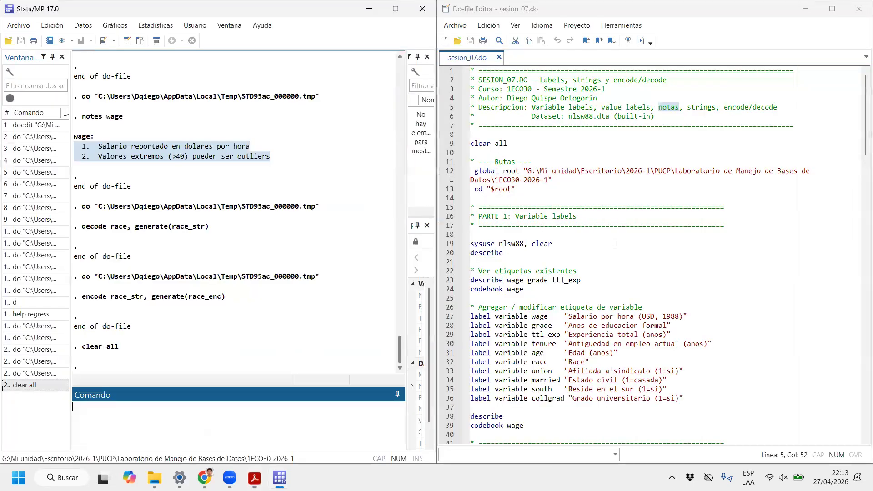
{"action": "scroll", "coordinate": [615, 244], "scroll_direction": "down", "scroll_amount": 20}
{"action": "scroll", "coordinate": [615, 244], "scroll_direction": "up", "scroll_amount": 4}
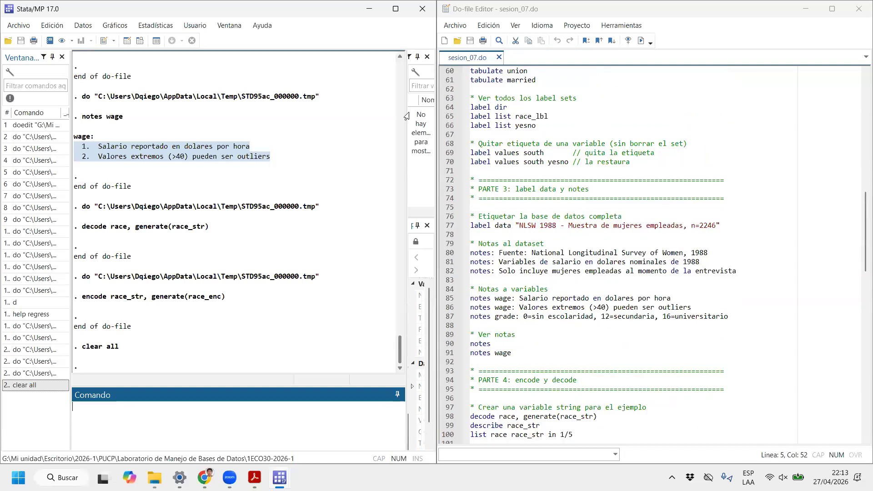
{"action": "left_click", "coordinate": [154, 478]}
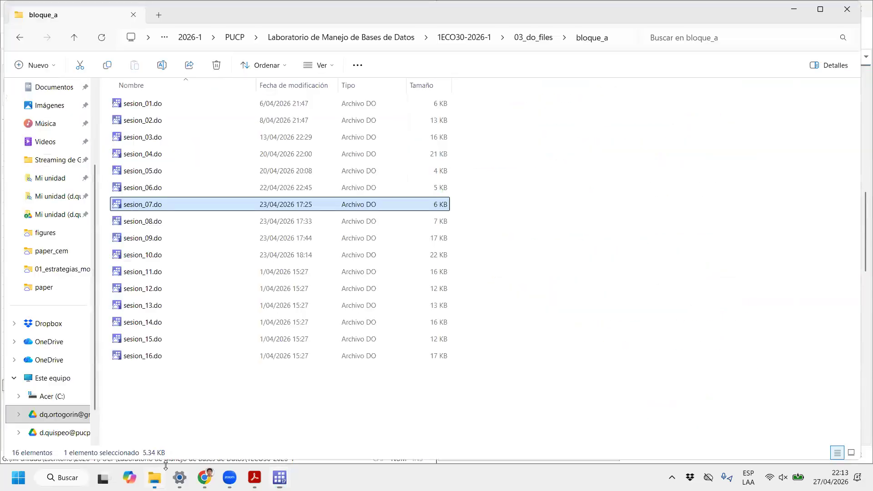
{"action": "double_click", "coordinate": [184, 228]}
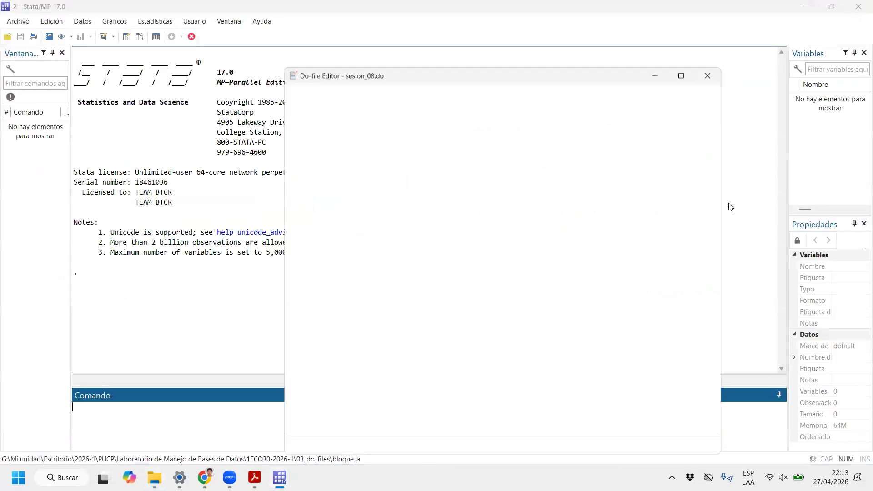
Skim sesion_08.do through the merge and duplicates parts, and return to the section that prepares the example datasets.
{"action": "scroll", "coordinate": [629, 212], "scroll_direction": "down", "scroll_amount": 4}
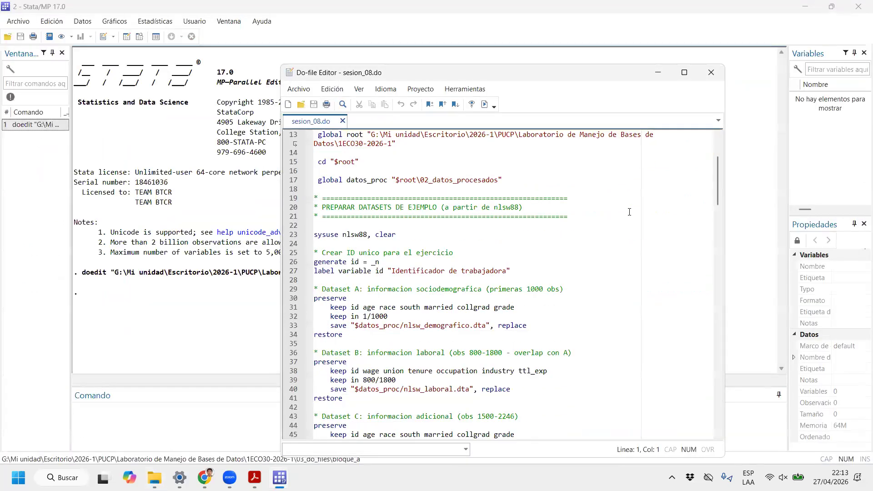
{"action": "scroll", "coordinate": [629, 212], "scroll_direction": "down", "scroll_amount": 20}
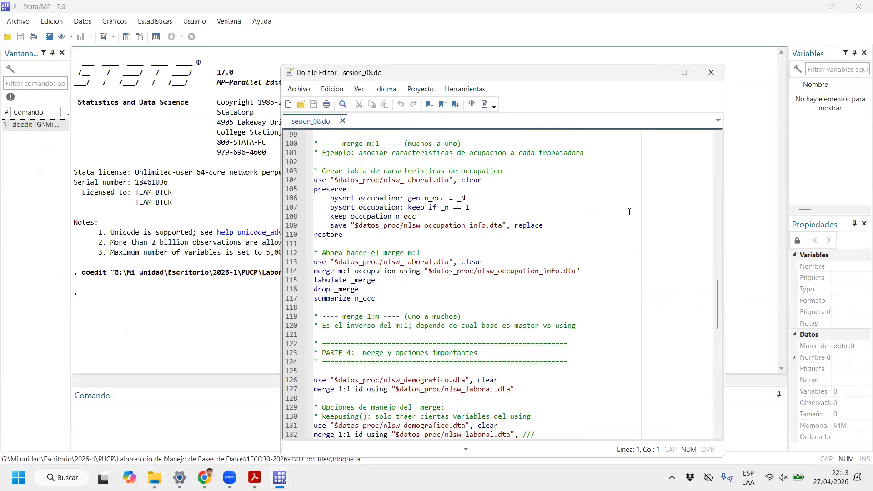
{"action": "scroll", "coordinate": [629, 212], "scroll_direction": "down", "scroll_amount": 7}
{"action": "scroll", "coordinate": [629, 212], "scroll_direction": "down", "scroll_amount": 11}
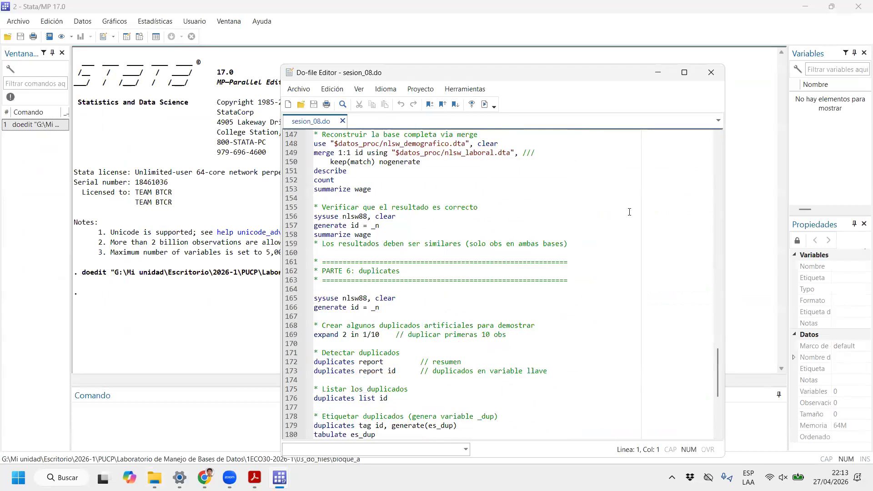
{"action": "scroll", "coordinate": [494, 266], "scroll_direction": "up", "scroll_amount": 20}
{"action": "scroll", "coordinate": [494, 266], "scroll_direction": "up", "scroll_amount": 20}
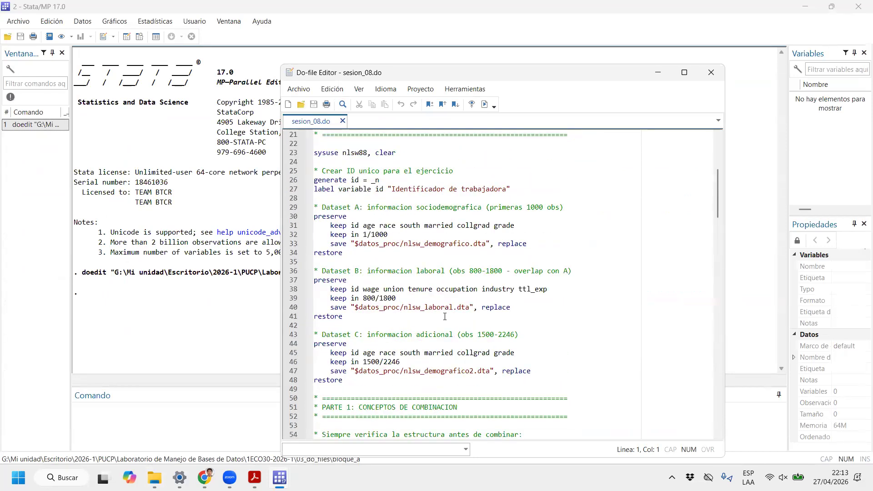
{"action": "scroll", "coordinate": [444, 317], "scroll_direction": "up", "scroll_amount": 1}
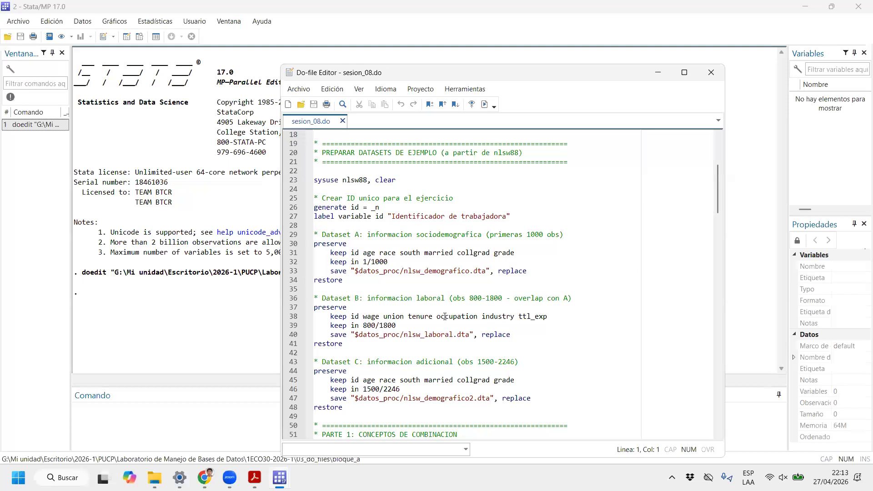
{"action": "scroll", "coordinate": [444, 316], "scroll_direction": "down", "scroll_amount": 4}
{"action": "scroll", "coordinate": [523, 191], "scroll_direction": "up", "scroll_amount": 2}
Arrange the Do-file Editor and the main Stata window side by side, each filling half the screen.
{"action": "left_click_drag", "start_coordinate": [612, 74], "coordinate": [757, 118]}
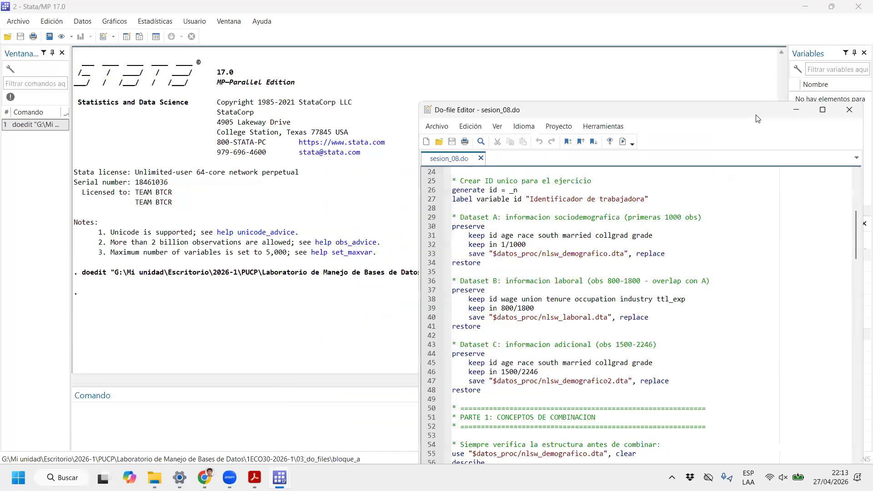
{"action": "key", "text": "super+Right"}
{"action": "left_click", "coordinate": [147, 137]}
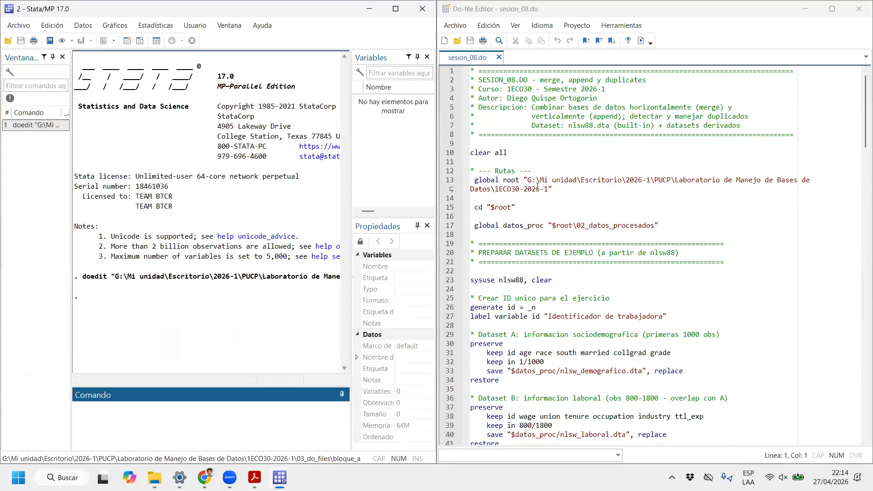
Run the do-file from clear all on line 10 through the Dataset C restore on line 48.
{"action": "left_click_drag", "start_coordinate": [470, 152], "coordinate": [509, 352]}
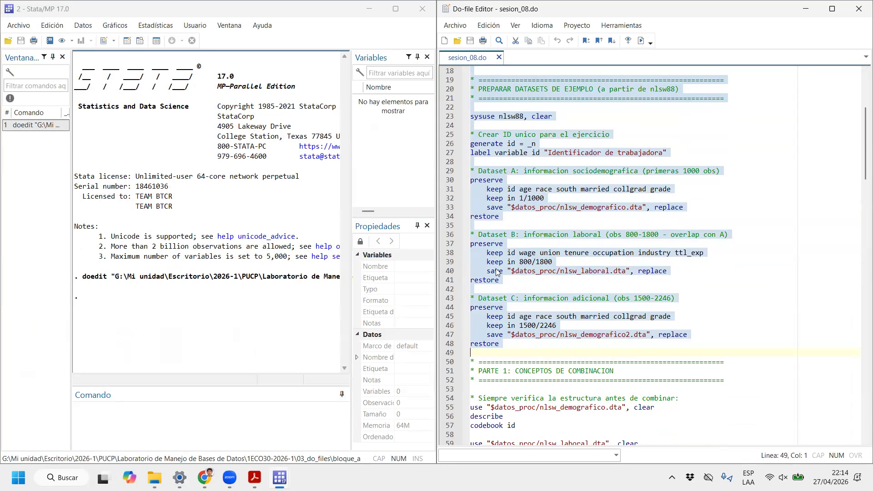
{"action": "left_click", "coordinate": [628, 40]}
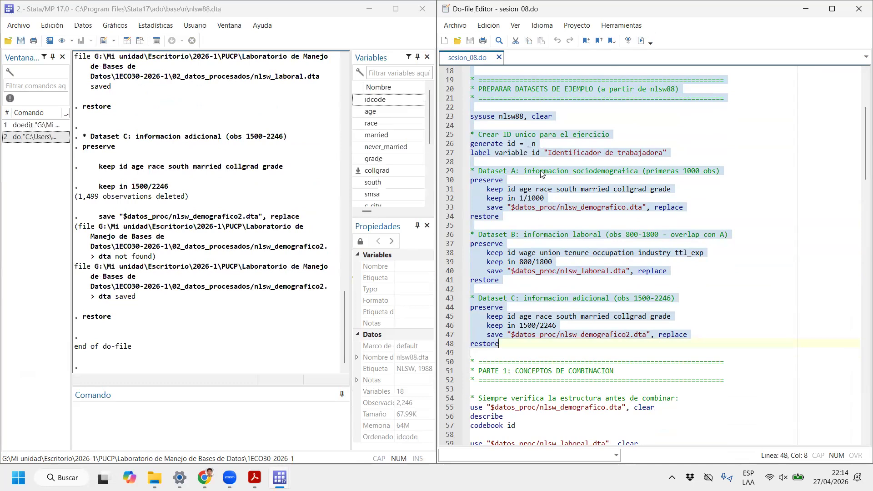
Highlight the PARTE 1: CONCEPTOS DE COMBINACION heading and review the code for checking structure, append and merge.
{"action": "scroll", "coordinate": [532, 213], "scroll_direction": "down", "scroll_amount": 9}
{"action": "scroll", "coordinate": [512, 161], "scroll_direction": "down", "scroll_amount": 2}
{"action": "scroll", "coordinate": [489, 99], "scroll_direction": "up", "scroll_amount": 1}
{"action": "left_click_drag", "start_coordinate": [480, 99], "coordinate": [642, 96]}
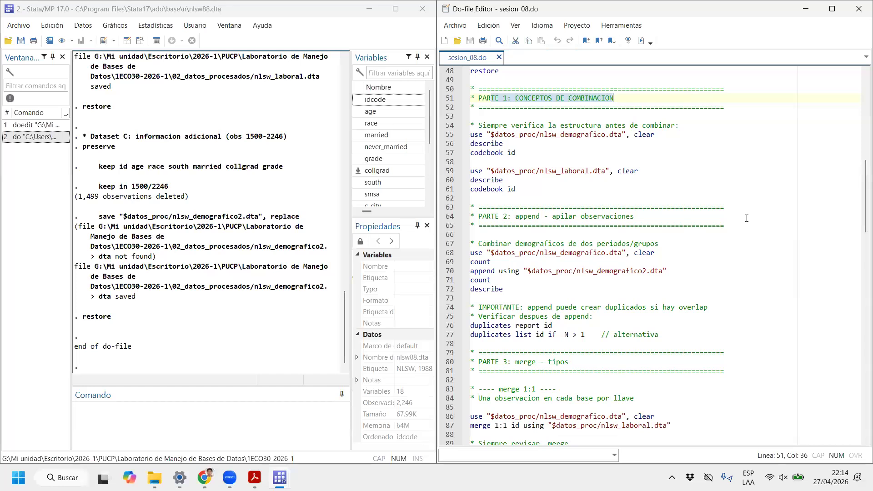
{"action": "scroll", "coordinate": [651, 210], "scroll_direction": "down", "scroll_amount": 3}
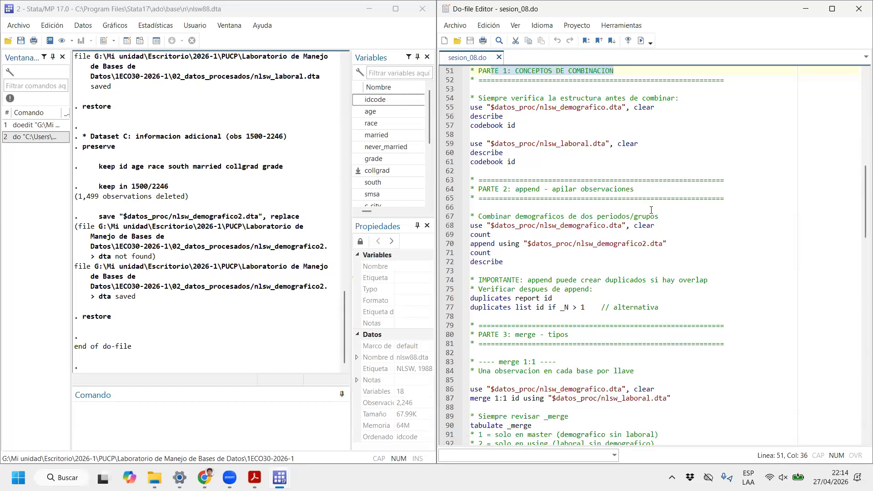
{"action": "scroll", "coordinate": [643, 193], "scroll_direction": "down", "scroll_amount": 1}
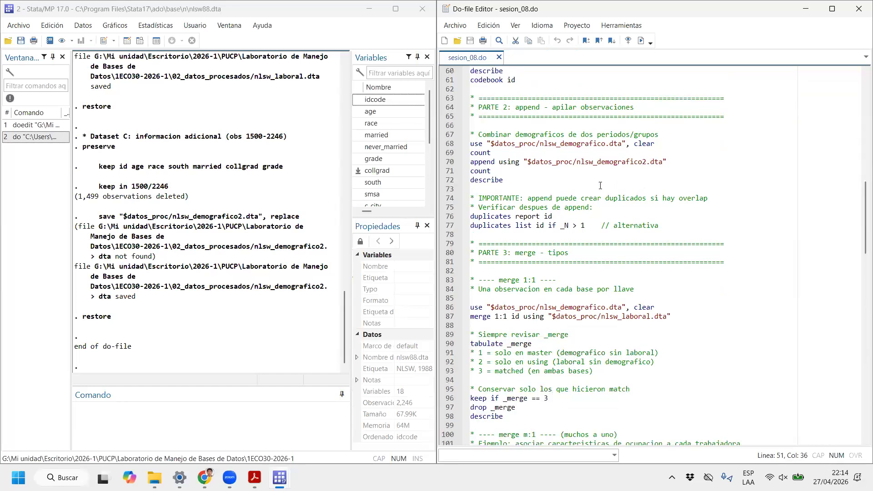
{"action": "scroll", "coordinate": [556, 159], "scroll_direction": "up", "scroll_amount": 3}
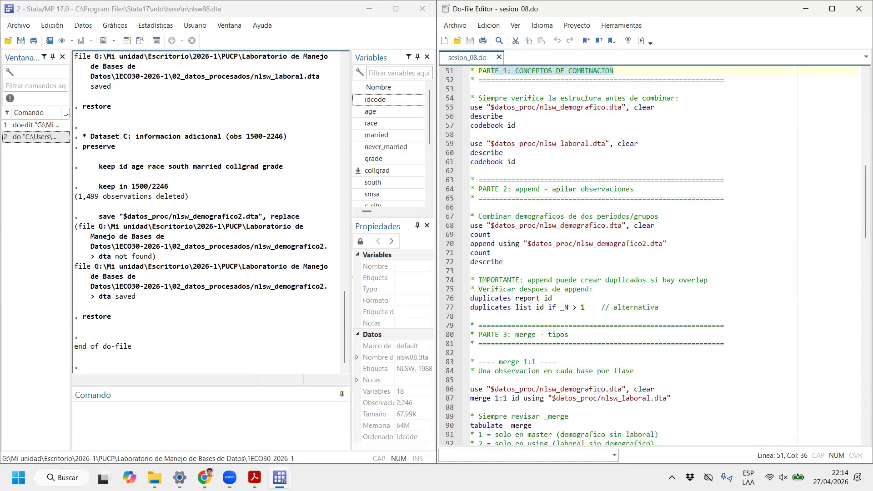
Run the PARTE 1 line that loads nlsw_demografico.dta with clear, and open the dataset in the Data Editor's browse mode.
{"action": "left_click_drag", "start_coordinate": [583, 108], "coordinate": [408, 109]}
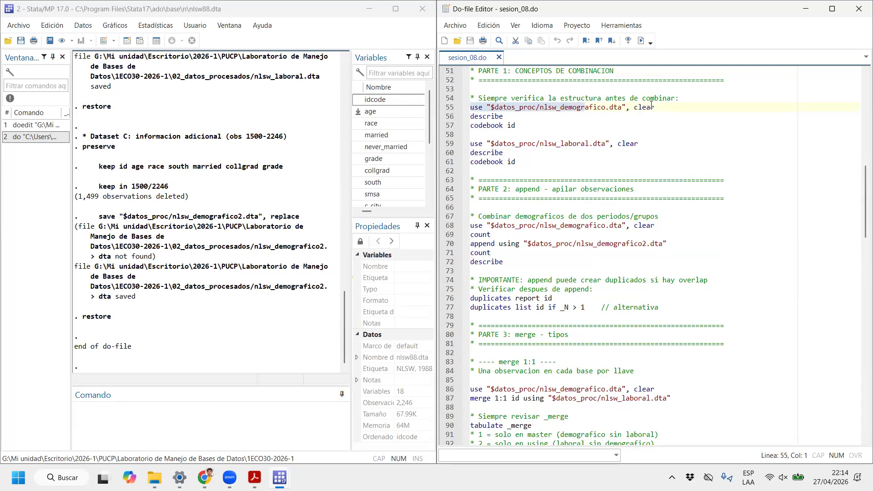
{"action": "key", "text": "ctrl+d"}
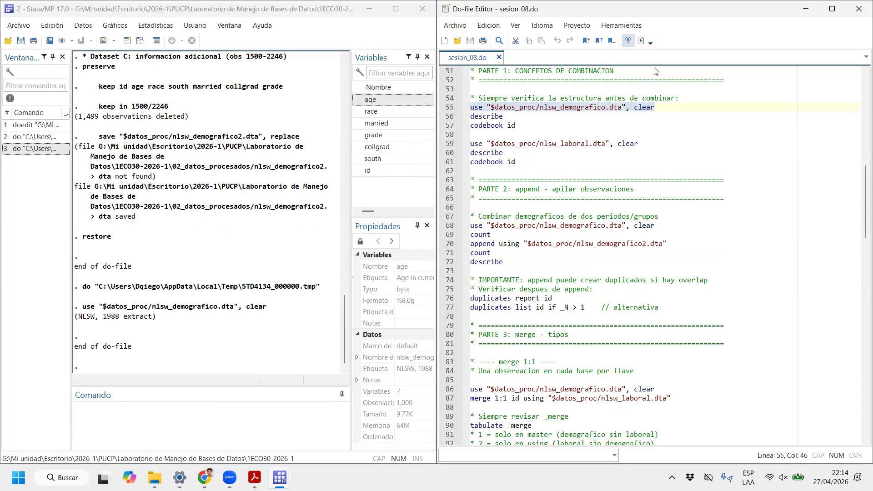
{"action": "left_click", "coordinate": [140, 40]}
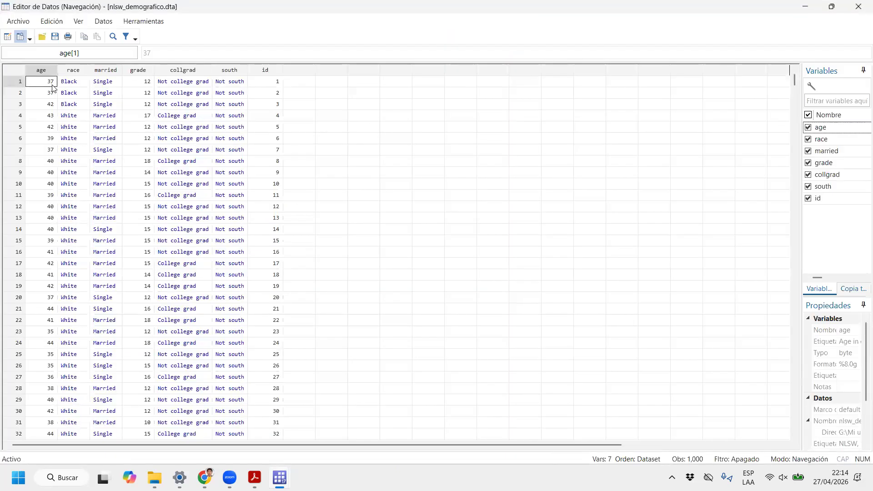
Examine each variable of nlsw_demografico.dta in the Data Editor, from age, race and married through to id.
{"action": "scroll", "coordinate": [69, 118], "scroll_direction": "down", "scroll_amount": 8}
{"action": "scroll", "coordinate": [38, 86], "scroll_direction": "up", "scroll_amount": 8}
{"action": "left_click", "coordinate": [48, 72]}
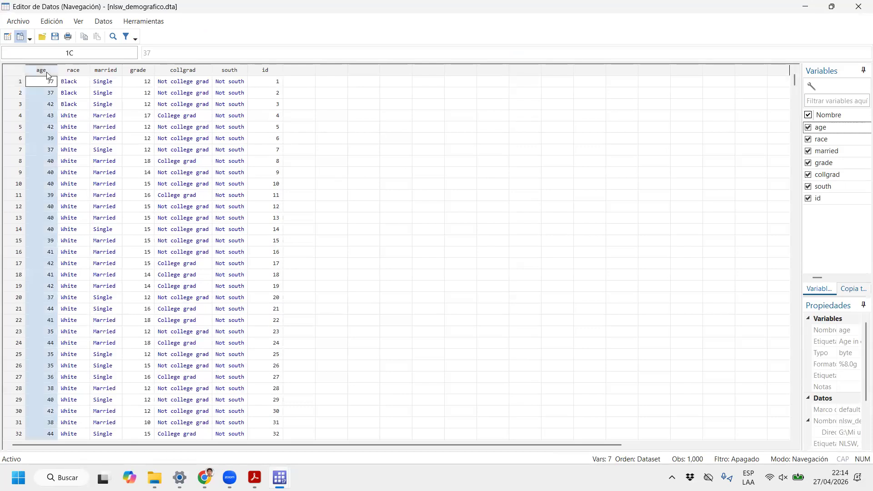
{"action": "left_click", "coordinate": [74, 71]}
{"action": "left_click", "coordinate": [109, 70]}
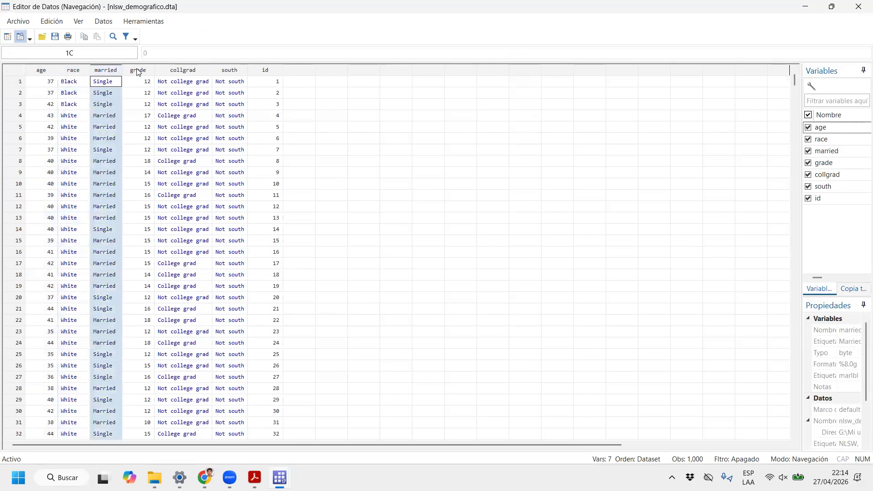
{"action": "left_click", "coordinate": [137, 71]}
{"action": "left_click", "coordinate": [197, 71]}
{"action": "left_click", "coordinate": [226, 71]}
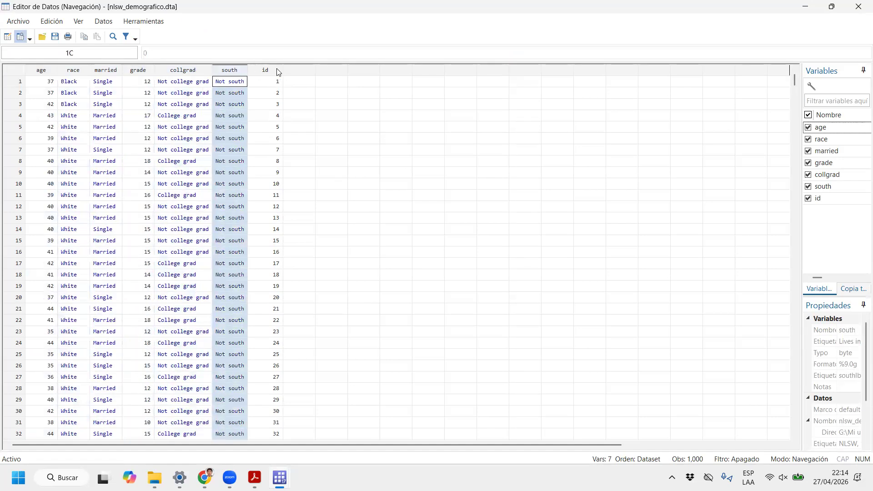
{"action": "left_click", "coordinate": [277, 71]}
Check the observations of nlsw_demografico.dta down to the last row and back, and close the Data Editor.
{"action": "scroll", "coordinate": [269, 100], "scroll_direction": "down", "scroll_amount": 20}
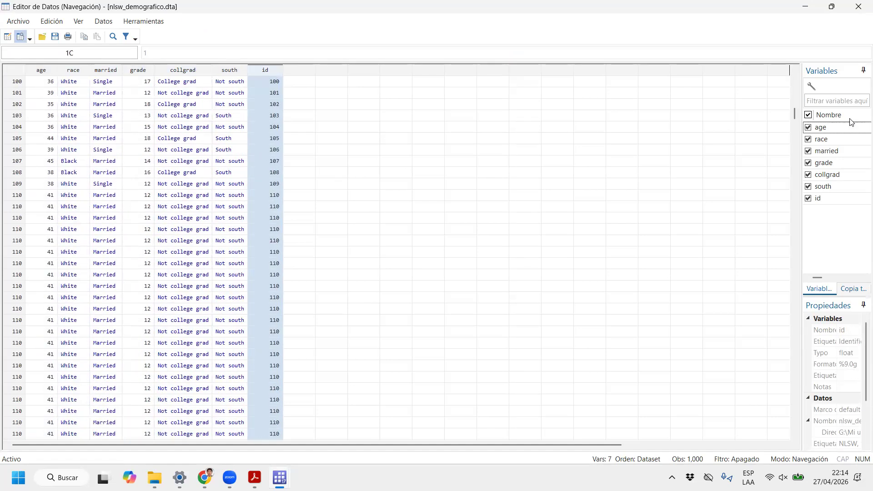
{"action": "left_click_drag", "start_coordinate": [795, 114], "coordinate": [763, 419]}
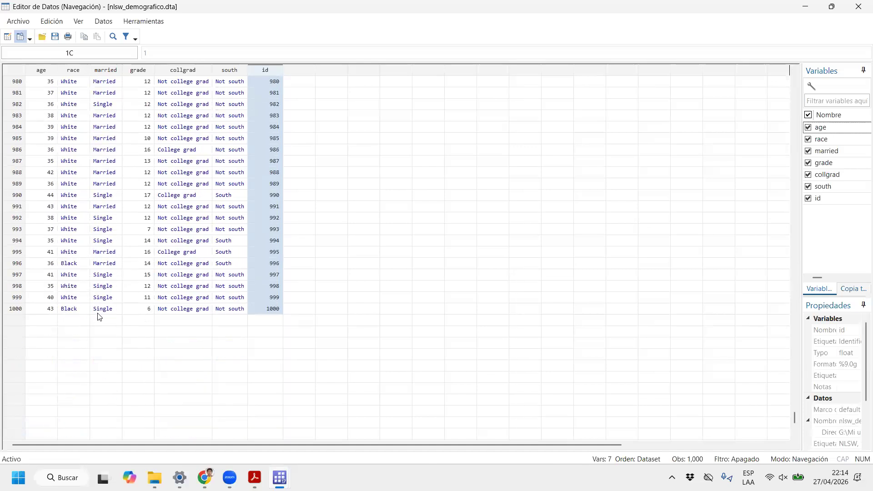
{"action": "scroll", "coordinate": [99, 316], "scroll_direction": "up", "scroll_amount": 20}
{"action": "scroll", "coordinate": [109, 314], "scroll_direction": "up", "scroll_amount": 20}
{"action": "scroll", "coordinate": [141, 278], "scroll_direction": "up", "scroll_amount": 20}
{"action": "scroll", "coordinate": [157, 258], "scroll_direction": "up", "scroll_amount": 20}
{"action": "left_click", "coordinate": [859, 5]}
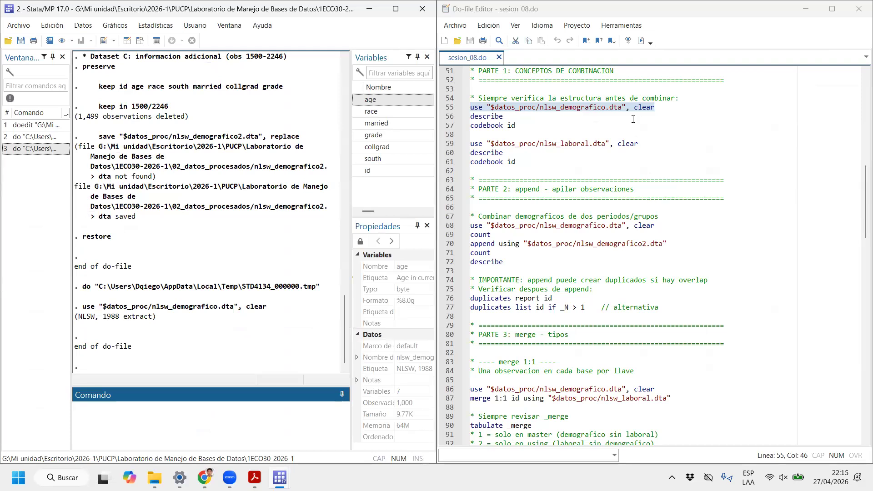
Duplicate the nlsw_demografico.dta use line in PARTE 1 directly below itself, with the file name changed to nlsw_demografico2.dta.
{"action": "left_click", "coordinate": [684, 115]}
{"action": "left_click_drag", "start_coordinate": [679, 105], "coordinate": [462, 111]}
{"action": "key", "text": "ctrl+c"}
{"action": "left_click", "coordinate": [688, 109]}
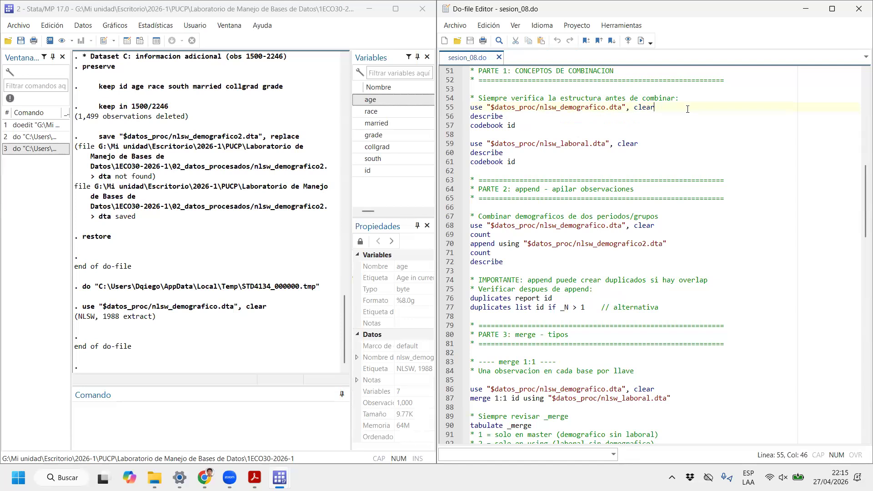
{"action": "key", "text": "Return"}
{"action": "key", "text": "ctrl+v"}
{"action": "left_click", "coordinate": [601, 118]}
Run the new line that loads nlsw_demografico2.dta with clear, and open the dataset in the Data Editor's browse mode.
{"action": "triple_click", "coordinate": [573, 117]}
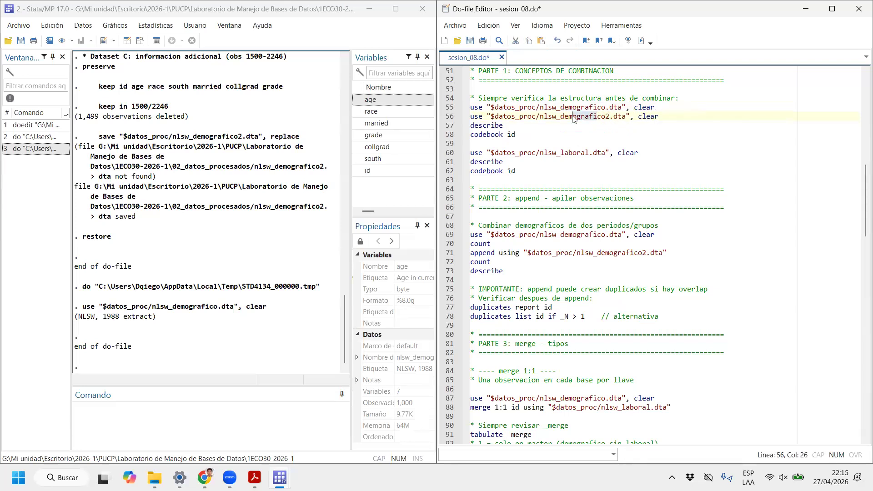
{"action": "key", "text": "ctrl+d"}
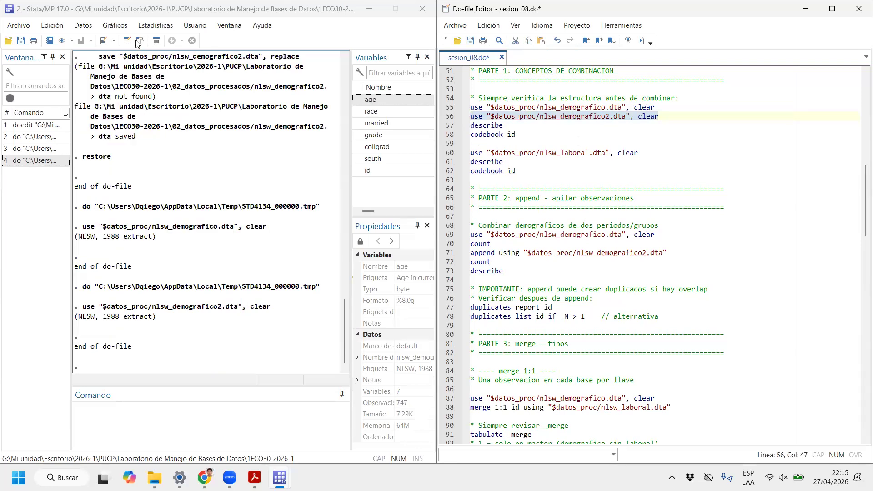
{"action": "left_click", "coordinate": [140, 41]}
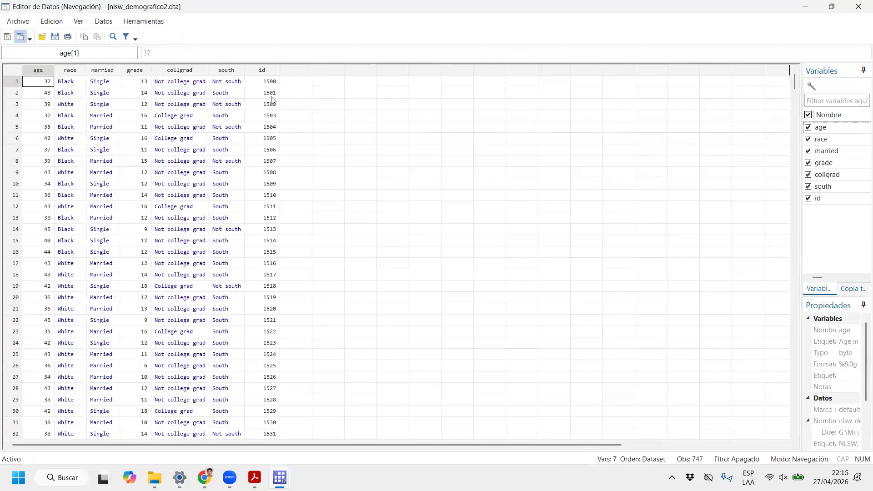
Check the id values and observations of nlsw_demografico2.dta from first to last row, and close the Data Editor.
{"action": "left_click_drag", "start_coordinate": [795, 83], "coordinate": [780, 421]}
{"action": "scroll", "coordinate": [169, 227], "scroll_direction": "up", "scroll_amount": 4}
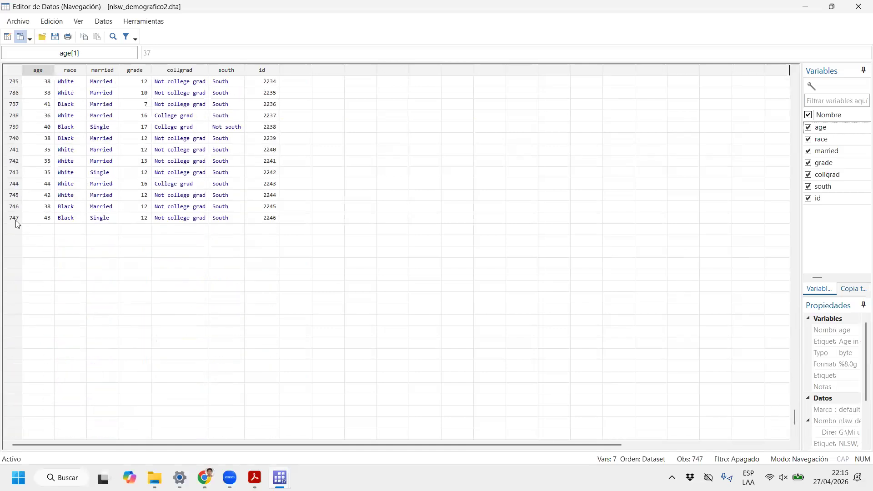
{"action": "scroll", "coordinate": [18, 223], "scroll_direction": "up", "scroll_amount": 20}
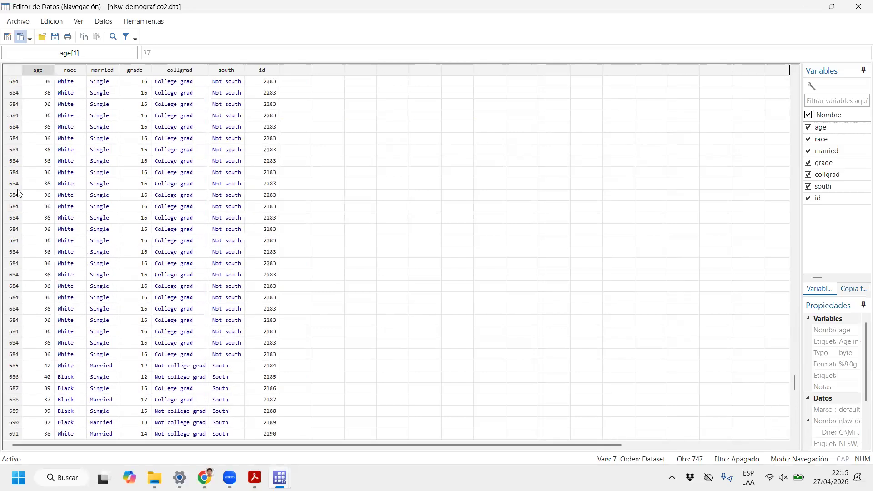
{"action": "scroll", "coordinate": [187, 193], "scroll_direction": "up", "scroll_amount": 20}
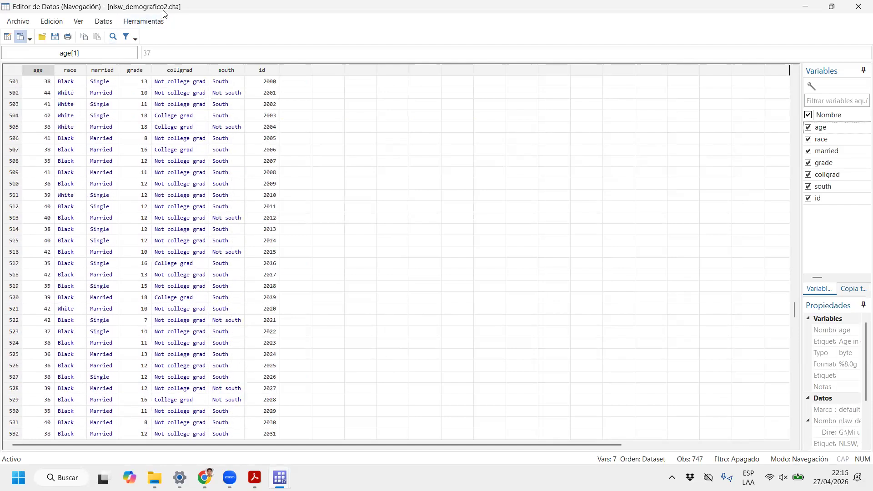
{"action": "scroll", "coordinate": [157, 169], "scroll_direction": "up", "scroll_amount": 20}
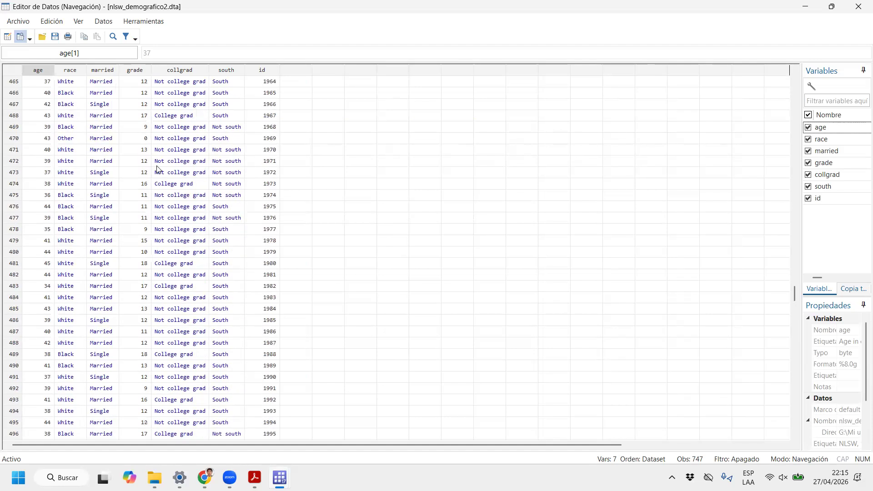
{"action": "left_click_drag", "start_coordinate": [795, 261], "coordinate": [787, 82]}
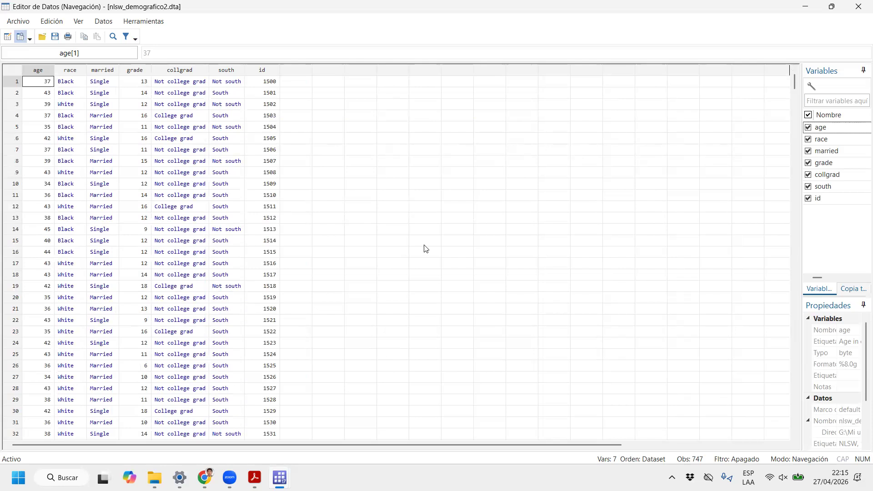
{"action": "left_click", "coordinate": [858, 6]}
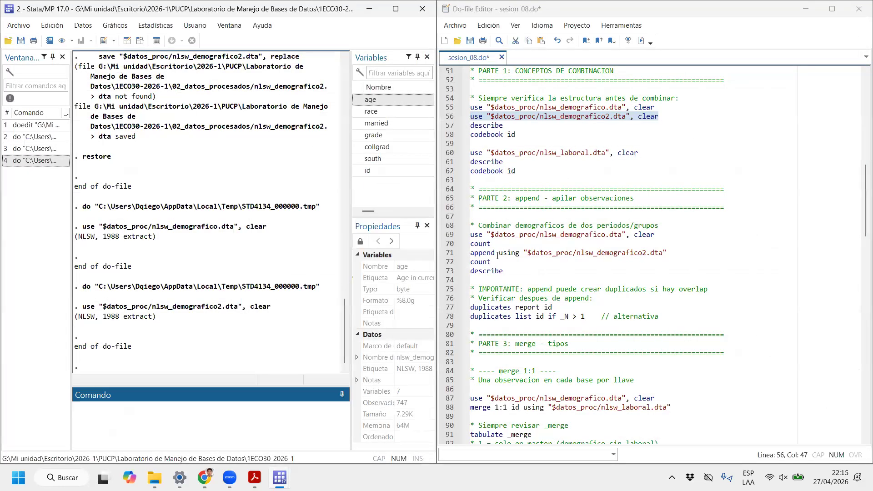
Run the PARTE 2 line that loads nlsw_demografico.dta, and browse the dataset down to its last observation beside the do-file.
{"action": "left_click_drag", "start_coordinate": [491, 235], "coordinate": [631, 234]}
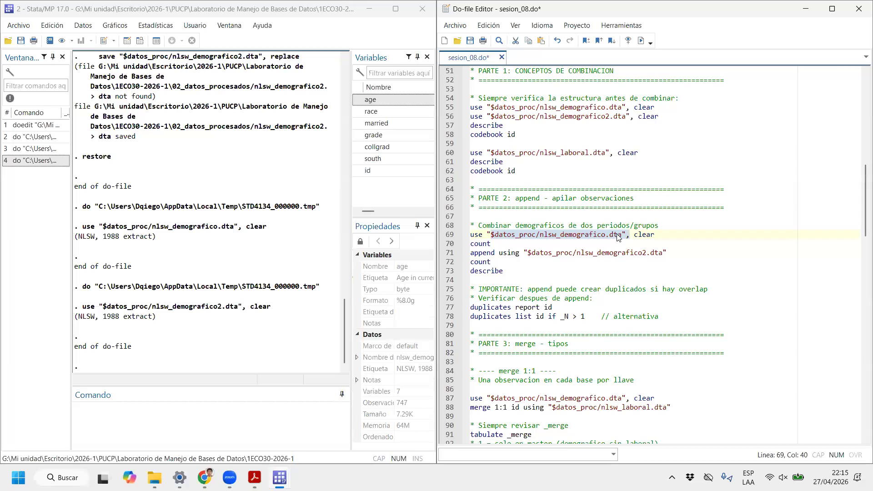
{"action": "key", "text": "ctrl+d"}
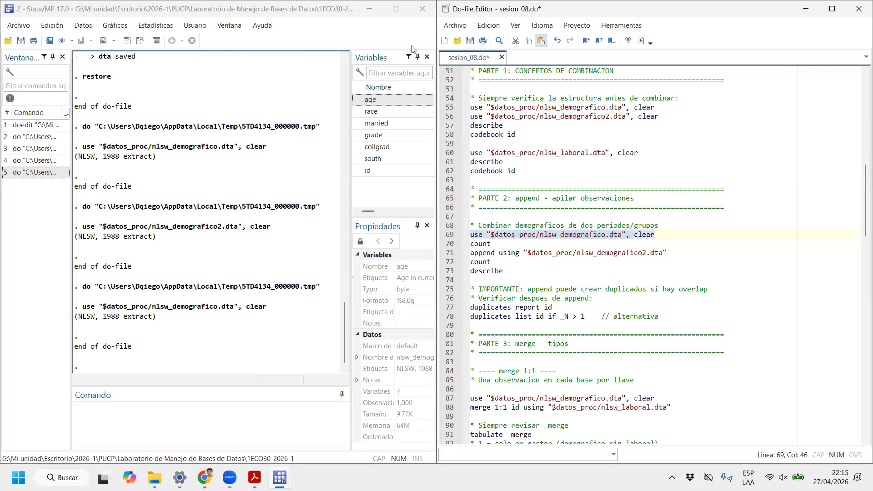
{"action": "left_click", "coordinate": [139, 41]}
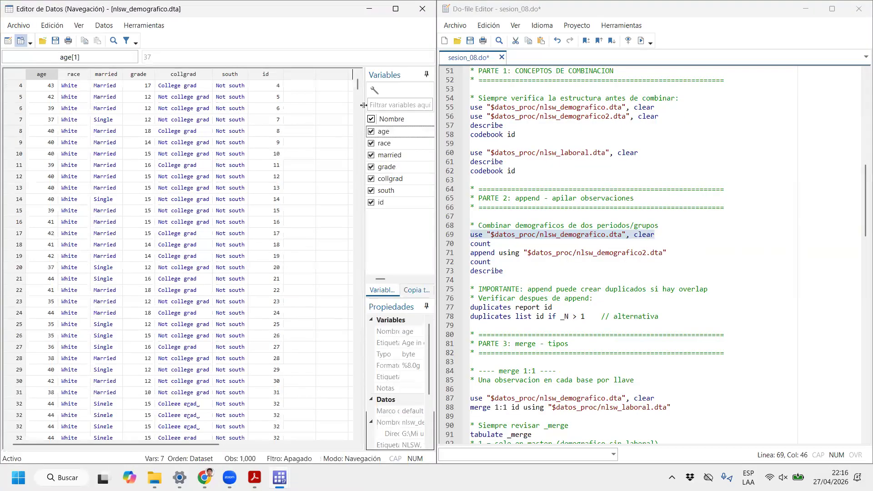
{"action": "left_click_drag", "start_coordinate": [360, 103], "coordinate": [322, 423]}
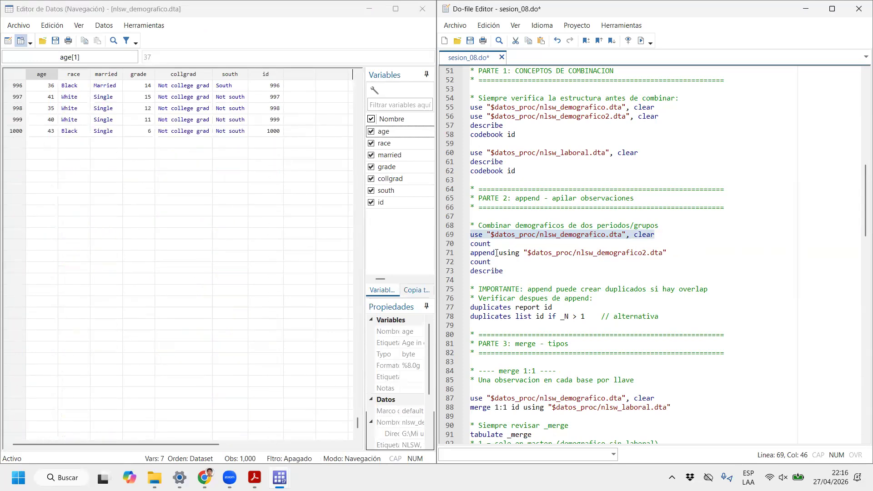
Run the append using nlsw_demografico2.dta line, and check in the Data Editor where the added observations join the original ones.
{"action": "left_click_drag", "start_coordinate": [675, 254], "coordinate": [463, 256]}
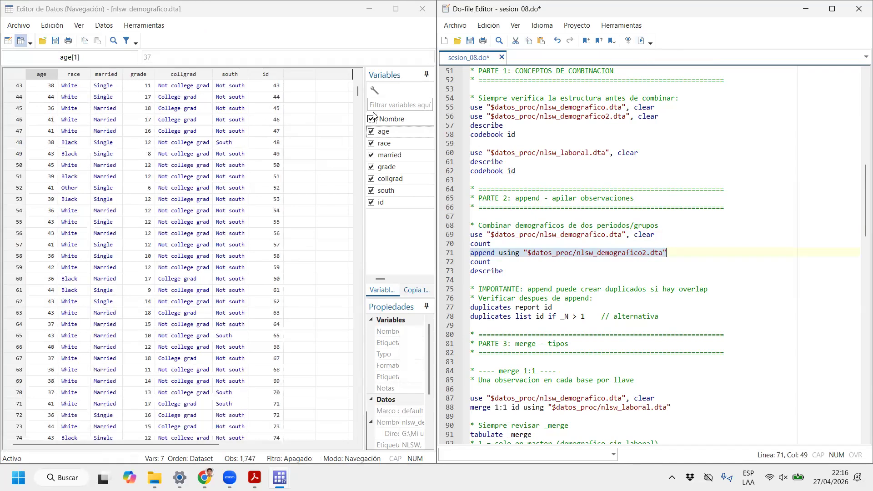
{"action": "left_click_drag", "start_coordinate": [359, 91], "coordinate": [331, 433]}
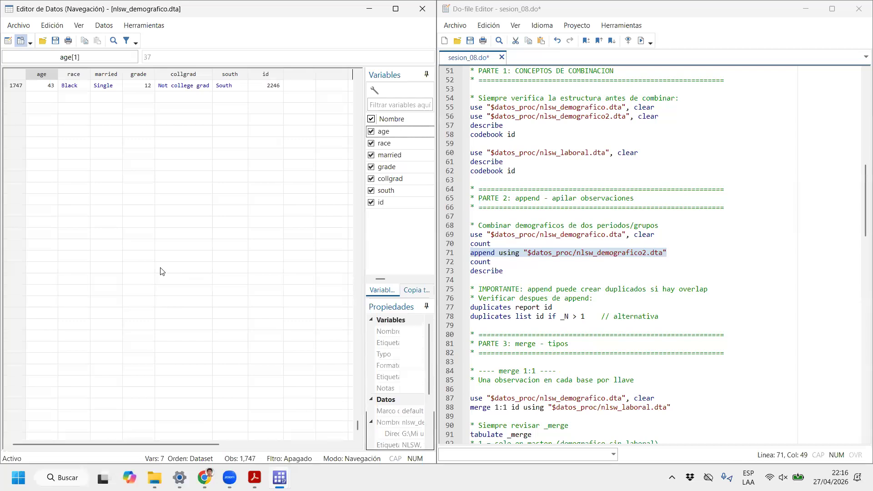
{"action": "scroll", "coordinate": [163, 272], "scroll_direction": "up", "scroll_amount": 20}
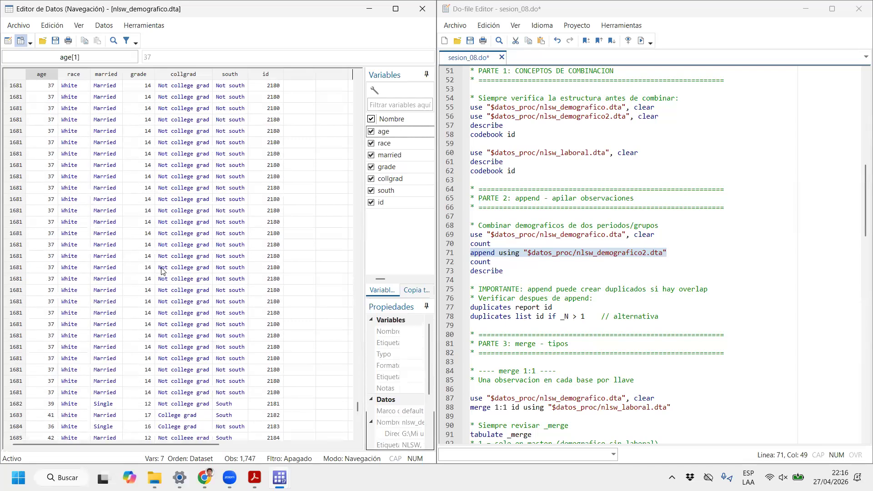
{"action": "scroll", "coordinate": [162, 268], "scroll_direction": "up", "scroll_amount": 20}
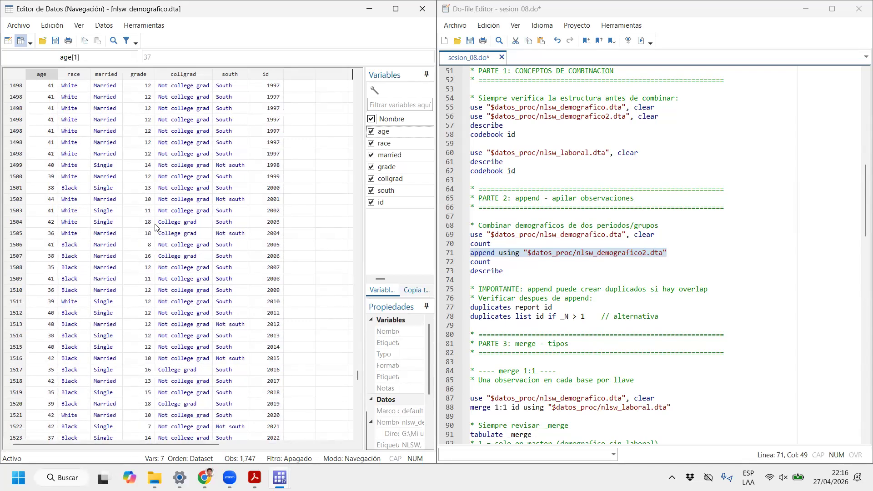
{"action": "scroll", "coordinate": [155, 211], "scroll_direction": "up", "scroll_amount": 20}
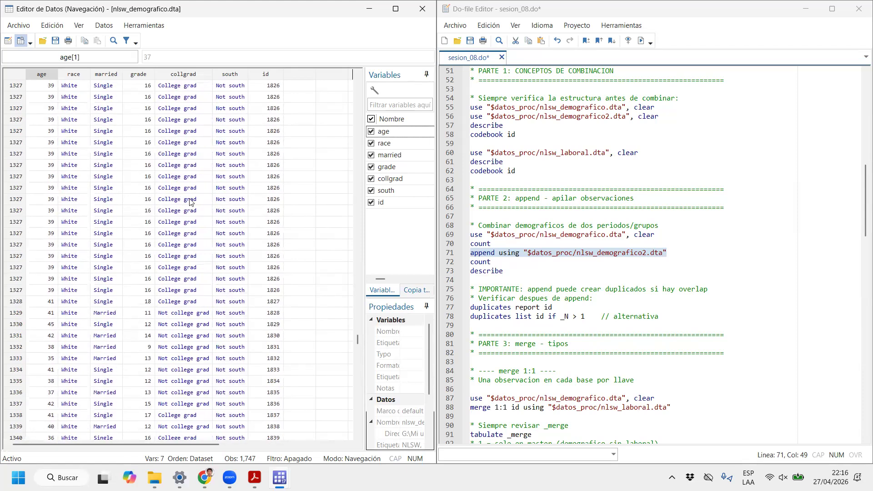
{"action": "scroll", "coordinate": [192, 197], "scroll_direction": "up", "scroll_amount": 20}
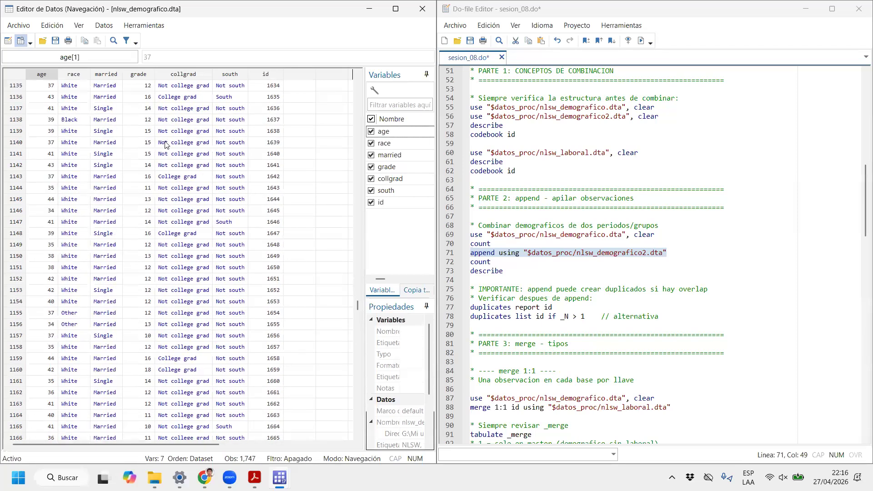
{"action": "scroll", "coordinate": [245, 172], "scroll_direction": "up", "scroll_amount": 20}
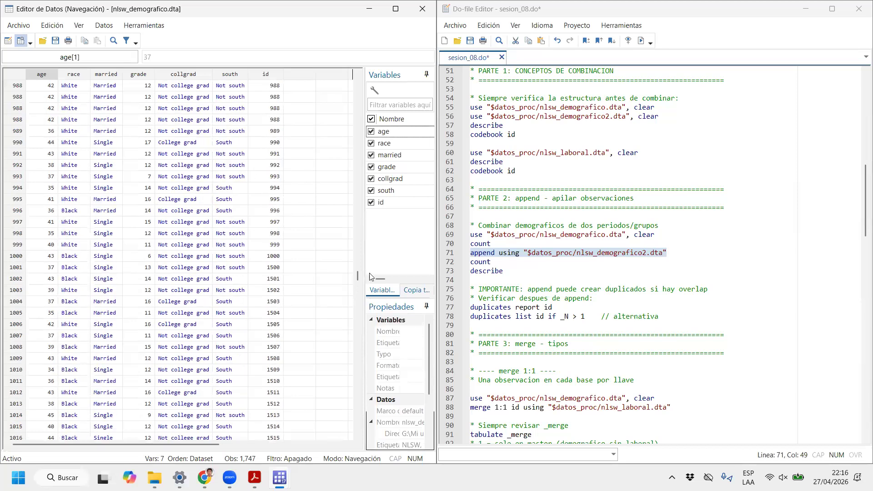
{"action": "scroll", "coordinate": [358, 273], "scroll_direction": "up", "scroll_amount": 20}
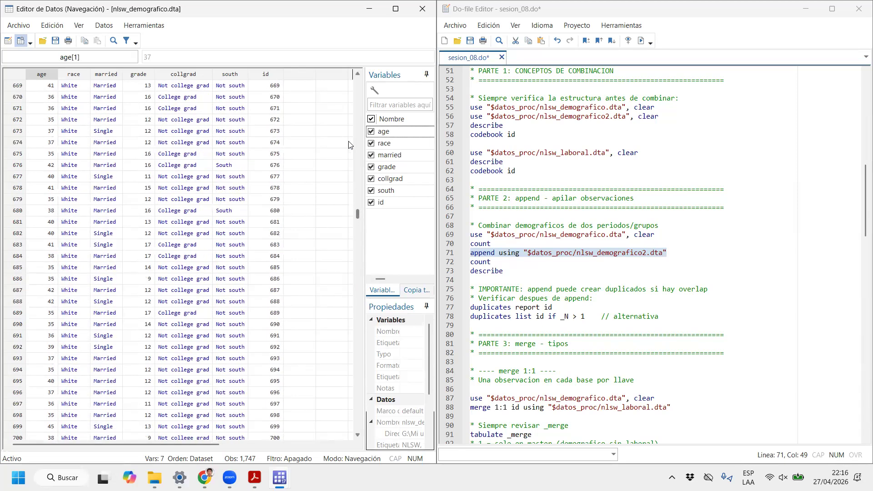
{"action": "left_click_drag", "start_coordinate": [318, 356], "coordinate": [311, 414]}
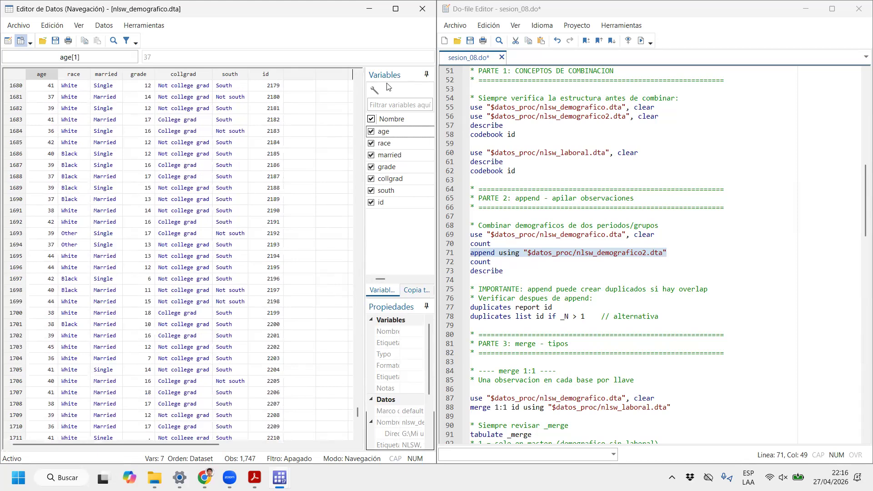
{"action": "left_click", "coordinate": [423, 11]}
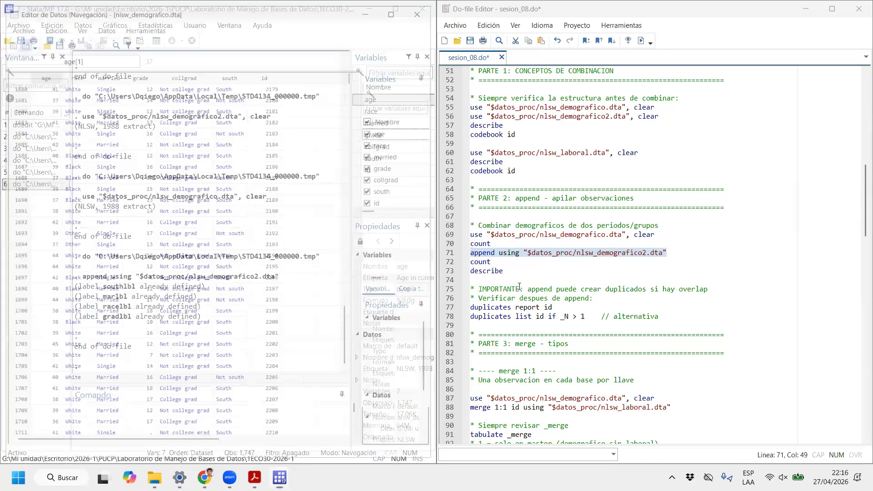
Look over the PARTE 3 merge code, and switch to the sesion_08.pdf slides in Acrobat at "Los cuatro tipos de merge".
{"action": "scroll", "coordinate": [519, 287], "scroll_direction": "down", "scroll_amount": 10}
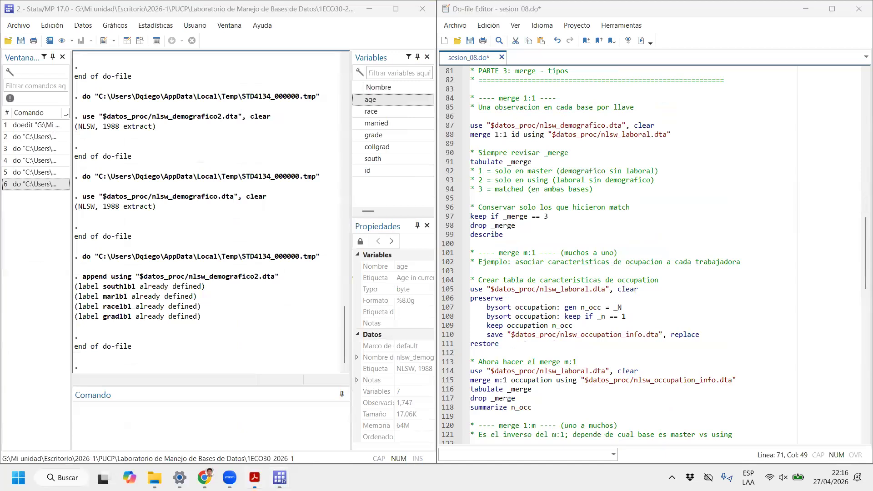
{"action": "left_click", "coordinate": [254, 477]}
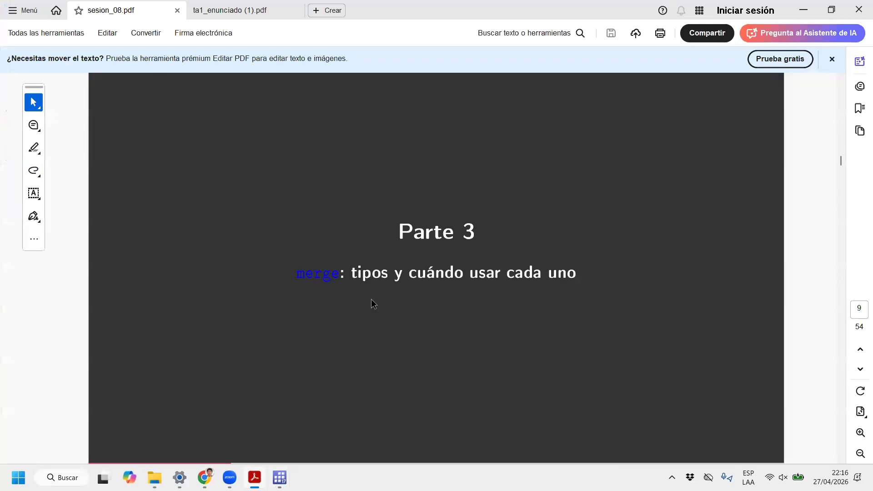
{"action": "scroll", "coordinate": [371, 299], "scroll_direction": "down", "scroll_amount": 1}
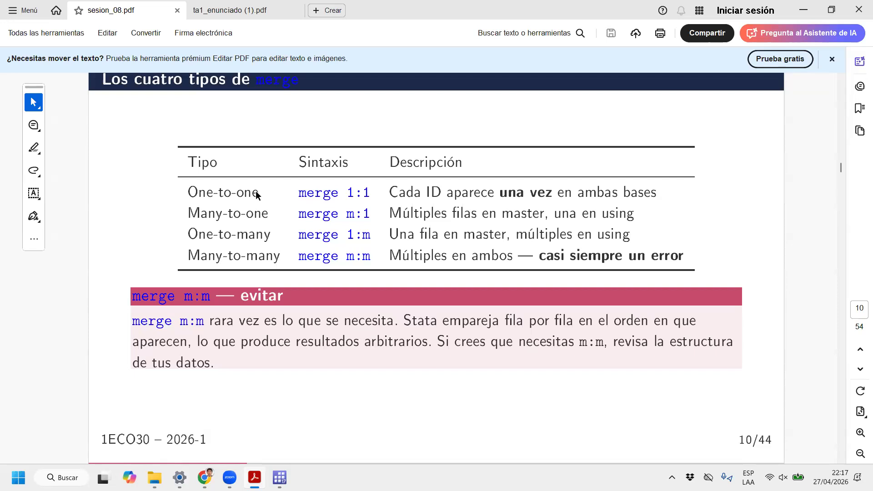
Highlight the merge types in the table row by row: merge 1:1, m:1, 1:m and m:m with their descriptions.
{"action": "left_click_drag", "start_coordinate": [264, 194], "coordinate": [666, 199]}
{"action": "left_click", "coordinate": [399, 209]}
{"action": "left_click_drag", "start_coordinate": [241, 249], "coordinate": [237, 234]}
{"action": "left_click", "coordinate": [153, 220]}
{"action": "left_click_drag", "start_coordinate": [189, 213], "coordinate": [650, 219]}
{"action": "left_click_drag", "start_coordinate": [215, 229], "coordinate": [630, 232]}
{"action": "left_click_drag", "start_coordinate": [201, 255], "coordinate": [688, 268]}
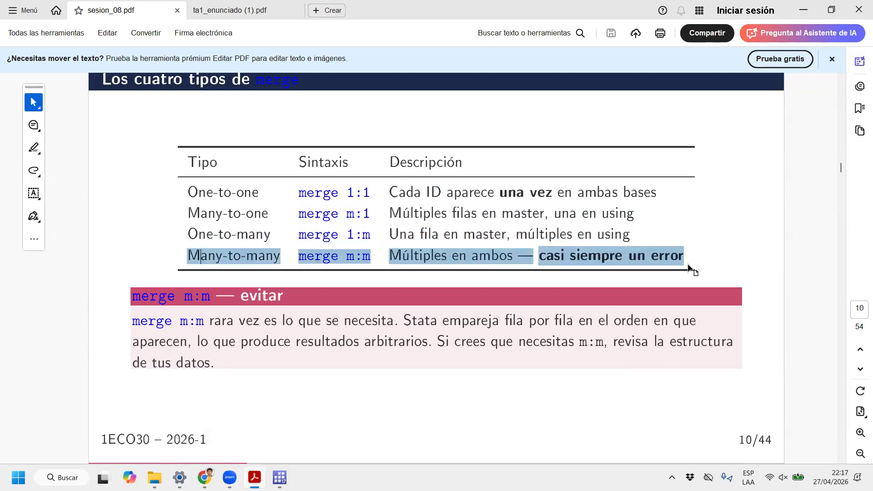
{"action": "left_click_drag", "start_coordinate": [688, 268], "coordinate": [689, 269]}
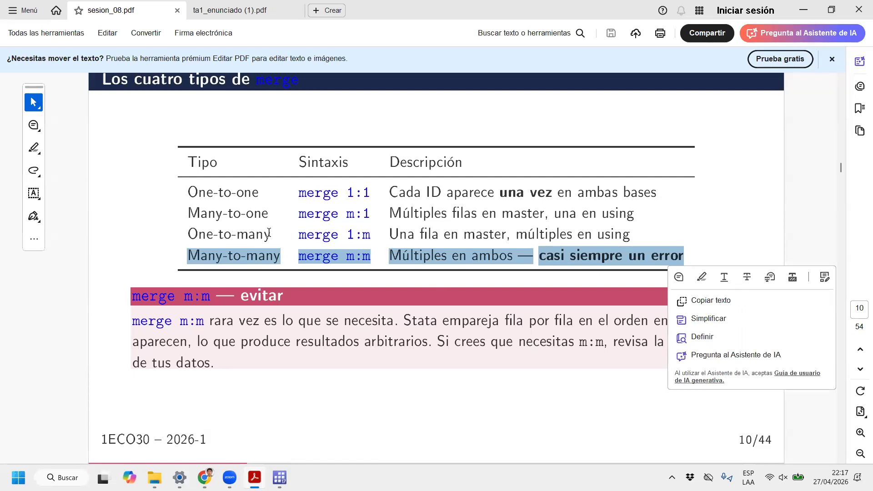
Highlight the One-to-one and Many-to-one rows of the merge types table, and advance to the "merge 1:1: uno a uno" slide.
{"action": "mouse_move", "coordinate": [189, 194]}
{"action": "left_mouse_down"}
{"action": "mouse_move", "coordinate": [514, 257]}
{"action": "mouse_move", "coordinate": [638, 237]}
{"action": "mouse_move", "coordinate": [642, 222]}
{"action": "left_mouse_up"}
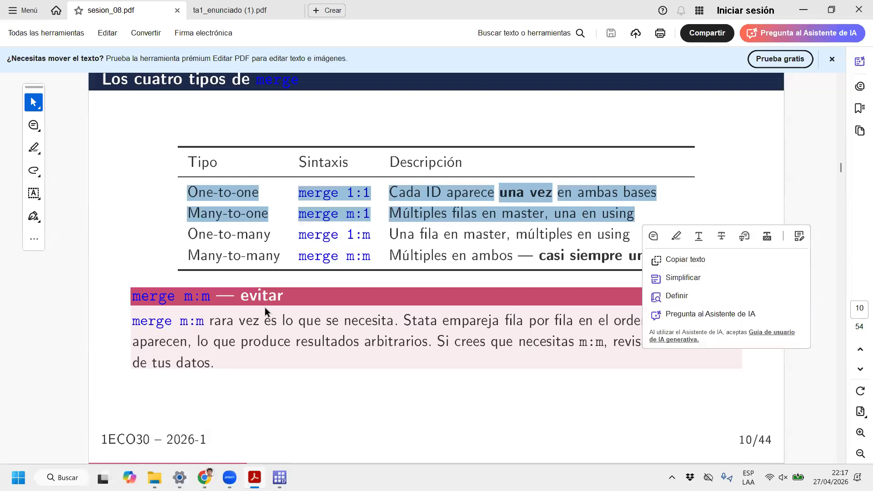
{"action": "scroll", "coordinate": [265, 307], "scroll_direction": "down", "scroll_amount": 2}
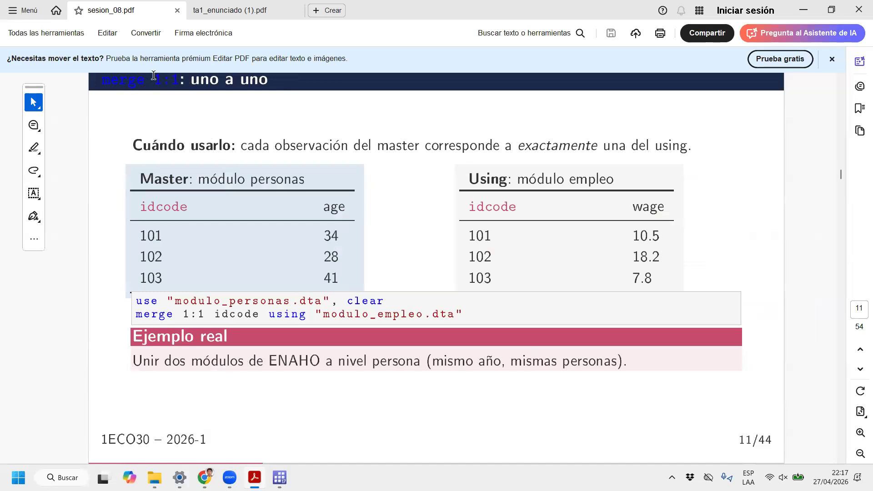
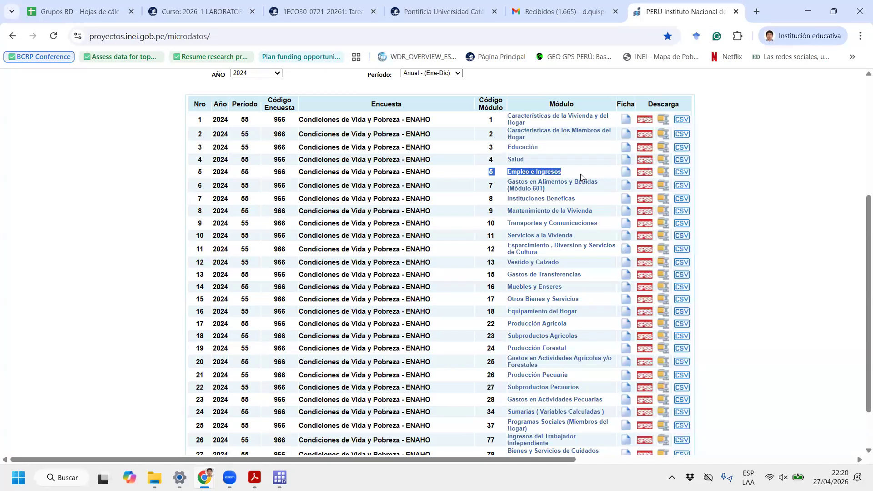
Highlight ENAHO 2024 modules in the INEI microdata list one after another: modules 1, 2, 3, 4, 5, 7 and 18.
{"action": "left_click_drag", "start_coordinate": [489, 121], "coordinate": [641, 121]}
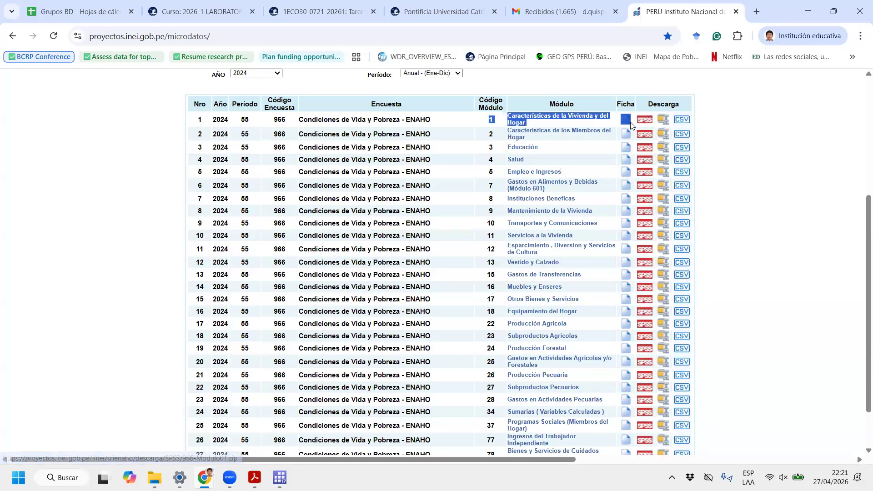
{"action": "triple_click", "coordinate": [471, 137]}
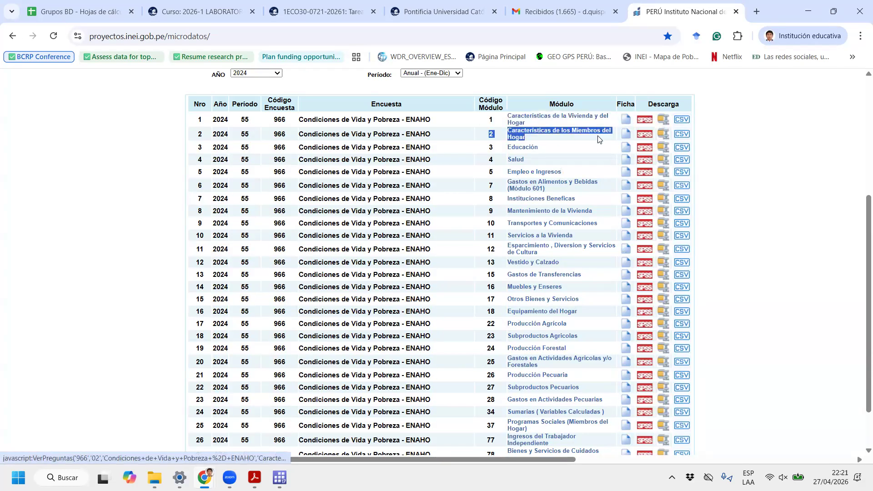
{"action": "triple_click", "coordinate": [479, 151]}
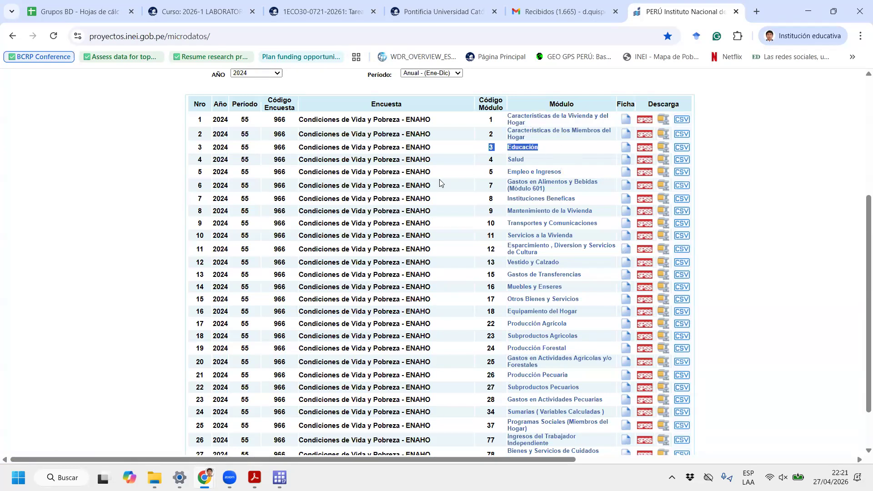
{"action": "triple_click", "coordinate": [525, 159]}
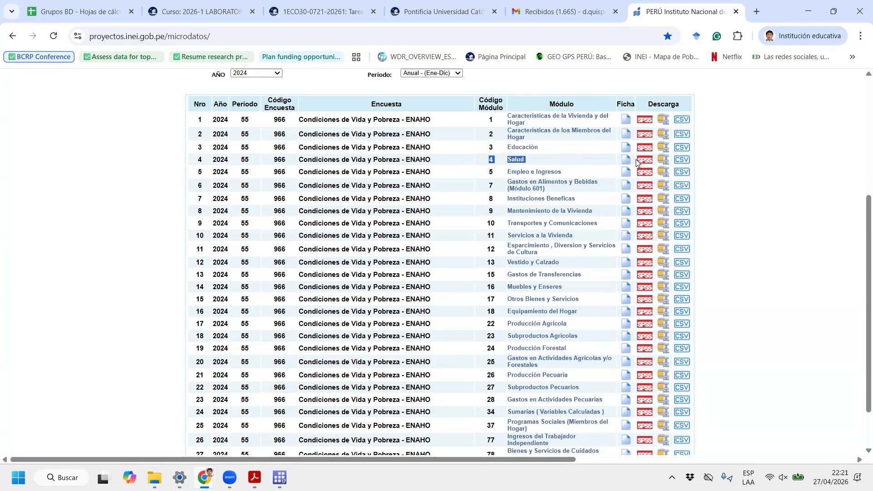
{"action": "triple_click", "coordinate": [598, 175]}
{"action": "left_click_drag", "start_coordinate": [598, 172], "coordinate": [687, 169]}
{"action": "left_click_drag", "start_coordinate": [486, 186], "coordinate": [673, 188]}
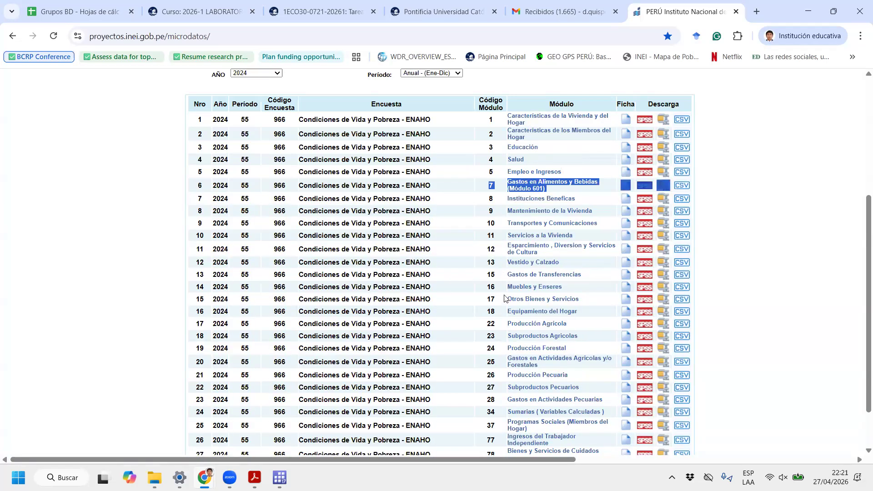
{"action": "left_click_drag", "start_coordinate": [492, 314], "coordinate": [597, 318]}
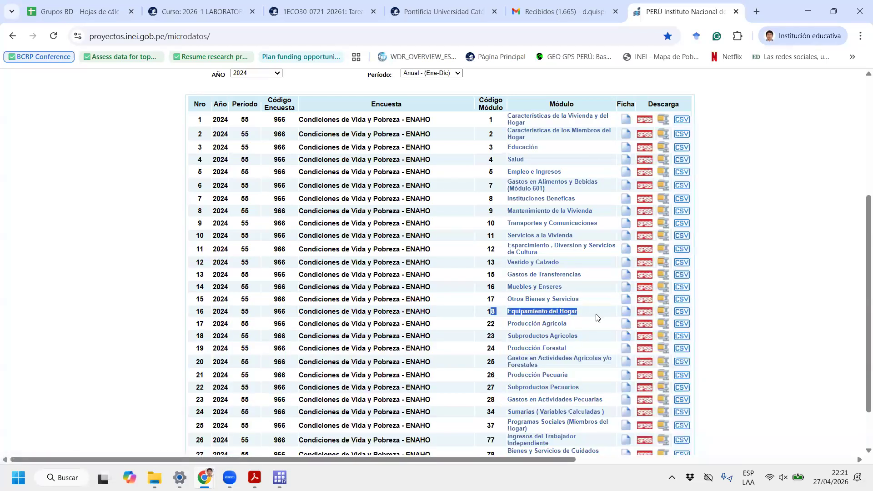
{"action": "left_click", "coordinate": [762, 226]}
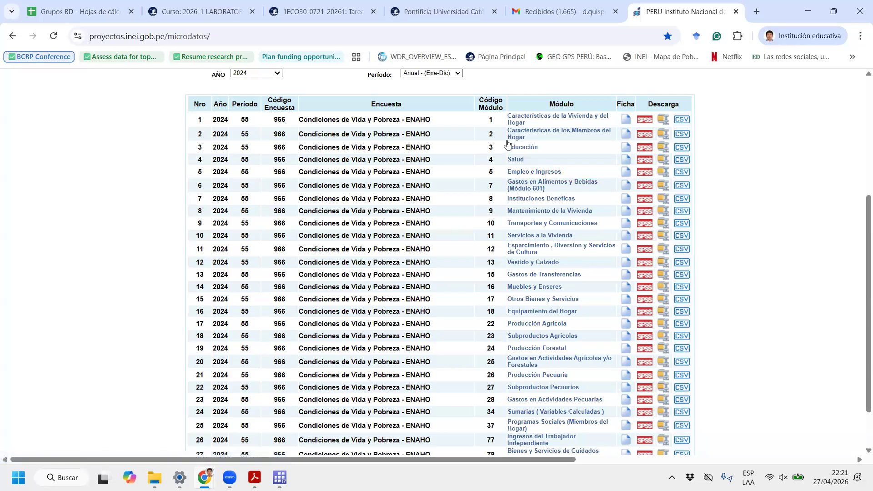
Highlight the household modules 1 and 2 in the ENAHO list, consulting the merge 1:1 slide in Acrobat in between.
{"action": "left_click_drag", "start_coordinate": [487, 129], "coordinate": [690, 135]}
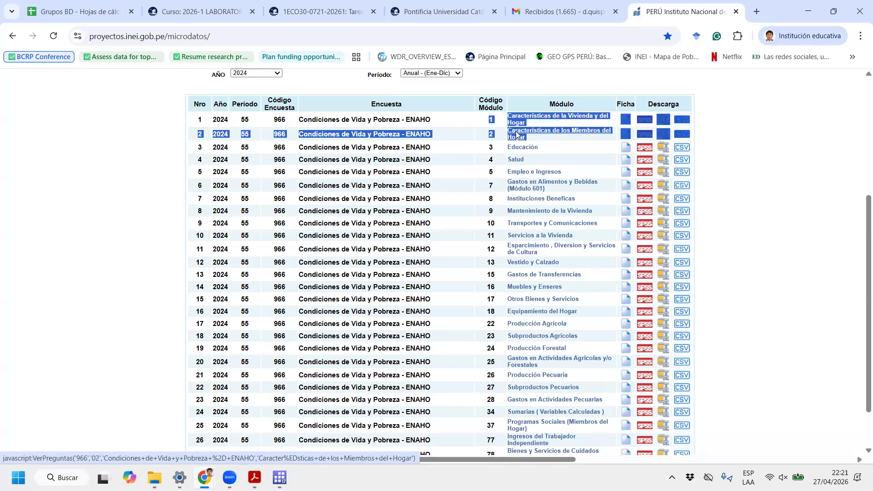
{"action": "left_click", "coordinate": [264, 473]}
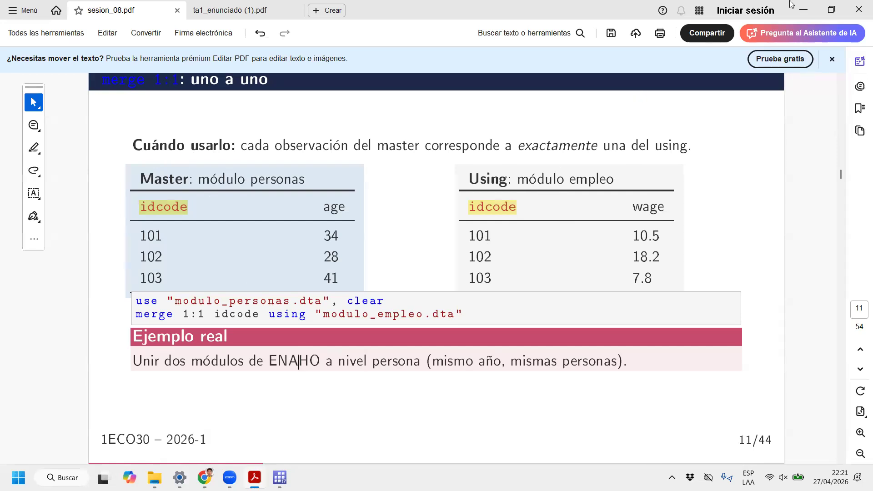
{"action": "key", "text": "alt+Tab"}
{"action": "left_click_drag", "start_coordinate": [478, 122], "coordinate": [572, 119]}
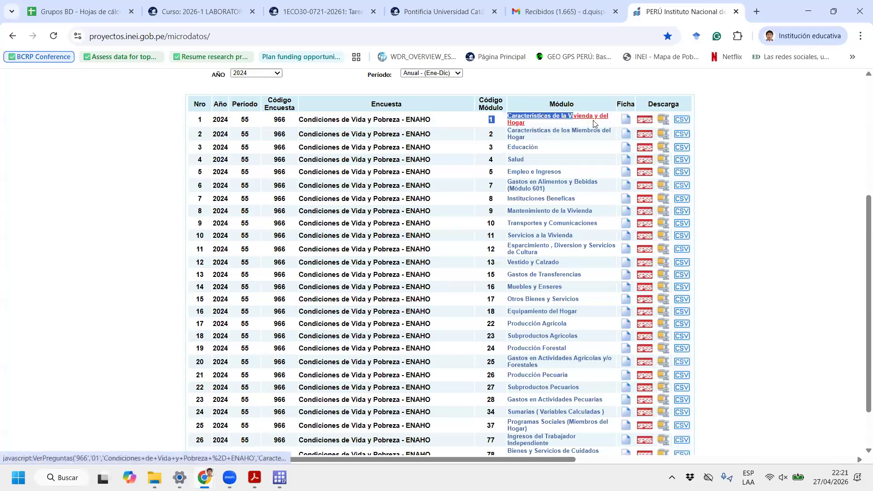
{"action": "left_click_drag", "start_coordinate": [504, 136], "coordinate": [536, 132]}
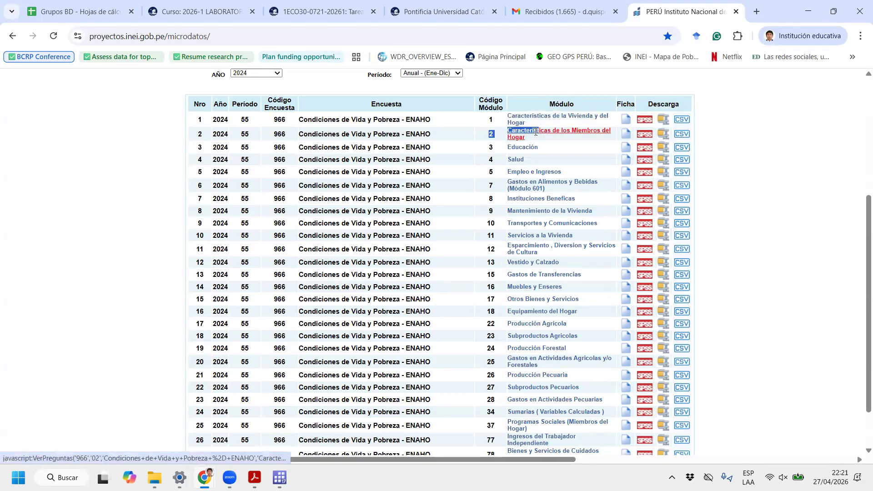
{"action": "left_click", "coordinate": [757, 146]}
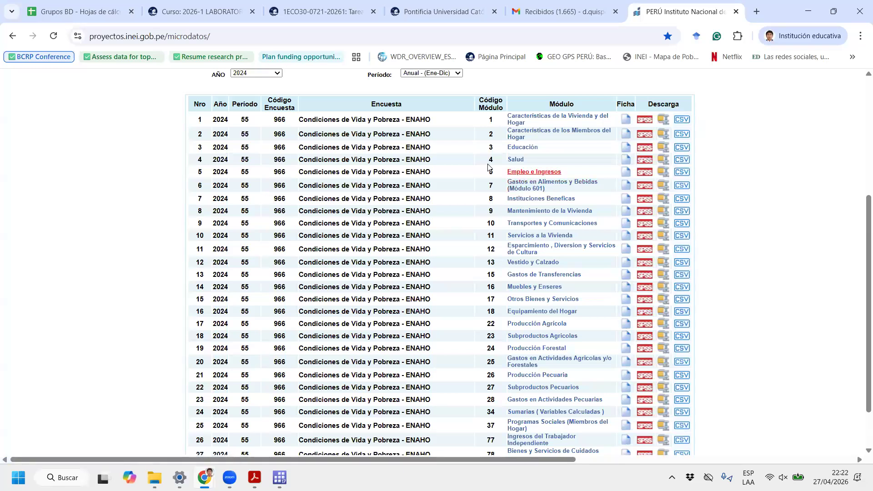
Compare module 5, Empleo e Ingresos, with module 2, Características de los Miembros del Hogar, by highlighting them alternately.
{"action": "left_click_drag", "start_coordinate": [485, 171], "coordinate": [575, 174]}
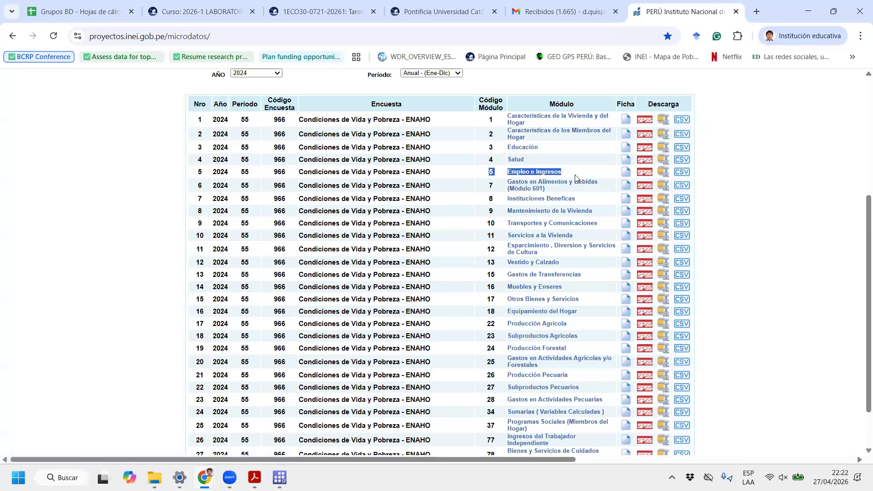
{"action": "left_click_drag", "start_coordinate": [504, 136], "coordinate": [588, 145]}
{"action": "left_click_drag", "start_coordinate": [484, 172], "coordinate": [567, 173]}
{"action": "left_click_drag", "start_coordinate": [490, 137], "coordinate": [549, 139]}
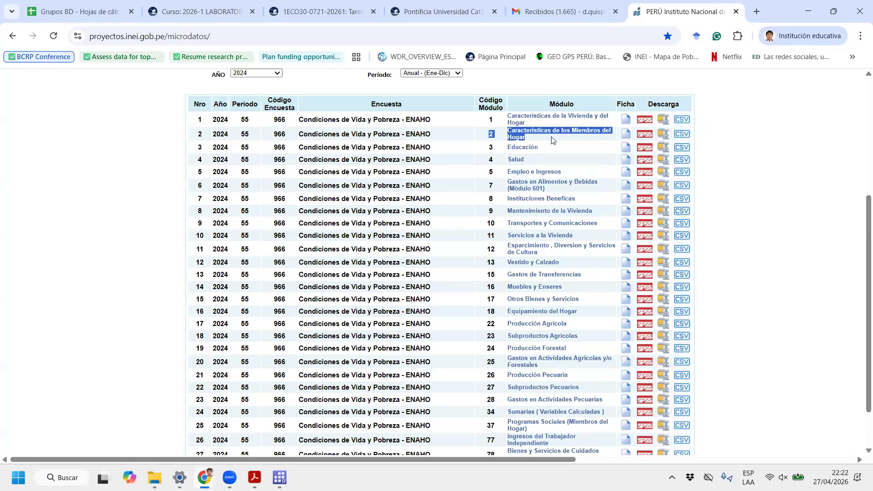
{"action": "triple_click", "coordinate": [571, 175]}
{"action": "left_click_drag", "start_coordinate": [564, 130], "coordinate": [487, 140]}
Switch to Stata, run the PARTE 3 line that loads nlsw_demografico.dta, and open the dataset in the Data Editor.
{"action": "left_click", "coordinate": [817, 7]}
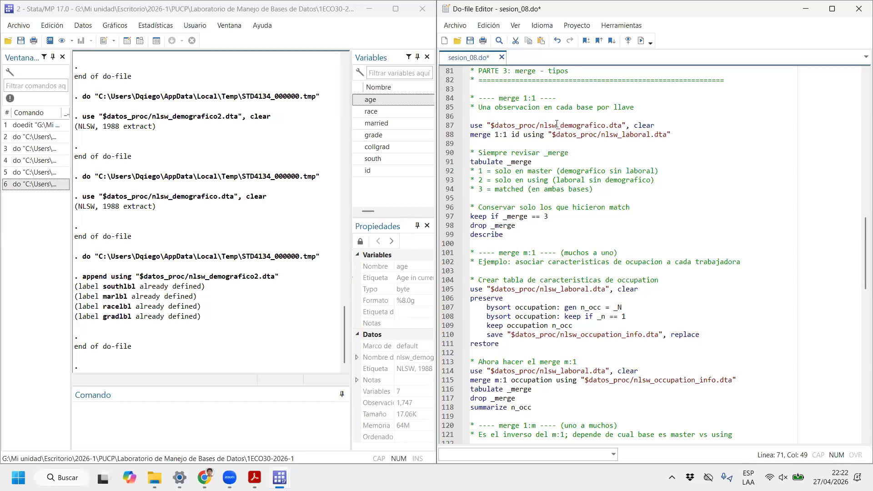
{"action": "triple_click", "coordinate": [651, 125]}
{"action": "left_click", "coordinate": [612, 40]}
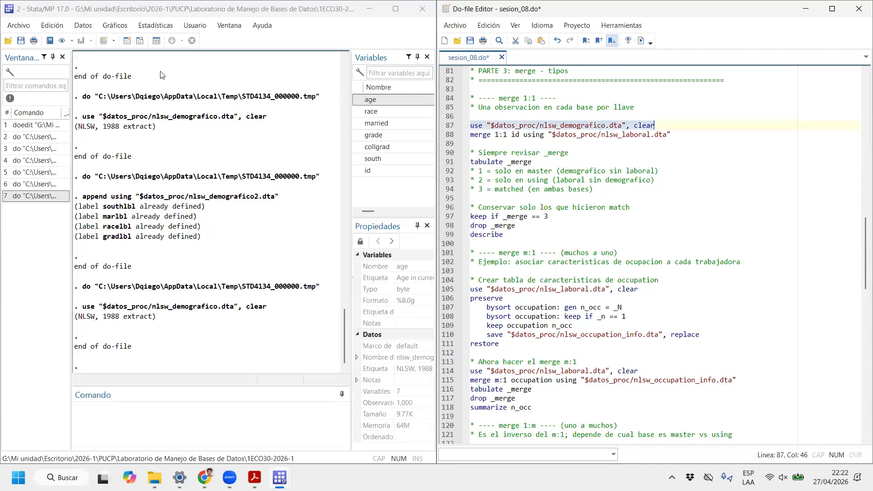
{"action": "left_click", "coordinate": [141, 41]}
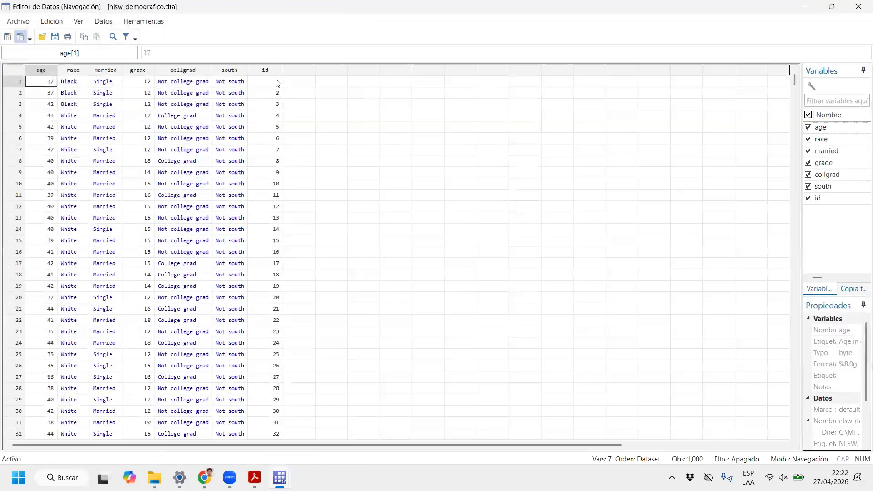
Review the id, age, race, married, grade, collgrad and south columns of nlsw_demografico.dta, and close the Data Editor.
{"action": "left_click", "coordinate": [270, 138]}
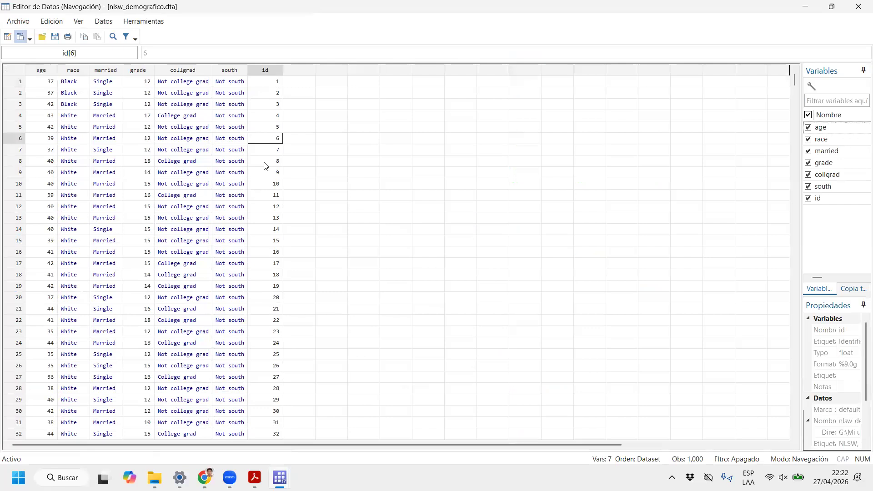
{"action": "left_click", "coordinate": [41, 81]}
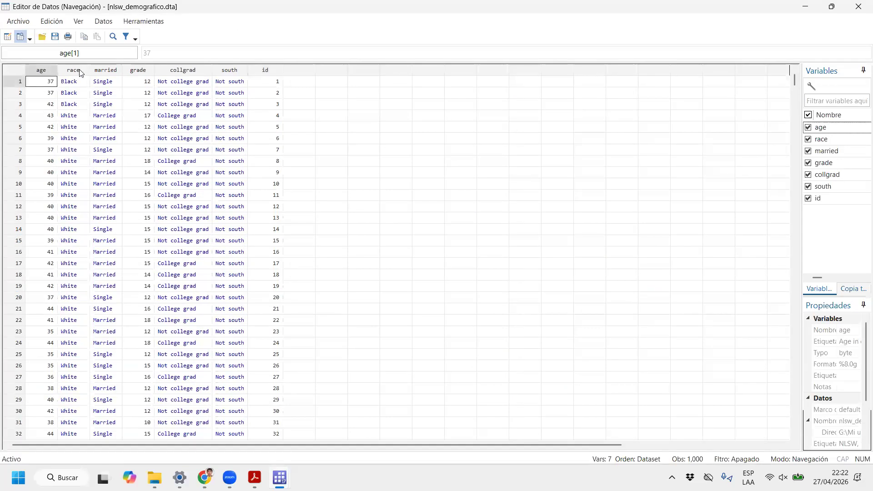
{"action": "left_click", "coordinate": [79, 72]}
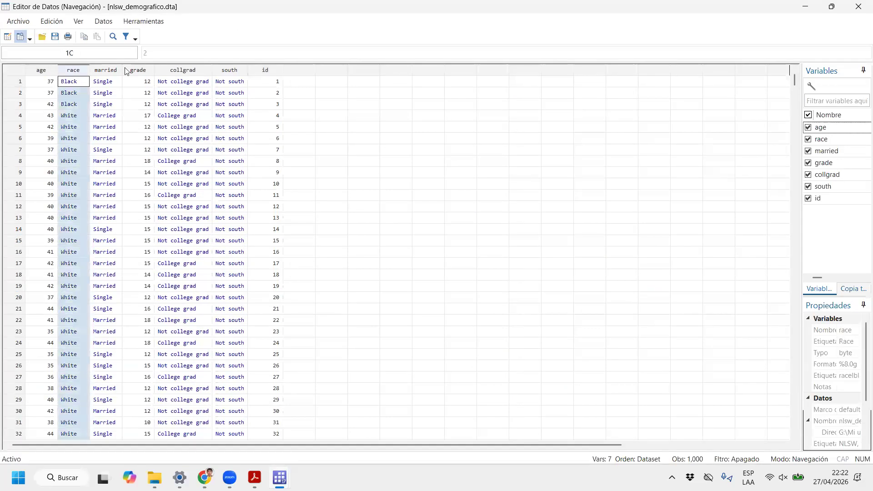
{"action": "left_click", "coordinate": [113, 70]}
{"action": "left_click", "coordinate": [146, 71]}
{"action": "left_click", "coordinate": [194, 72]}
{"action": "left_click", "coordinate": [242, 71]}
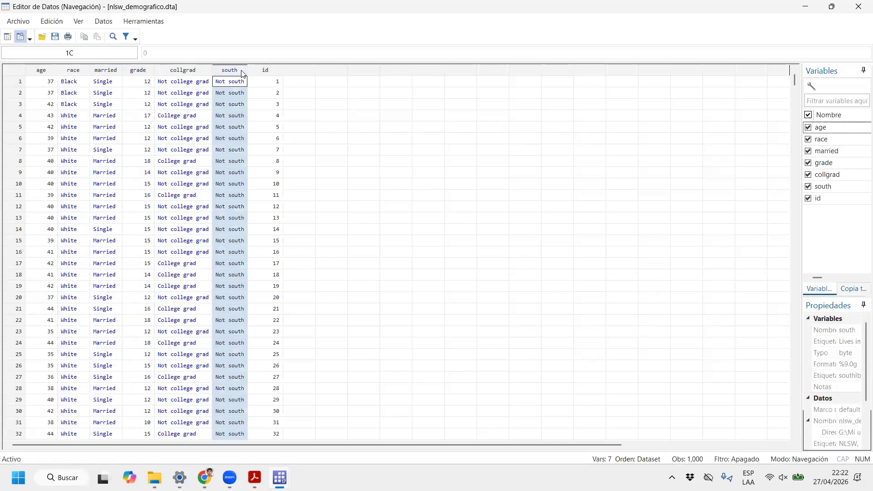
{"action": "left_click", "coordinate": [860, 4]}
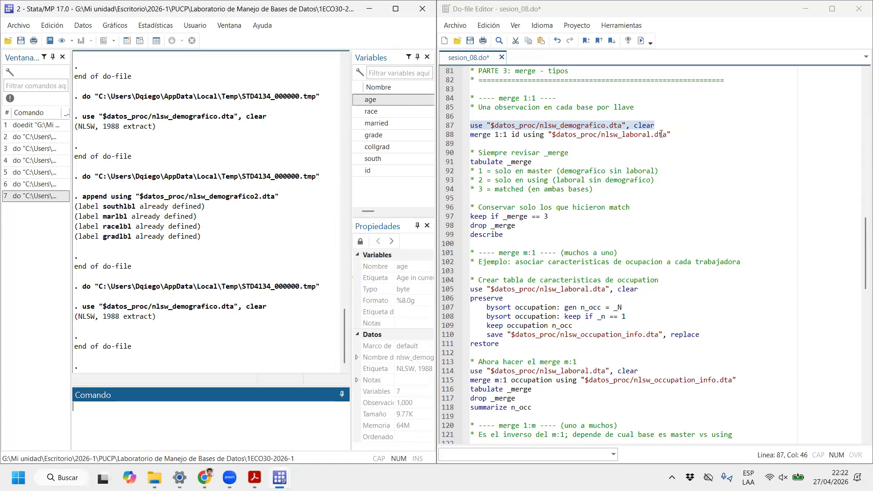
Load "$datos_proc/nlsw_laboral.dta" with a use command and the replace option, reusing the path from the merge 1:1 line.
{"action": "left_click_drag", "start_coordinate": [667, 135], "coordinate": [601, 135]}
{"action": "key", "text": "ctrl+c"}
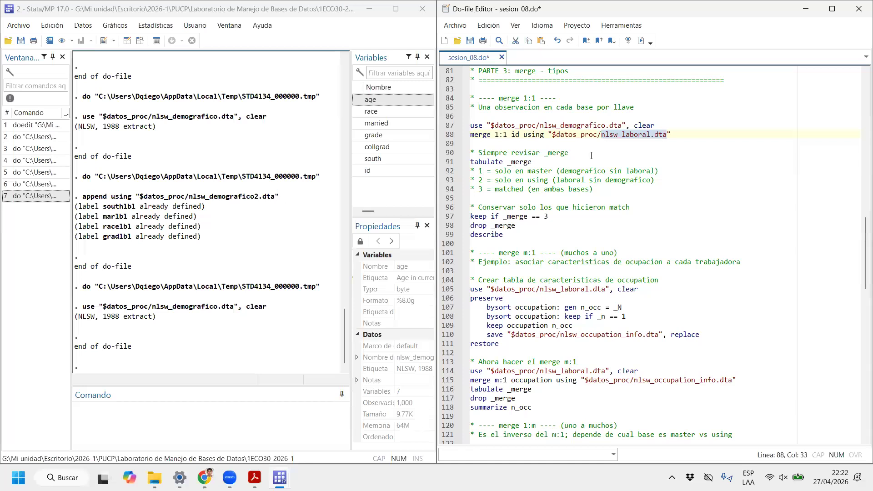
{"action": "left_click", "coordinate": [193, 416]}
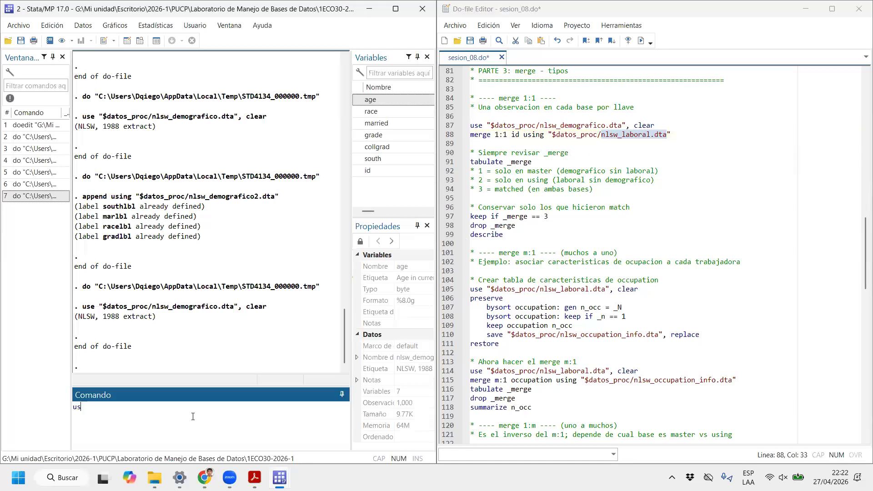
{"action": "type", "text": "use"}
{"action": "key", "text": "ctrl+v"}
{"action": "left_click_drag", "start_coordinate": [548, 135], "coordinate": [600, 139]}
{"action": "key", "text": "ctrl+c"}
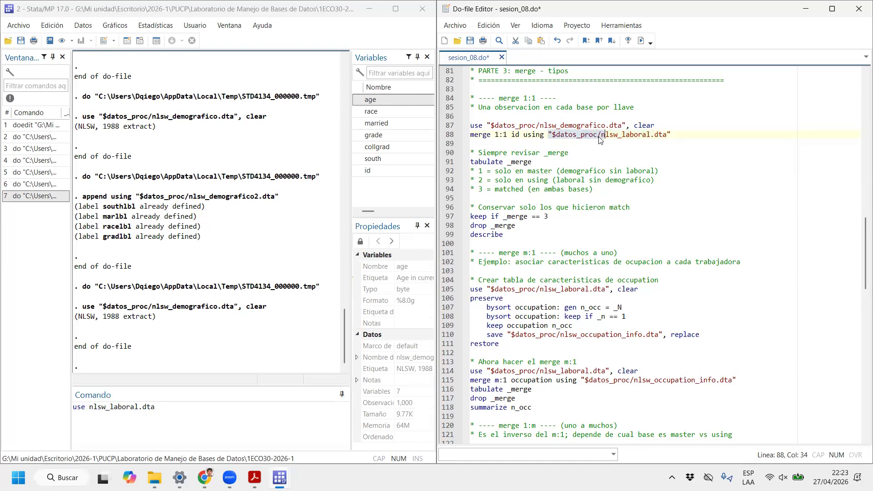
{"action": "left_click", "coordinate": [90, 408]}
{"action": "key", "text": "ctrl+v"}
{"action": "key", "text": "BackSpace"}
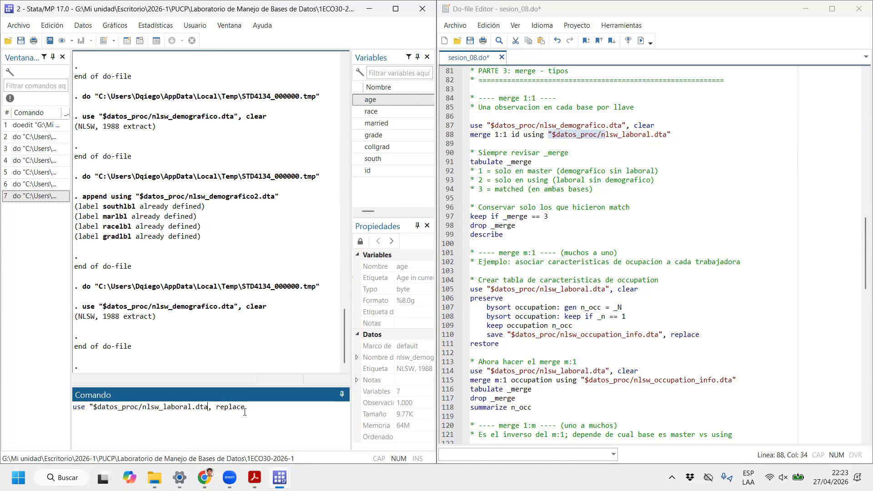
{"action": "key", "text": "Return"}
Browse nlsw_laboral.dta and go through its industry, occupation, union, wage, ttl_exp, tenure and id columns.
{"action": "left_click", "coordinate": [140, 40]}
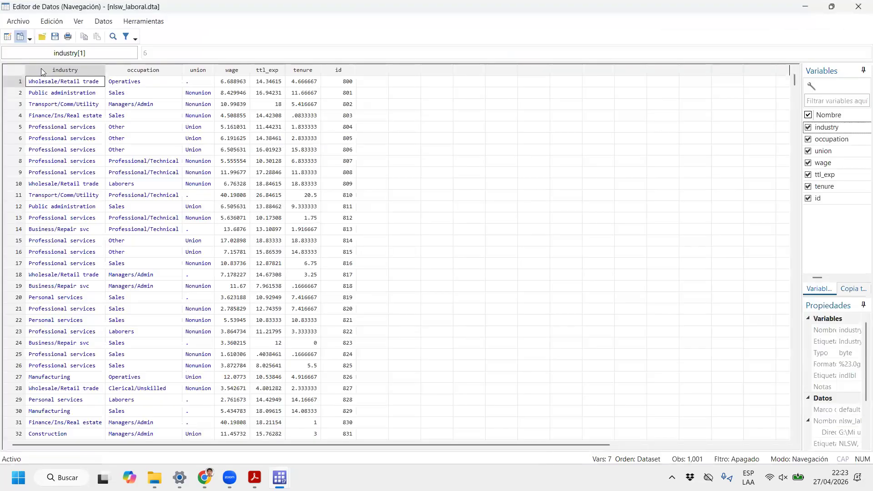
{"action": "left_click", "coordinate": [69, 71]}
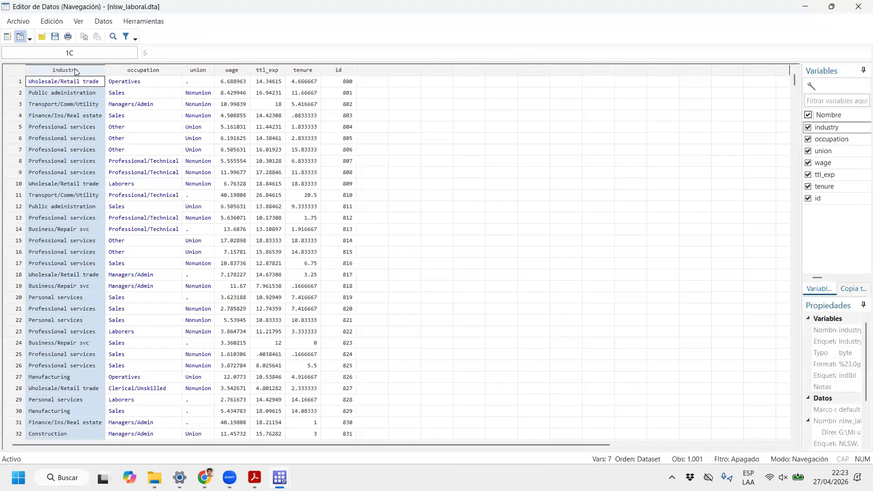
{"action": "left_click", "coordinate": [130, 70]}
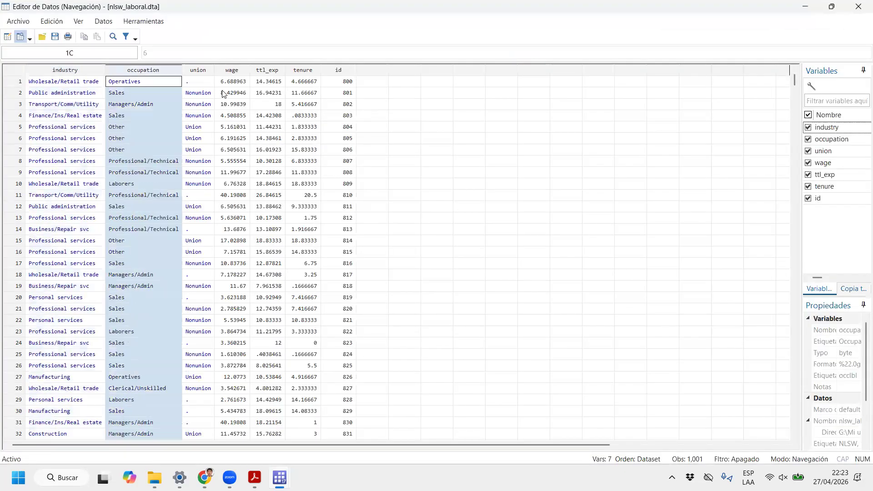
{"action": "left_click", "coordinate": [197, 70]}
{"action": "left_click", "coordinate": [237, 72]}
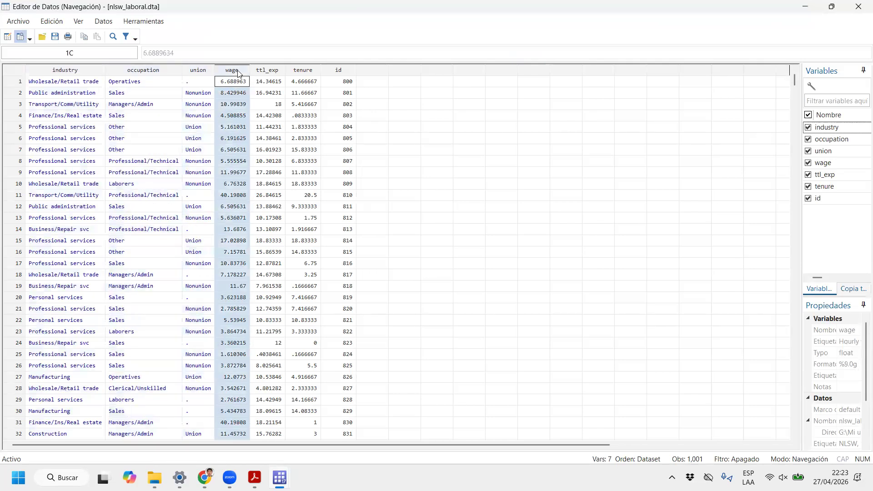
{"action": "left_click", "coordinate": [266, 71]}
{"action": "left_click", "coordinate": [314, 72]}
{"action": "left_click", "coordinate": [274, 73]}
{"action": "left_click", "coordinate": [310, 70]}
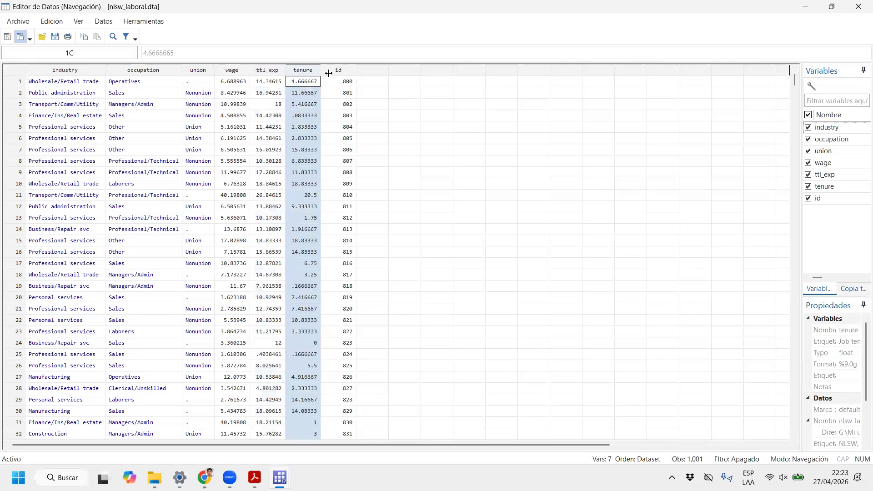
{"action": "left_click", "coordinate": [328, 72]}
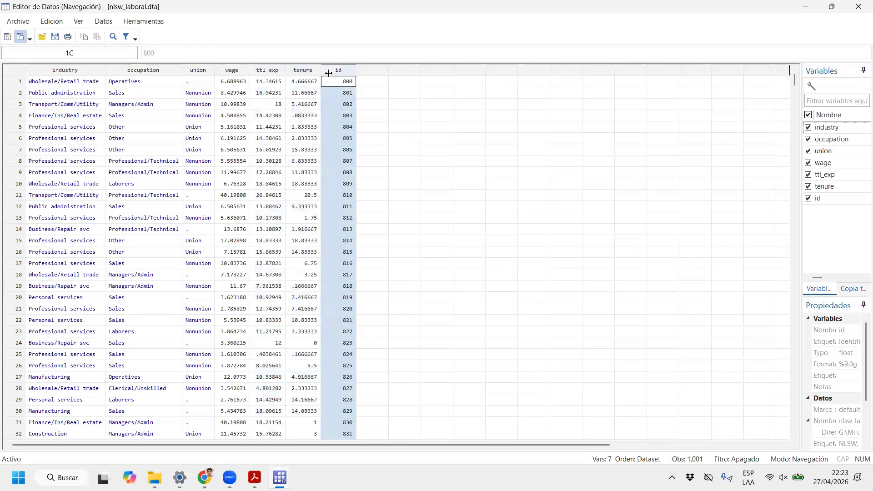
Close the Data Editor and run the do-file lines that load nlsw_demografico.dta and merge it 1:1 on id with nlsw_laboral.dta.
{"action": "left_click", "coordinate": [858, 7]}
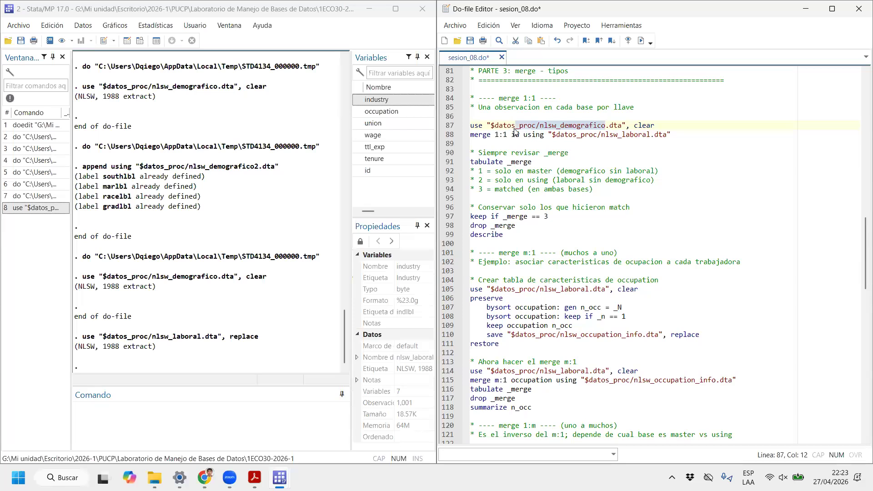
{"action": "left_click_drag", "start_coordinate": [619, 135], "coordinate": [597, 135]}
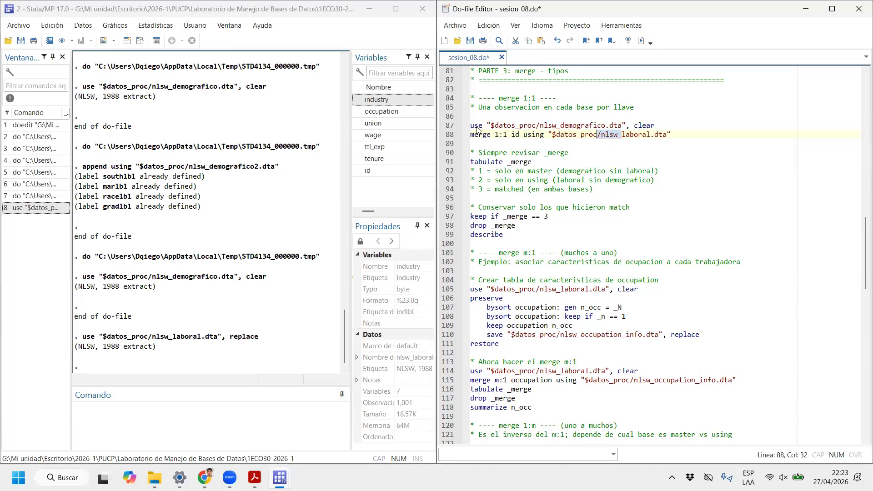
{"action": "left_click_drag", "start_coordinate": [471, 135], "coordinate": [514, 137]}
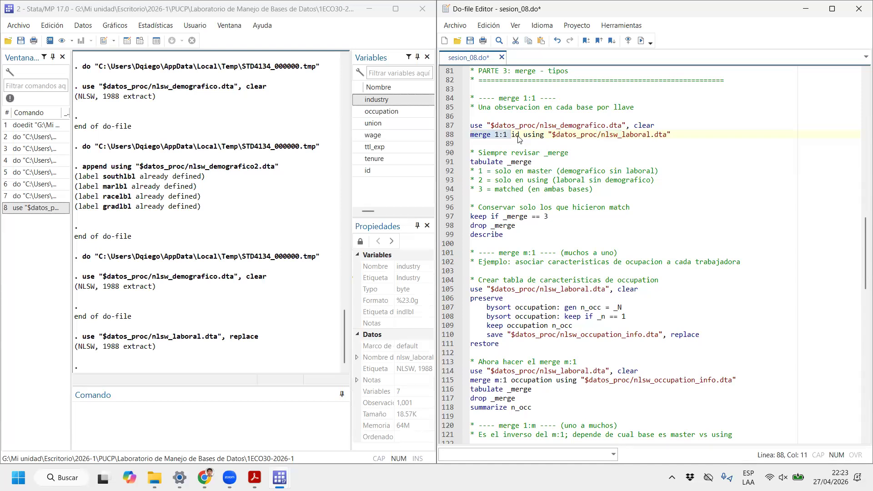
{"action": "double_click", "coordinate": [519, 139]}
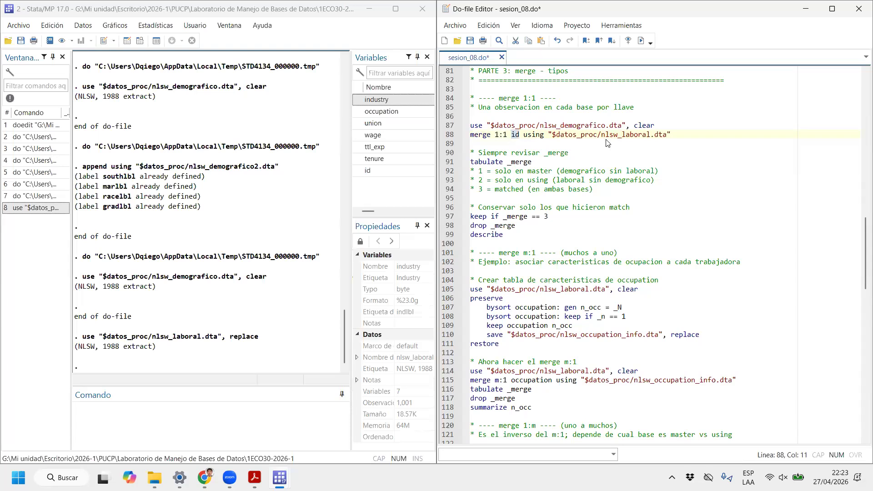
{"action": "mouse_move", "coordinate": [523, 137]}
{"action": "left_mouse_down"}
{"action": "mouse_move", "coordinate": [670, 140]}
{"action": "mouse_move", "coordinate": [681, 128]}
{"action": "mouse_move", "coordinate": [581, 119]}
{"action": "mouse_move", "coordinate": [525, 137]}
{"action": "mouse_move", "coordinate": [528, 126]}
{"action": "left_mouse_up"}
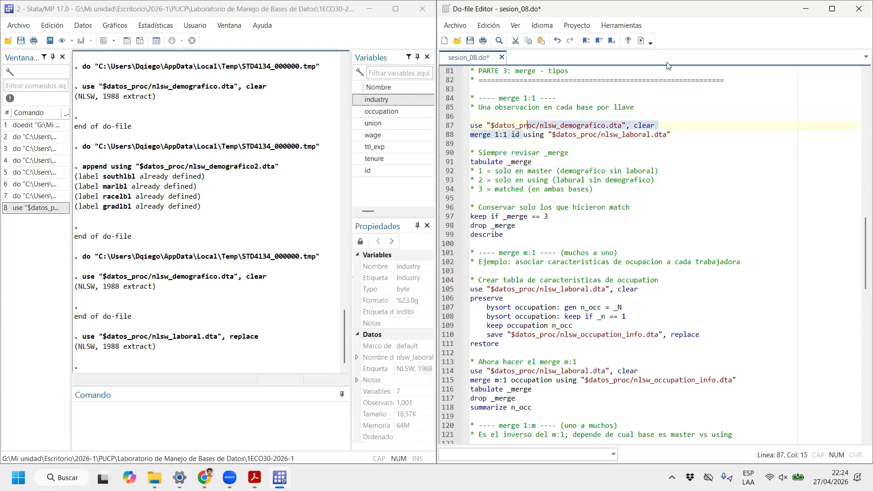
{"action": "left_click", "coordinate": [642, 41]}
Examine the merge result table: the Matched row, the Not matched row and its from master and from using breakdown.
{"action": "left_click_drag", "start_coordinate": [91, 244], "coordinate": [324, 318]}
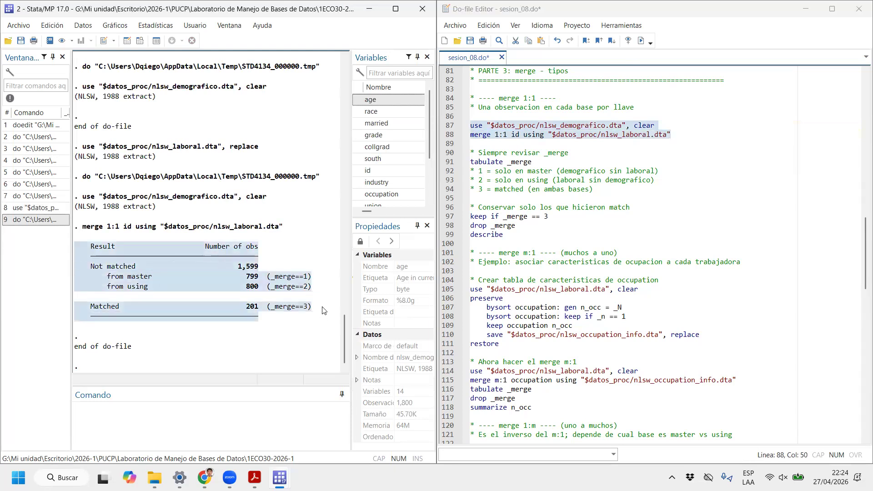
{"action": "left_click", "coordinate": [224, 273]}
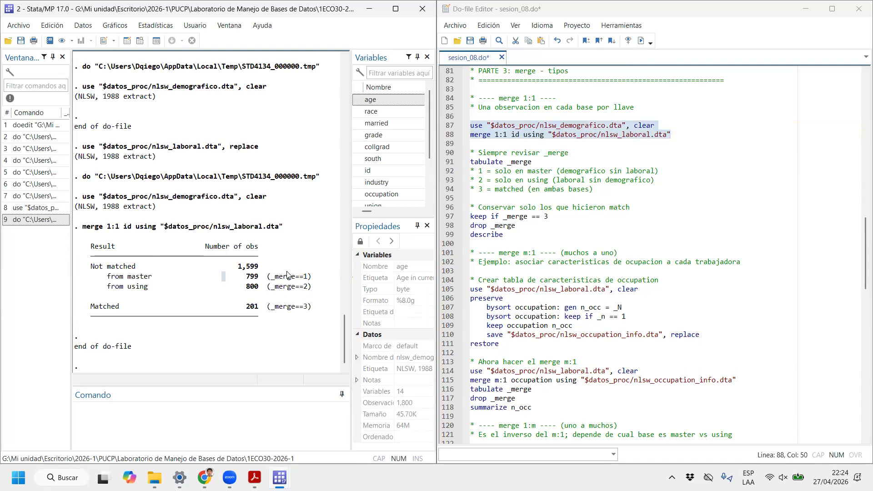
{"action": "left_click_drag", "start_coordinate": [327, 313], "coordinate": [80, 313]}
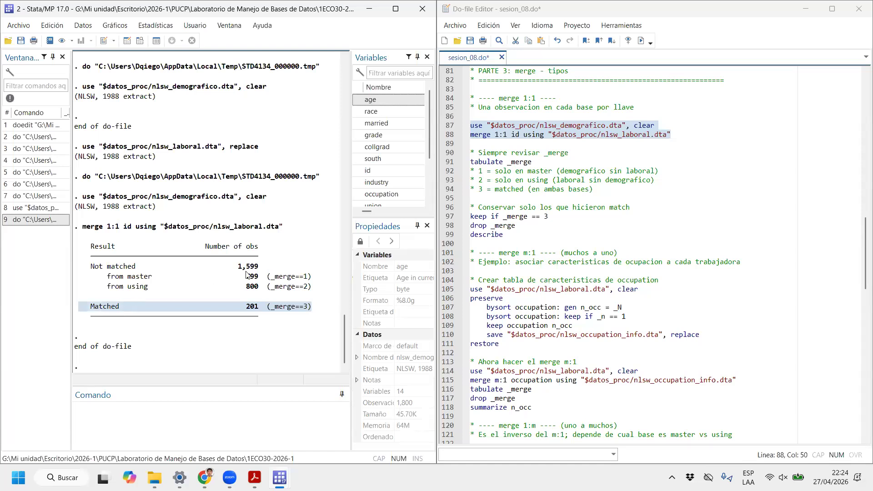
{"action": "left_click_drag", "start_coordinate": [269, 268], "coordinate": [89, 272]}
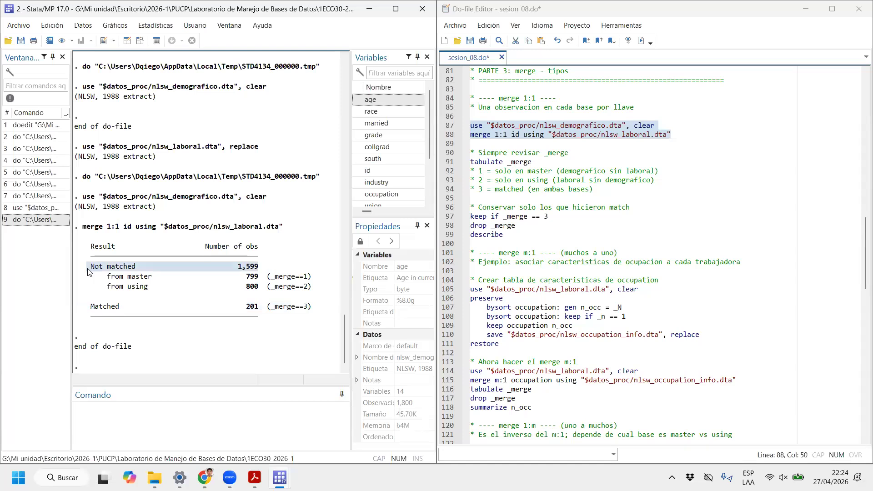
{"action": "left_click_drag", "start_coordinate": [107, 277], "coordinate": [313, 279]}
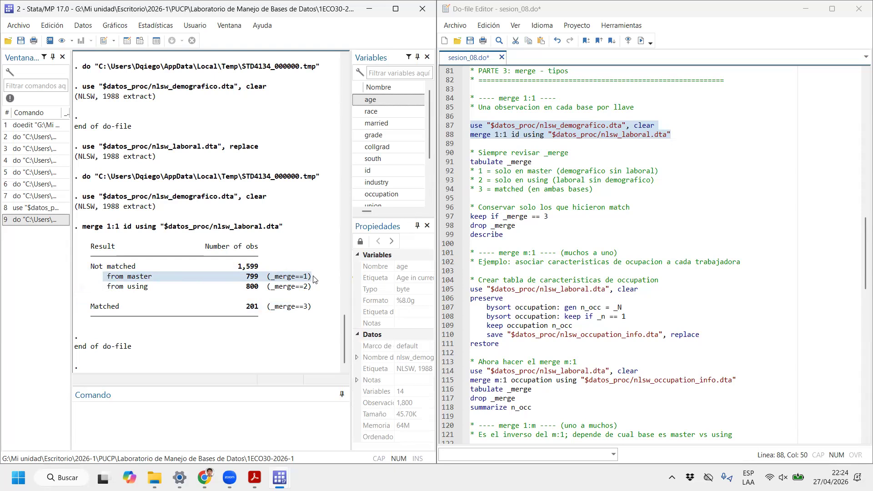
{"action": "left_click_drag", "start_coordinate": [107, 287], "coordinate": [77, 279]}
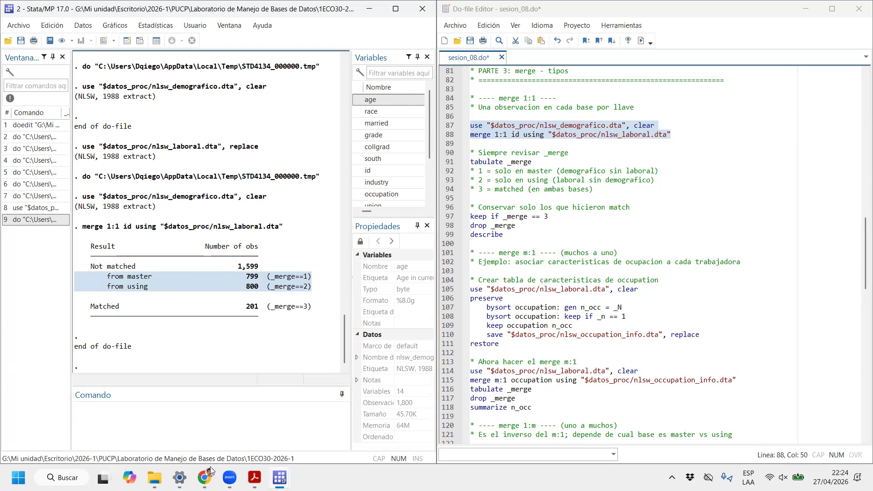
Switch to the INEI microdata page in Chrome and compare ENAHO 2024 module 2, Características de los Miembros del Hogar, with module 5, Empleo e Ingresos.
{"action": "mouse_move", "coordinate": [210, 471]}
{"action": "left_click", "coordinate": [266, 421]}
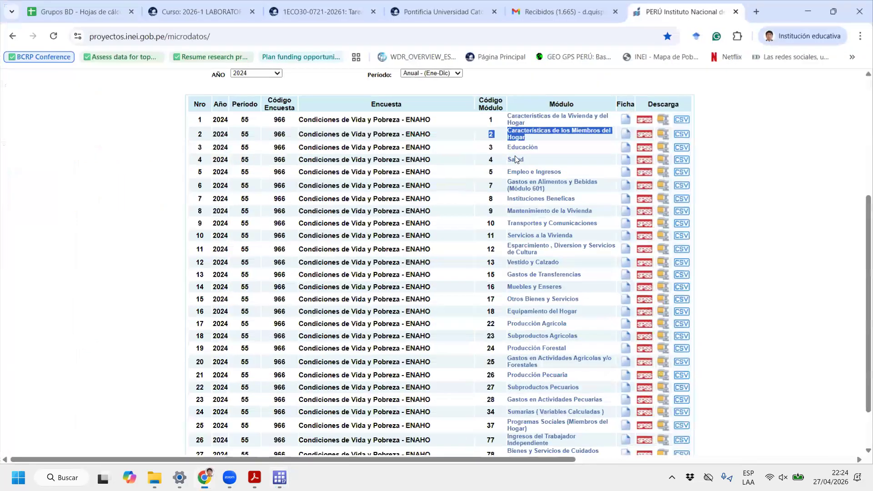
{"action": "left_click_drag", "start_coordinate": [487, 152], "coordinate": [571, 175]}
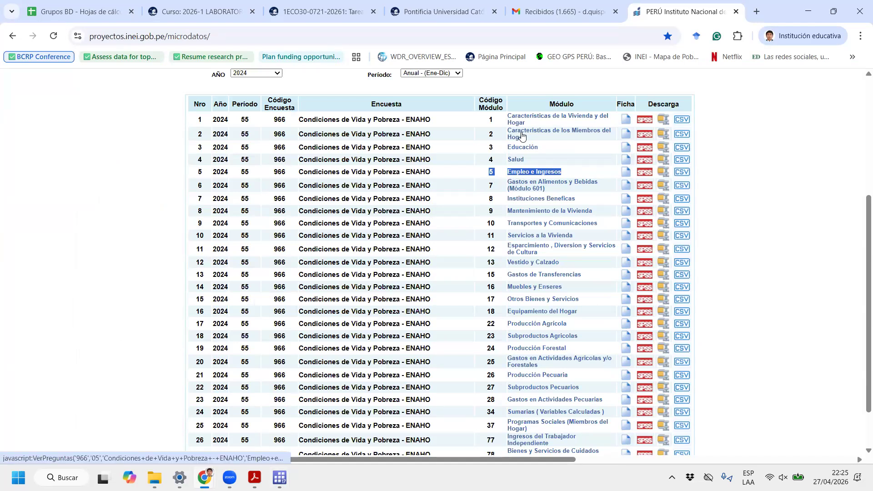
{"action": "left_click_drag", "start_coordinate": [486, 134], "coordinate": [509, 142]}
{"action": "left_click_drag", "start_coordinate": [488, 172], "coordinate": [577, 175]}
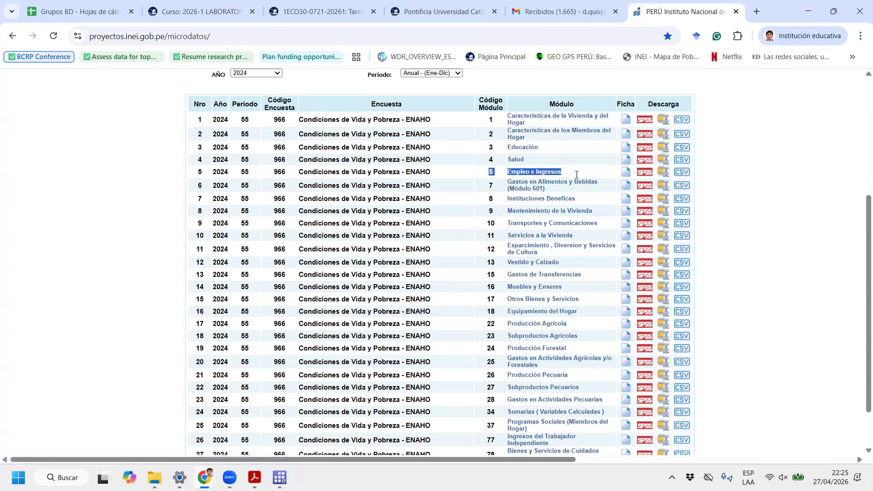
{"action": "left_click_drag", "start_coordinate": [487, 135], "coordinate": [601, 144]}
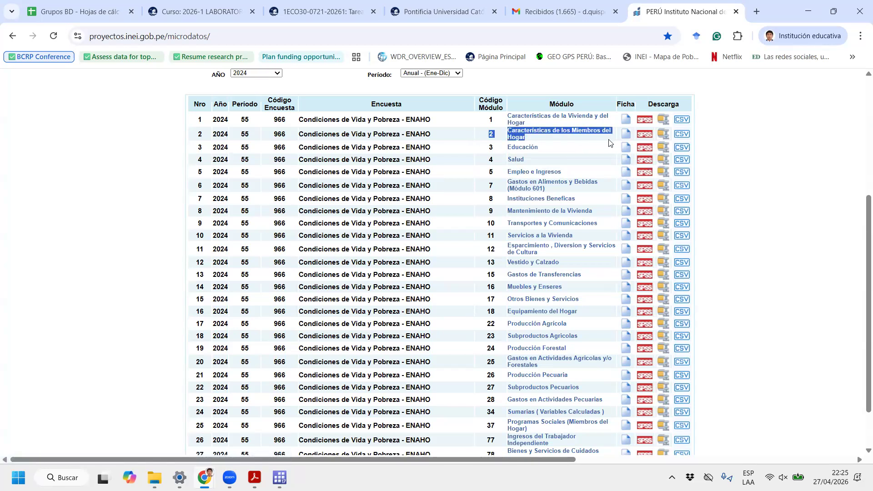
{"action": "left_click_drag", "start_coordinate": [487, 173], "coordinate": [573, 176]}
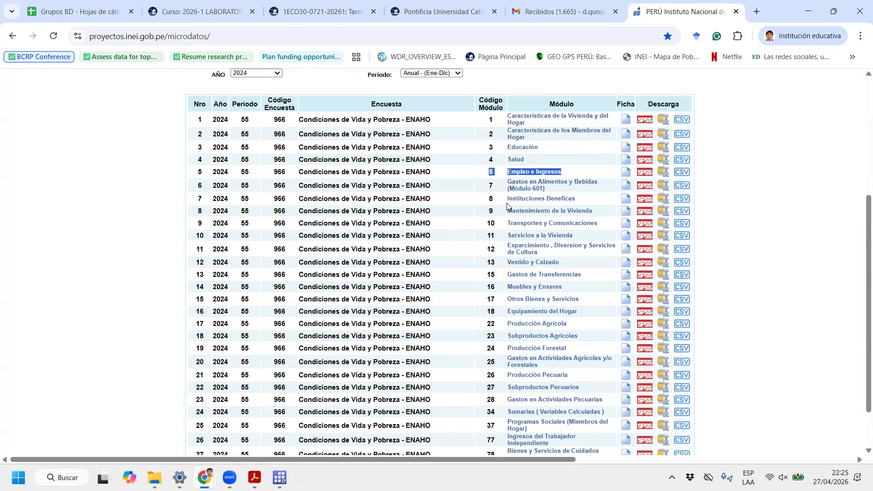
Compare ENAHO module 85, Gobernabilidad, Democracia y Transparencia, with module 2 in the module list.
{"action": "scroll", "coordinate": [507, 207], "scroll_direction": "down", "scroll_amount": 2}
{"action": "left_click_drag", "start_coordinate": [486, 425], "coordinate": [595, 428]}
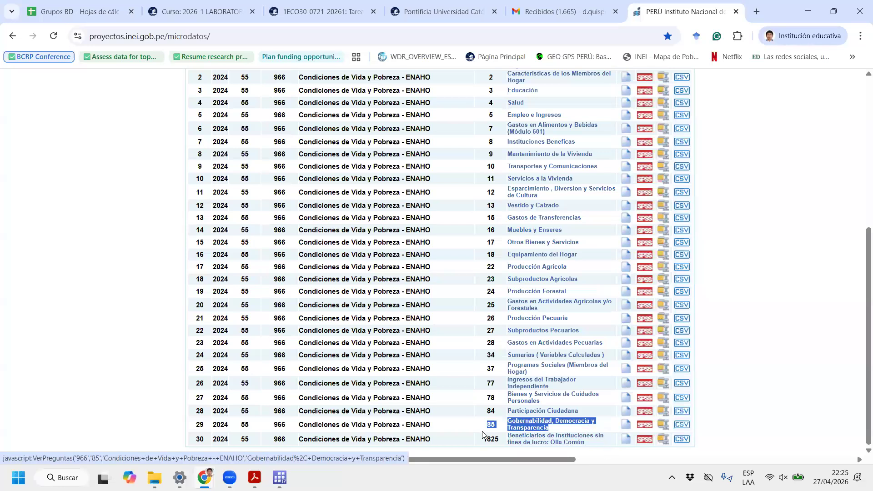
{"action": "scroll", "coordinate": [490, 399], "scroll_direction": "up", "scroll_amount": 4}
{"action": "left_click_drag", "start_coordinate": [486, 248], "coordinate": [584, 251]}
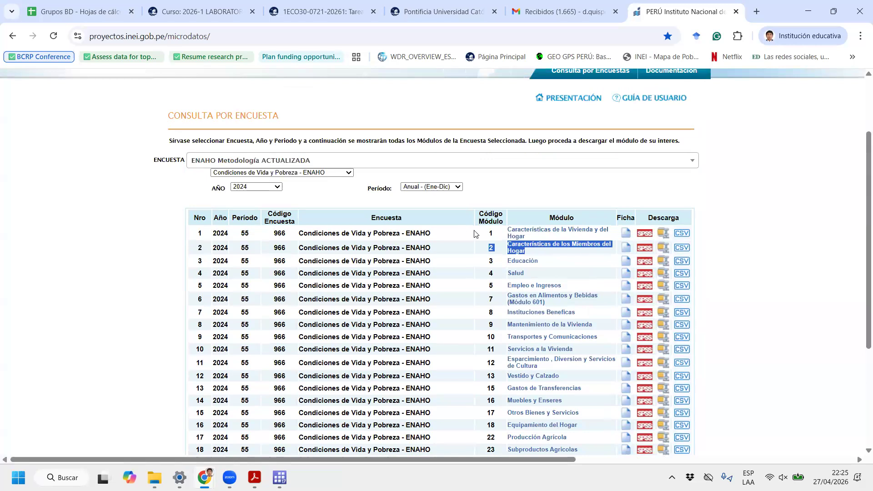
{"action": "scroll", "coordinate": [493, 387], "scroll_direction": "down", "scroll_amount": 3}
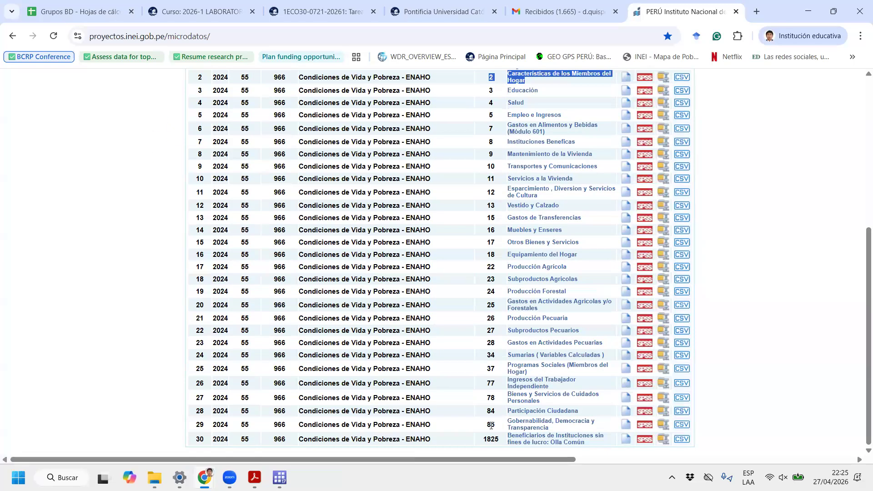
{"action": "left_click_drag", "start_coordinate": [487, 421], "coordinate": [538, 428]}
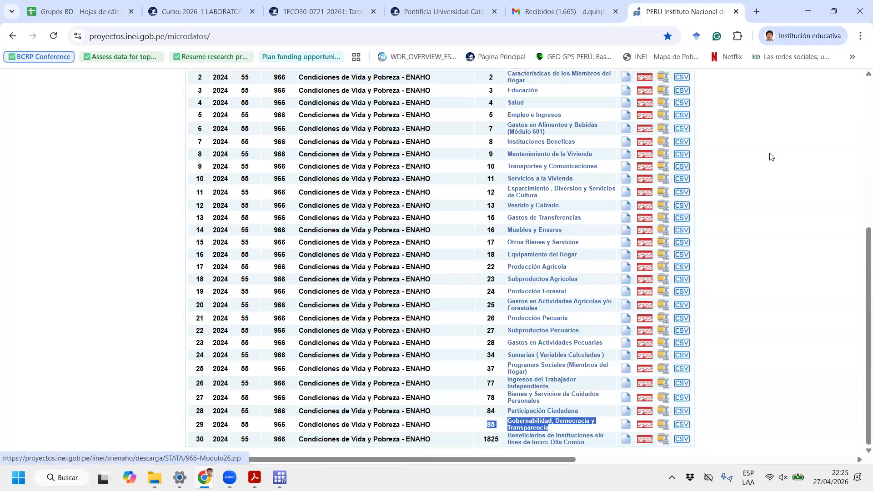
Switch back to Stata, review the from master and from using counts, and open the merged dataset in the Data Editor.
{"action": "key", "text": "alt+Tab"}
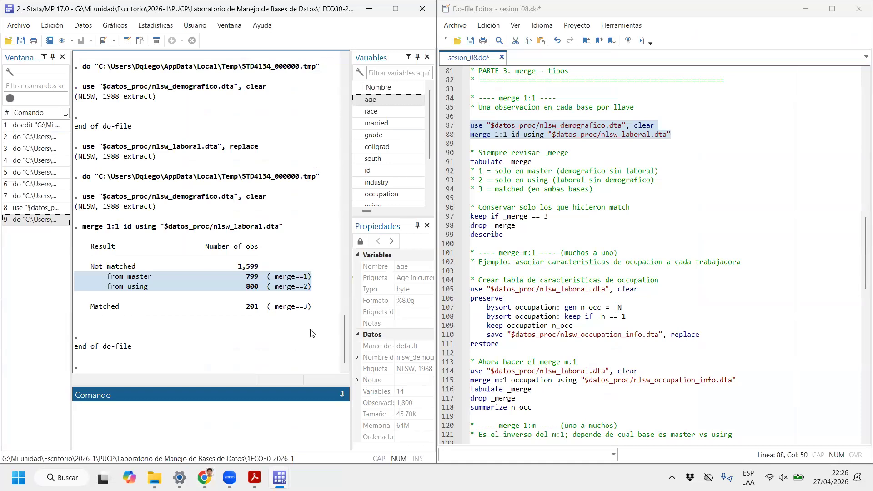
{"action": "left_click_drag", "start_coordinate": [257, 278], "coordinate": [247, 279]}
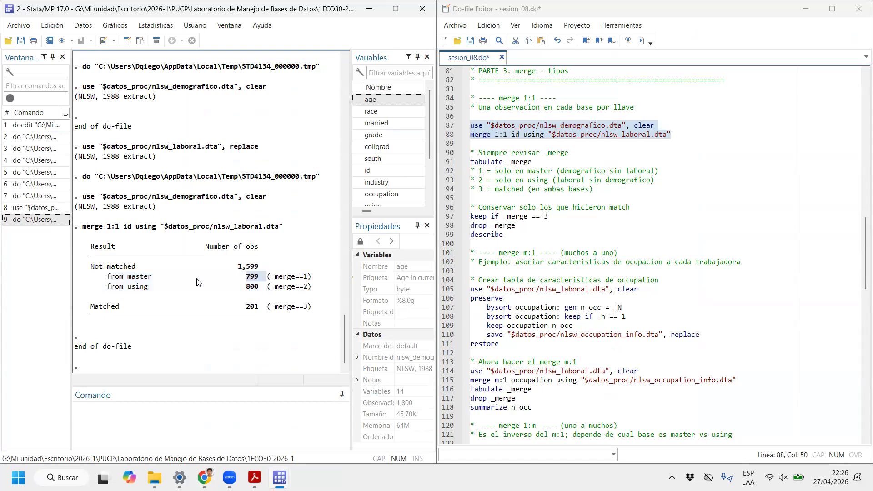
{"action": "left_click_drag", "start_coordinate": [116, 279], "coordinate": [186, 282]}
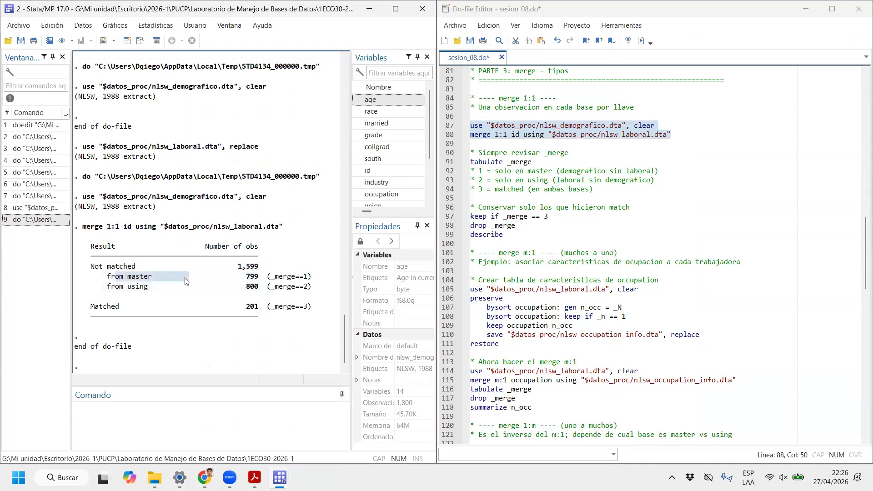
{"action": "left_click_drag", "start_coordinate": [257, 287], "coordinate": [230, 288]}
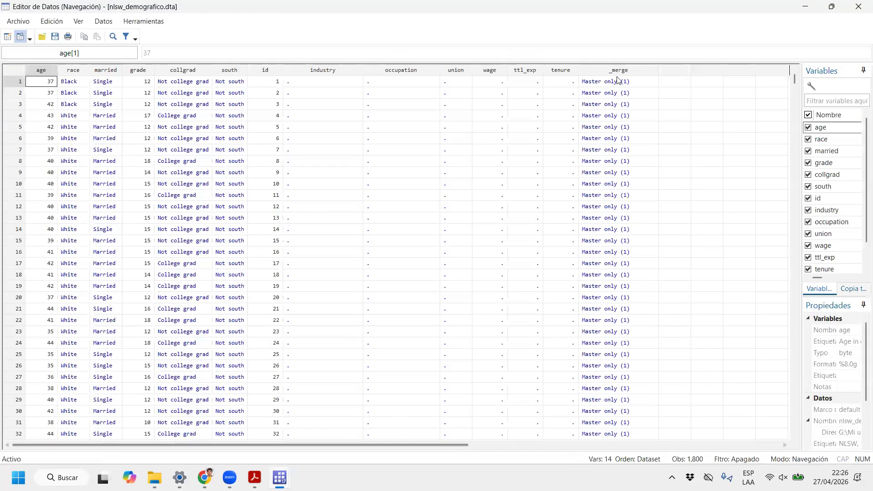
Inspect the _merge column for the Master only rows, comparing the demographic columns age to id with the labour columns industry to tenure.
{"action": "left_click", "coordinate": [654, 73]}
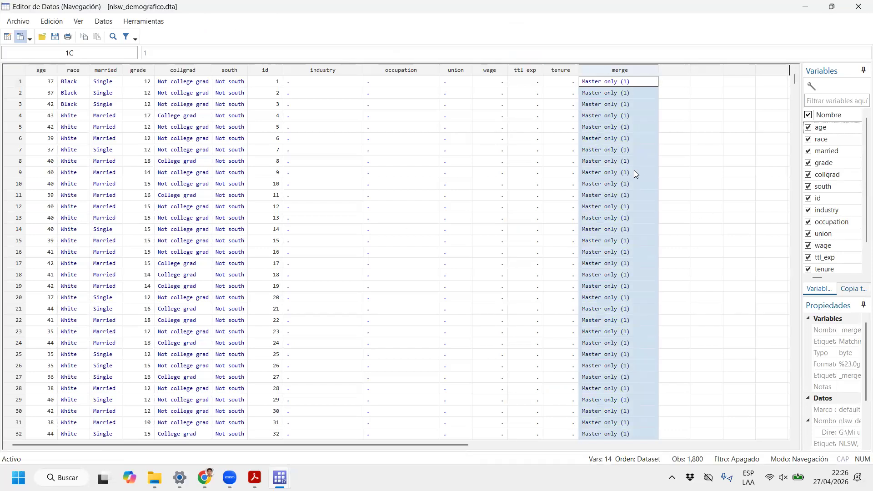
{"action": "left_click", "coordinate": [630, 84]}
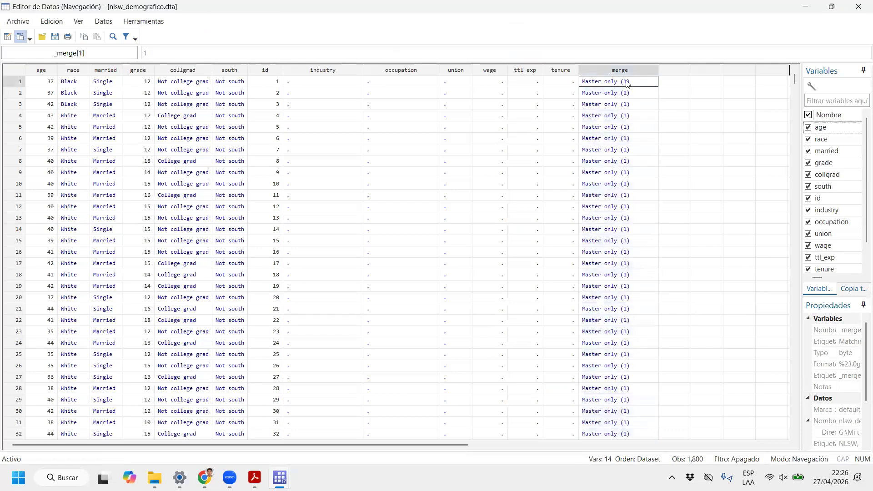
{"action": "left_click_drag", "start_coordinate": [270, 70], "coordinate": [28, 72]}
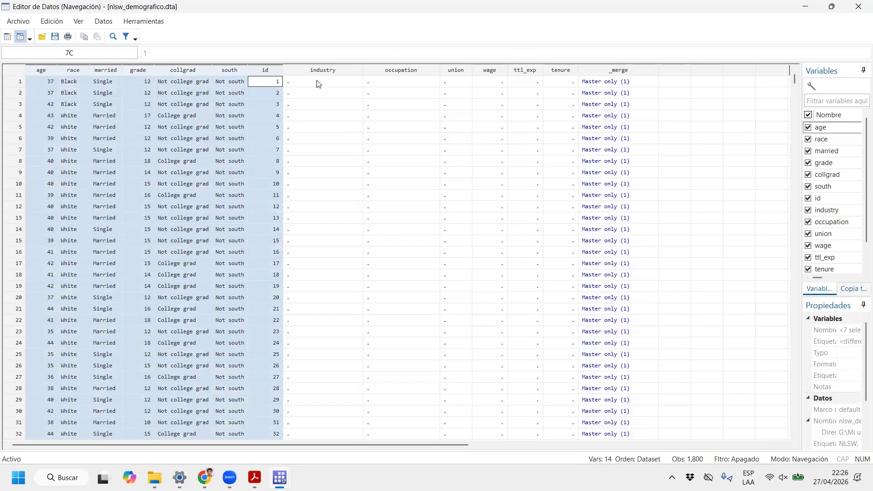
{"action": "left_click_drag", "start_coordinate": [320, 82], "coordinate": [455, 104]}
{"action": "left_click_drag", "start_coordinate": [537, 147], "coordinate": [563, 290]}
Inspect the Using only rows from id 1001 onward, comparing their labour variables with the demographic columns age to south.
{"action": "left_click_drag", "start_coordinate": [795, 79], "coordinate": [784, 288]}
{"action": "left_click", "coordinate": [634, 162]}
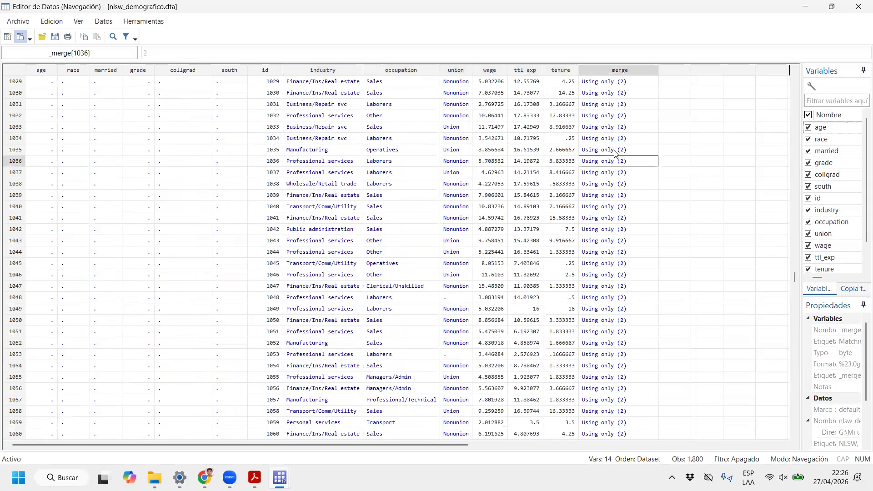
{"action": "scroll", "coordinate": [617, 171], "scroll_direction": "up", "scroll_amount": 3}
{"action": "scroll", "coordinate": [617, 148], "scroll_direction": "up", "scroll_amount": 9}
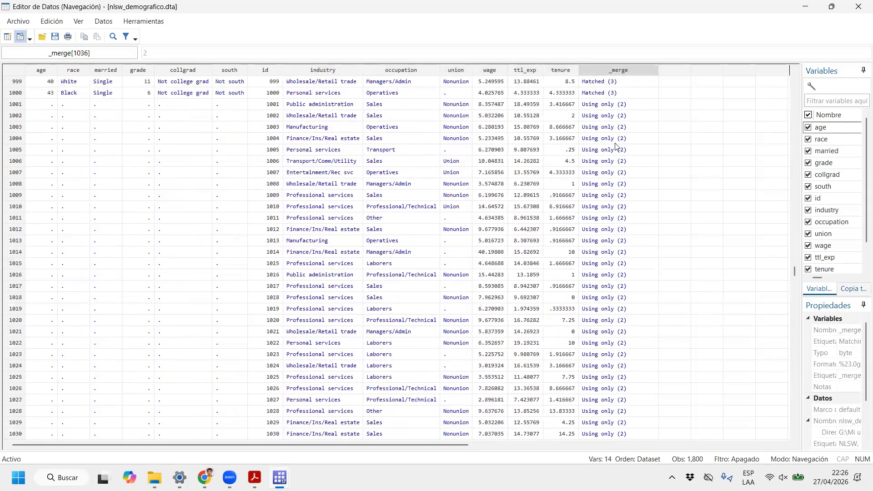
{"action": "left_click_drag", "start_coordinate": [277, 175], "coordinate": [546, 371]}
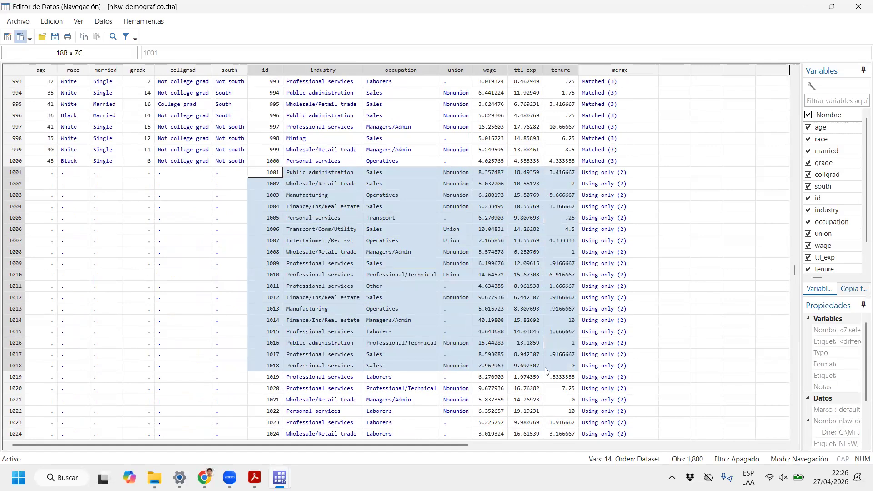
{"action": "left_click", "coordinate": [615, 185]}
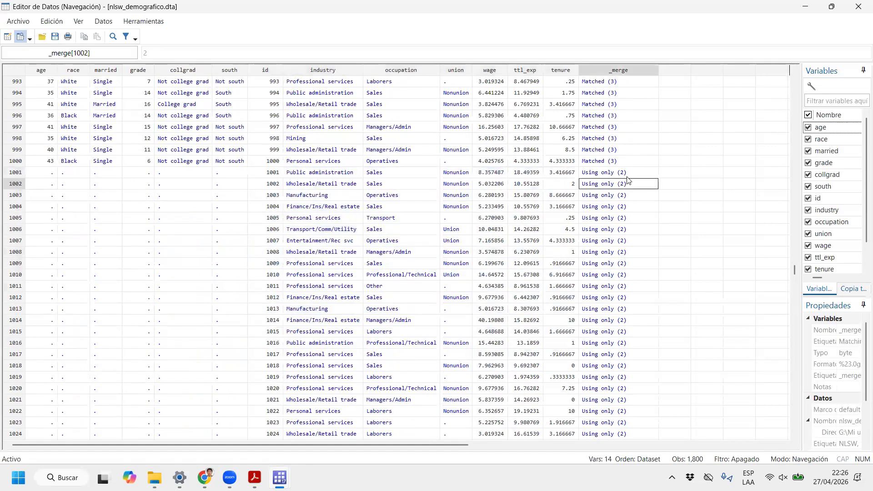
{"action": "left_click_drag", "start_coordinate": [54, 175], "coordinate": [200, 240]}
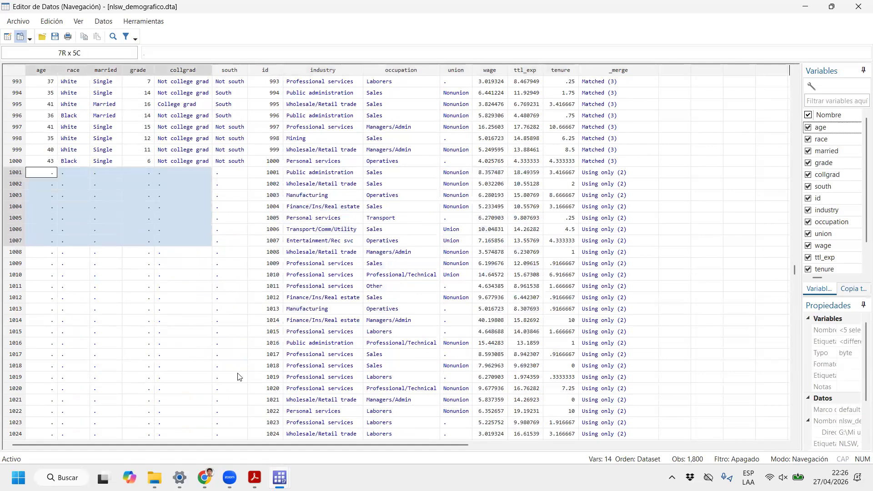
{"action": "left_click_drag", "start_coordinate": [237, 376], "coordinate": [241, 391]}
Go through the rest of the merged records, return to the Master only rows, and close the Data Editor.
{"action": "scroll", "coordinate": [604, 330], "scroll_direction": "down", "scroll_amount": 8}
{"action": "scroll", "coordinate": [636, 322], "scroll_direction": "down", "scroll_amount": 20}
{"action": "scroll", "coordinate": [781, 362], "scroll_direction": "down", "scroll_amount": 20}
{"action": "scroll", "coordinate": [778, 429], "scroll_direction": "up", "scroll_amount": 20}
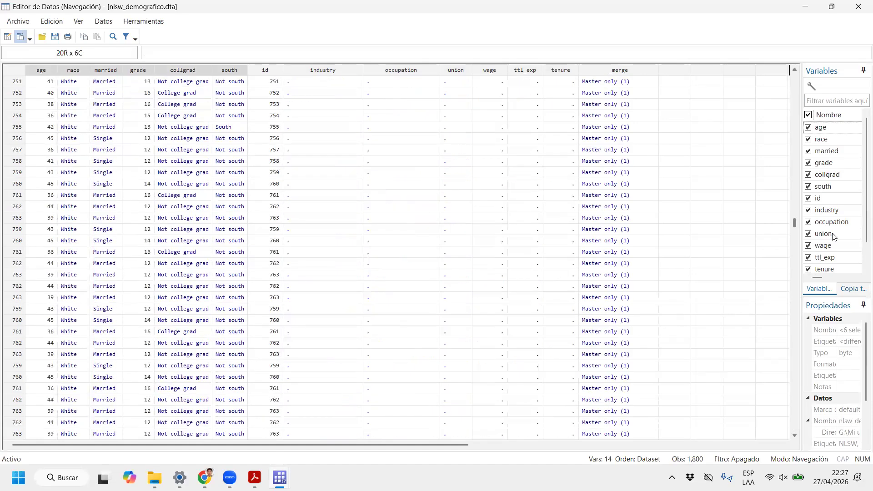
{"action": "left_click_drag", "start_coordinate": [618, 82], "coordinate": [39, 389]}
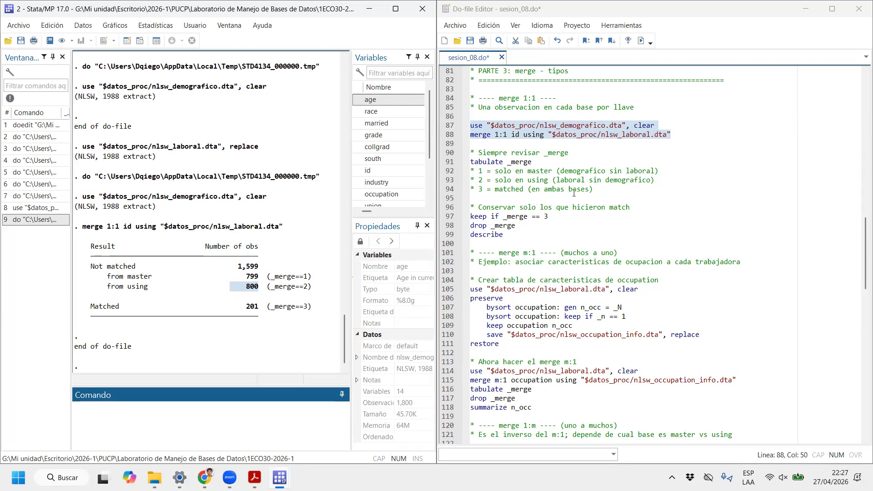
Review the Matched and Not matched totals of the merge result, and switch to the merge 1:1 slide in sesion_08.pdf.
{"action": "left_click_drag", "start_coordinate": [312, 306], "coordinate": [68, 303]}
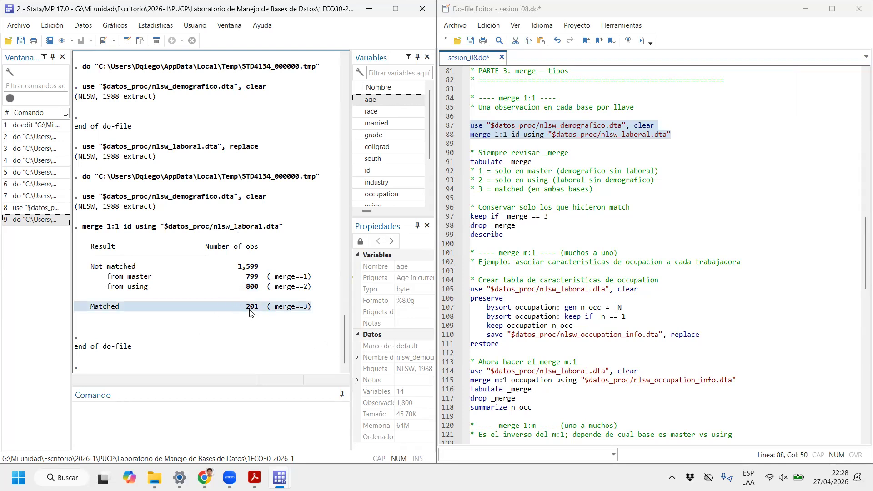
{"action": "left_click_drag", "start_coordinate": [234, 267], "coordinate": [262, 271]}
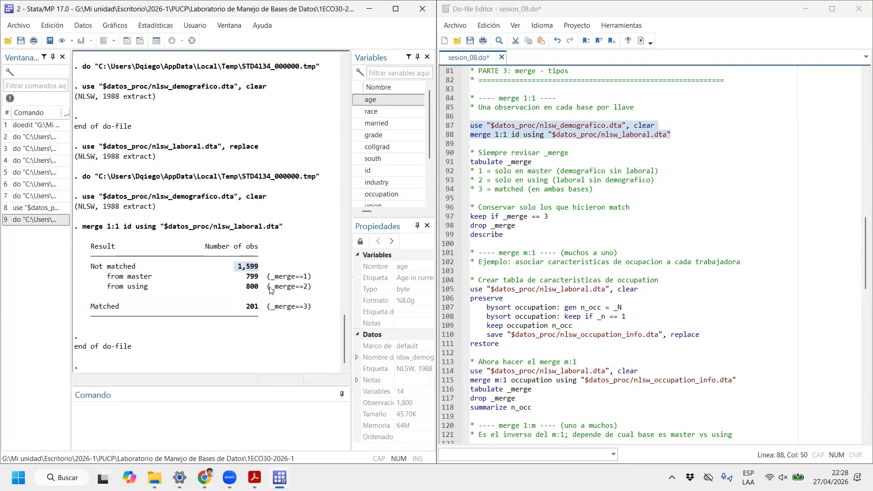
{"action": "mouse_move", "coordinate": [250, 478]}
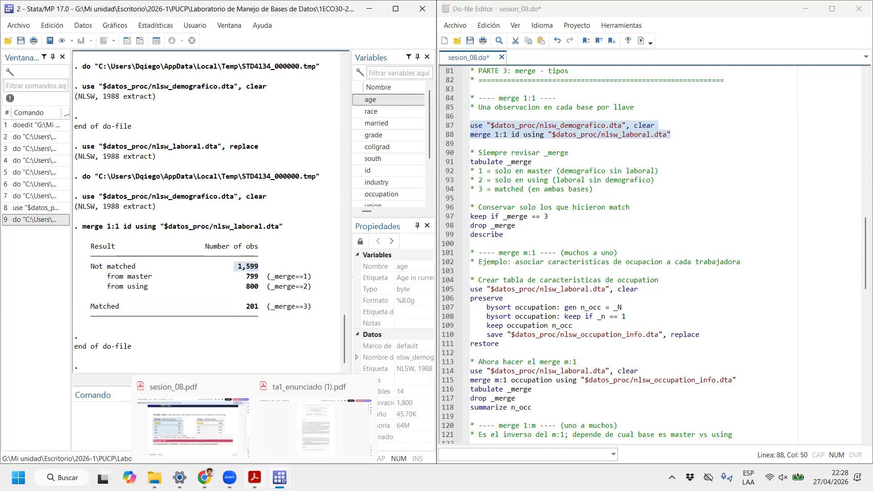
{"action": "left_click", "coordinate": [191, 423]}
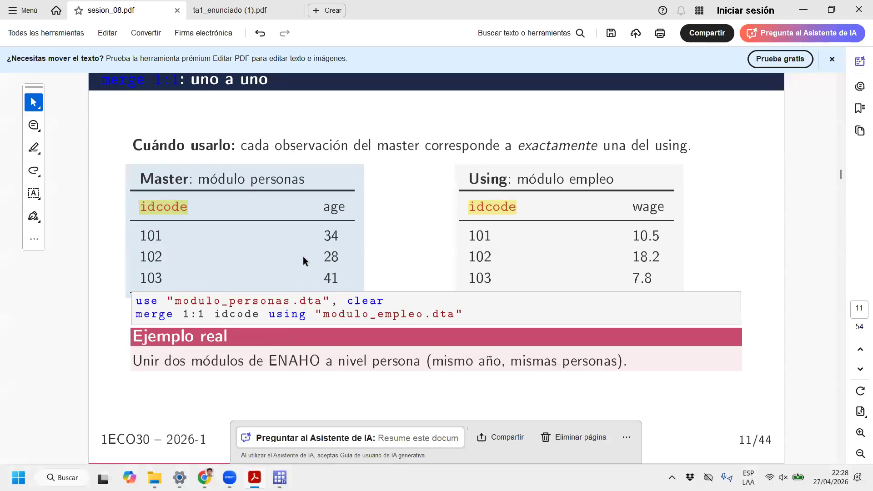